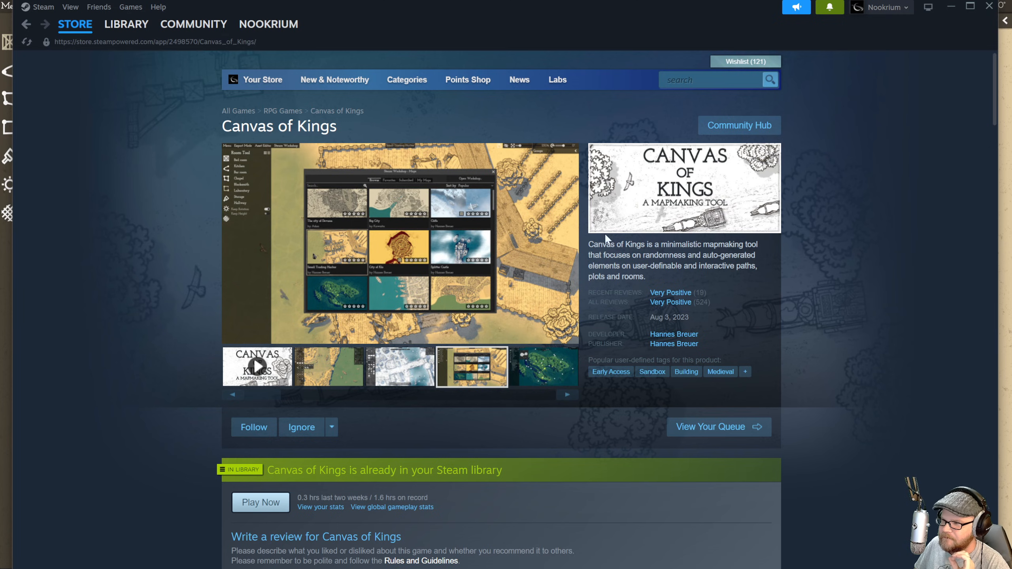
- Look through the Canvas of Kings store page on Steam, down to its demo and purchase offers, and return to the map editor
key("alt+Tab")
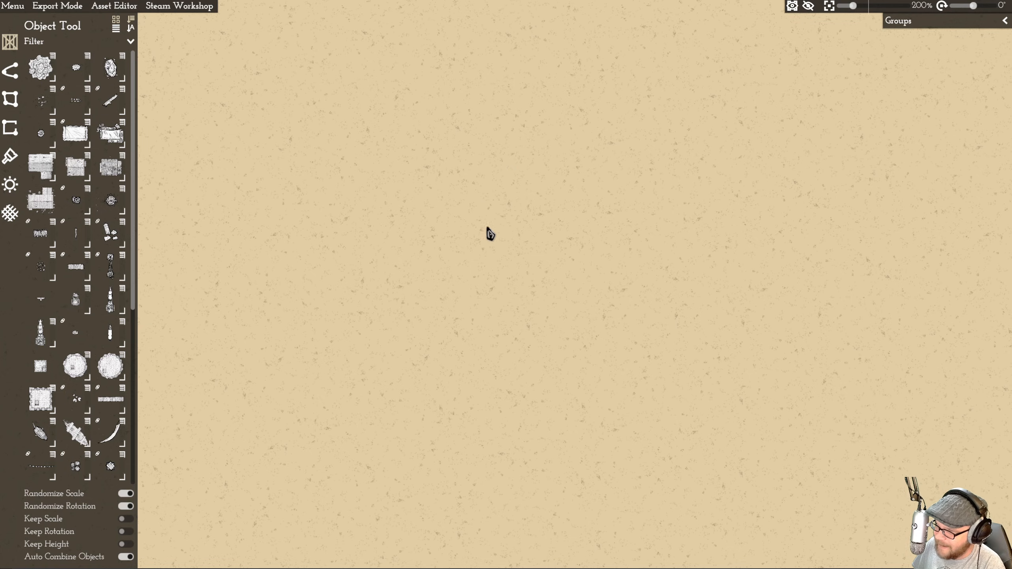
key("alt+Tab")
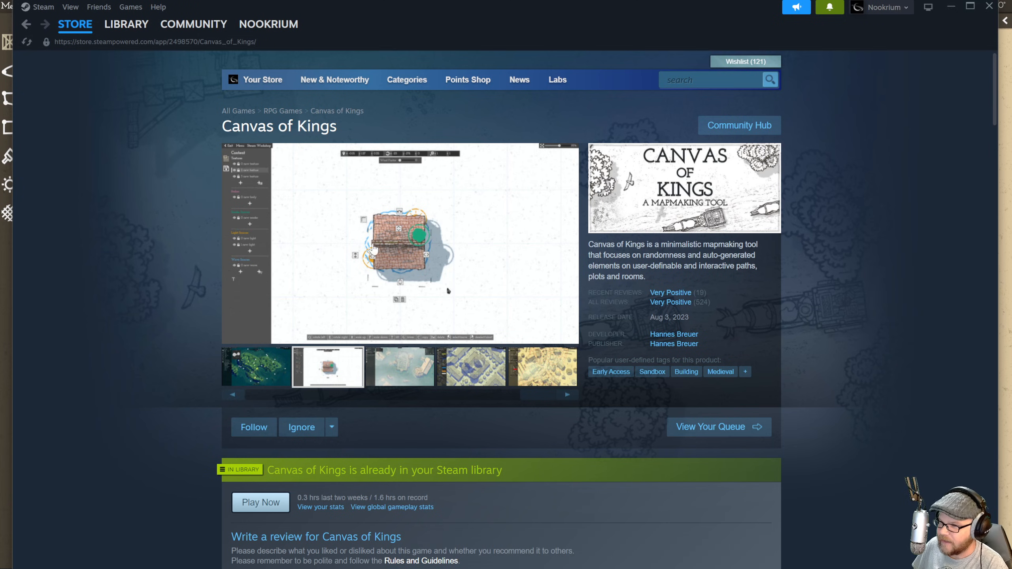
scroll(446, 286, "down", 7)
scroll(385, 226, "down", 10)
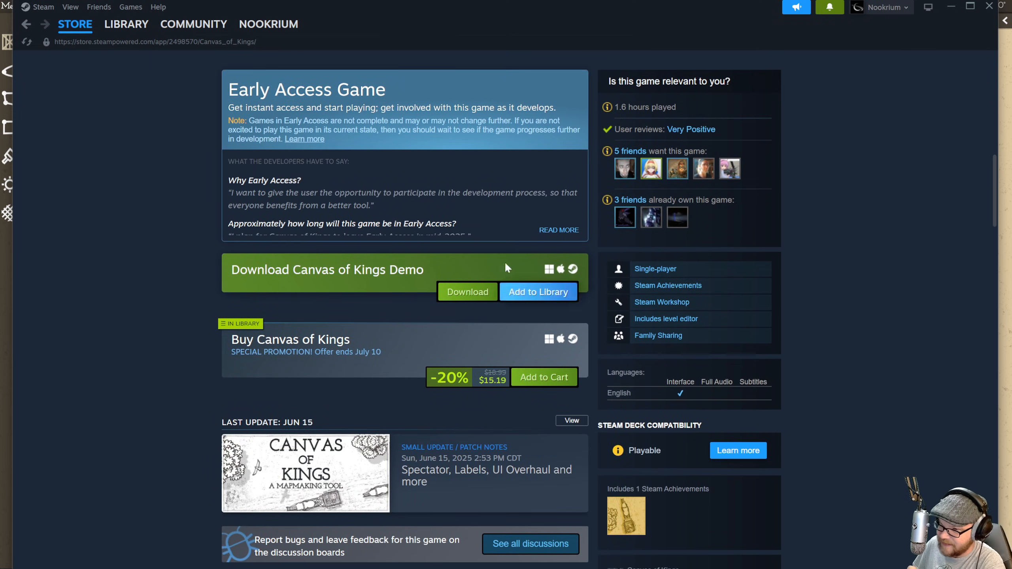
scroll(481, 238, "down", 3)
scroll(409, 222, "up", 10)
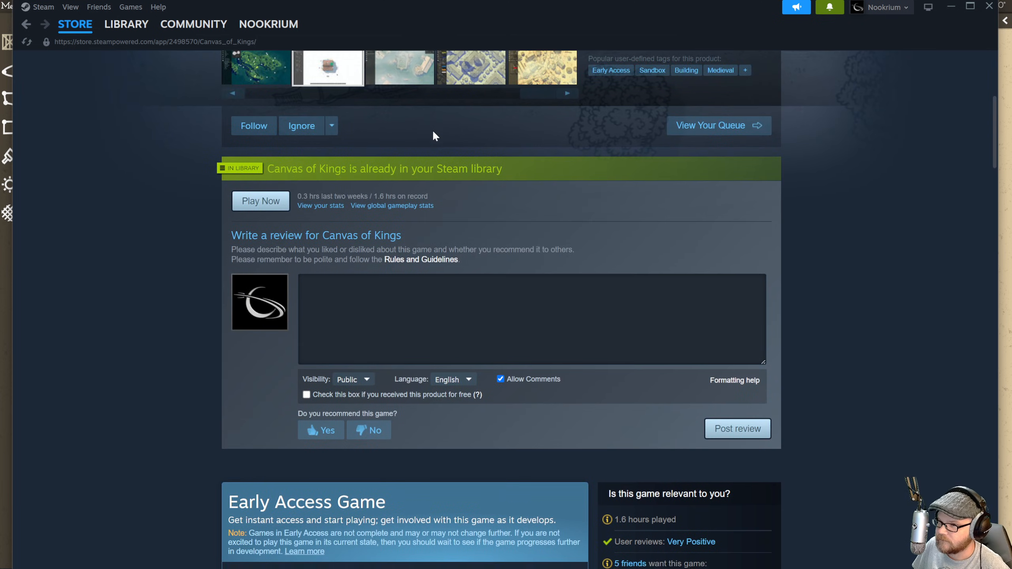
scroll(438, 120, "up", 3)
key("alt+Tab")
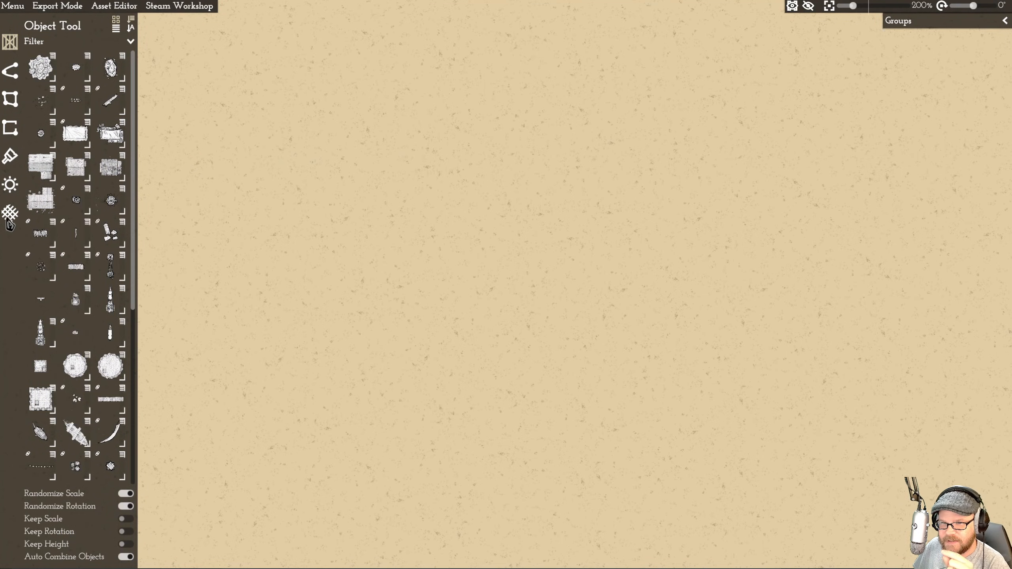
- Draw a small rectangular room near the middle of the blank map with the second Room Tool preset and deselect it
left_click(10, 100)
left_click(85, 67)
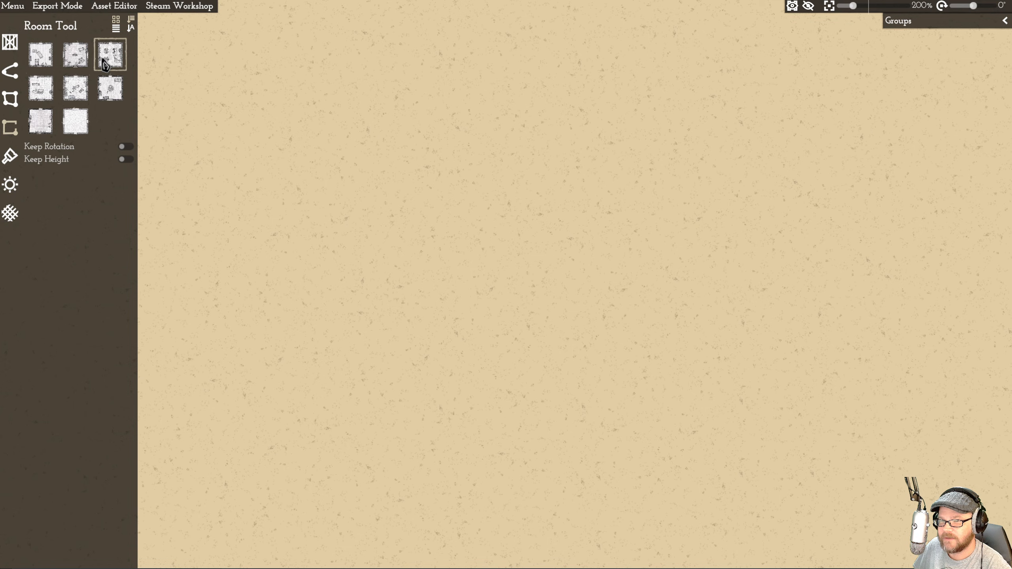
mouse_move(48, 52)
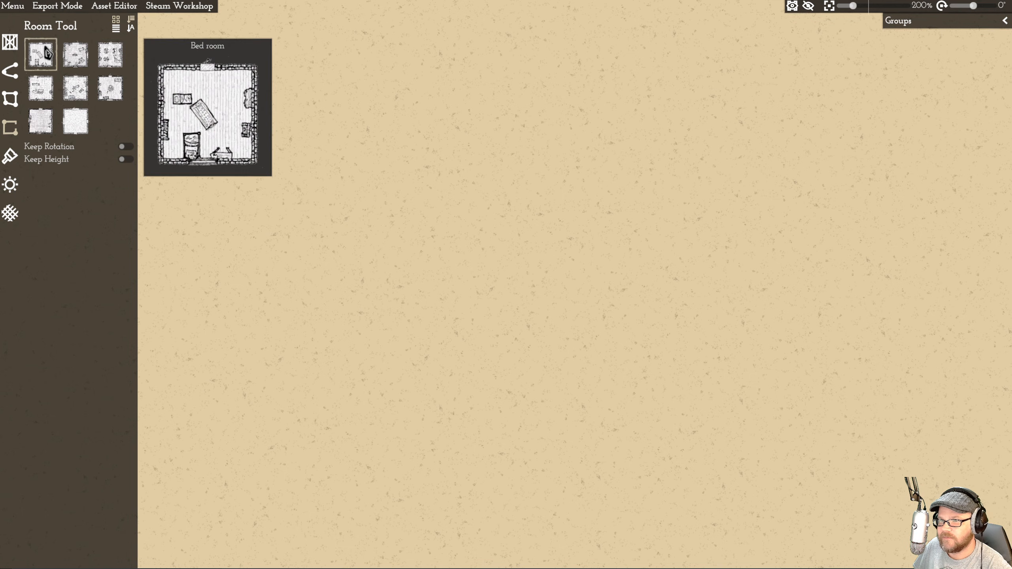
left_click(75, 55)
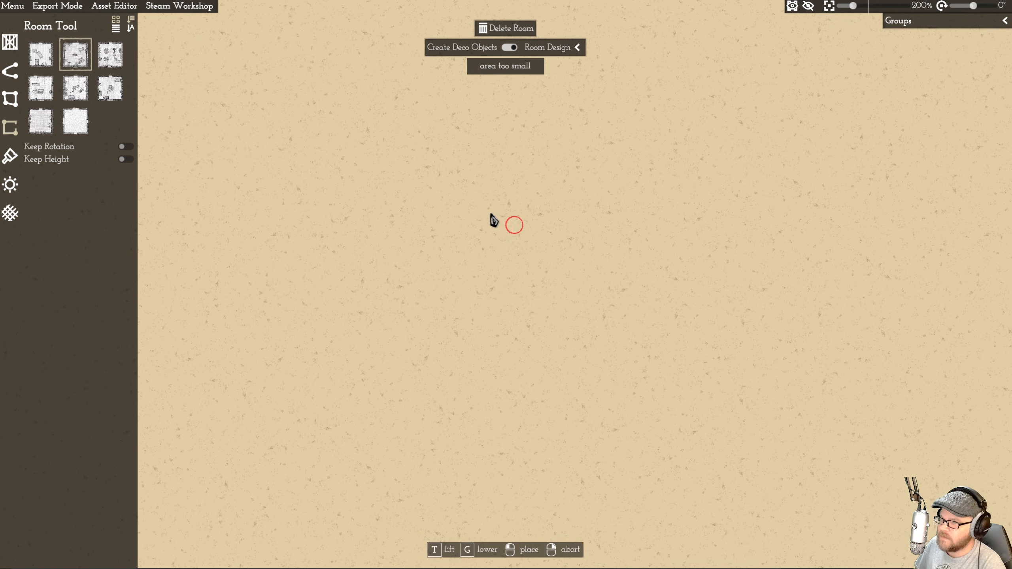
left_click_drag(493, 222, 565, 283)
scroll(607, 216, "up", 5)
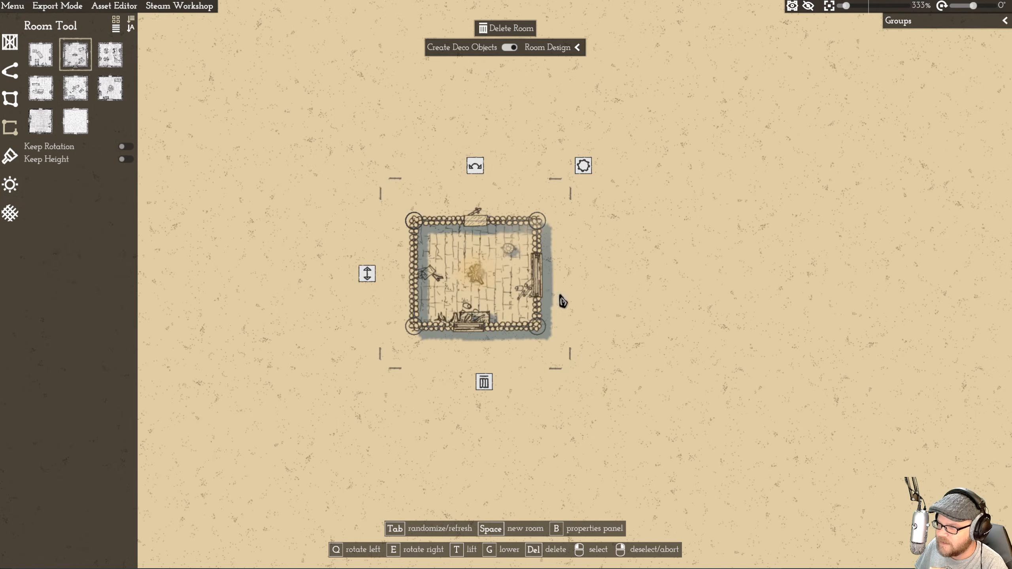
right_click(665, 317)
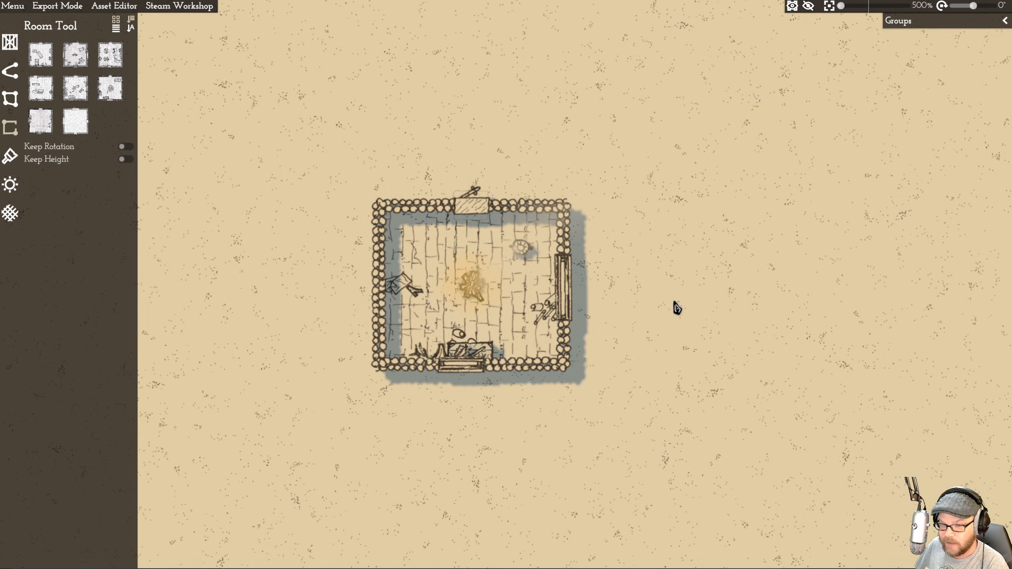
- Randomize the room's furnishings several times and move its lower-right corner slightly outward
key("a")
key("d")
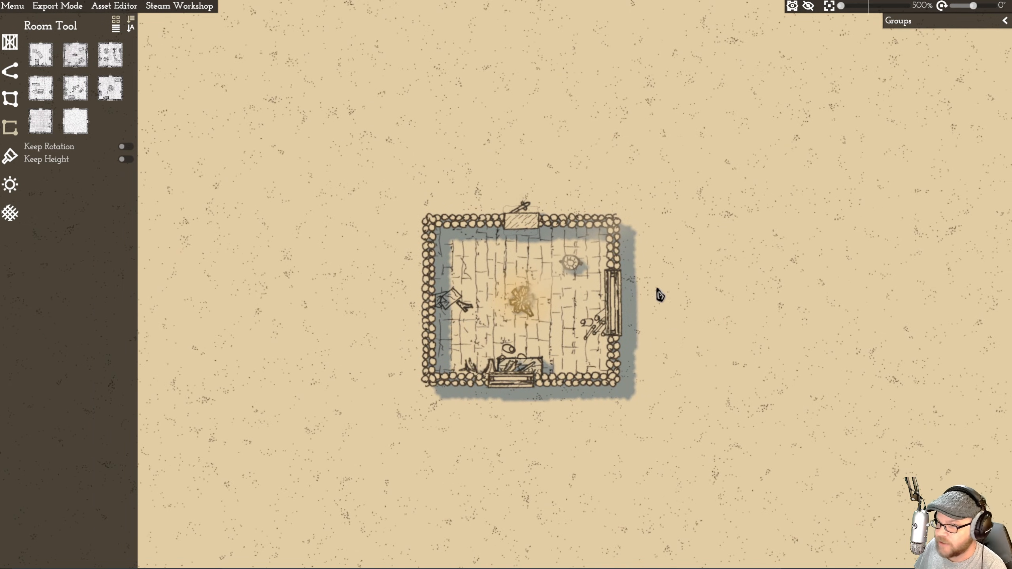
key("d")
left_click(436, 228)
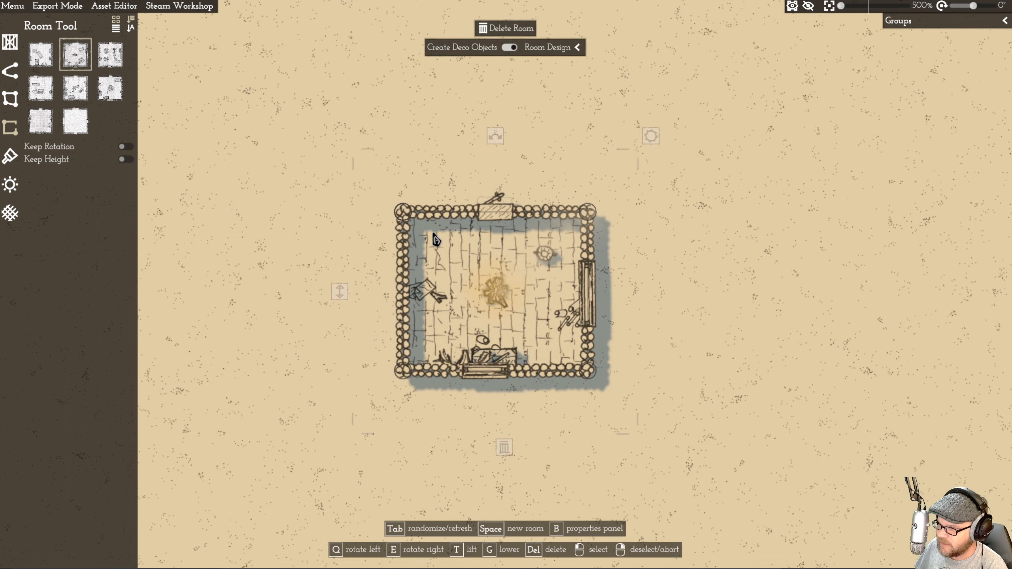
key("Tab")
key("Tab")
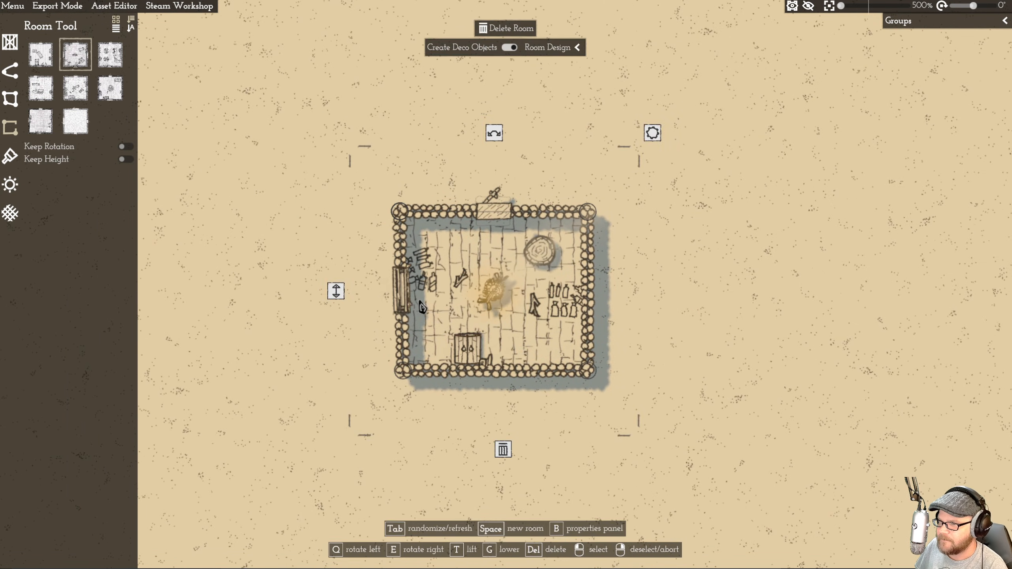
key("Tab")
left_click_drag(592, 373, 600, 381)
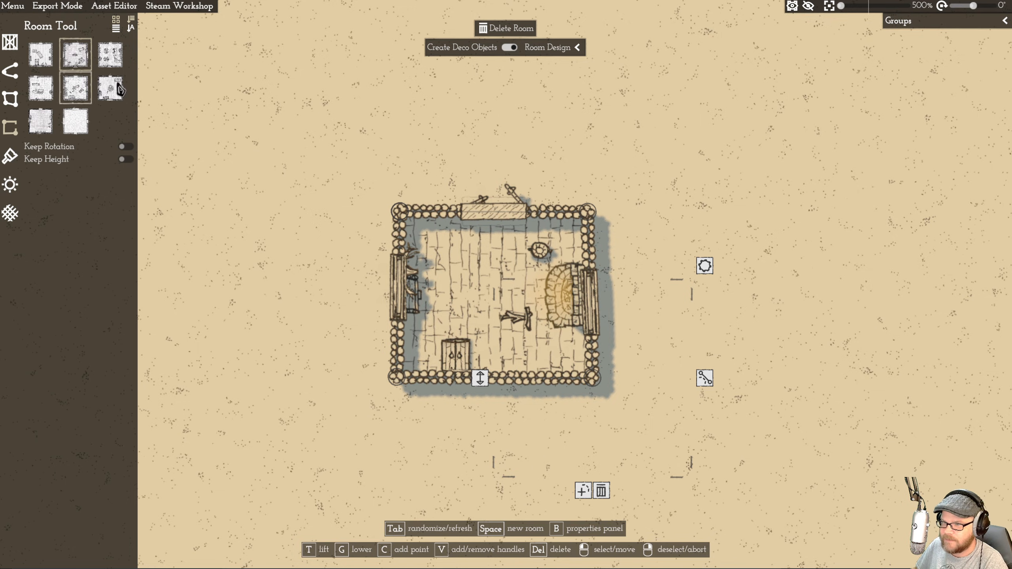
key("Tab")
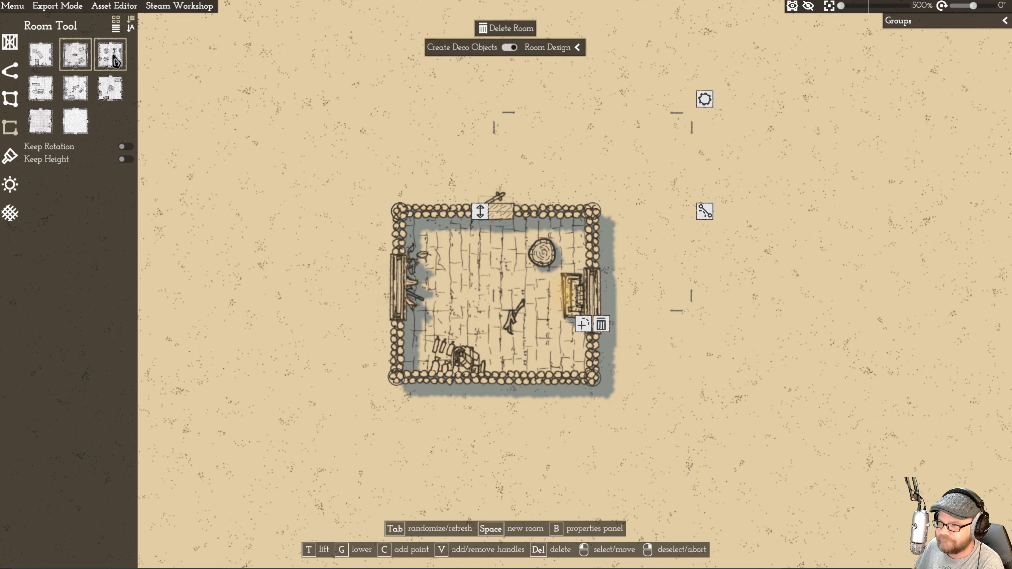
- Add a Bed room directly below the first room, matching its width and sharing its lower wall
mouse_move(115, 60)
left_click(40, 55)
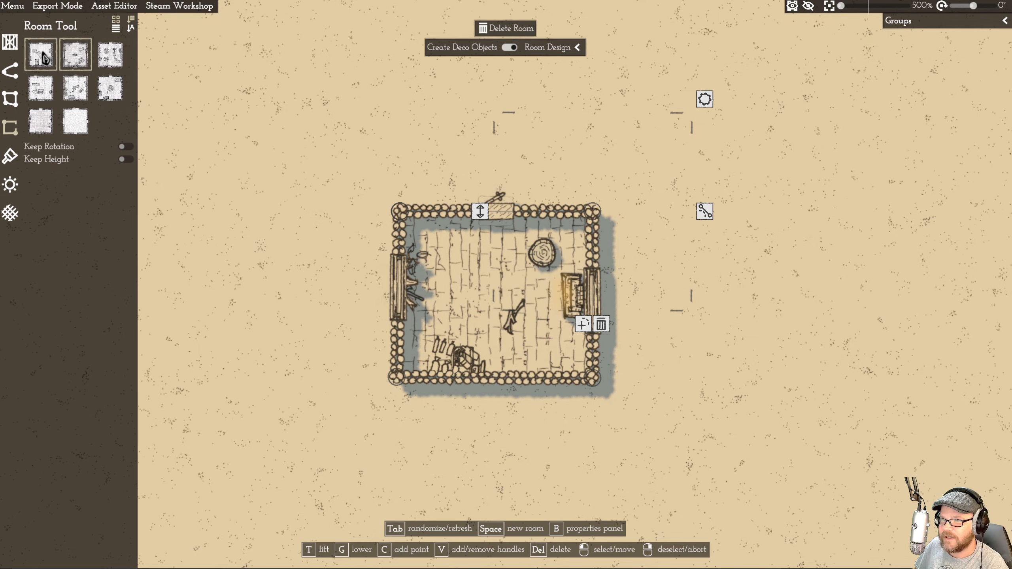
key("space")
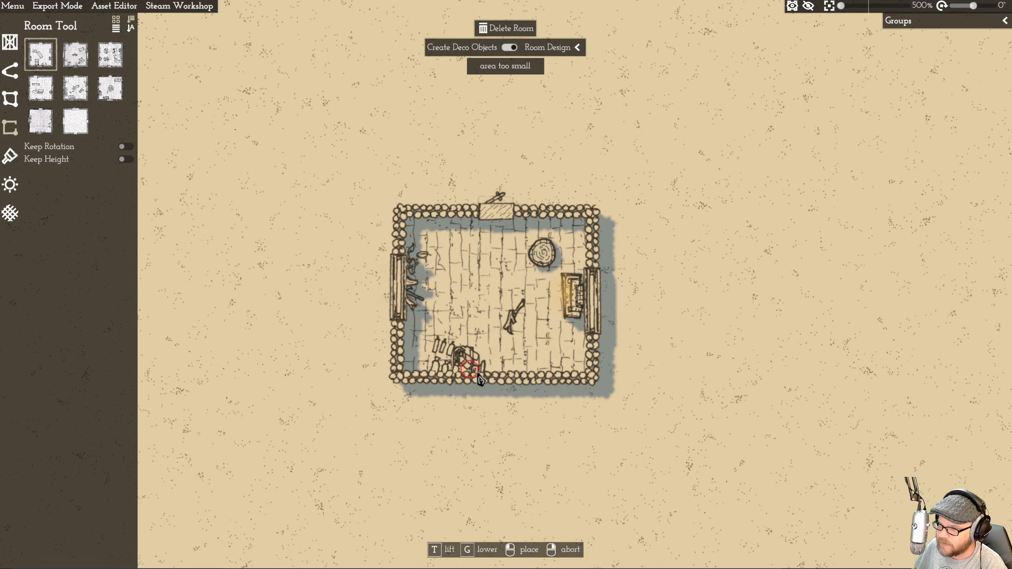
left_click_drag(398, 379, 592, 486)
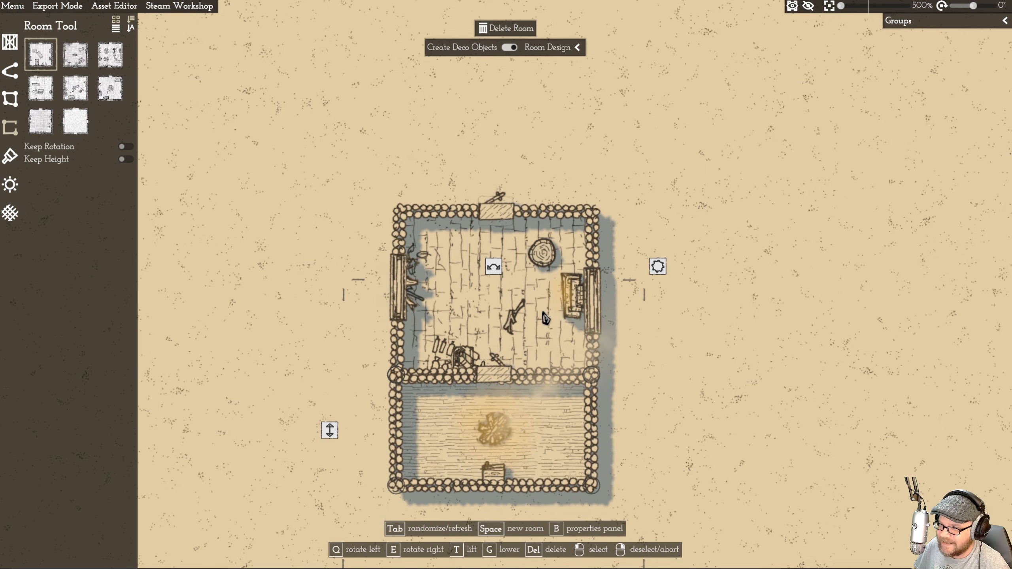
- View the bed room's rotation and height properties
left_click(658, 267)
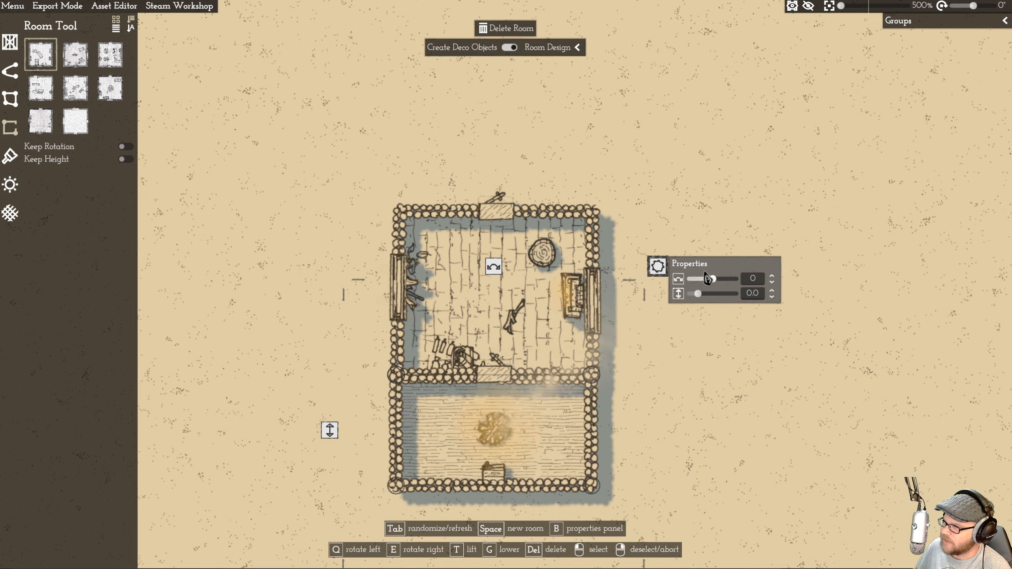
right_click(331, 430)
left_click(338, 283)
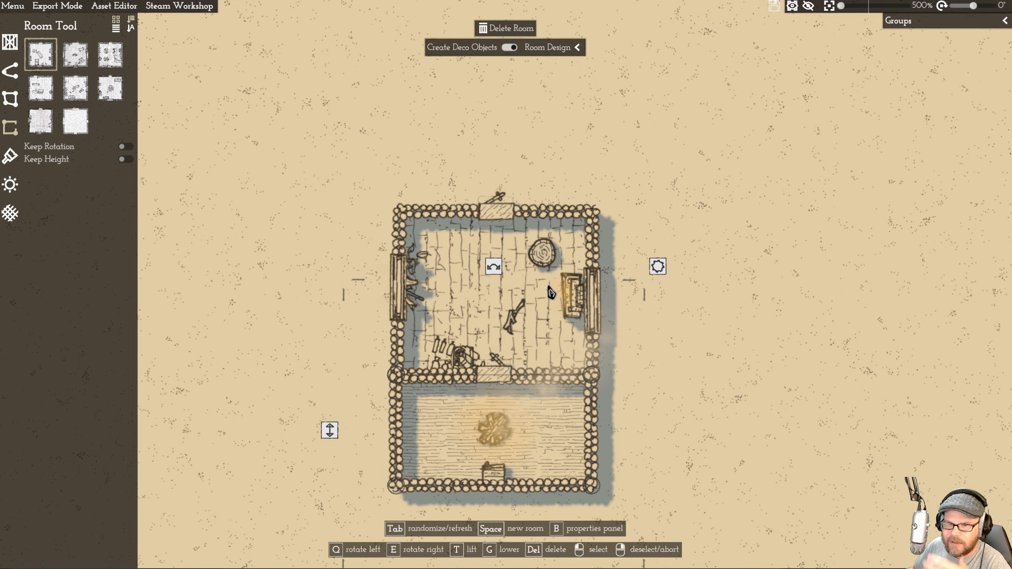
- Switch to the Object Tool, browse its assets and look over the map's export options
key("s")
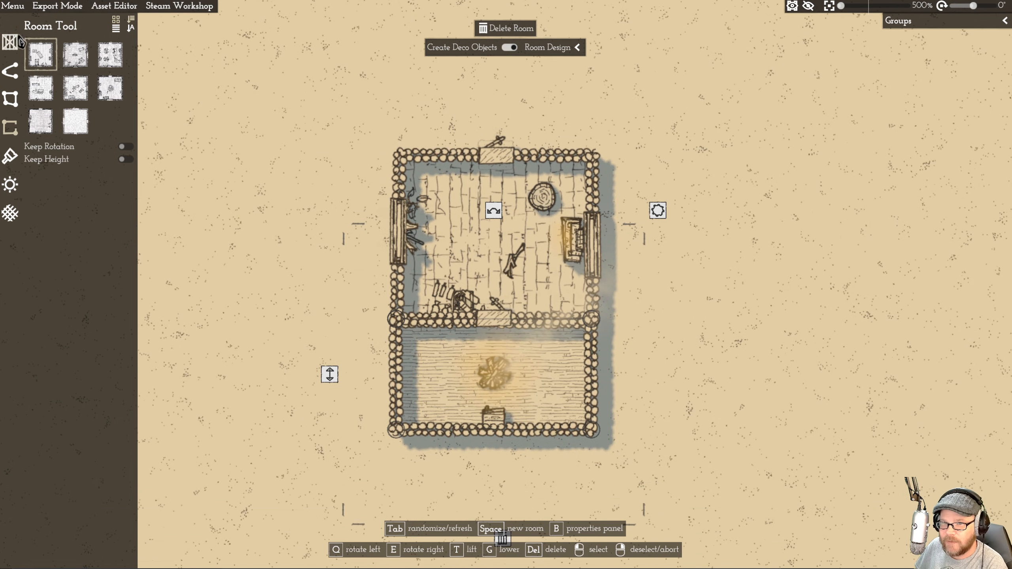
left_click(10, 40)
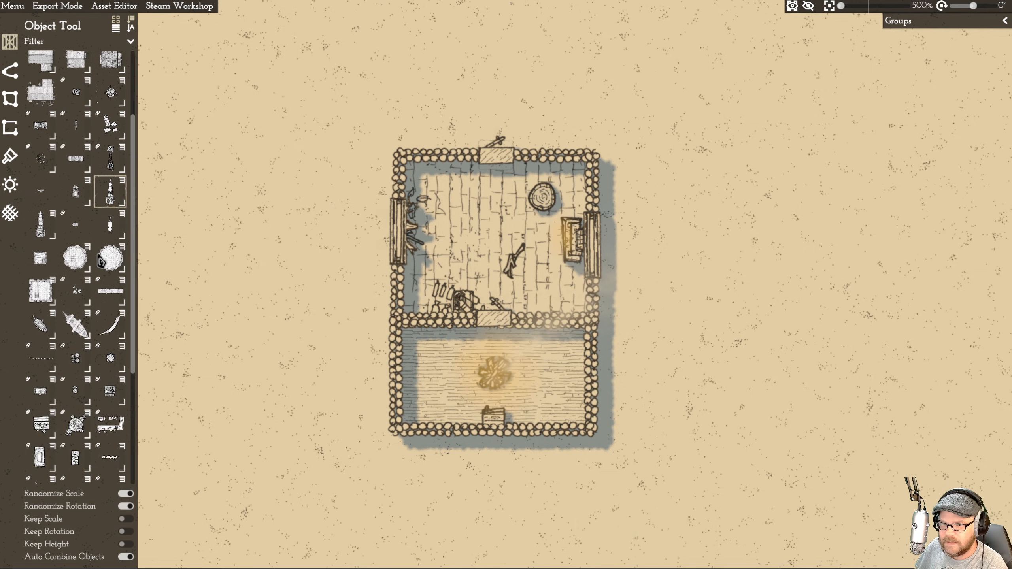
left_click(59, 6)
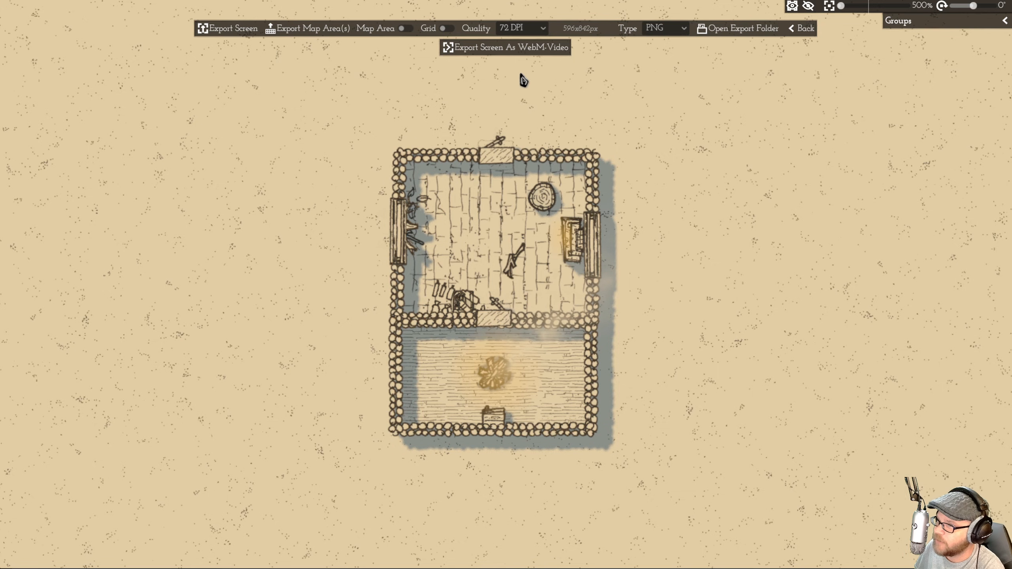
left_click(803, 29)
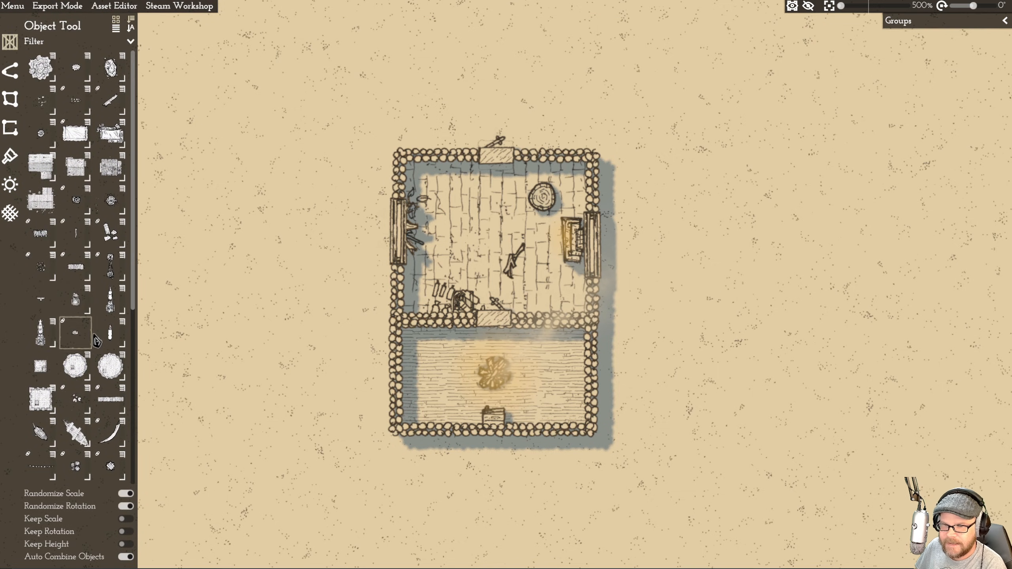
- Place a small seat-like object above the house, and a loose plank pile with a row of logs below it outside the left wall
left_click(73, 340)
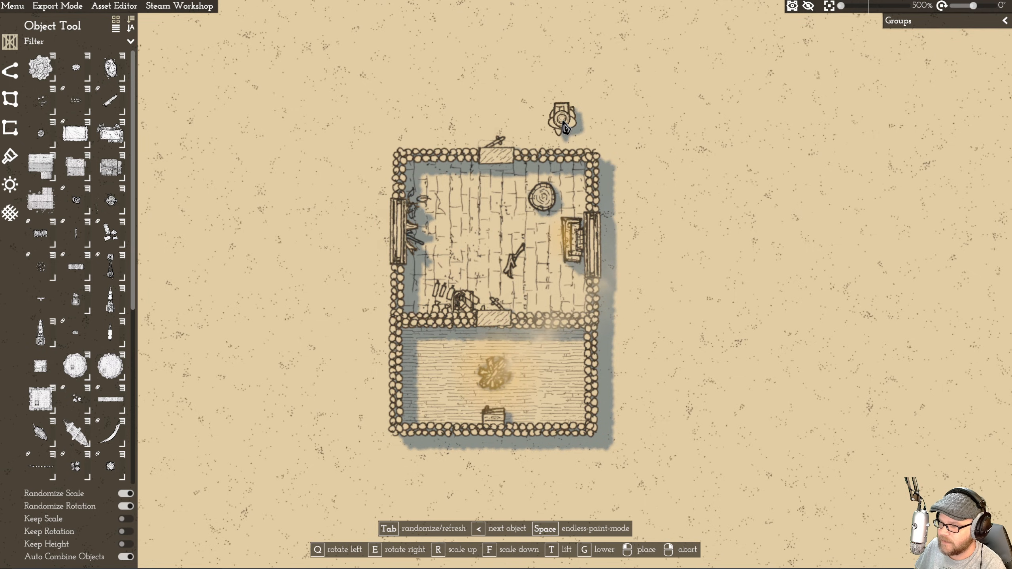
left_click(563, 120)
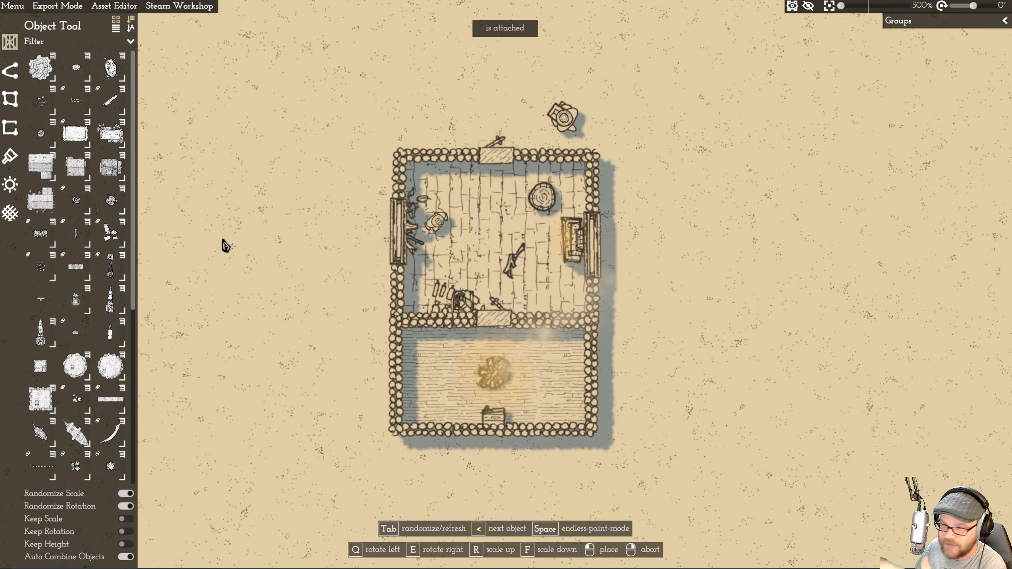
left_click(76, 198)
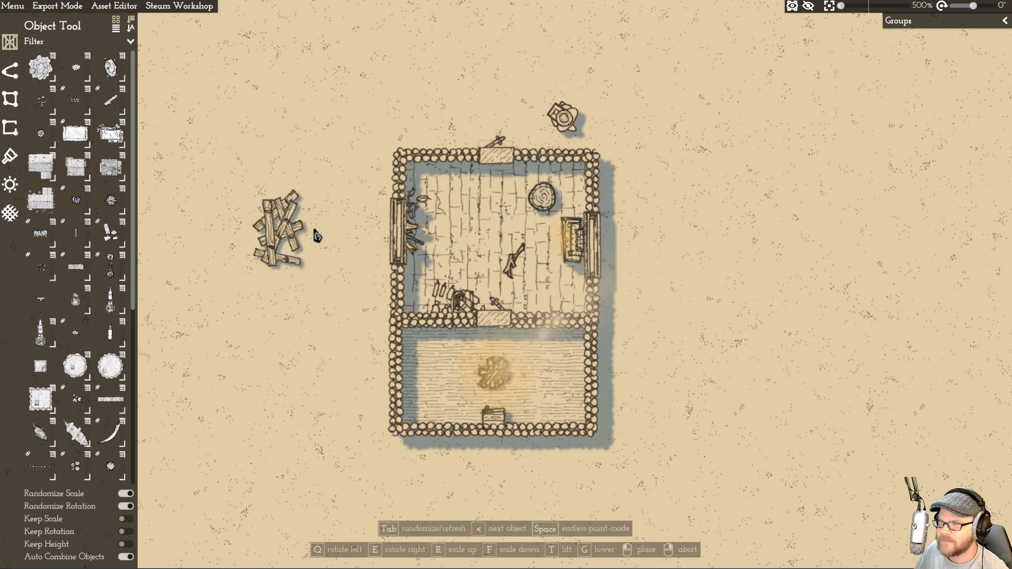
left_click(355, 233)
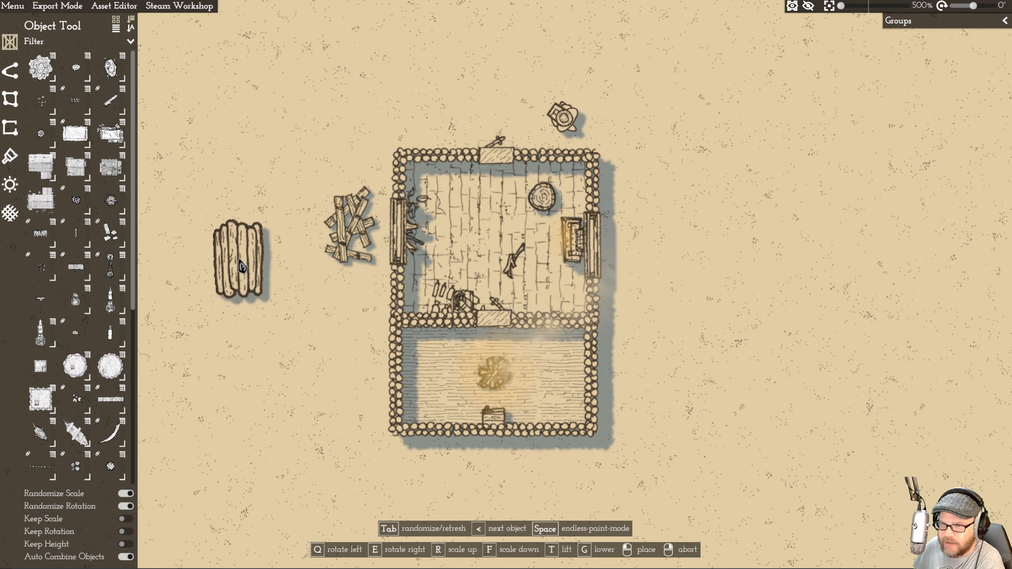
left_click(354, 323)
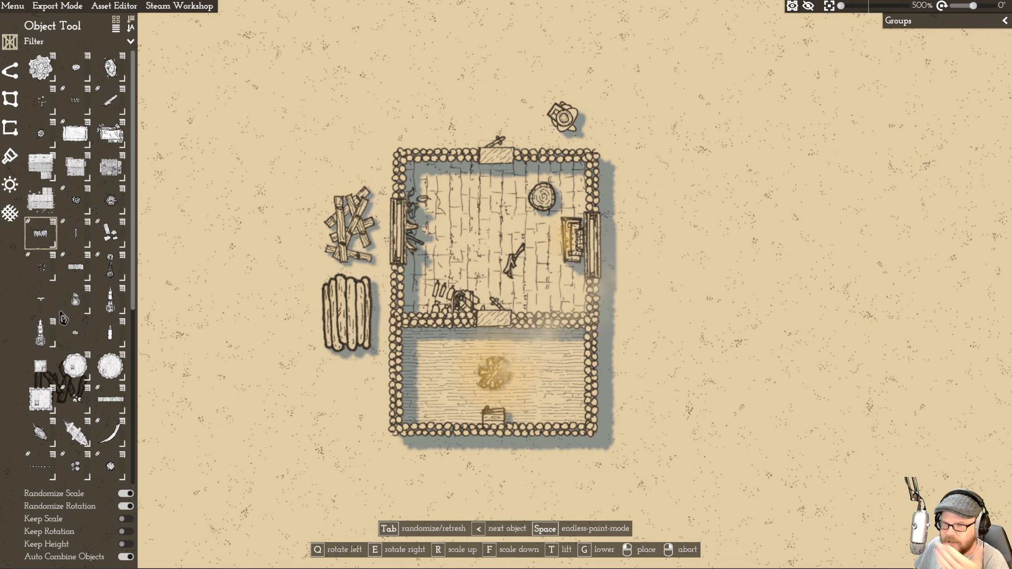
- Place a cluster of five trees of varying sizes to the left of the house and the wood piles
left_click(40, 67)
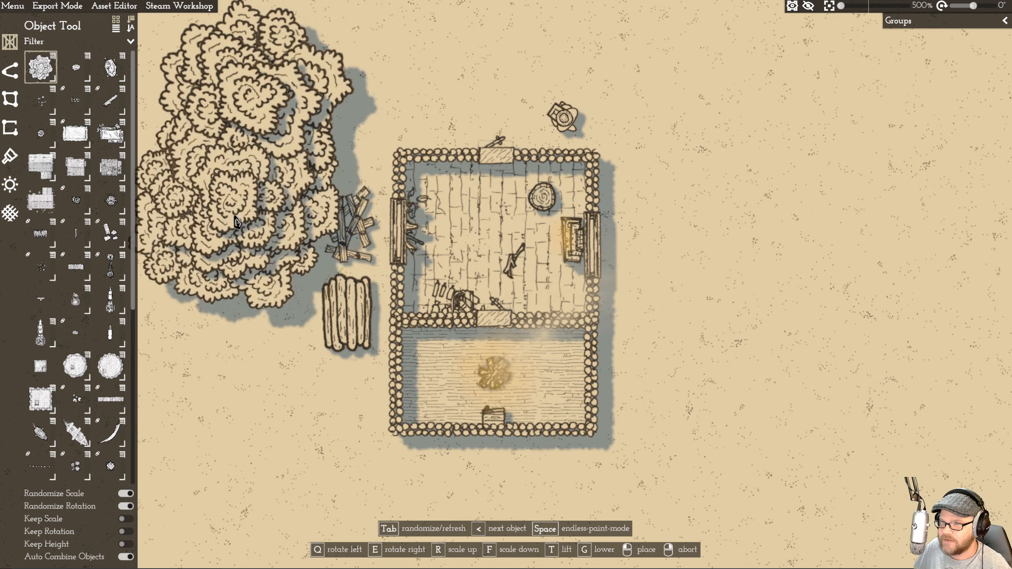
scroll(258, 206, "down", 3)
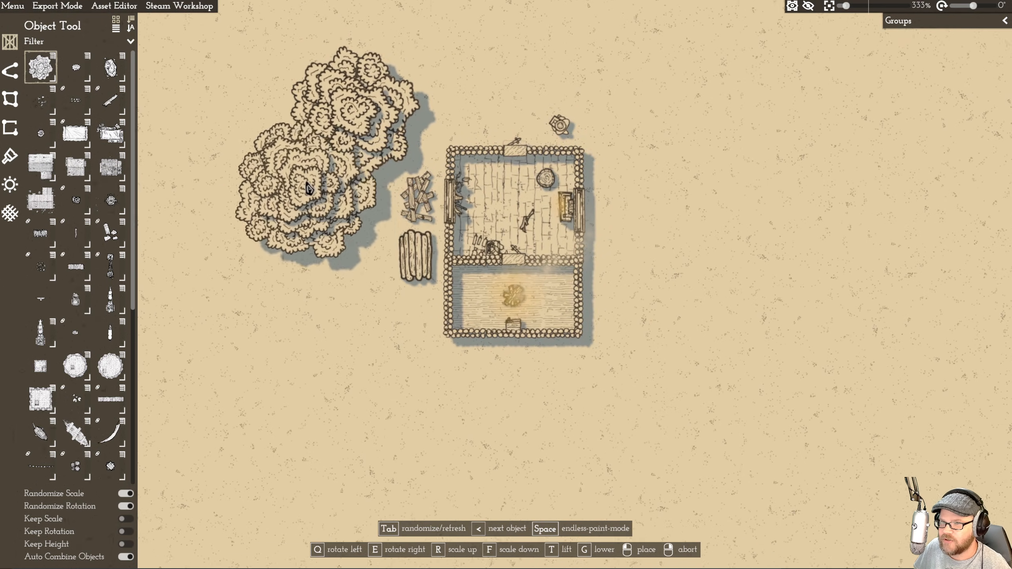
left_click(338, 267)
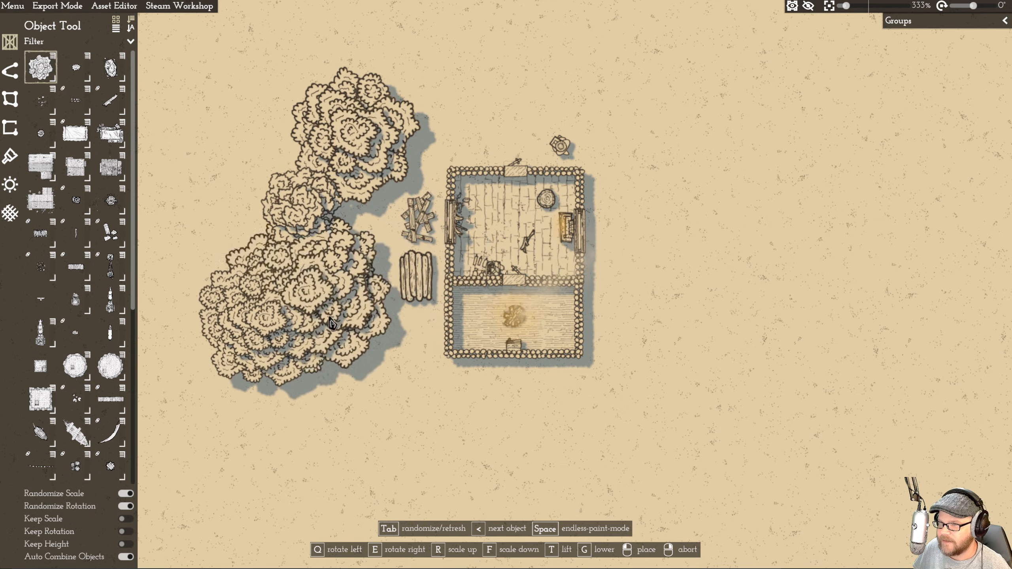
left_click(269, 324)
left_click(358, 357)
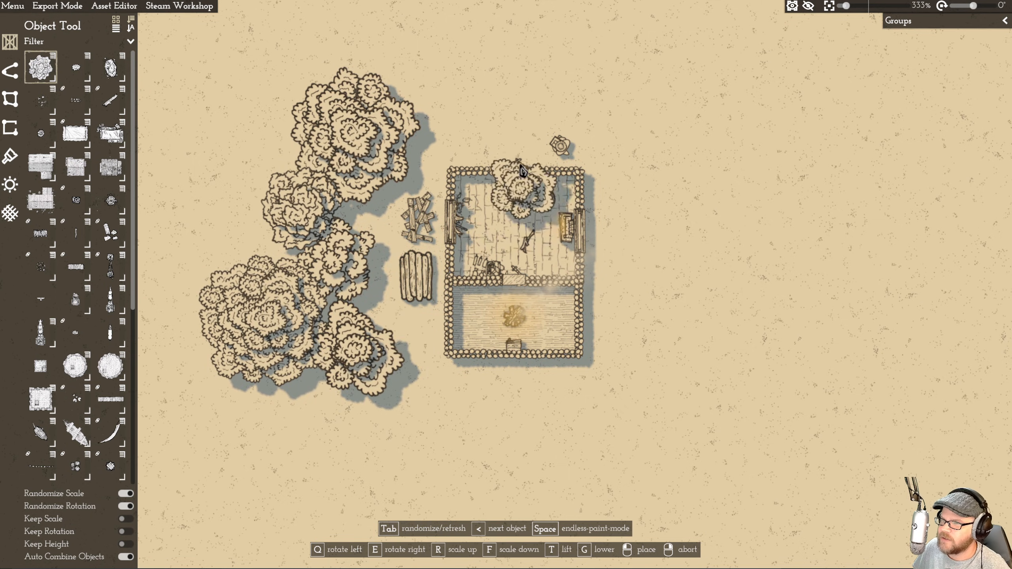
- Review the image and WebM video export options for the finished scene and return to editing
left_click(57, 6)
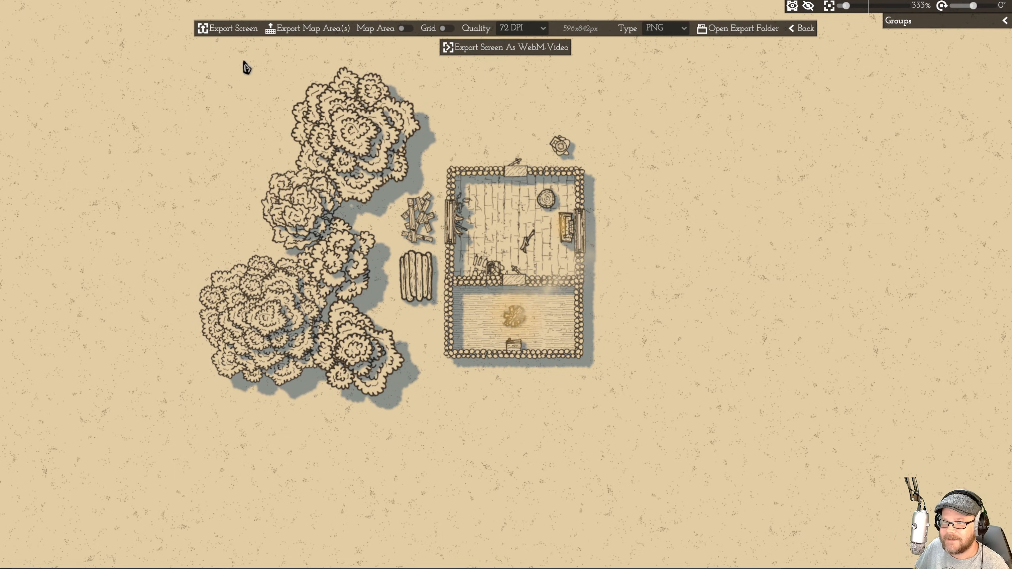
left_click(801, 30)
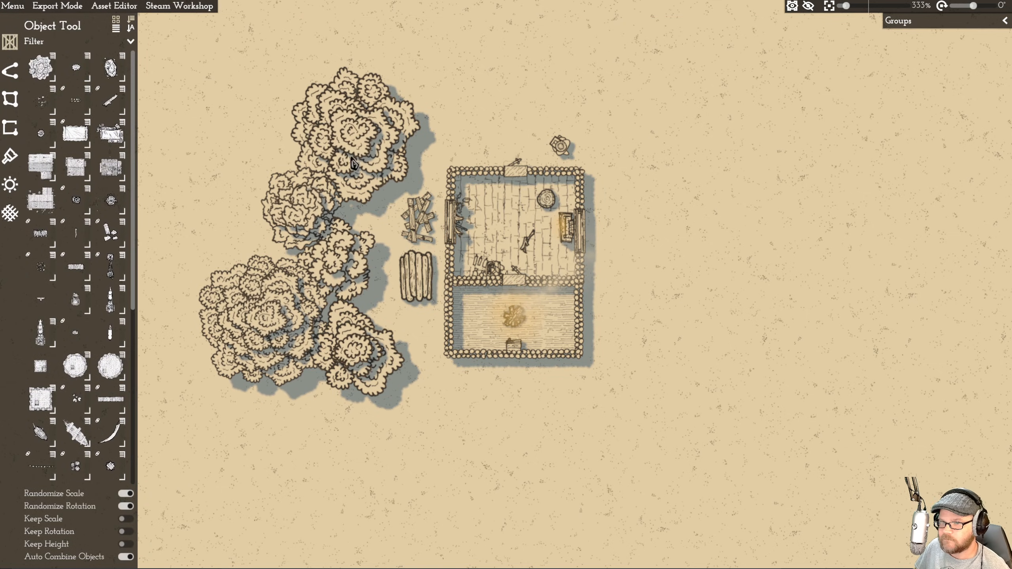
- Draw a curved Footprints path from the door in the house's upper wall, bending up and to the right
left_click(11, 72)
mouse_move(74, 165)
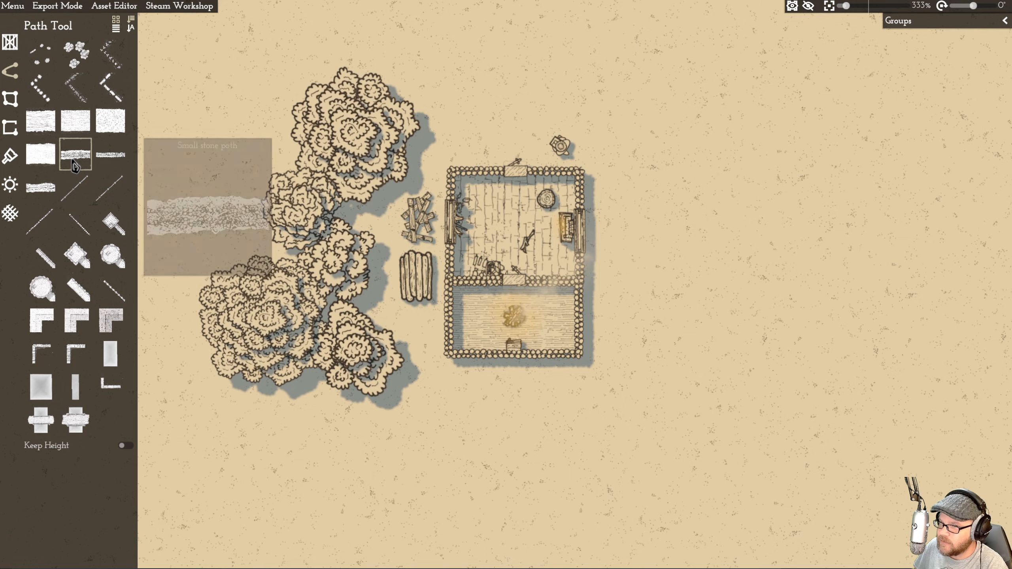
left_click(34, 195)
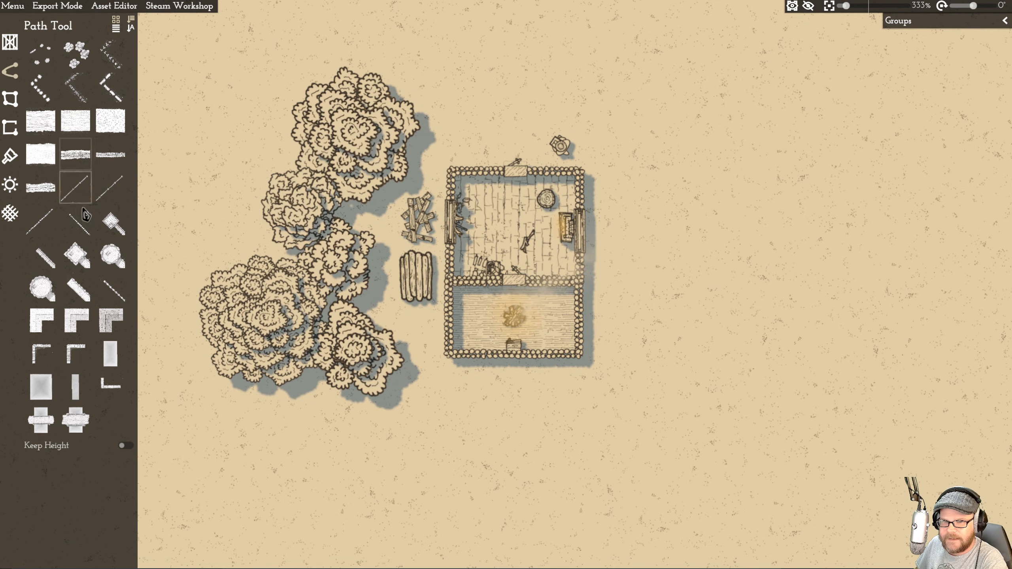
mouse_move(113, 168)
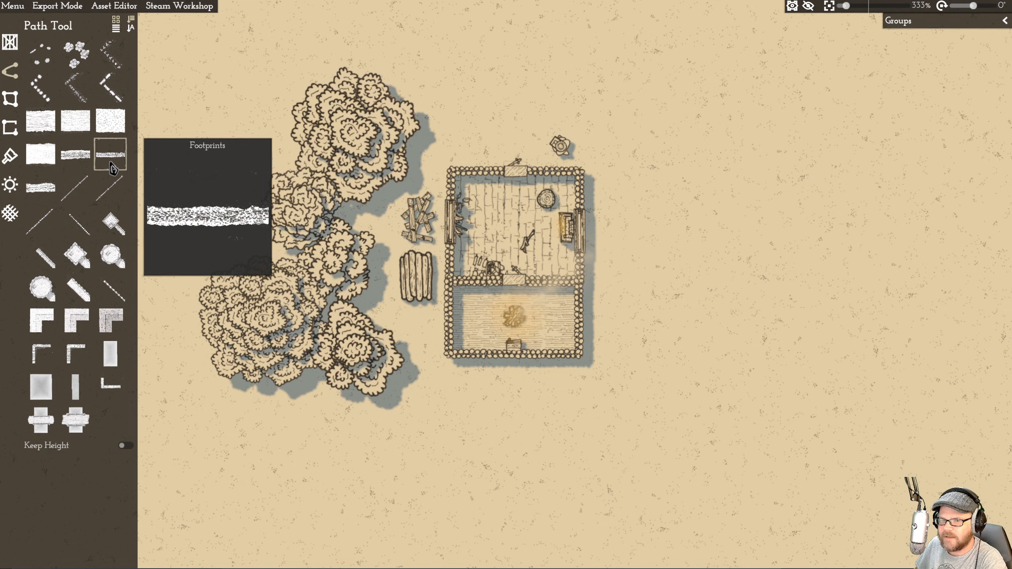
mouse_move(105, 216)
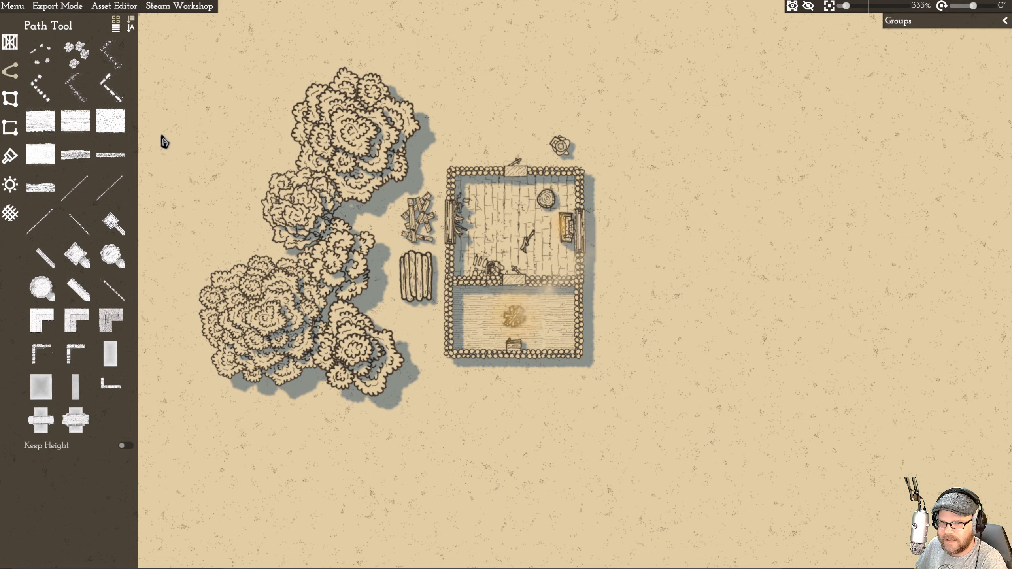
left_click(110, 154)
left_click(505, 155)
left_click(524, 94)
left_click(544, 84)
left_click(561, 74)
left_click(605, 66)
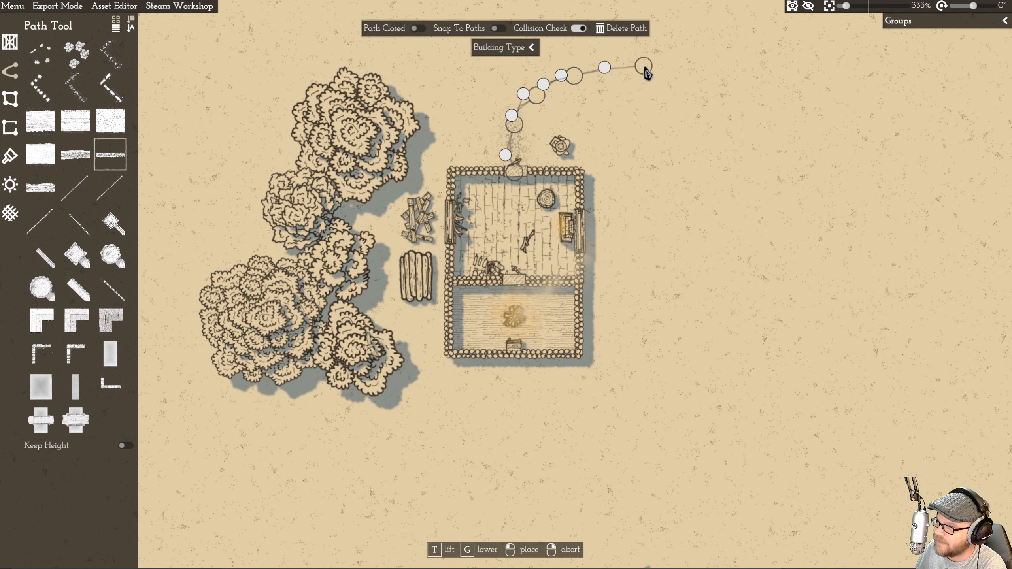
right_click(646, 72)
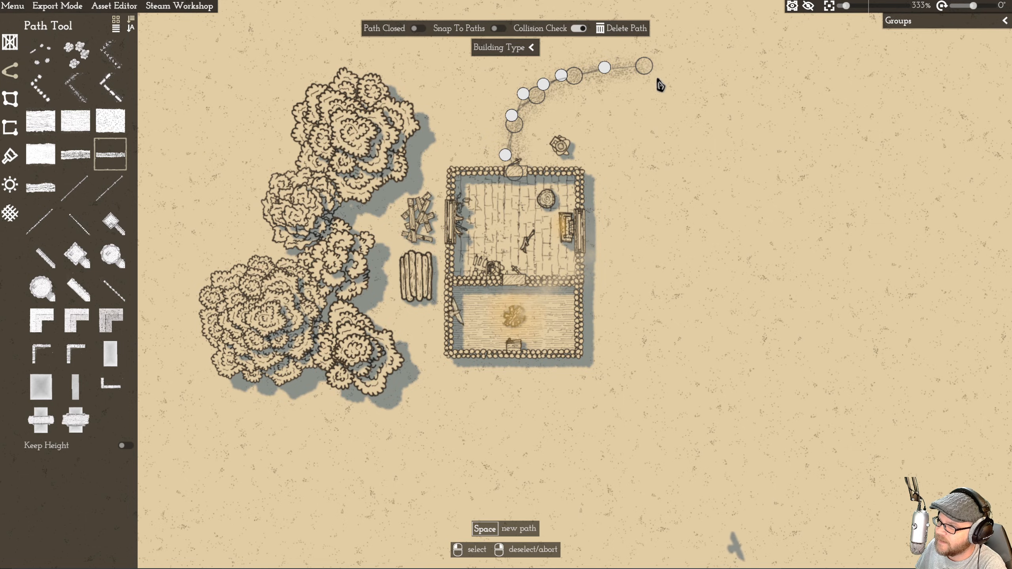
left_click(714, 107)
- Look through the Deco and Plot tools, and place a round well-like object beside the seat above the house
scroll(668, 186, "up", 3)
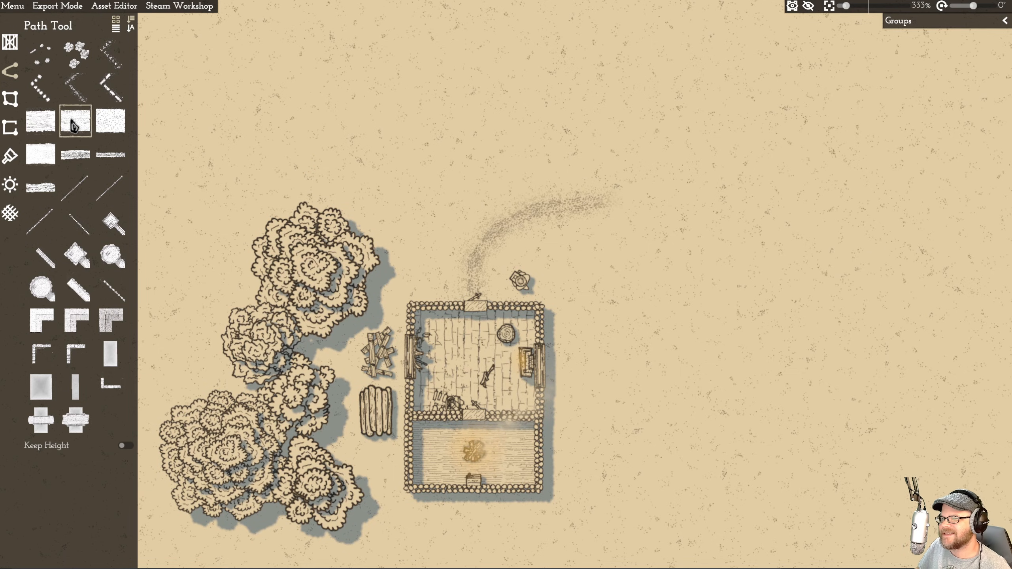
left_click(10, 156)
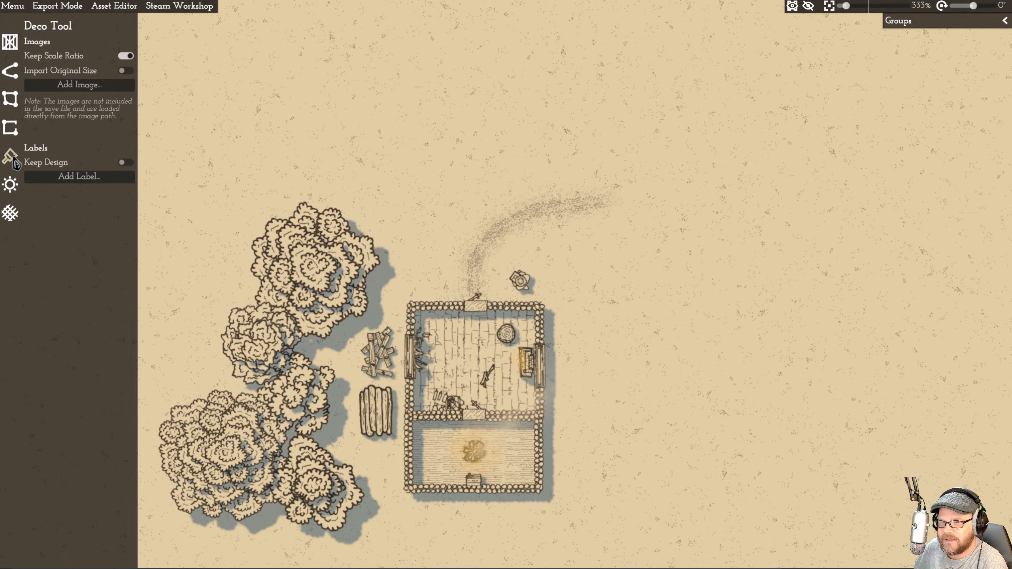
left_click(12, 129)
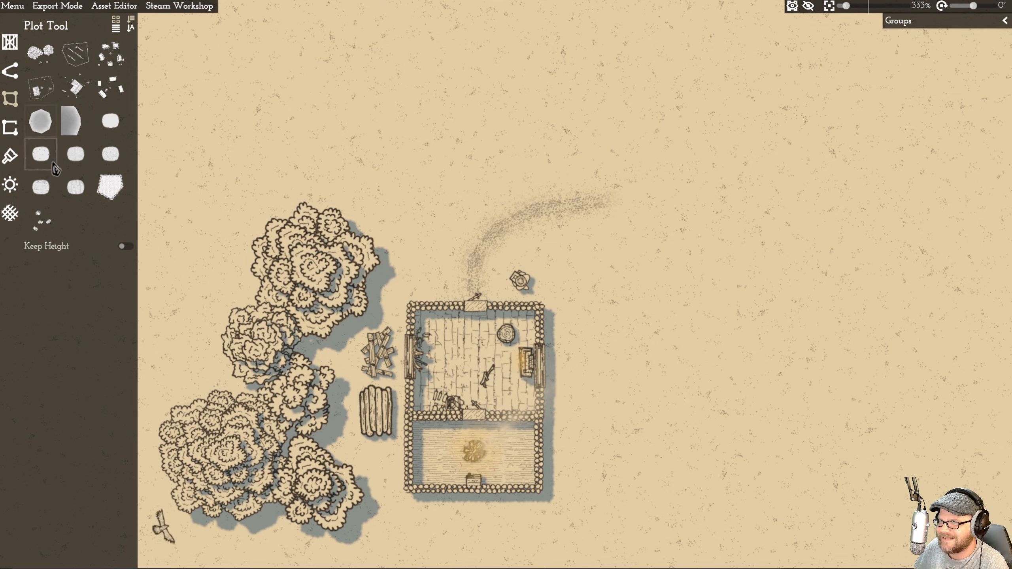
mouse_move(110, 195)
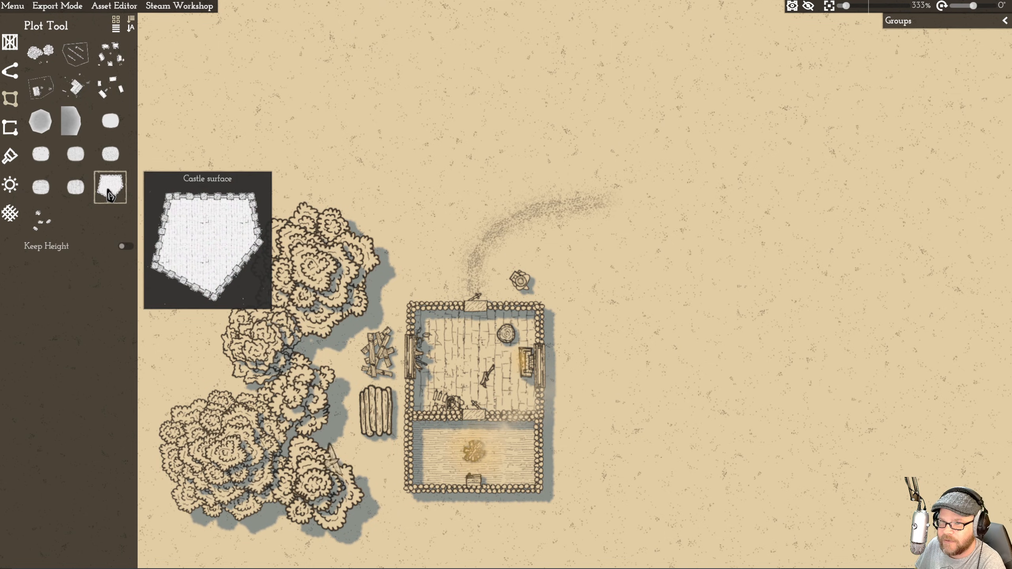
left_click(11, 72)
left_click(9, 41)
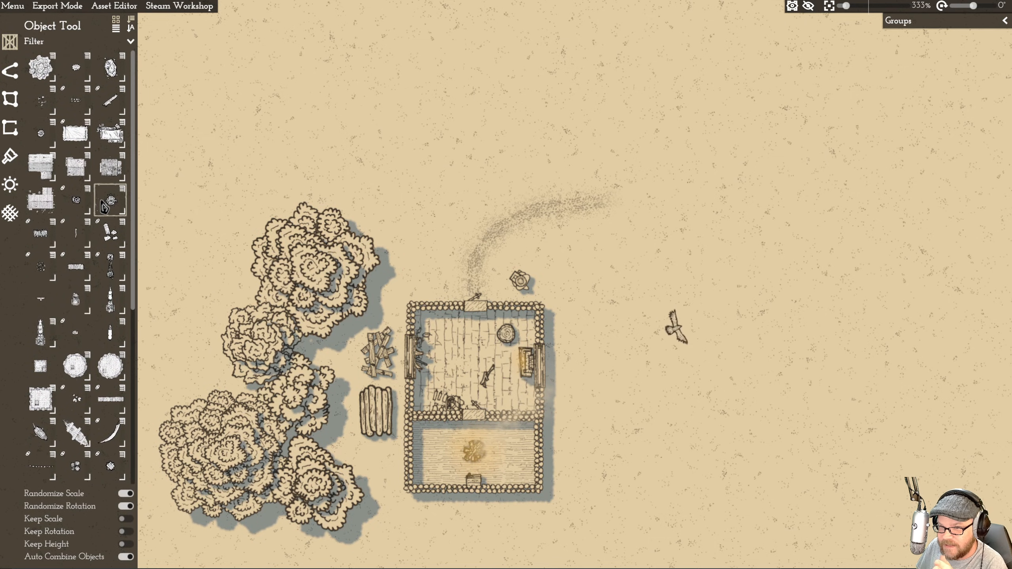
left_click(106, 204)
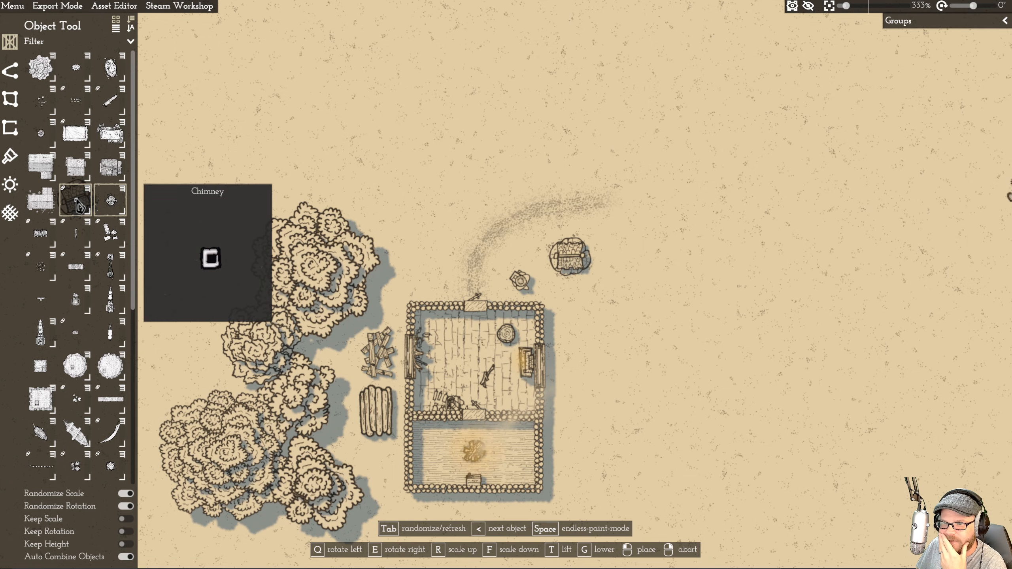
- Place a Chimney against the outside of the house's right wall, level with the fireplace in the upper room
left_click(78, 205)
scroll(560, 427, "up", 1)
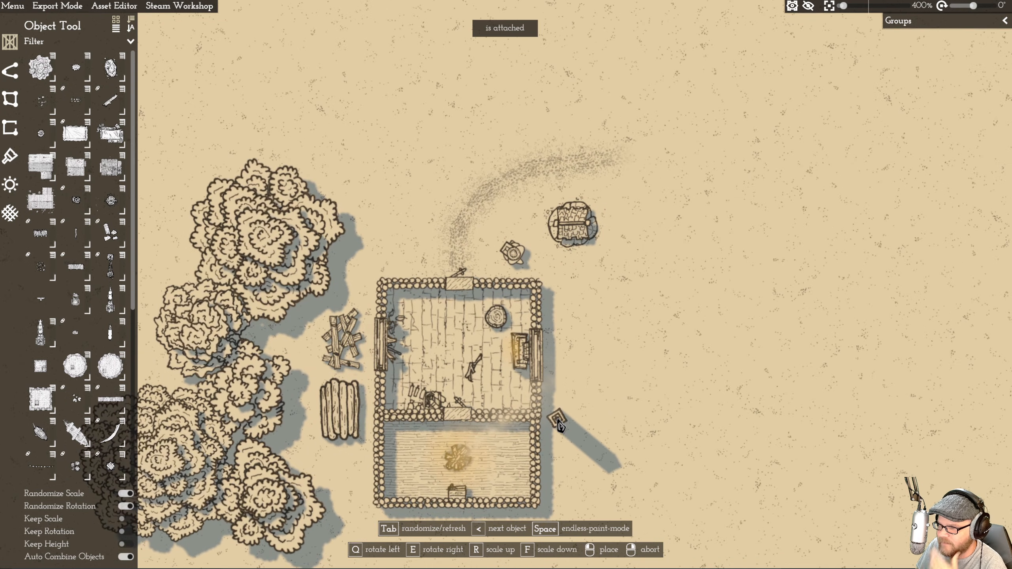
scroll(554, 419, "up", 1)
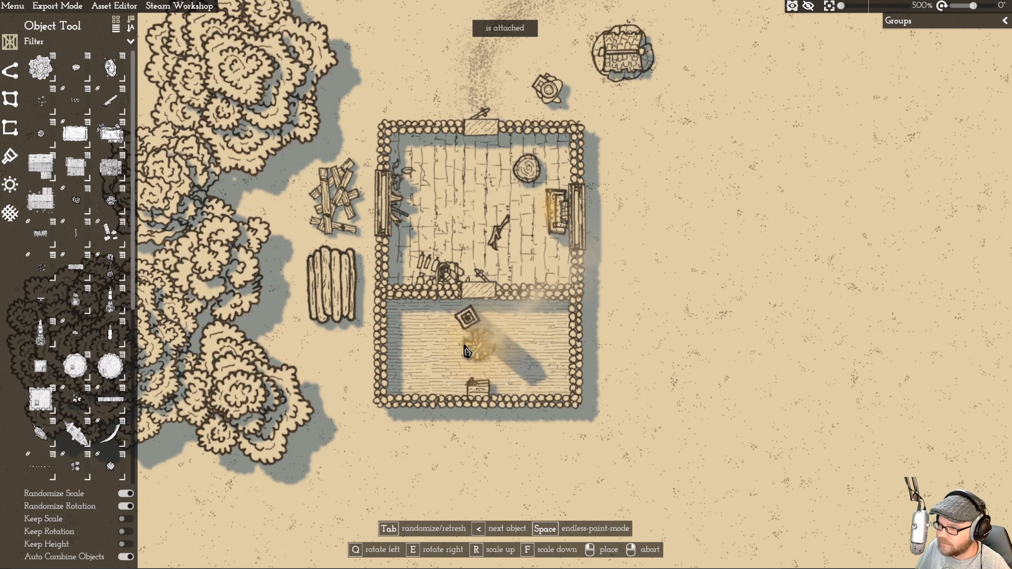
key("w")
key("w")
key("w")
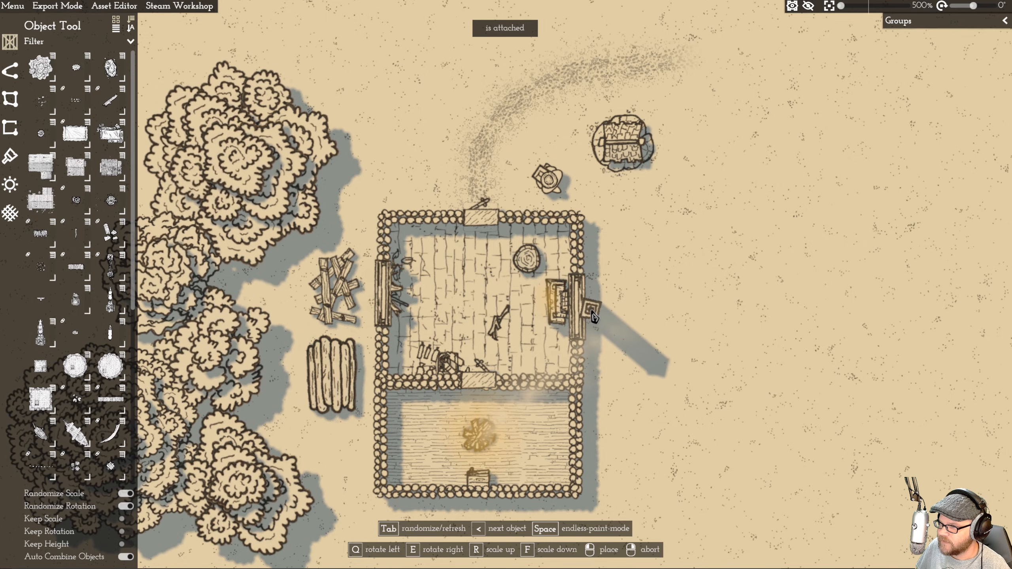
left_click(592, 307)
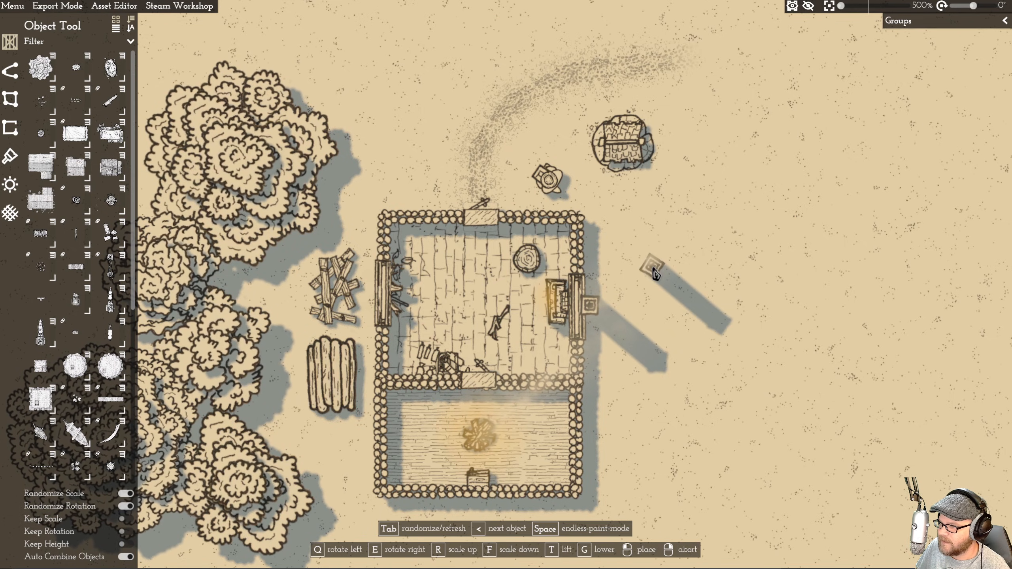
- Look over the Environment light, shadow, water and object settings, and return to the Object Tool
key("w")
key("w")
key("w")
key("w")
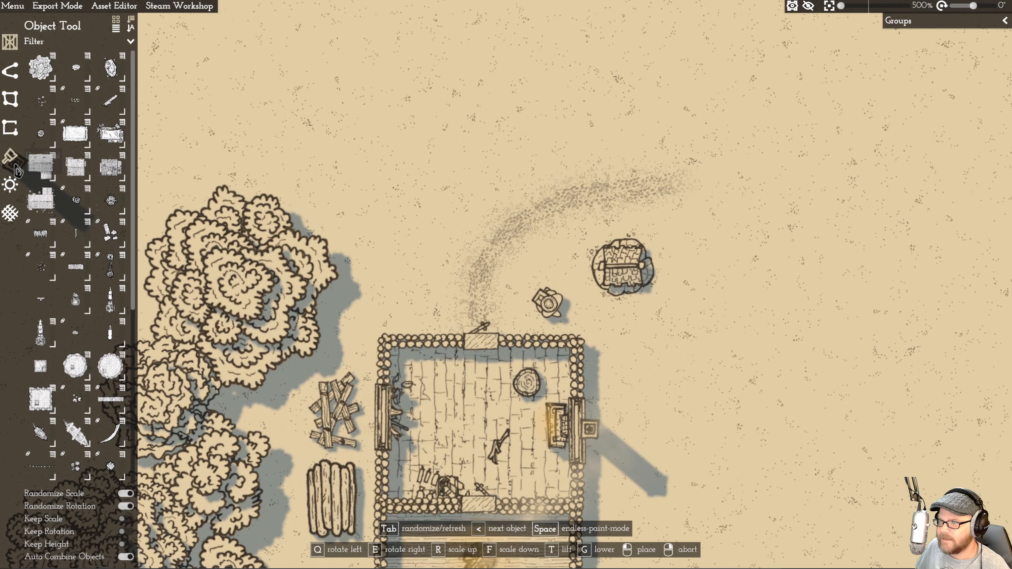
left_click(9, 155)
left_click(9, 184)
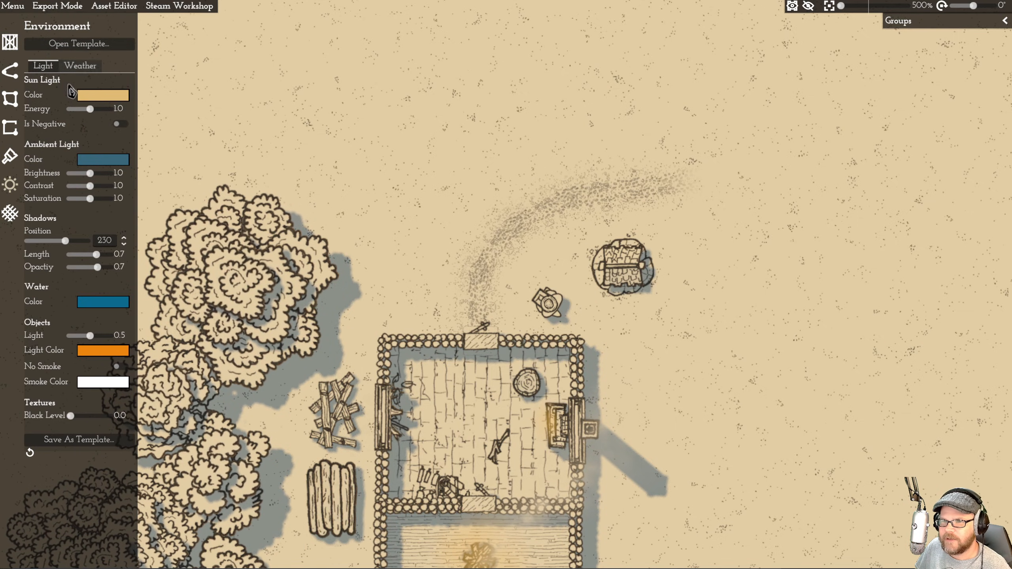
left_click(10, 71)
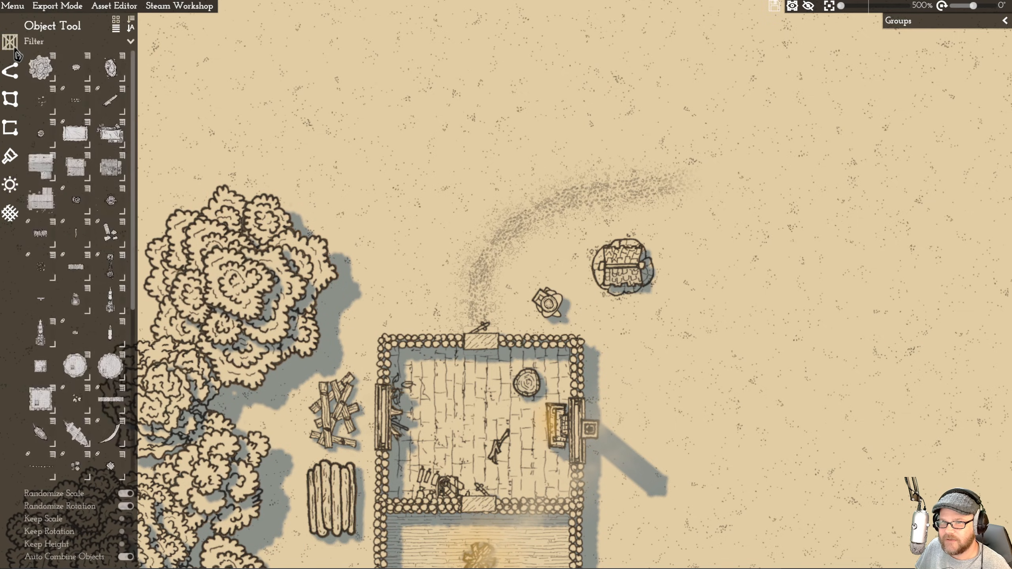
- Place a large orange light glow just outside the upper-left corner of the house
left_click(110, 435)
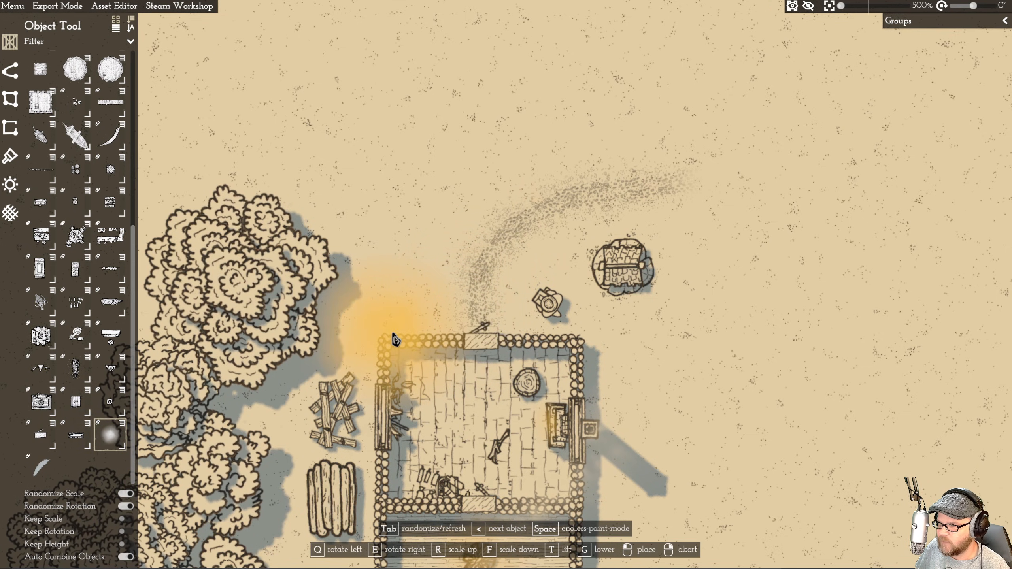
key("s")
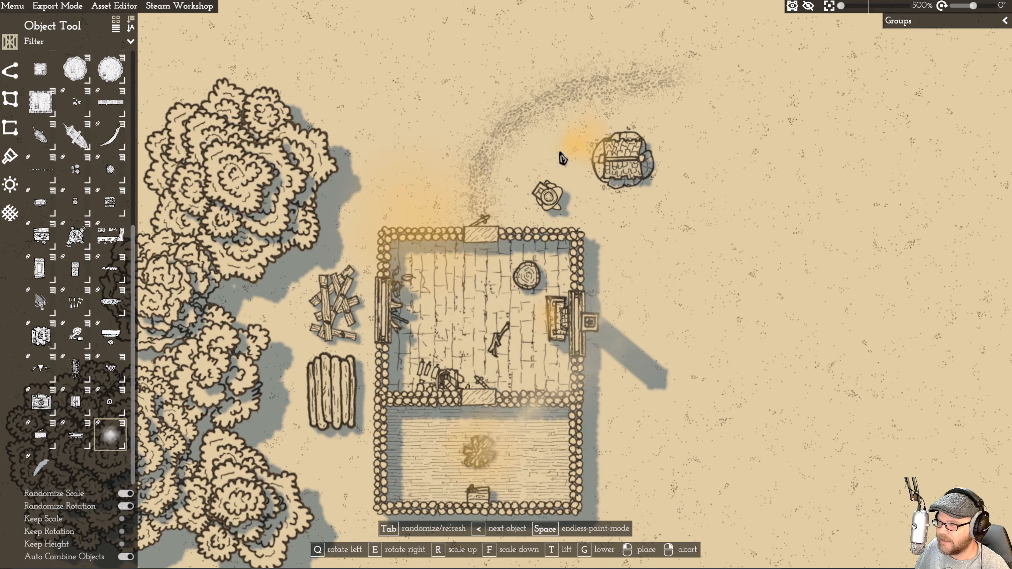
key("s")
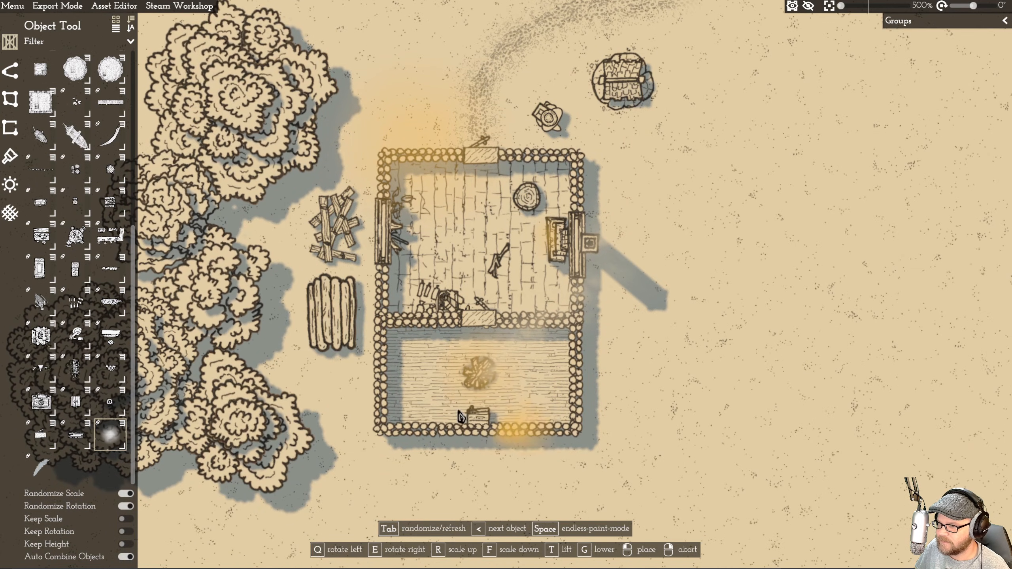
key("w")
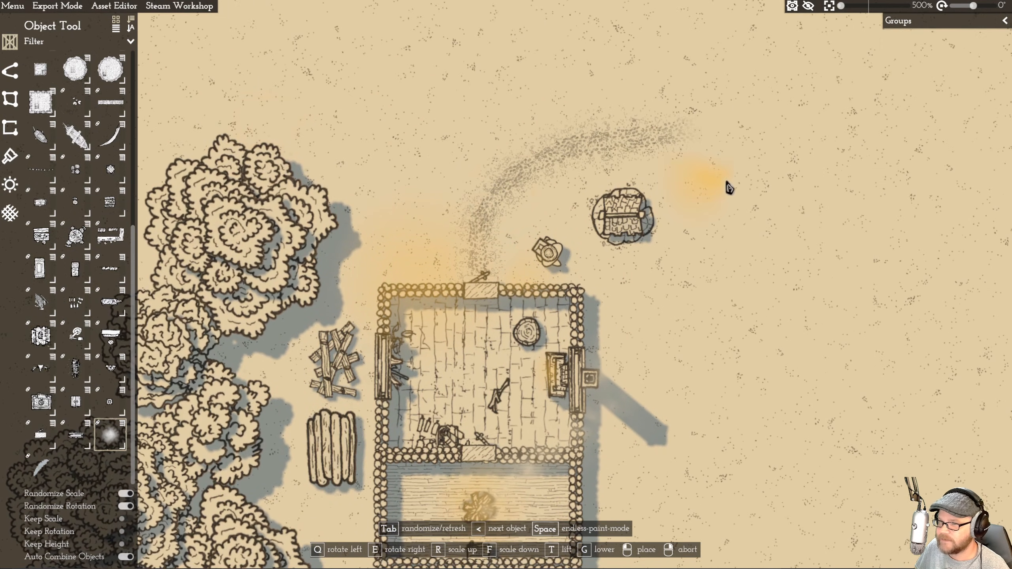
- Place a table with a stool inside the upper-left corner of the upper room, against the wall
left_click(40, 336)
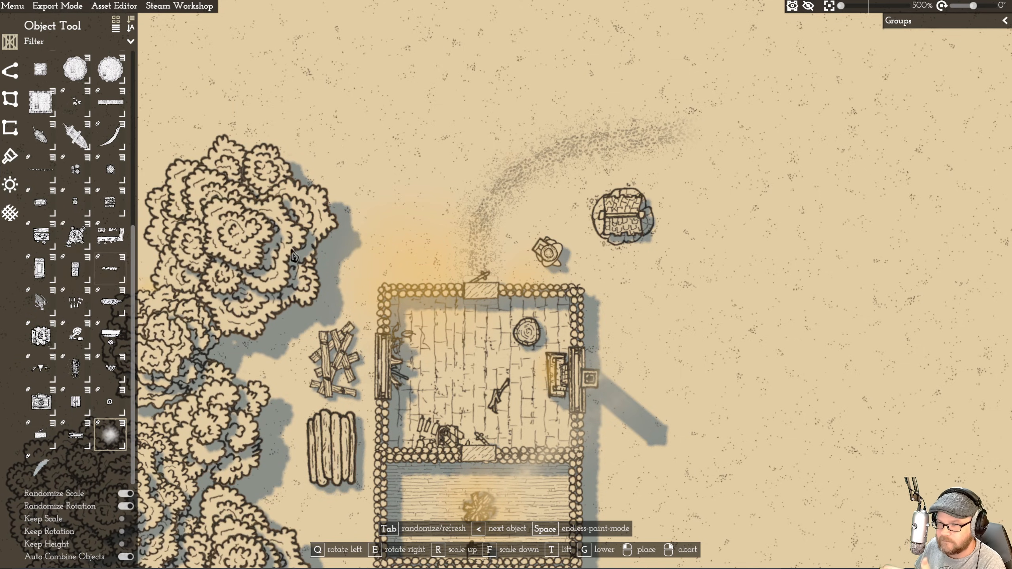
left_click(111, 335)
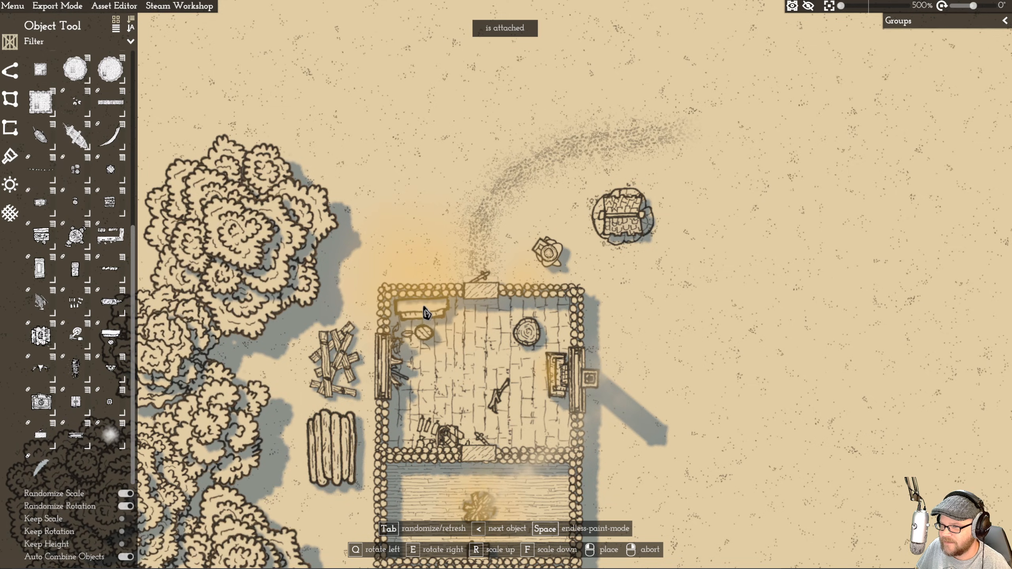
left_click(425, 313)
scroll(346, 196, "down", 5)
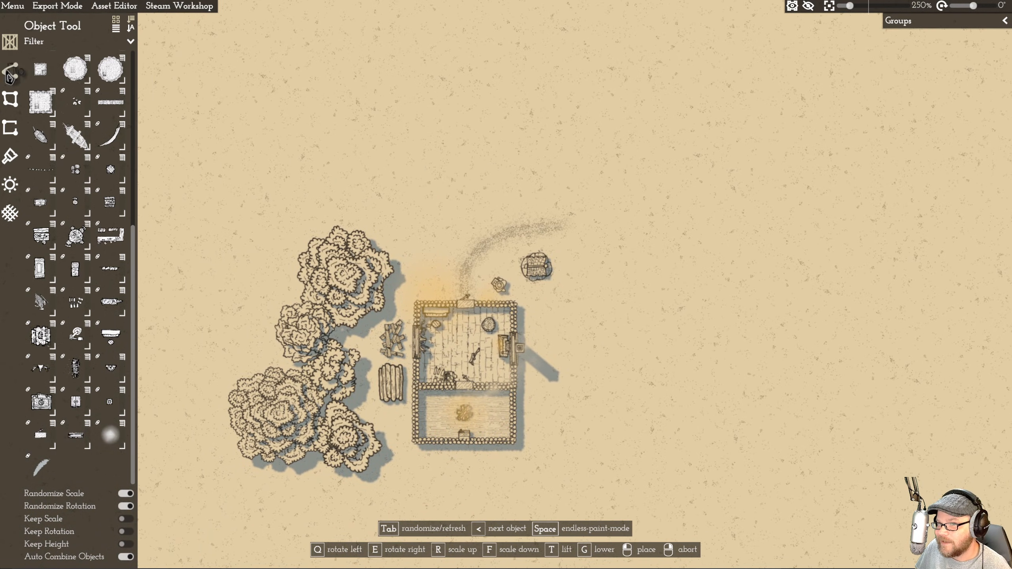
- Draw a wide road with the Path Tool from the map's upper left, past the footprints' end, toward the lower right
left_click(10, 71)
left_click(77, 156)
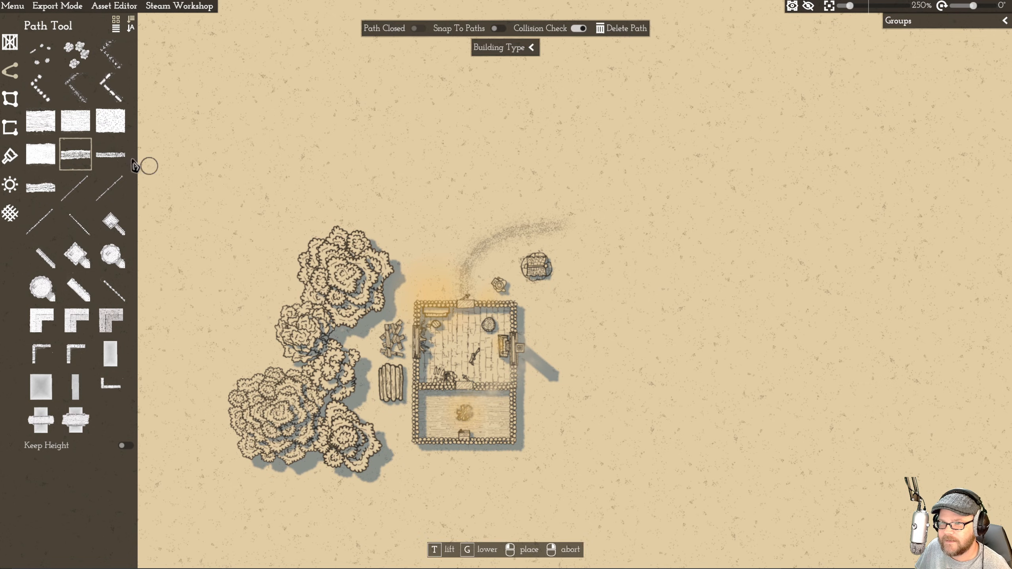
mouse_move(118, 156)
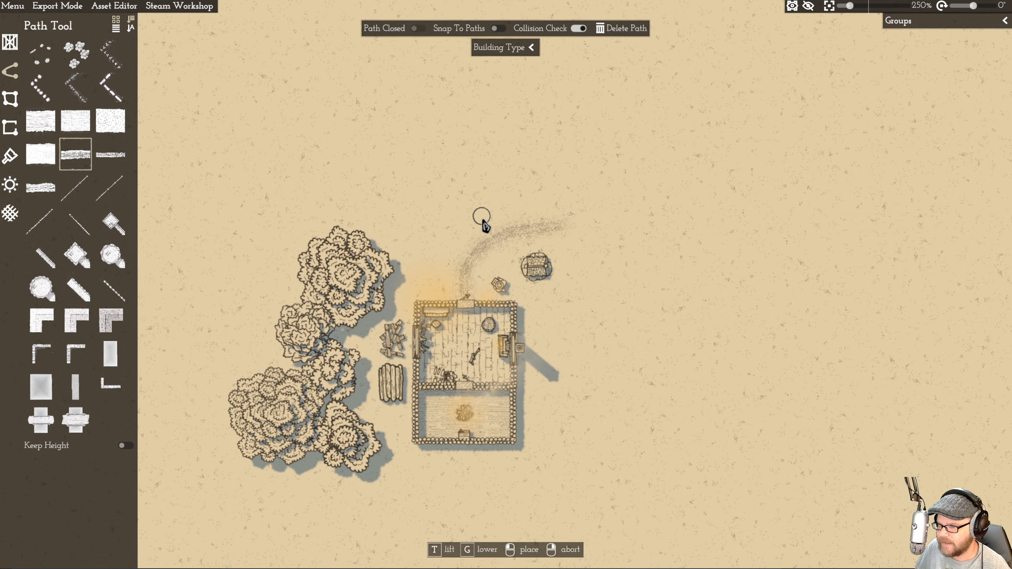
scroll(556, 223, "down", 4)
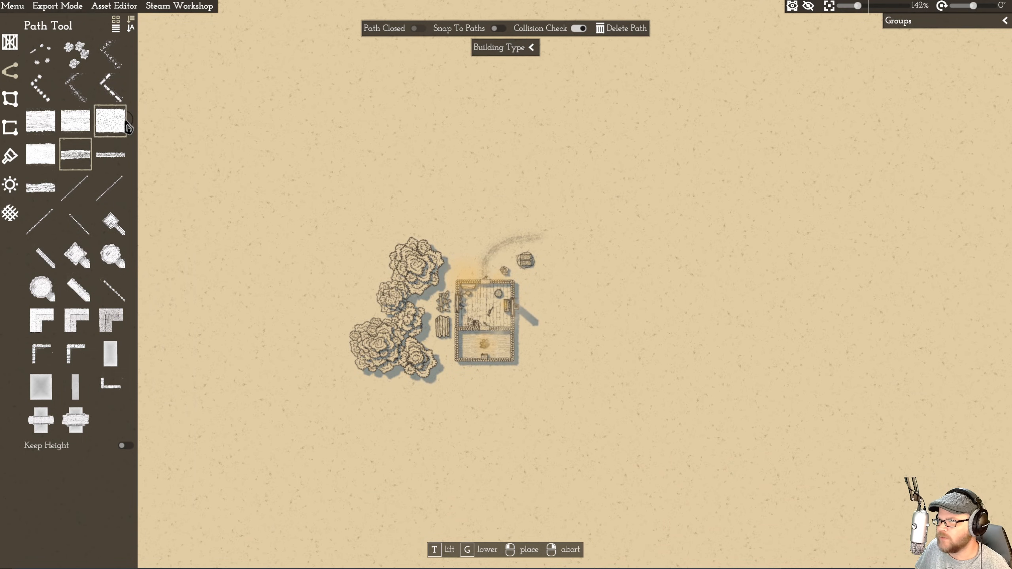
left_click(56, 129)
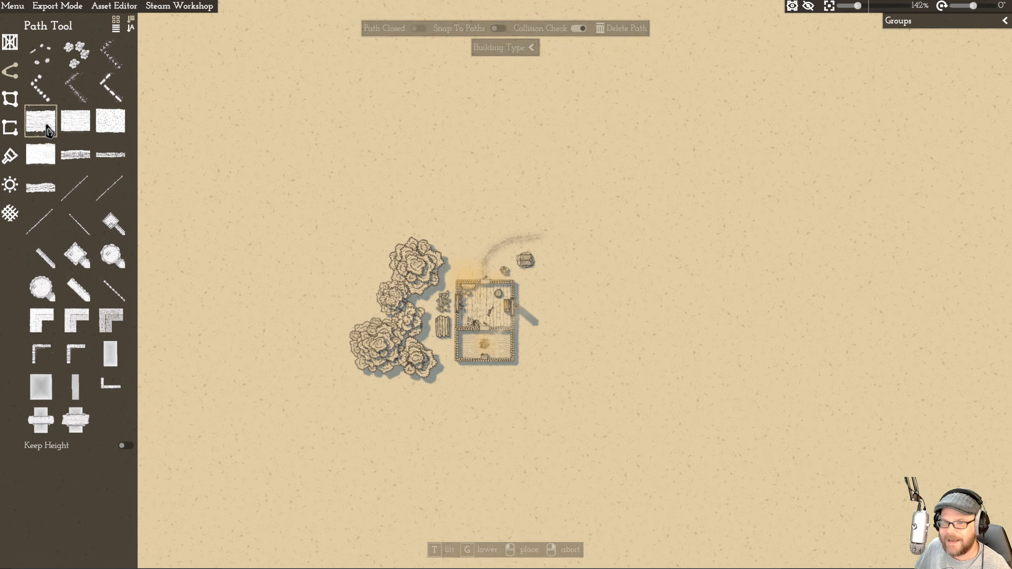
key("w")
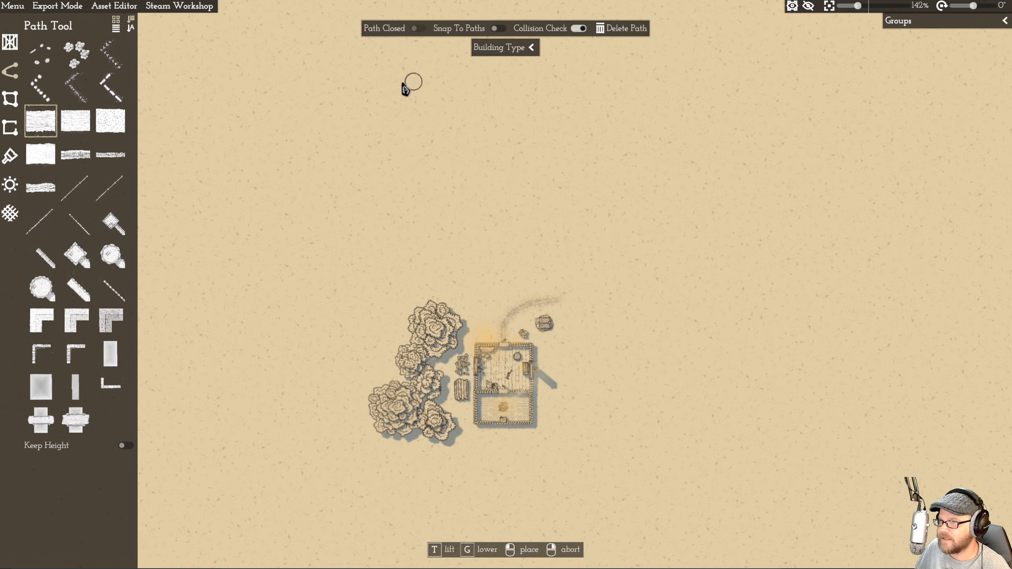
left_click(415, 118)
left_click(556, 256)
left_click(560, 302)
left_click(626, 369)
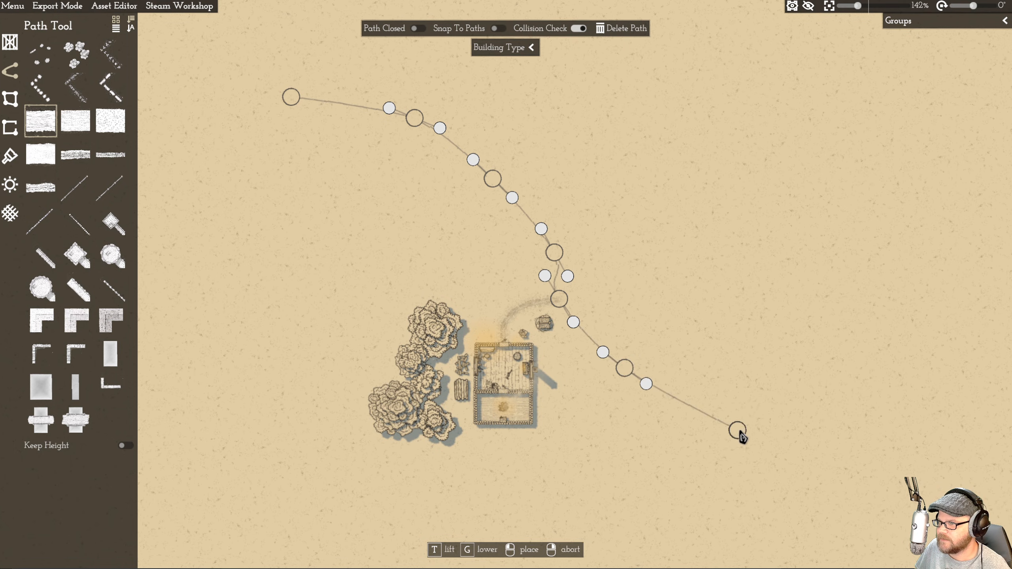
left_click(738, 430)
- Extend the road farther toward the map's lower right, finish the path and deselect it
key("d")
key("s")
left_click(768, 442)
left_click(910, 450)
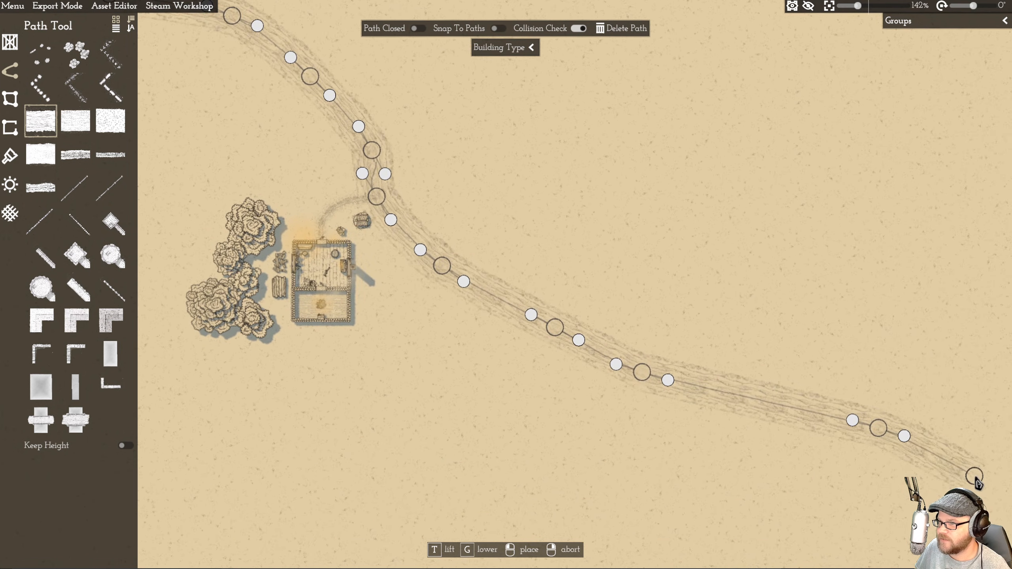
right_click(959, 468)
scroll(558, 308, "down", 3)
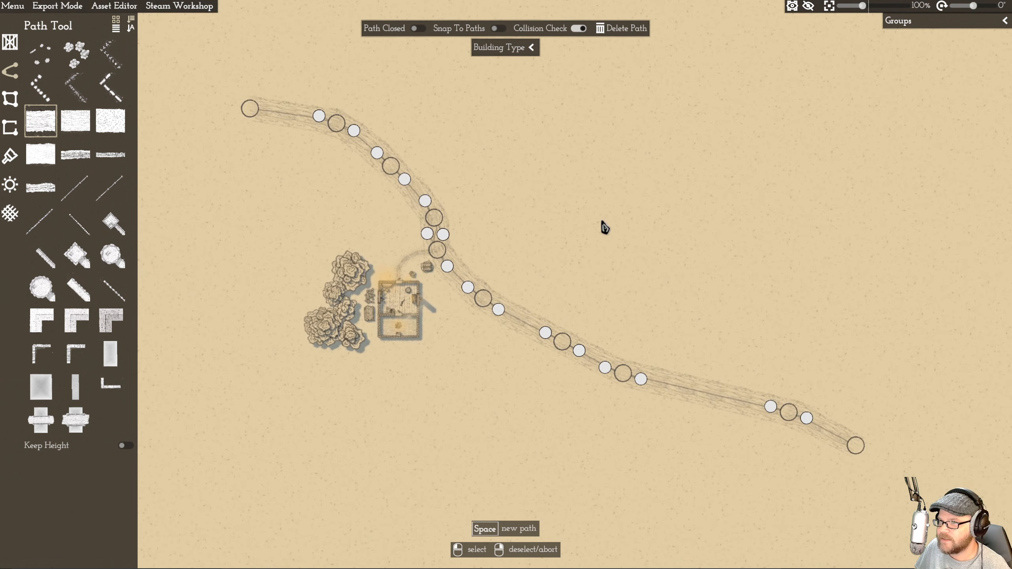
right_click(659, 160)
key("w")
key("a")
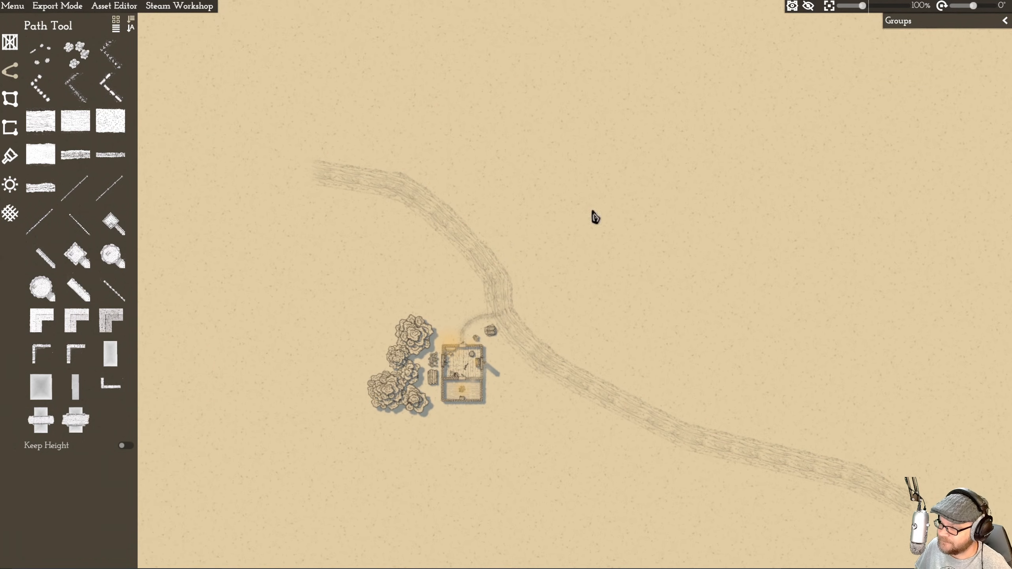
- Select the road and add generated buildings along both sides of its upper-left stretch
left_click(10, 100)
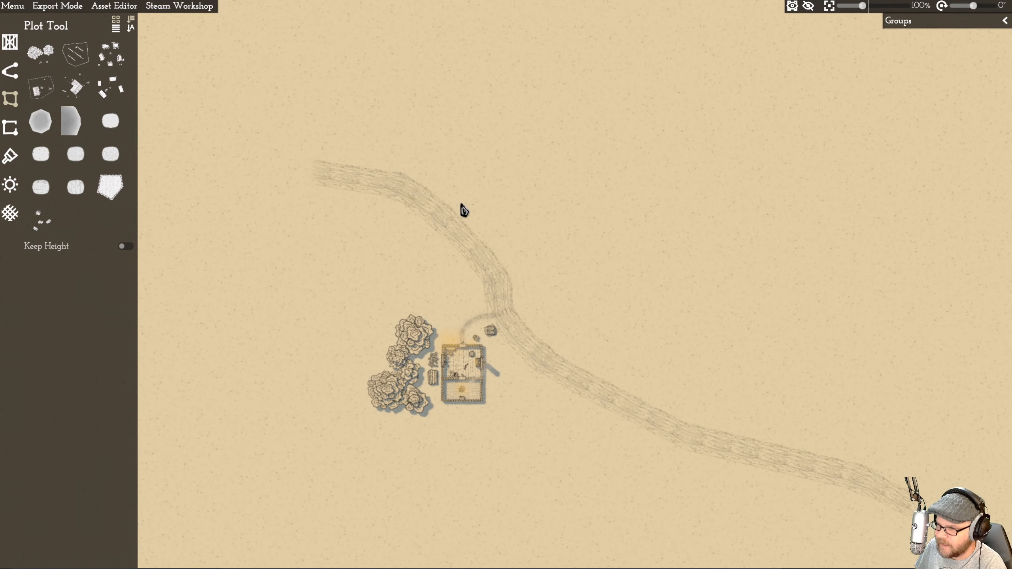
scroll(496, 258, "up", 2)
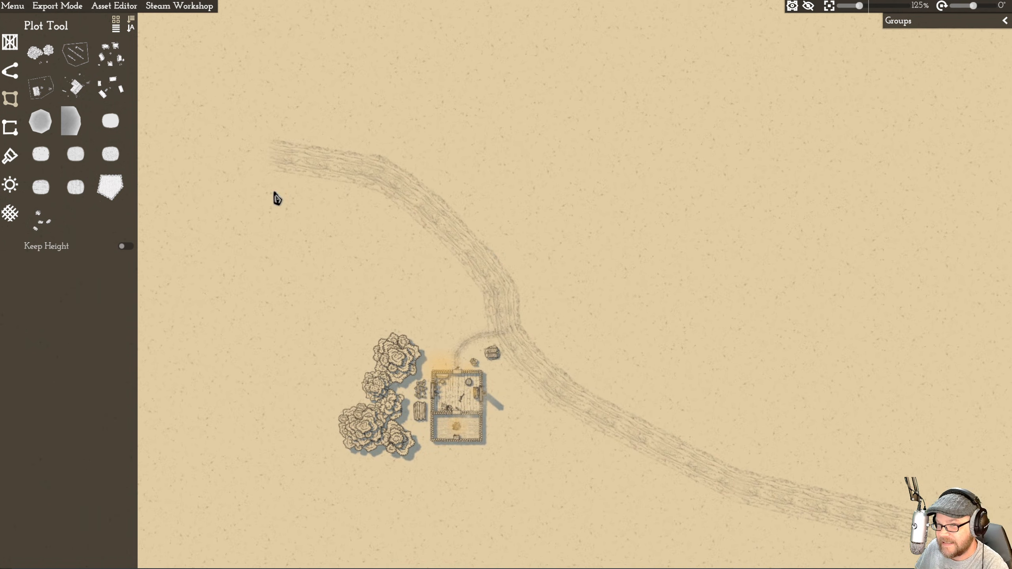
left_click(431, 217)
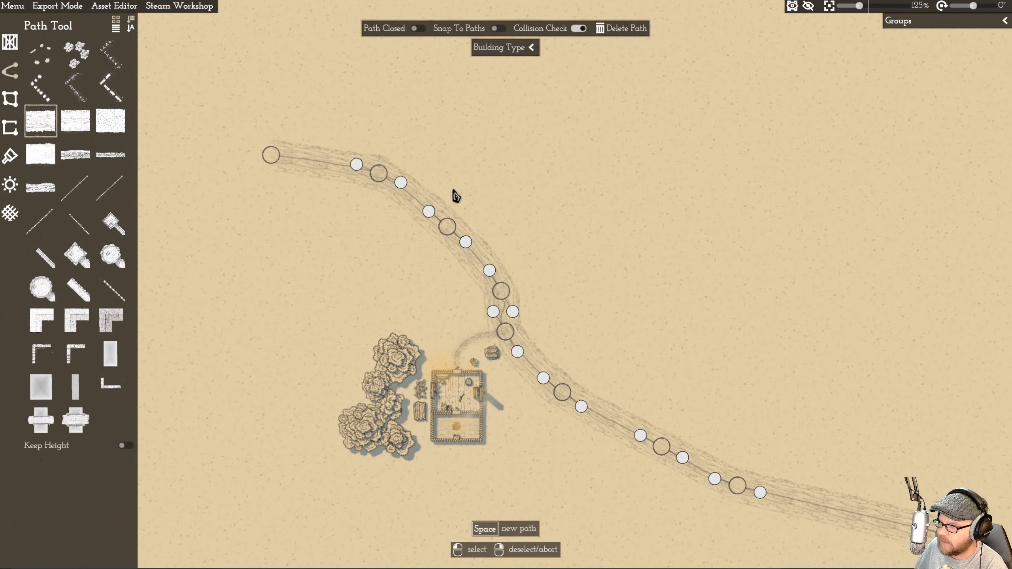
left_click(423, 209)
key("r")
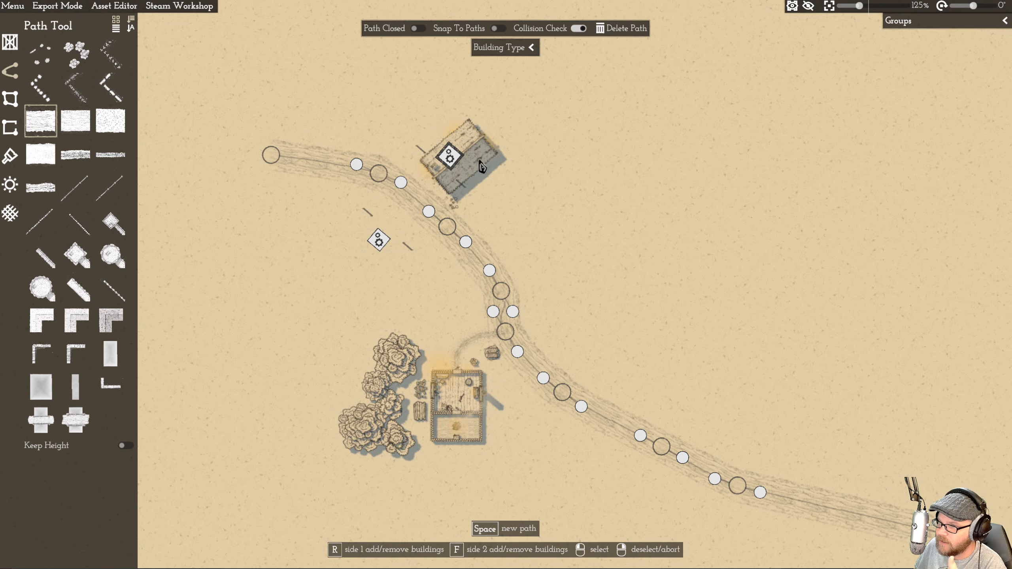
key("r")
key("r")
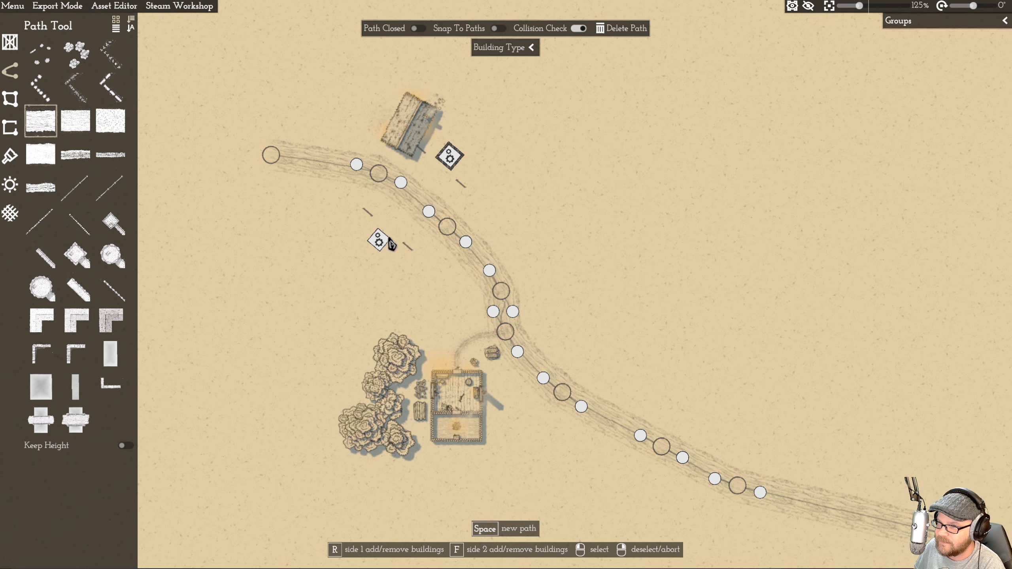
key("f")
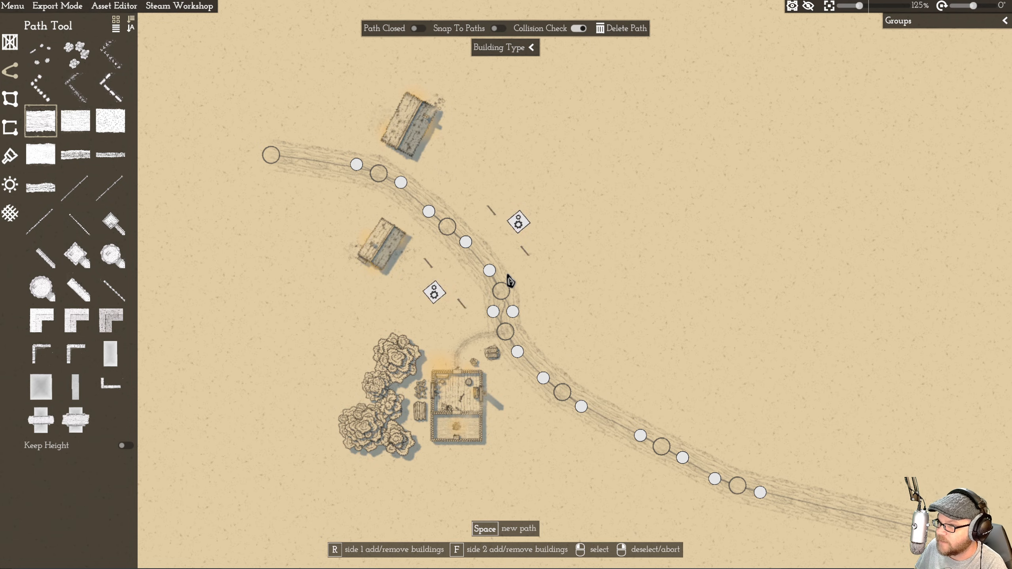
- Add generated buildings along the road's middle stretch, on both sides around the furnished house
key("r")
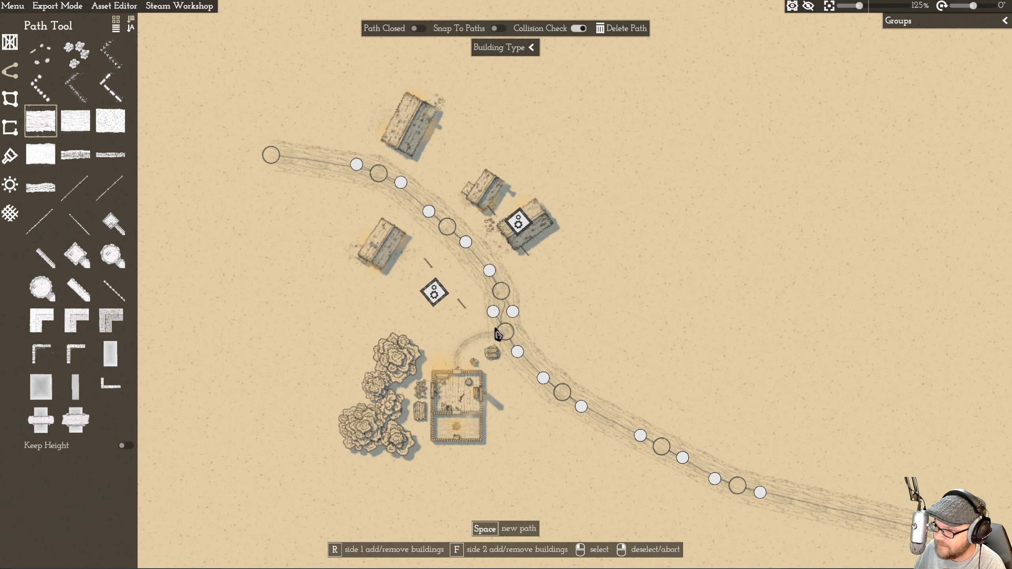
key("r")
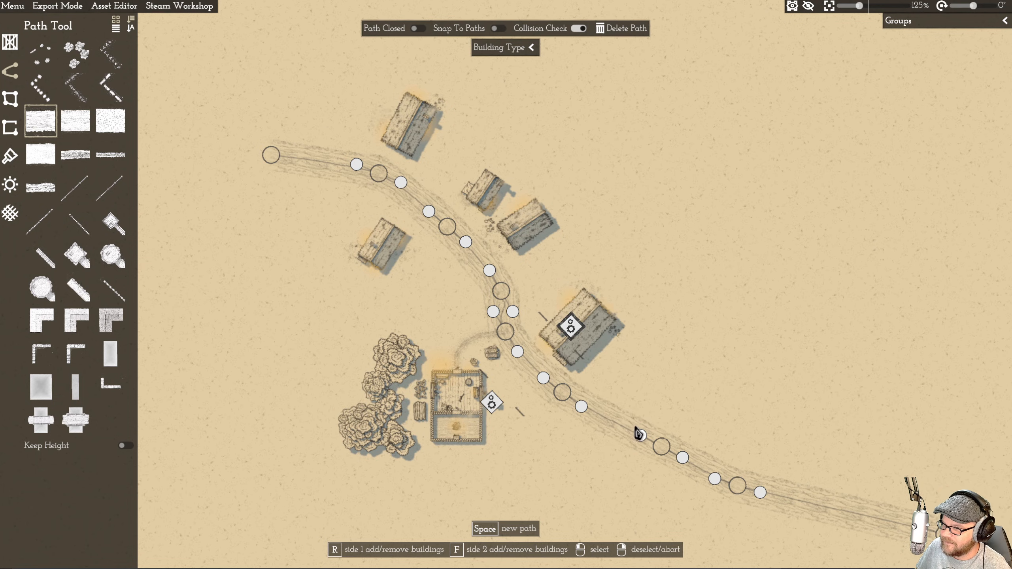
key("f")
key("r")
- Adjust the curve handles of the two road points southeast of the furnished house
right_click(480, 379)
left_click(500, 354)
left_click(538, 299)
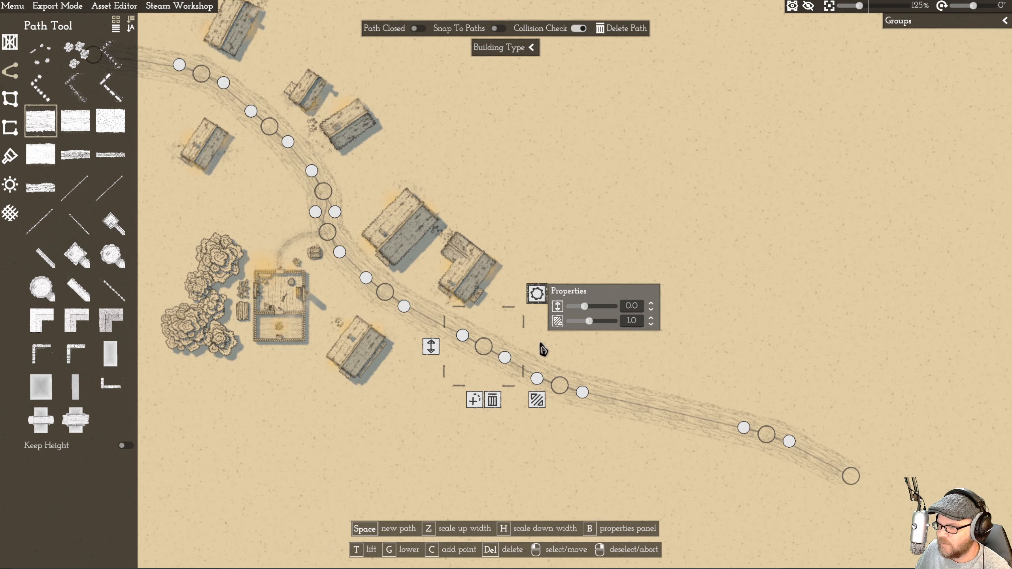
right_click(514, 234)
left_click(486, 368)
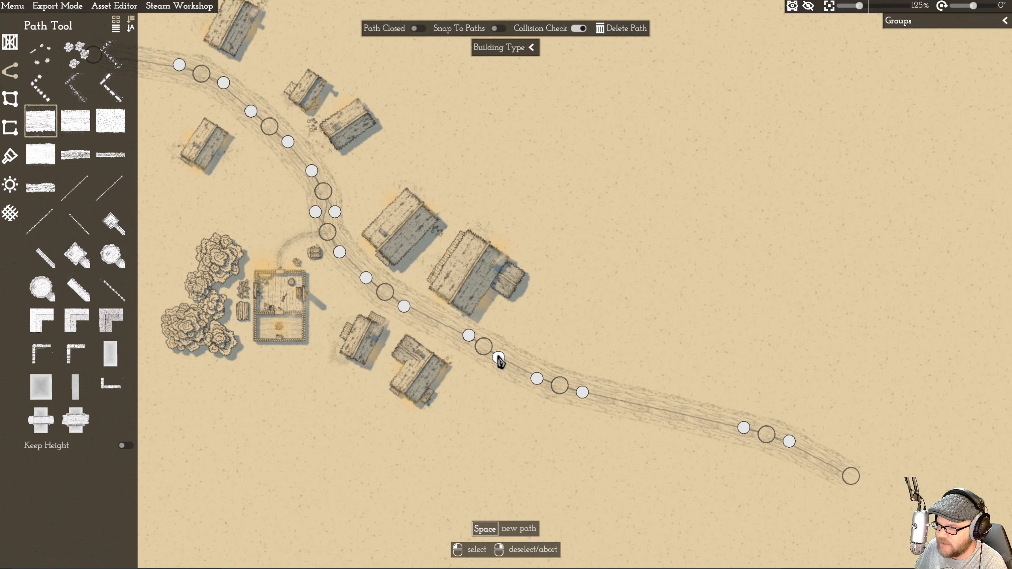
left_click(562, 381)
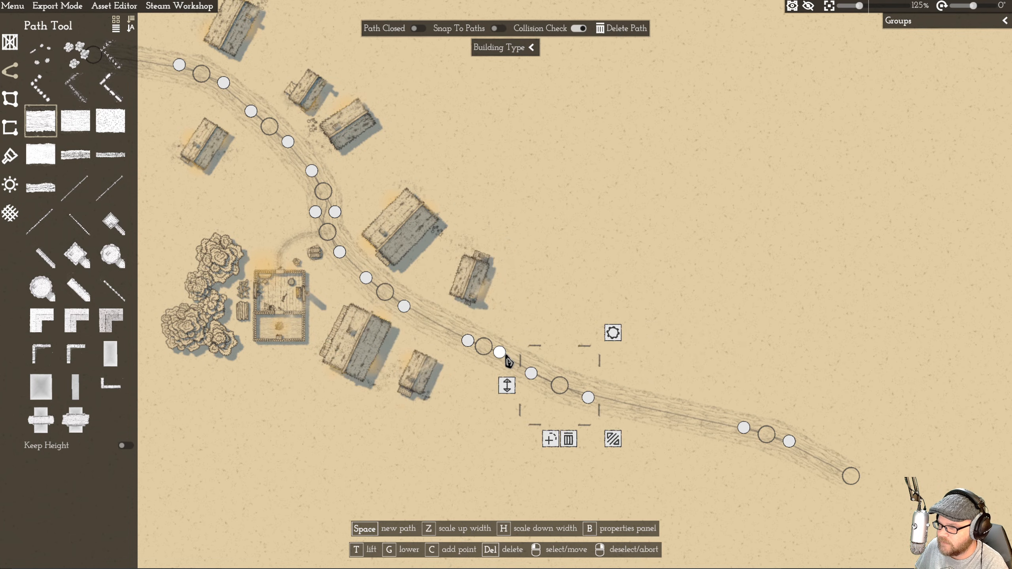
left_click(509, 371)
- Add generated buildings on both sides of the road's remaining lower-right stretches and deselect the road
left_click(546, 318)
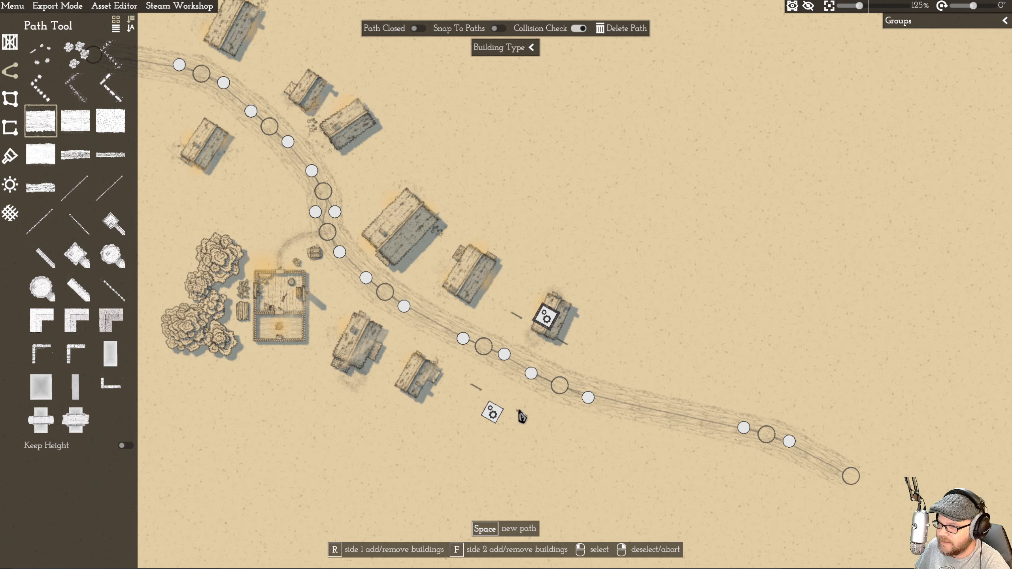
left_click(492, 413)
key("s")
left_click(708, 350)
key("r")
left_click(689, 406)
scroll(514, 136, "down", 7)
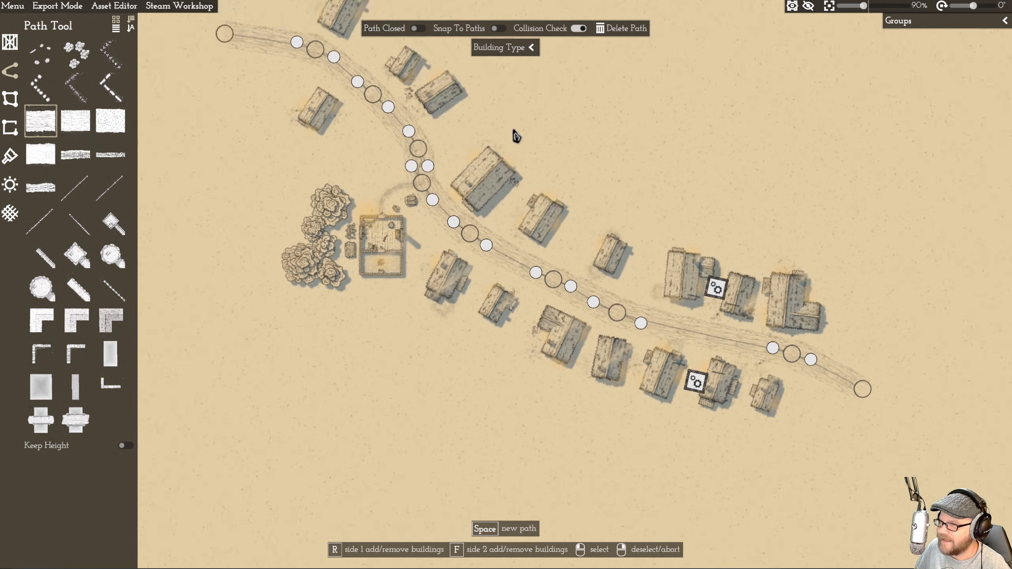
right_click(621, 171)
key("w")
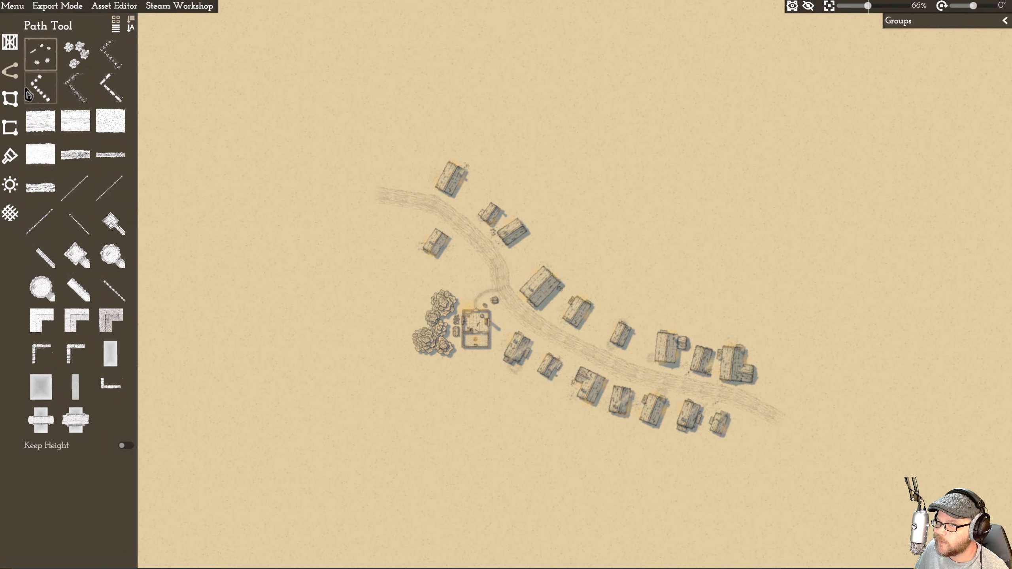
- Draw a five-cornered tent camp plot with the Plot Tool north of the road's upper-left end and deselect it
left_click(11, 100)
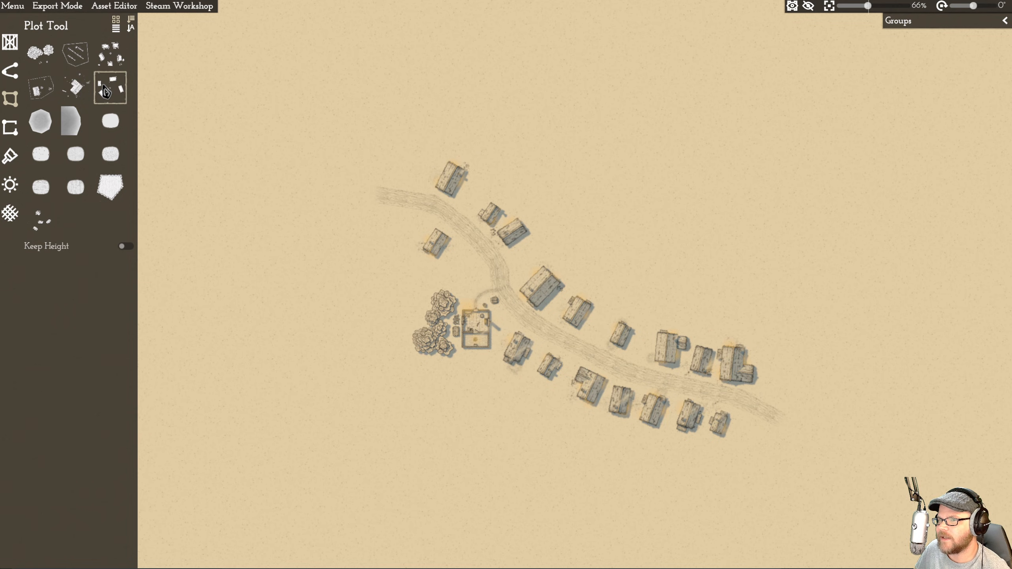
left_click(106, 92)
key("w")
key("w")
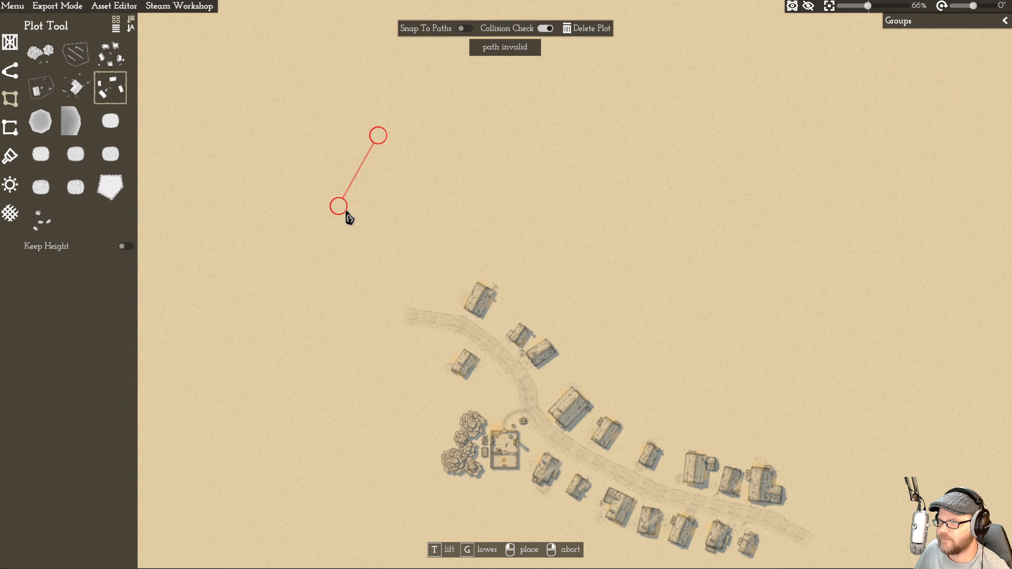
left_click(339, 208)
left_click(460, 164)
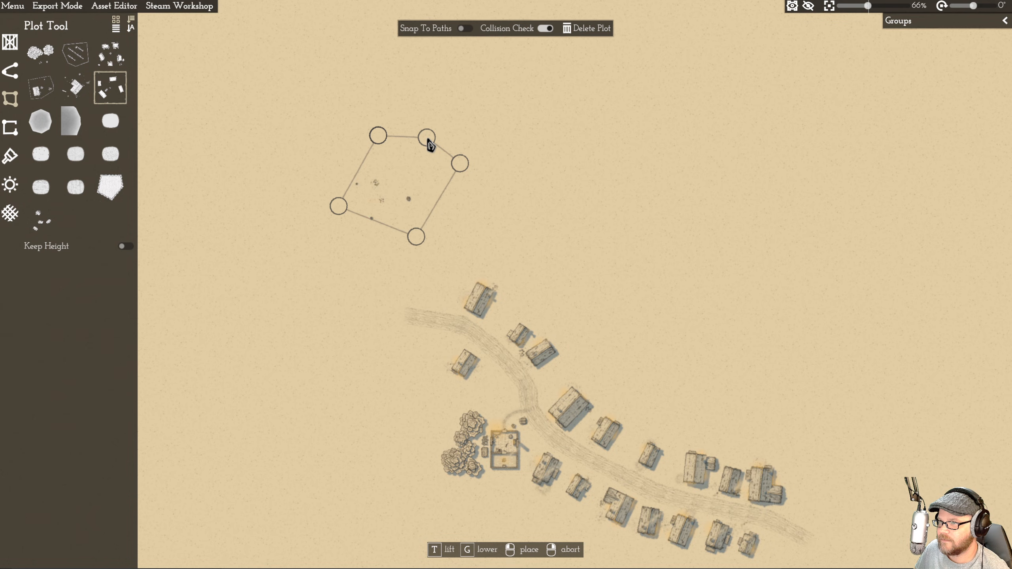
left_click(430, 141)
scroll(495, 160, "up", 3)
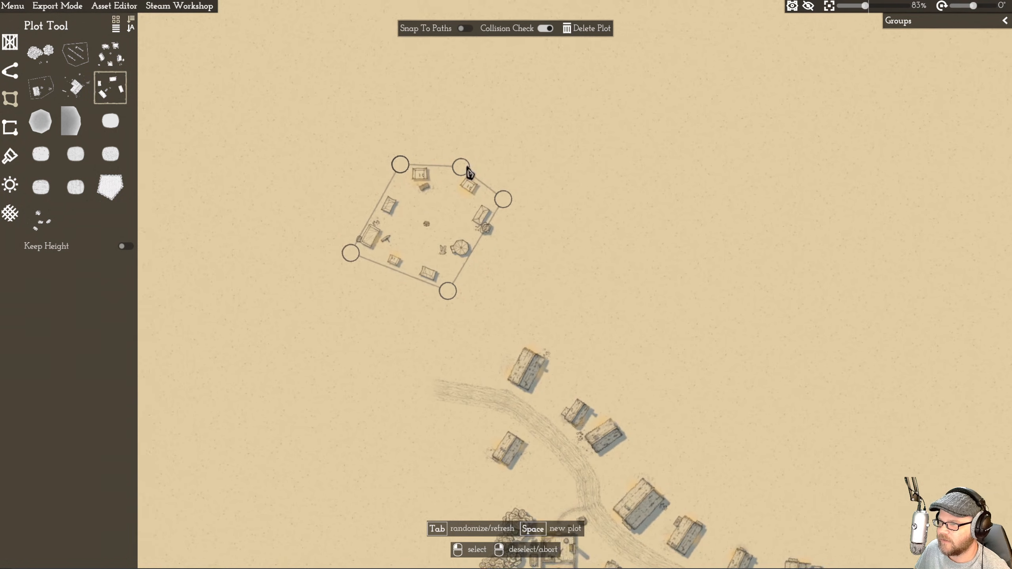
scroll(489, 169, "up", 6)
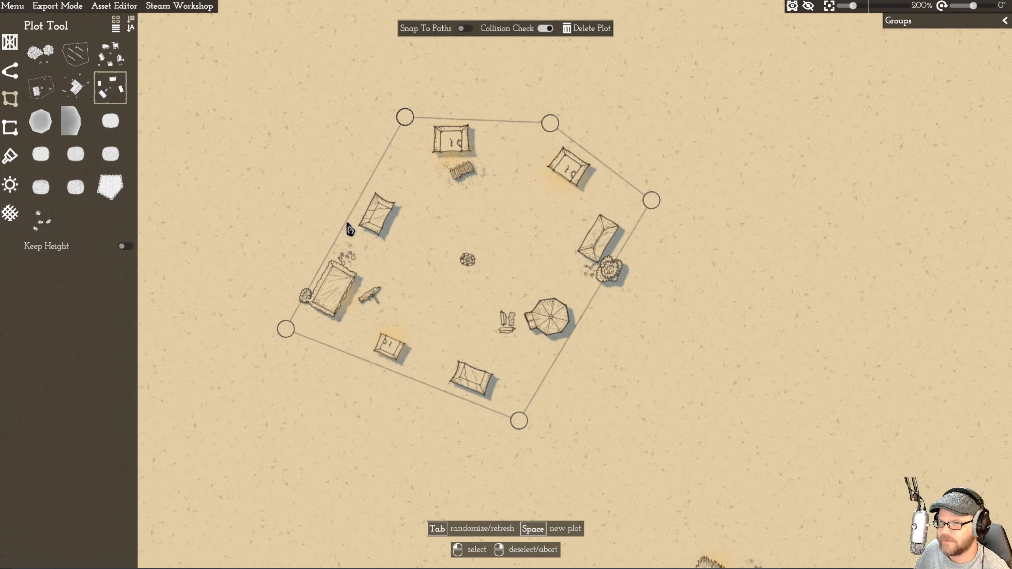
right_click(262, 105)
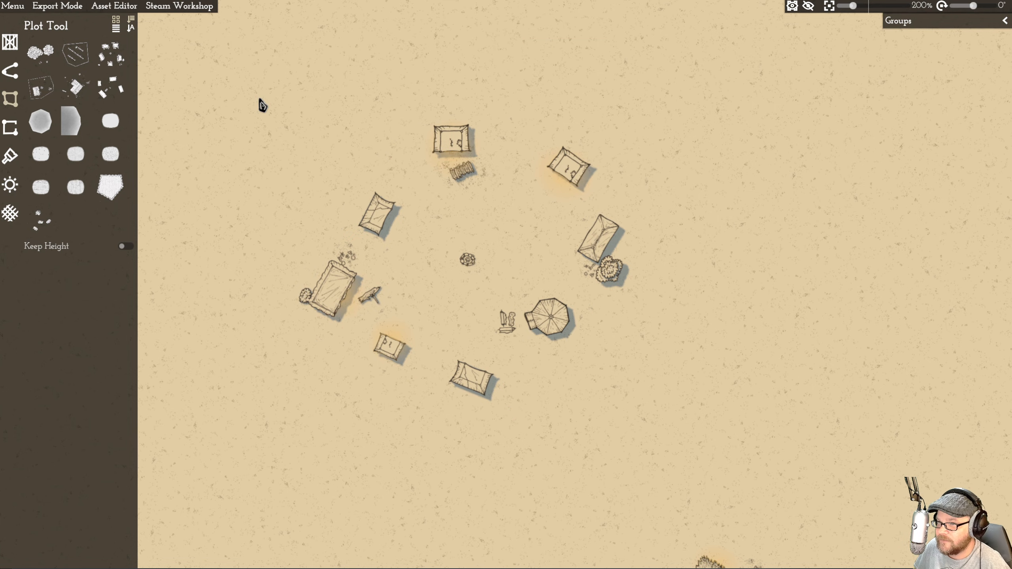
- Start a second path in the same road style at the road's upper-left end, curving it up past the tent camp
key("s")
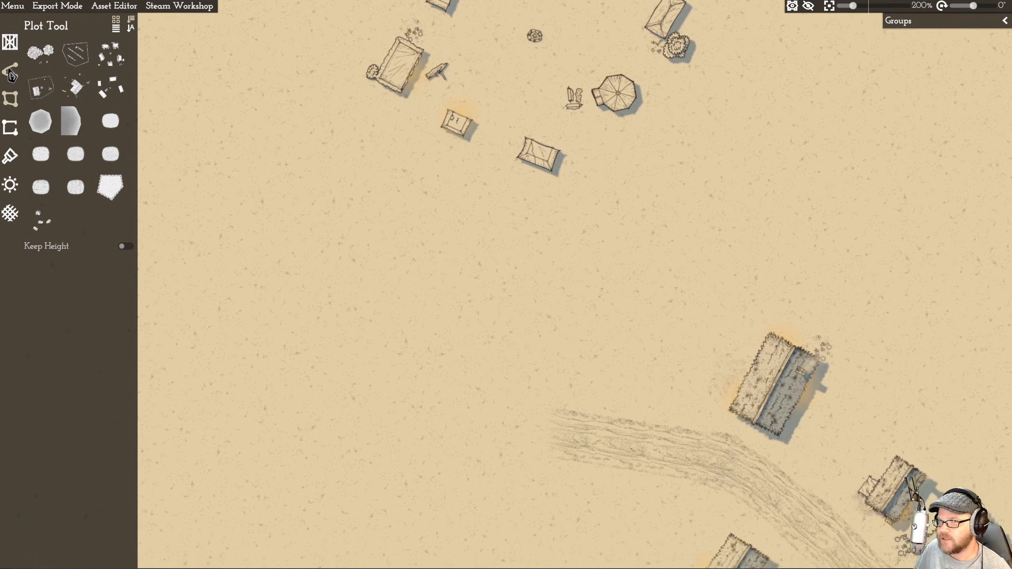
left_click(10, 98)
mouse_move(41, 131)
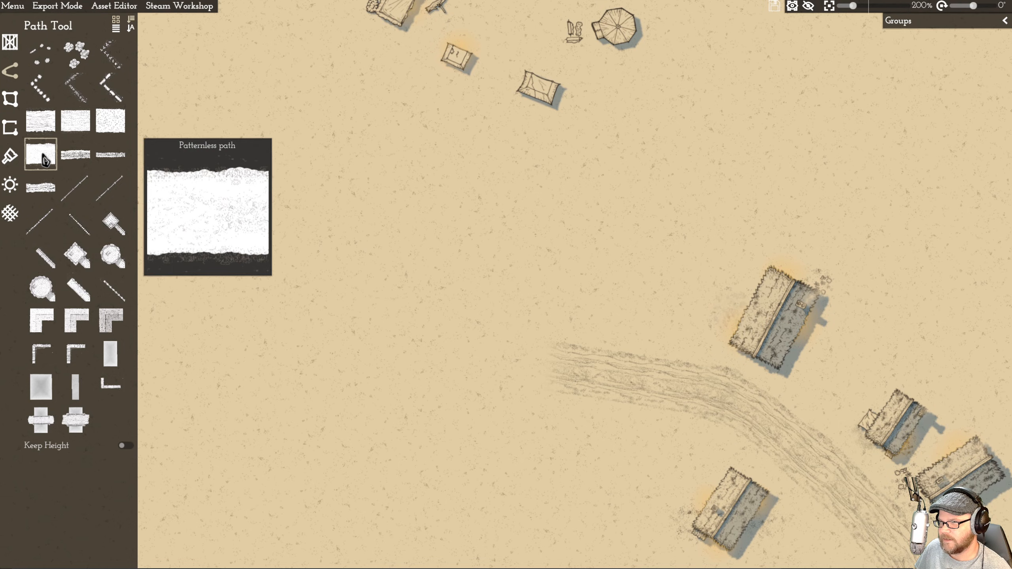
left_click(41, 121)
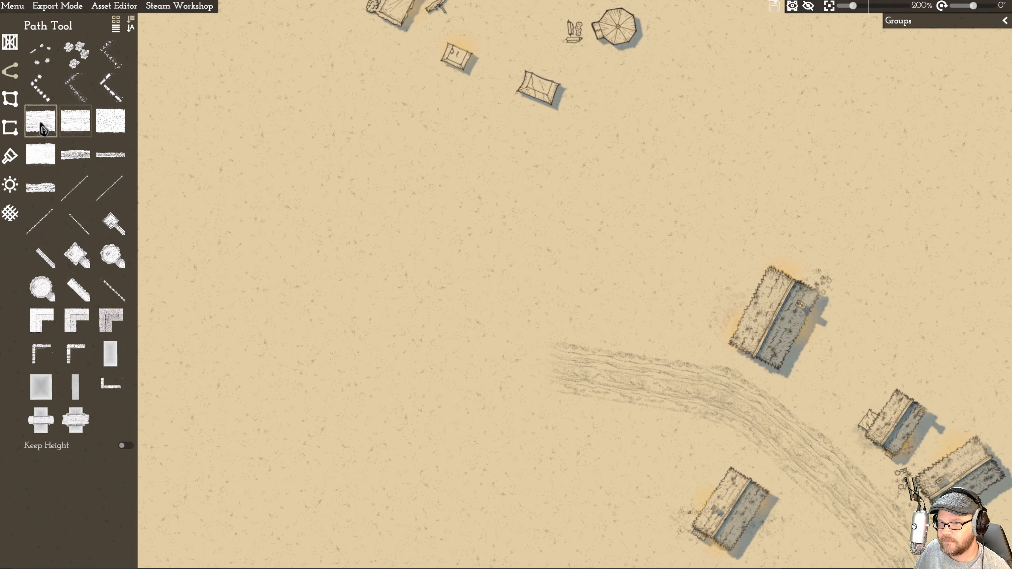
left_click(437, 335)
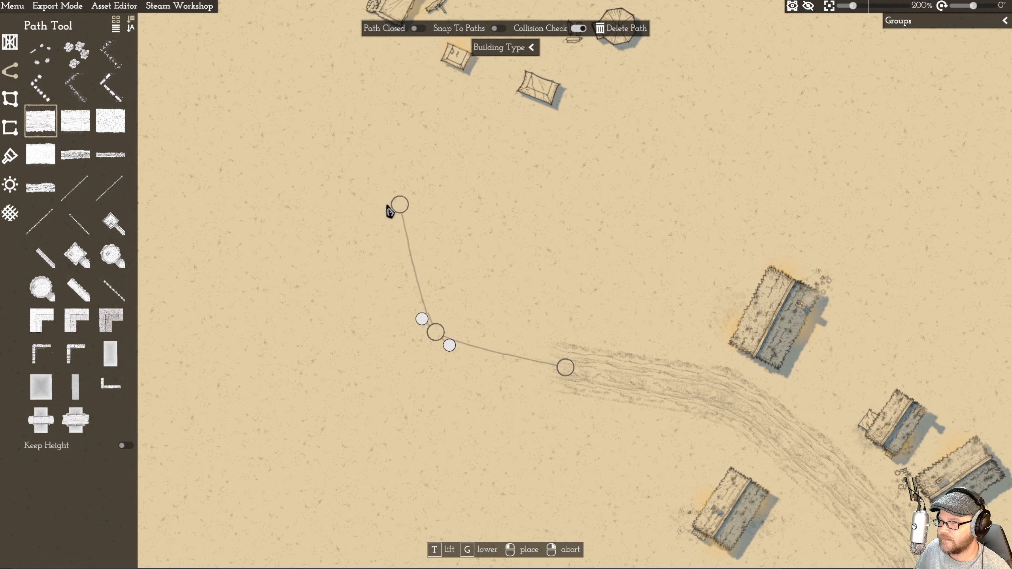
scroll(307, 190, "down", 3)
left_click(340, 146)
- Extend the second road around the camp toward the map's upper right, finish the path and deselect it
key("w")
left_click(365, 152)
left_click(415, 133)
key("w")
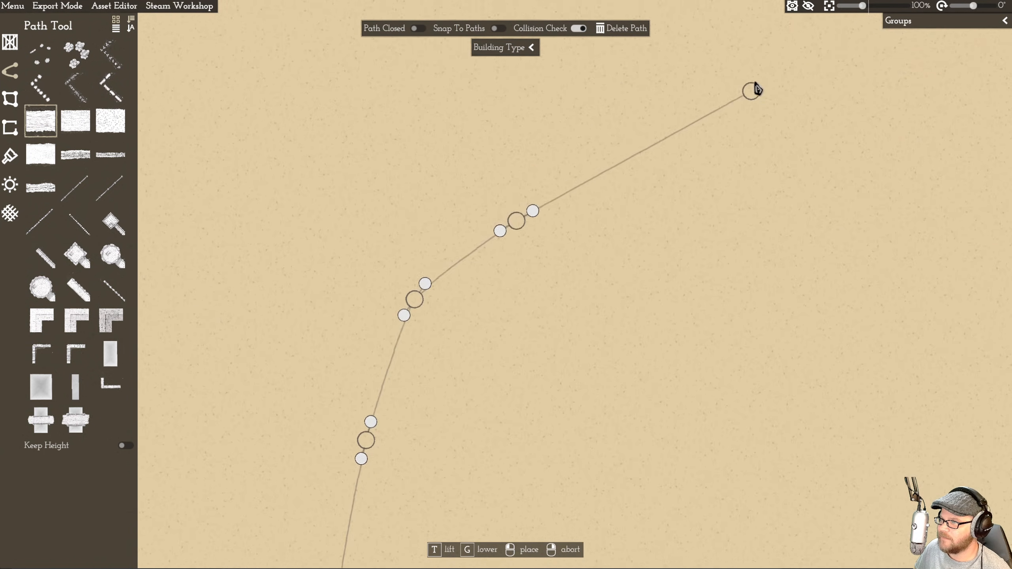
left_click(754, 88)
left_click(766, 46)
right_click(768, 47)
scroll(744, 219, "down", 2)
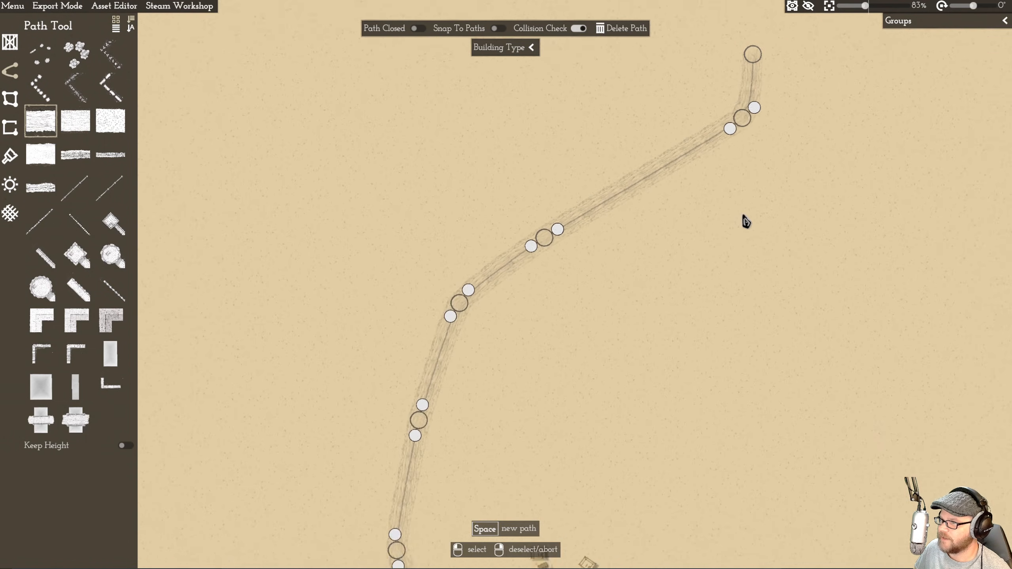
right_click(743, 219)
- Draw a four-cornered fenced building plot in the open area west of the trees beside the furnished house
key("s")
key("s")
scroll(456, 229, "down", 1)
scroll(158, 183, "down", 1)
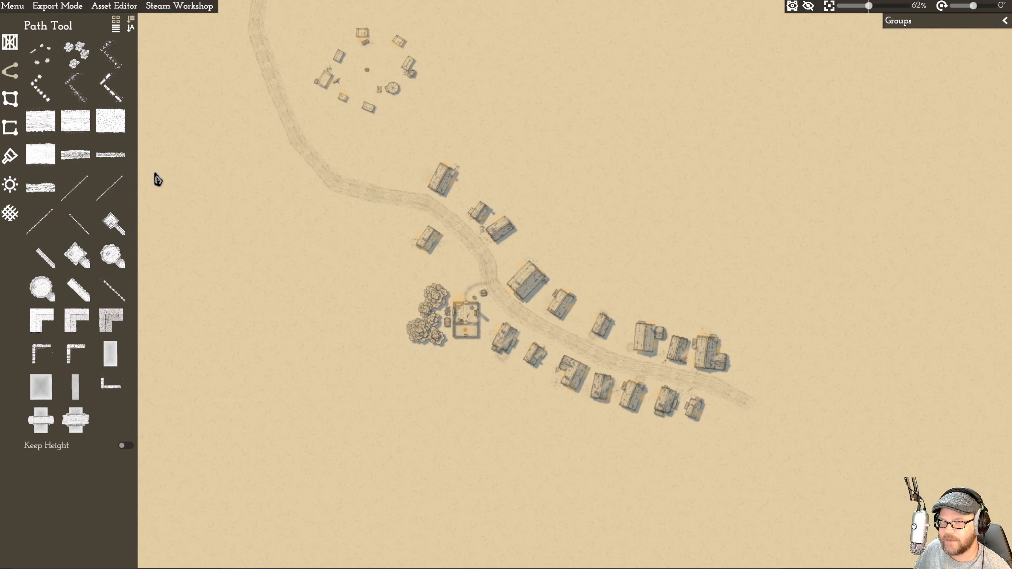
left_click(11, 91)
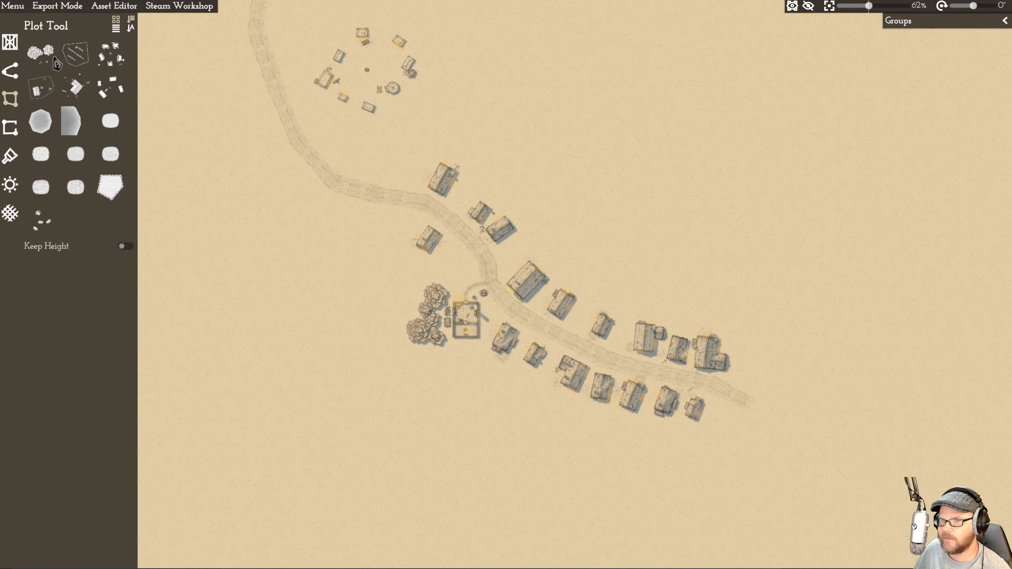
left_click(38, 94)
left_click_drag(536, 199, 467, 239)
left_click_drag(453, 165, 446, 196)
key("s")
key("a")
key("w")
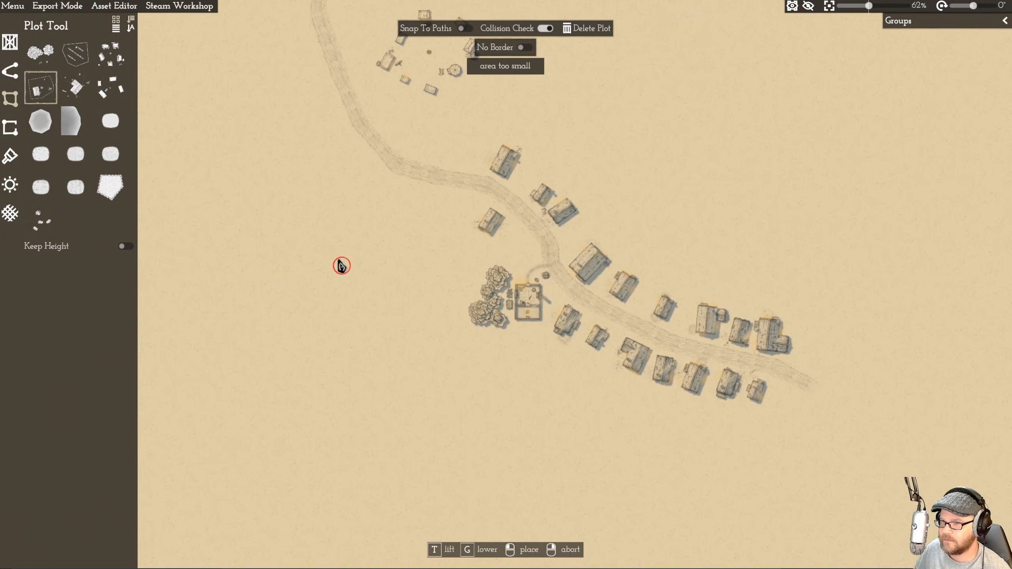
left_click(292, 311)
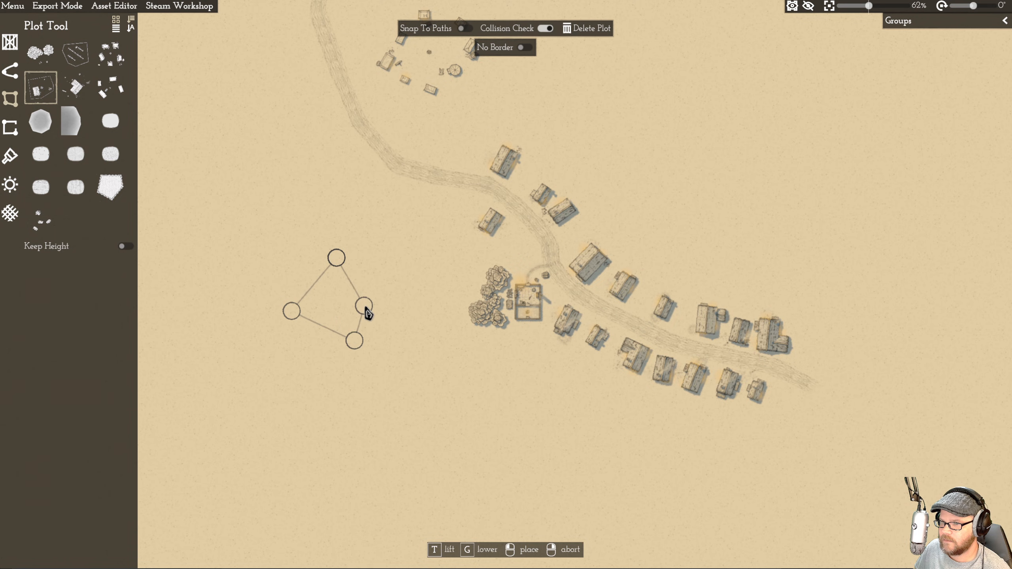
left_click(374, 303)
- Enlarge the fenced plot into a roughly rectangular yard by moving its upper, right and lower corners outward
scroll(335, 299, "up", 10)
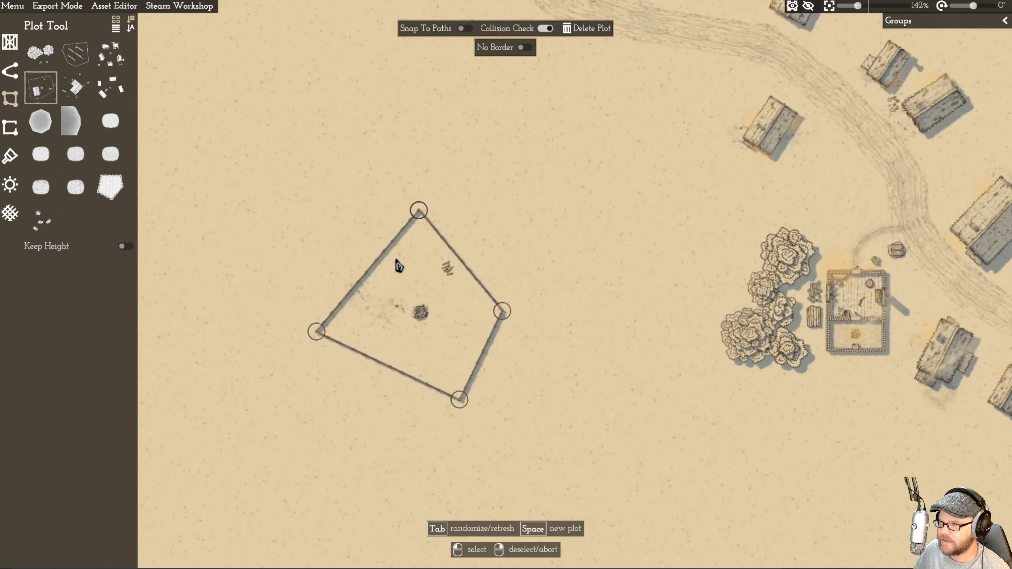
left_click_drag(419, 202, 387, 183)
left_click_drag(516, 320, 551, 235)
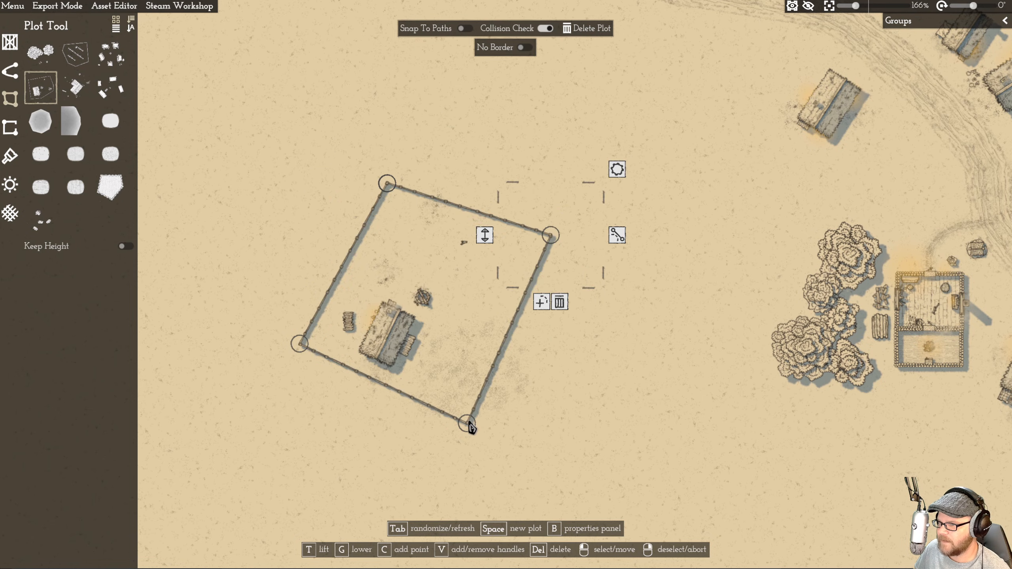
left_click_drag(471, 428, 494, 447)
left_click_drag(551, 240, 620, 268)
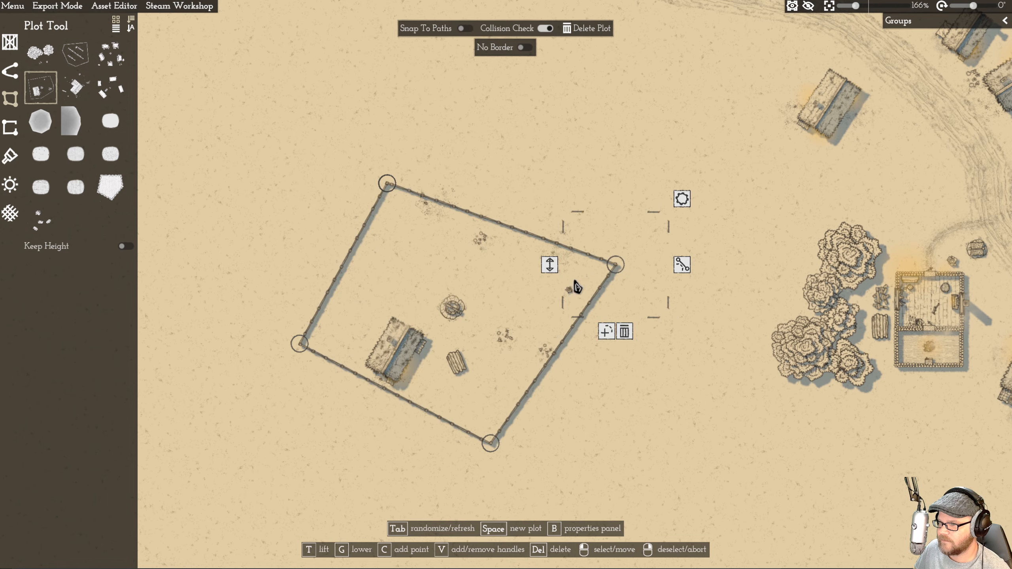
left_click_drag(490, 441, 508, 452)
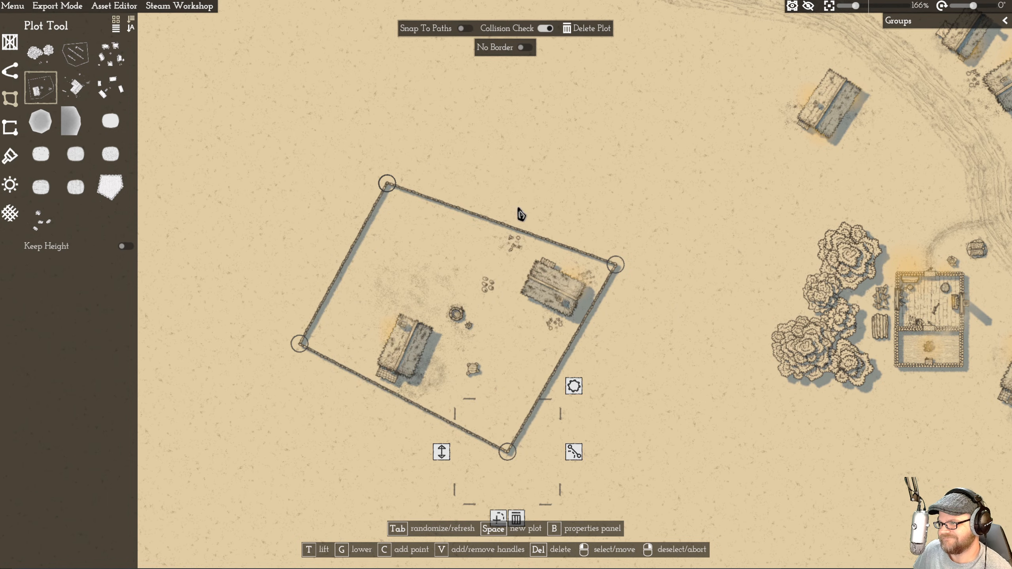
- Add curve handles to the fenced plot's lower corner point
left_click(573, 454)
left_click(574, 453)
left_click(574, 452)
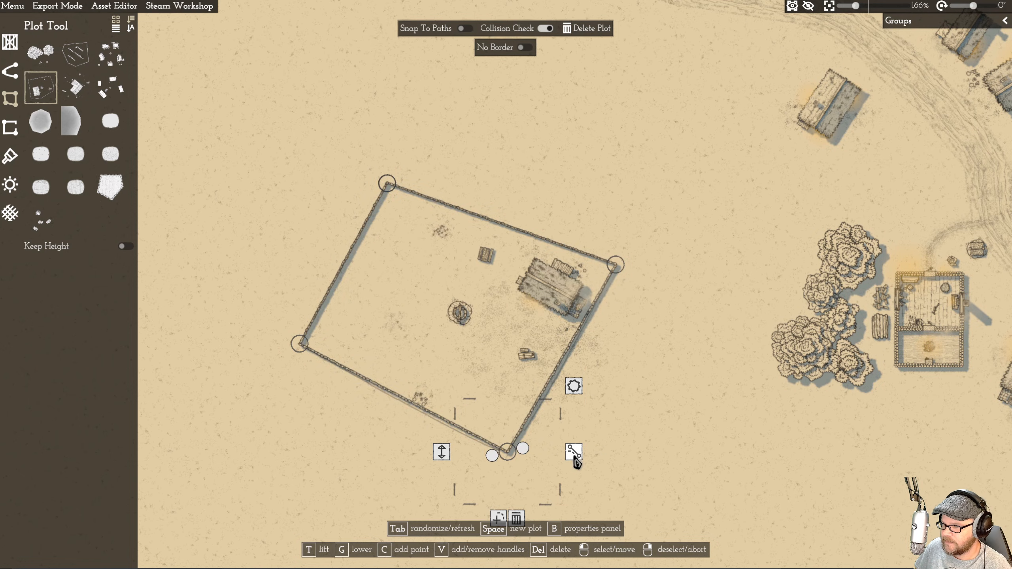
- Randomize the fenced plot beside the trees and open its upper and right border segments
key("s")
right_click(579, 405)
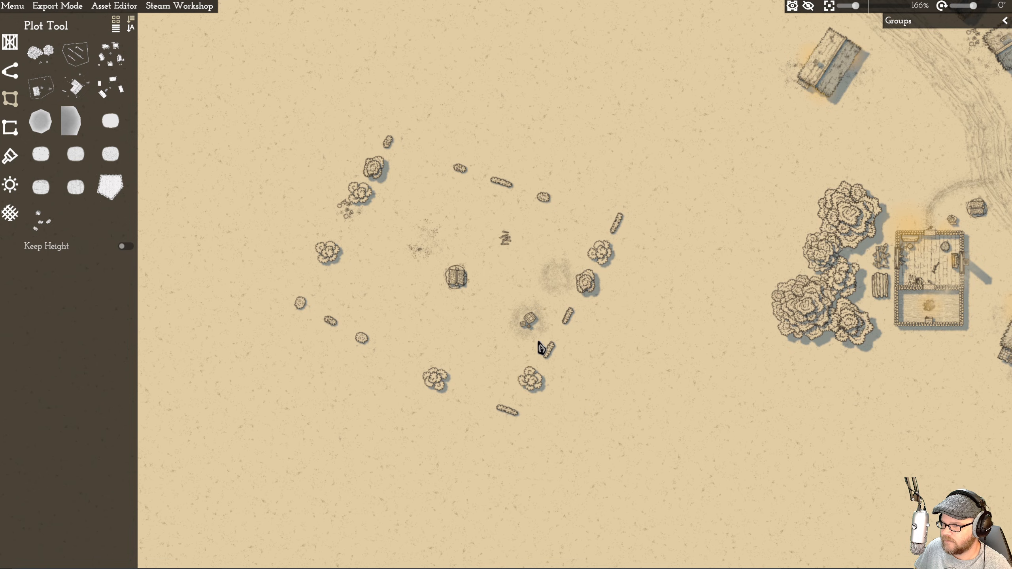
left_click(542, 375)
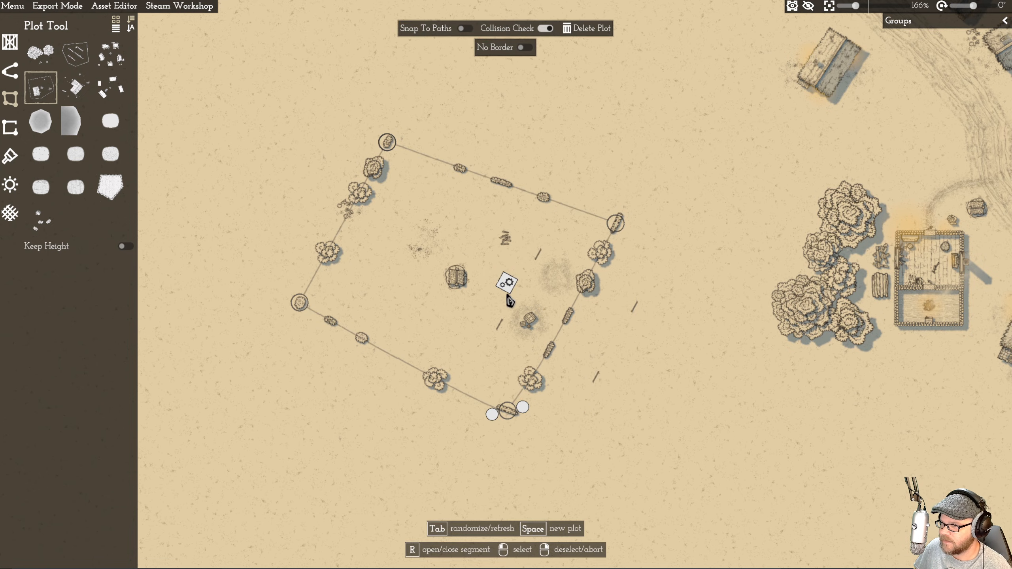
key("Tab")
key("Tab")
key("r")
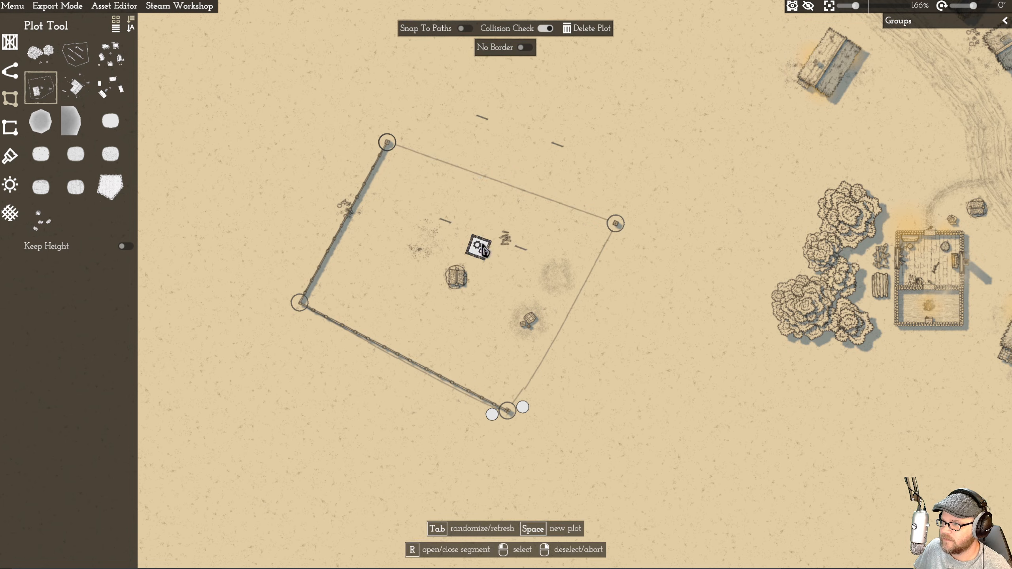
right_click(493, 399)
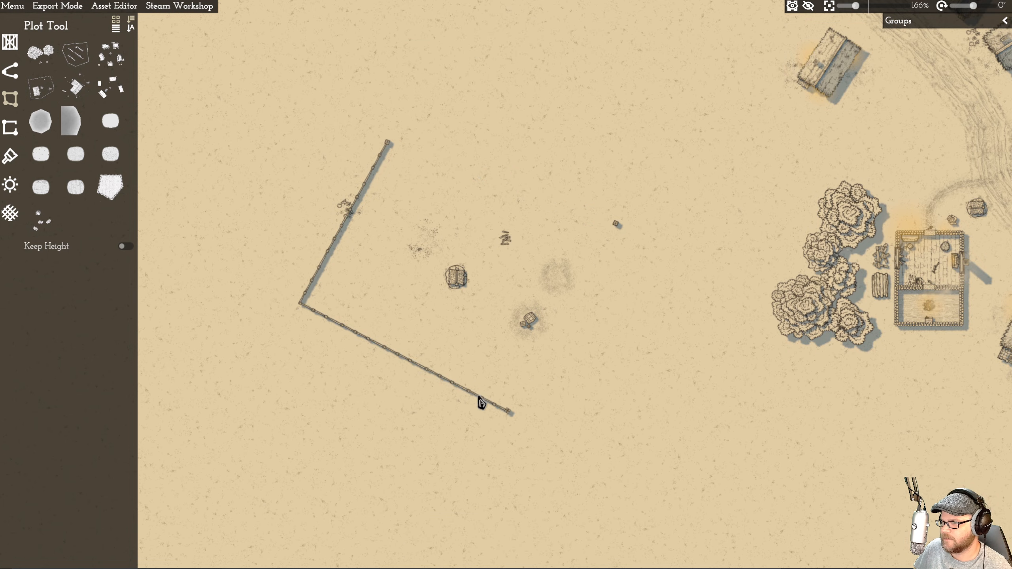
- Remove the curve handles from the plot's lower corner and randomize it into a cabin yard bordered by stones and bushes
left_click(504, 395)
left_click(573, 345)
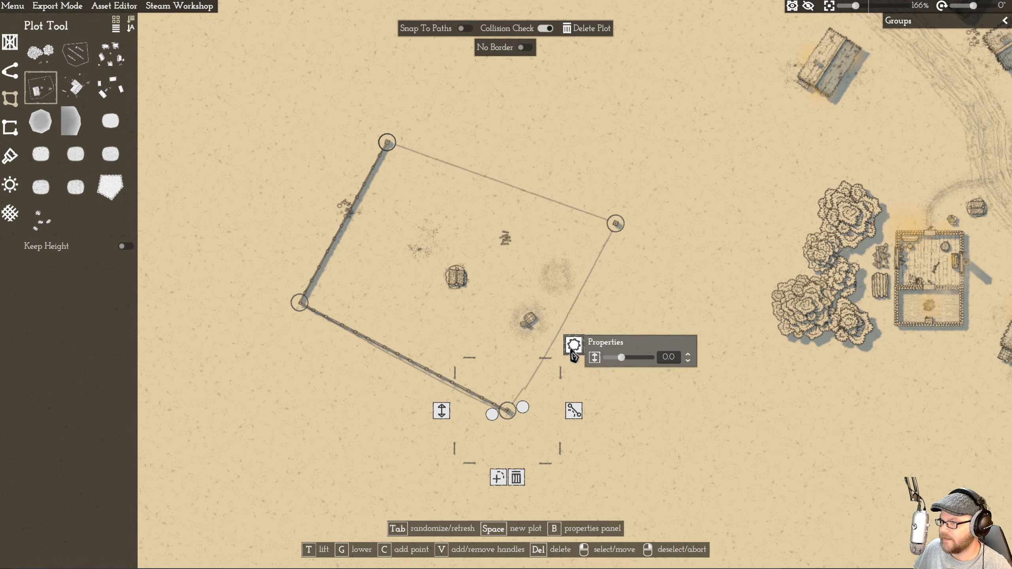
right_click(573, 419)
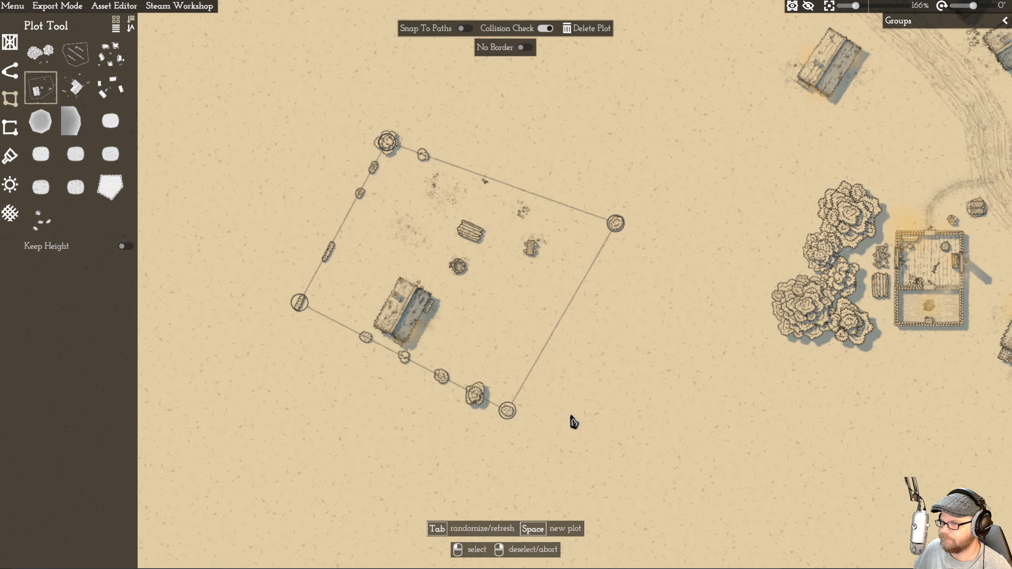
right_click(514, 361)
scroll(679, 267, "down", 6)
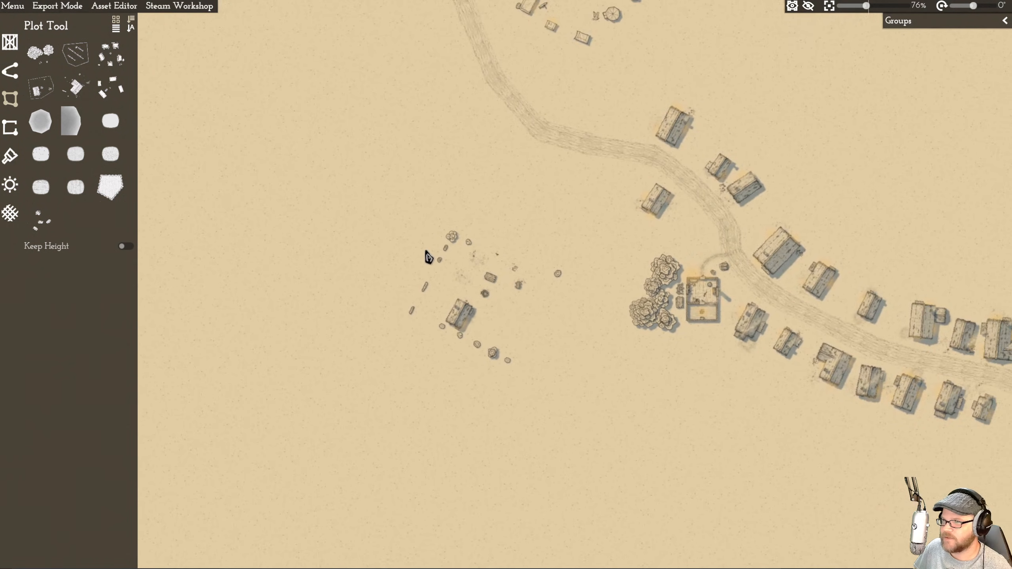
- Draw a narrow dirt path from the road bend down into the cabin yard, with a building on each side of its middle segment
left_click(22, 76)
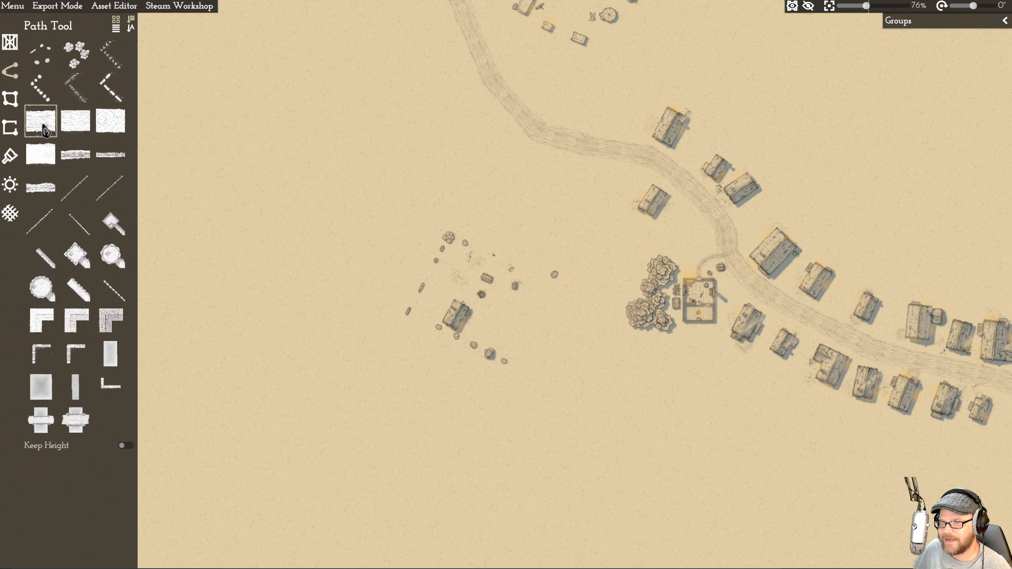
left_click(70, 159)
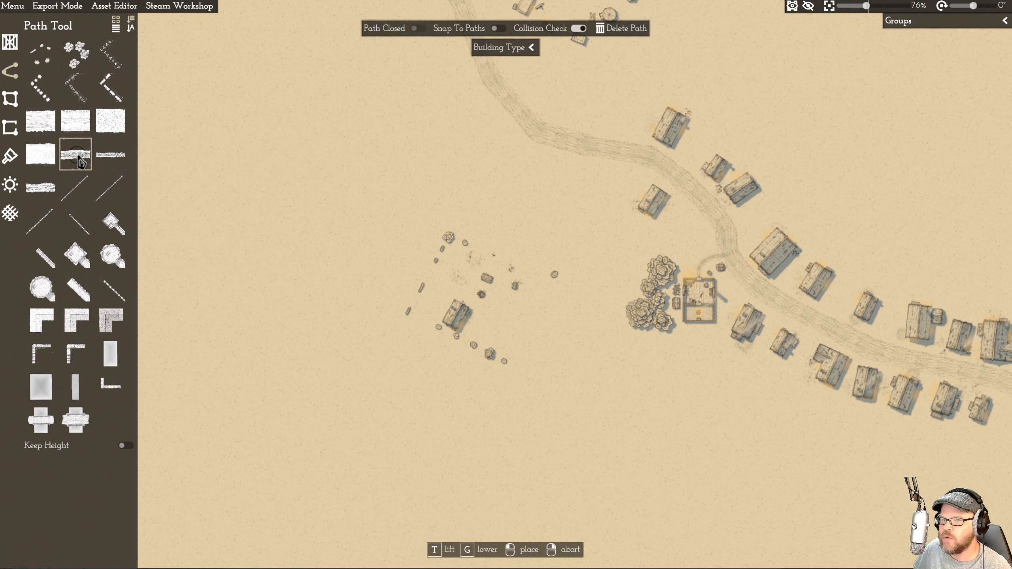
left_click(523, 190)
left_click(538, 133)
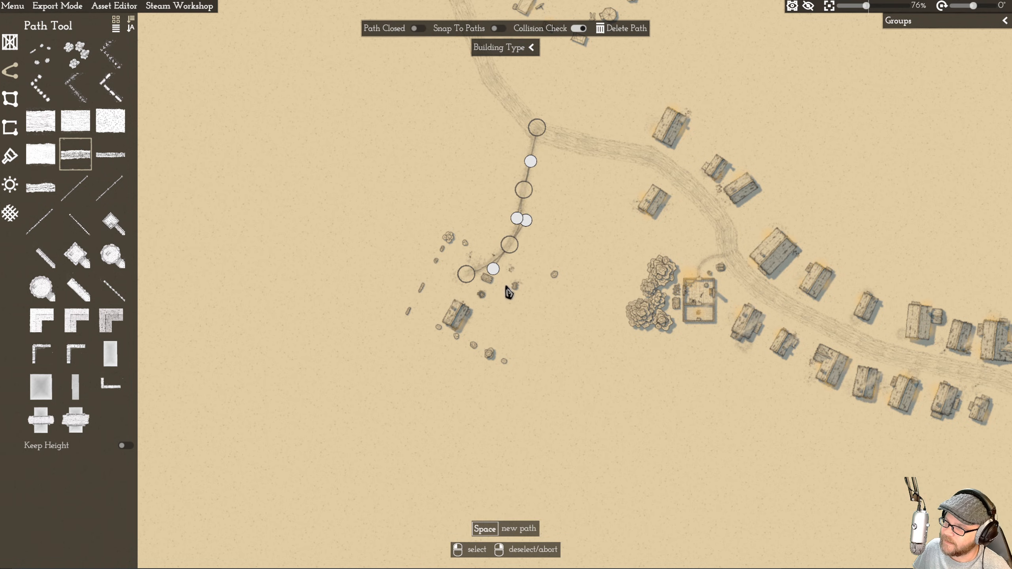
left_click(522, 216)
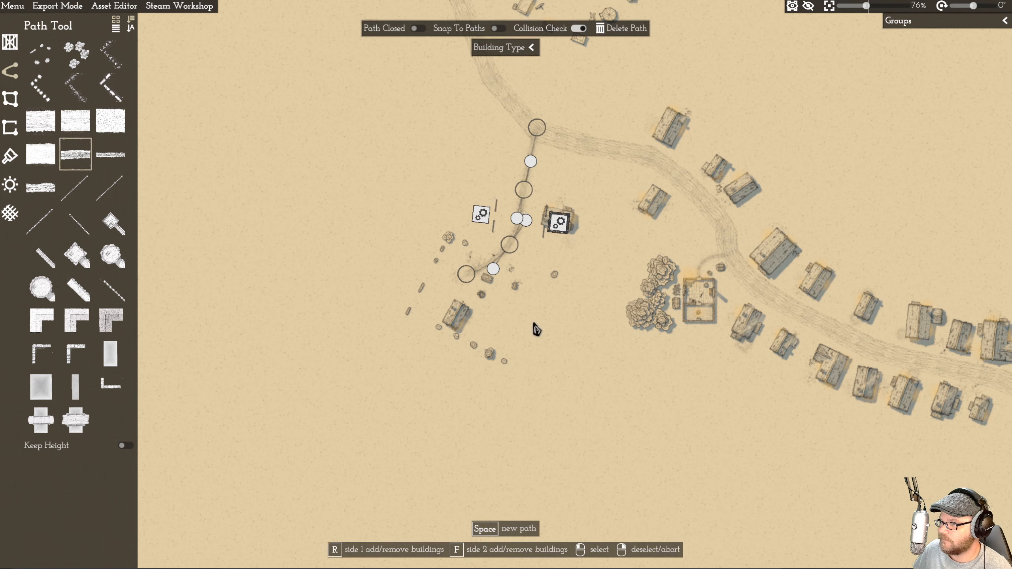
right_click(315, 138)
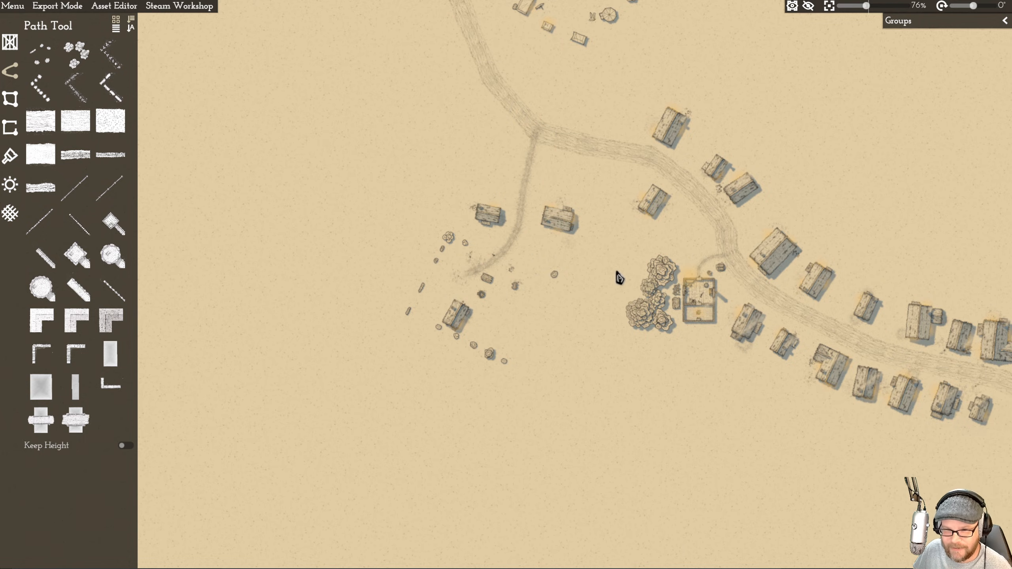
- Examine the previews of the available plot types, including Campsite, Ground with cobblestones and the other ground textures
scroll(628, 286, "down", 6)
key("Up")
key("3")
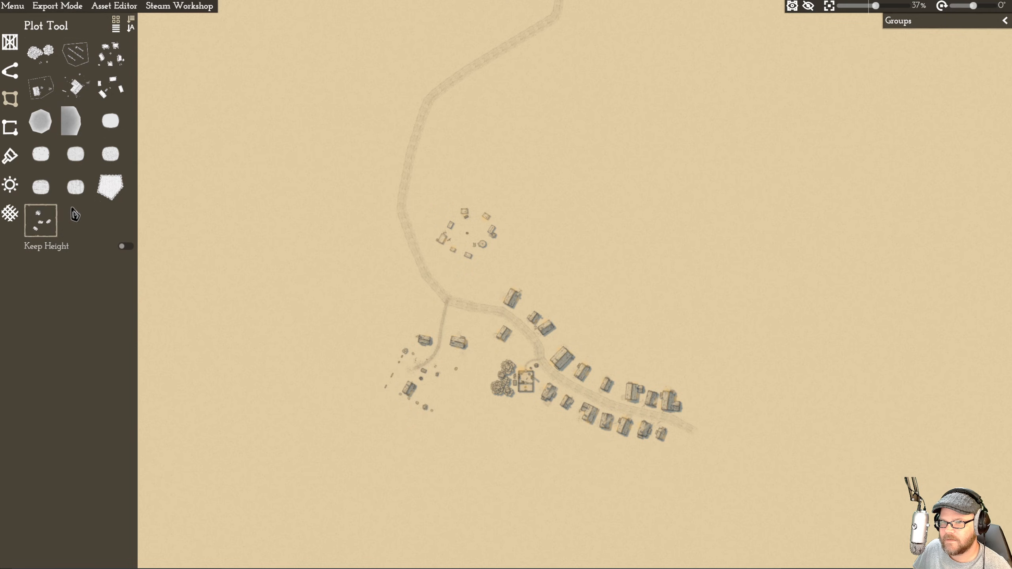
left_click(109, 87)
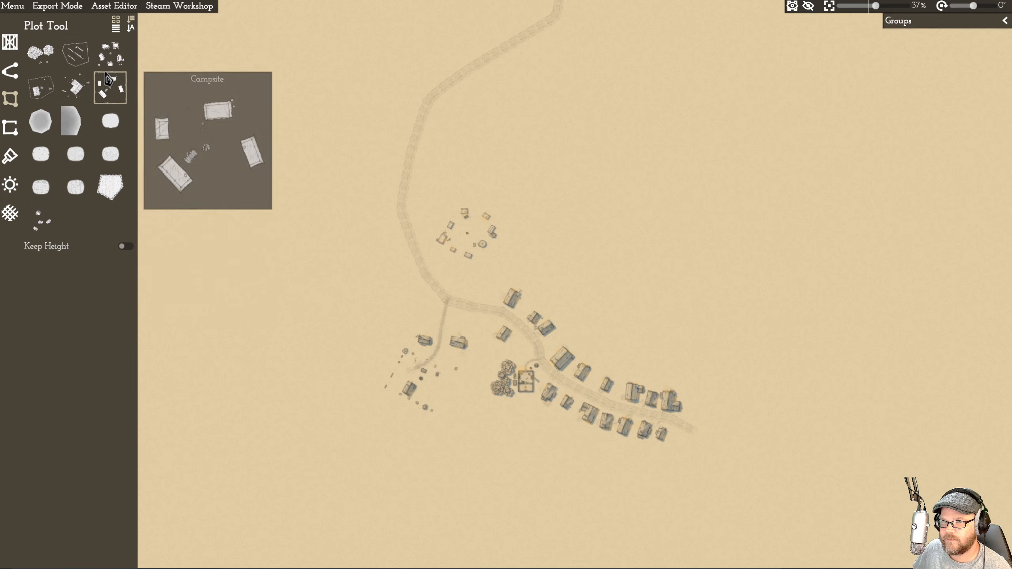
left_click(86, 129)
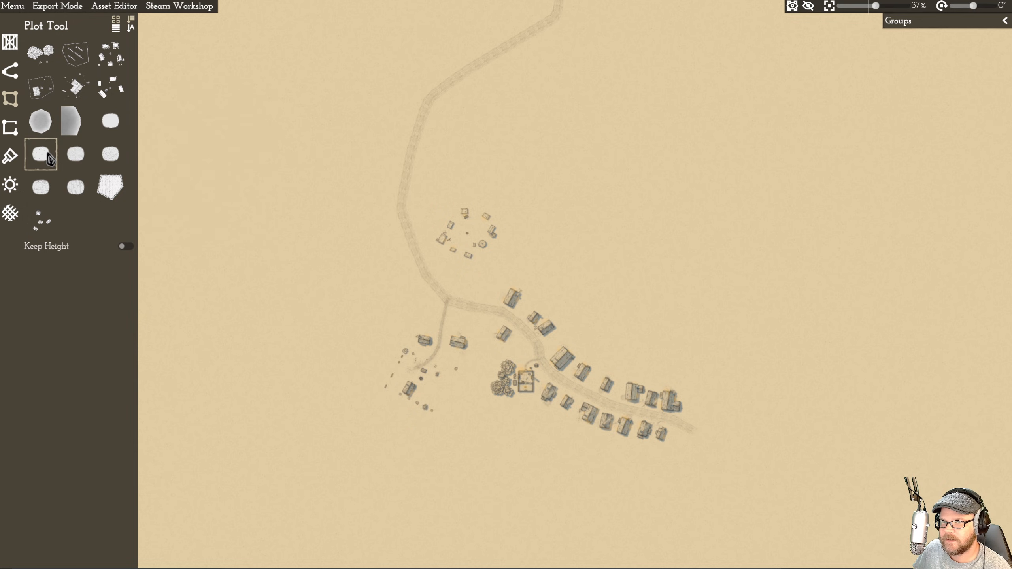
mouse_move(47, 191)
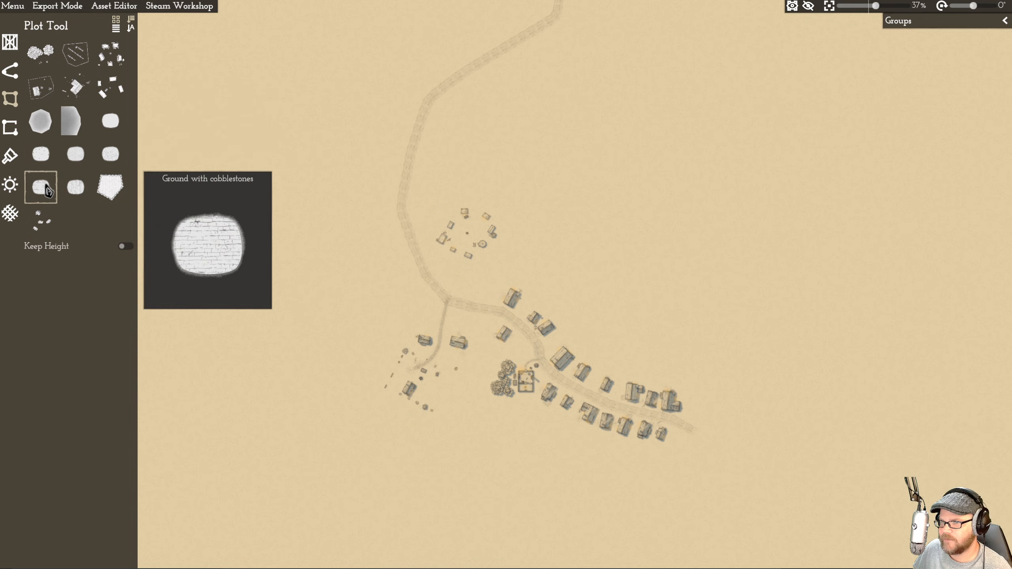
mouse_move(121, 153)
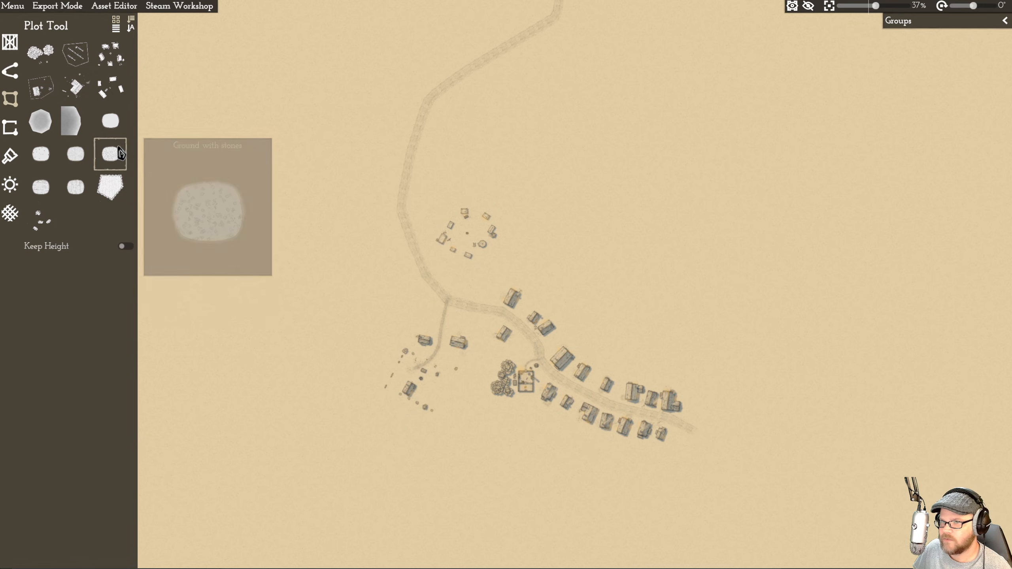
- Draw a large eight-cornered field plot in the open land west of the winding road and deselect it
left_click(88, 61)
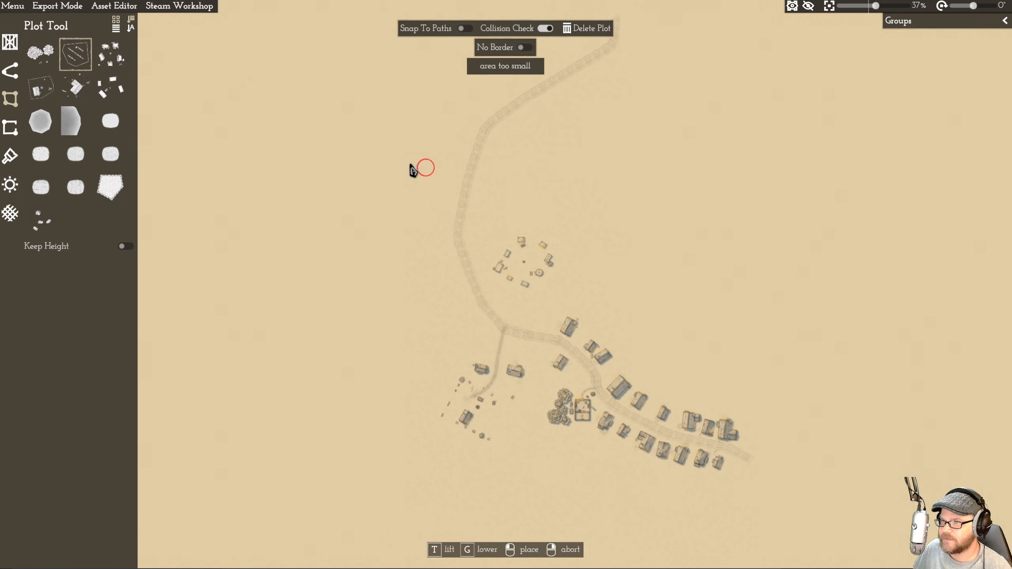
left_click(433, 182)
left_click(419, 258)
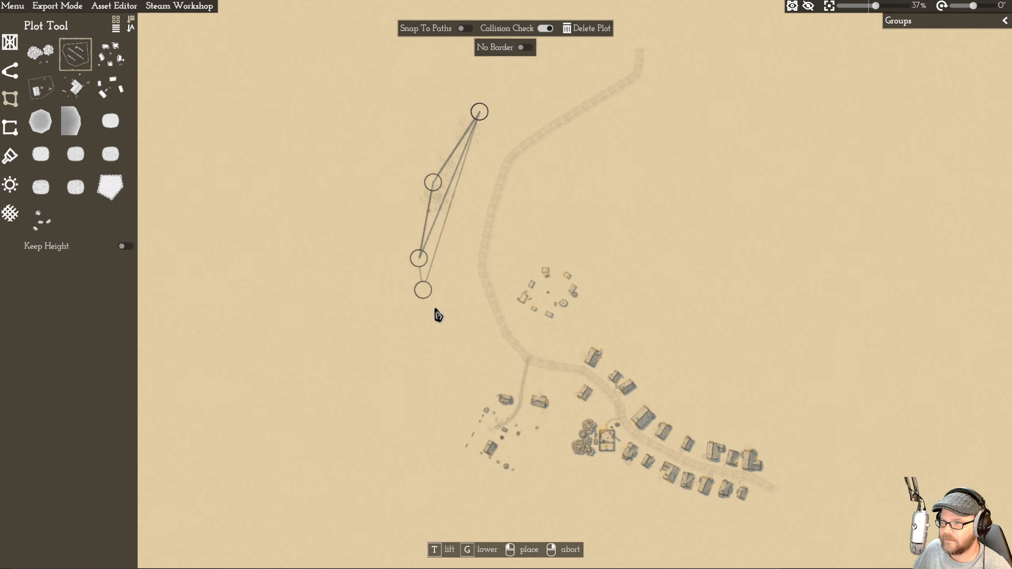
left_click(468, 363)
left_click(338, 429)
left_click(219, 311)
left_click(229, 111)
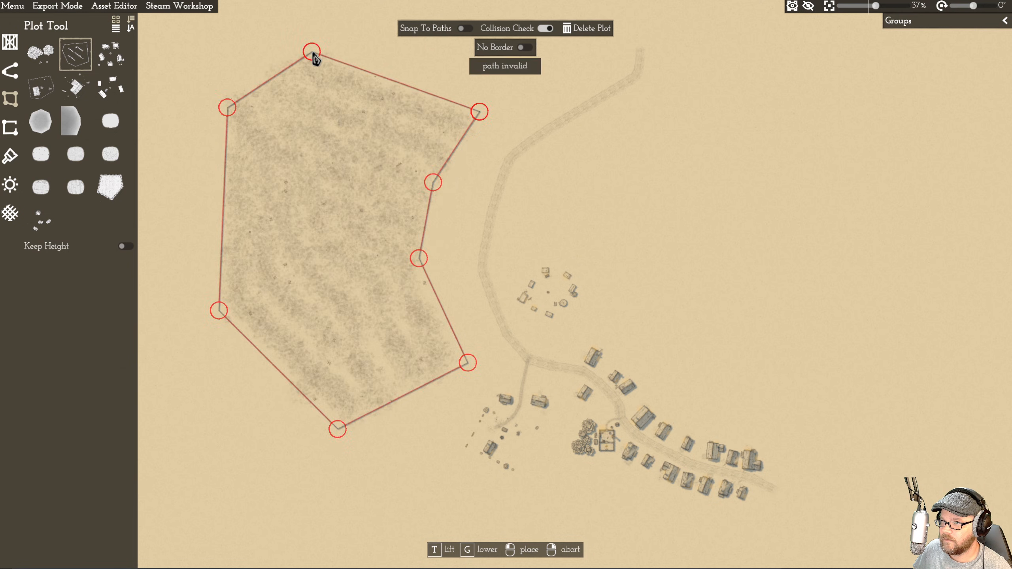
left_click(310, 52)
scroll(490, 239, "up", 2)
scroll(351, 172, "up", 3)
right_click(434, 229)
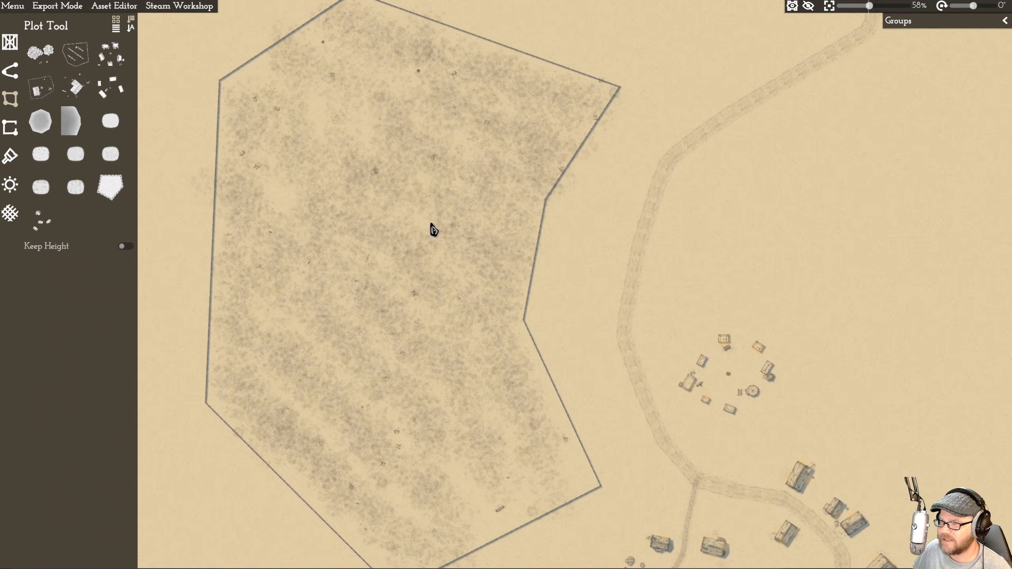
right_click(437, 225)
- Add three border points to the field between its upper-right corner and the next corner below
left_click(543, 204)
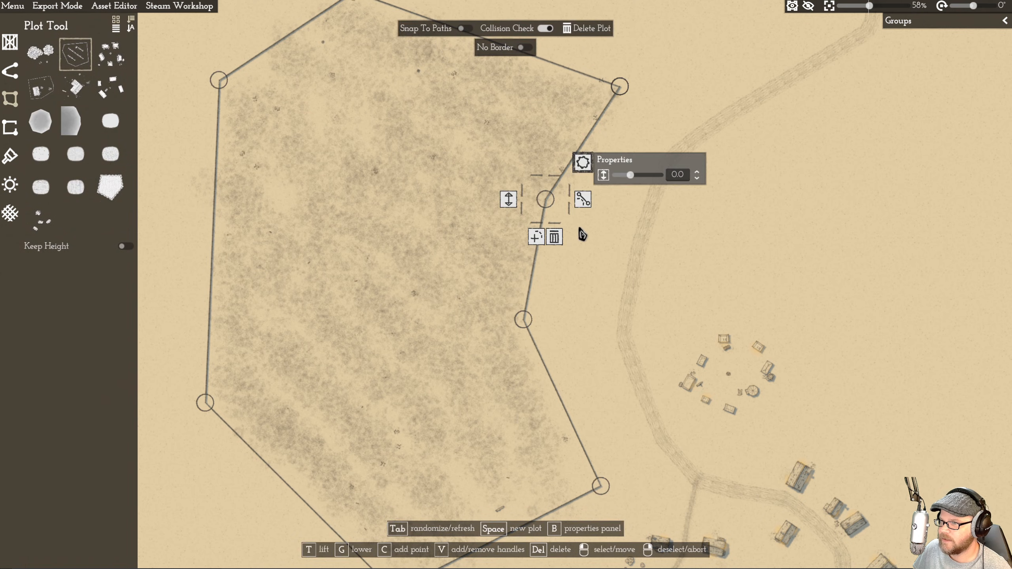
left_click(585, 164)
left_click(536, 238)
left_click(575, 179)
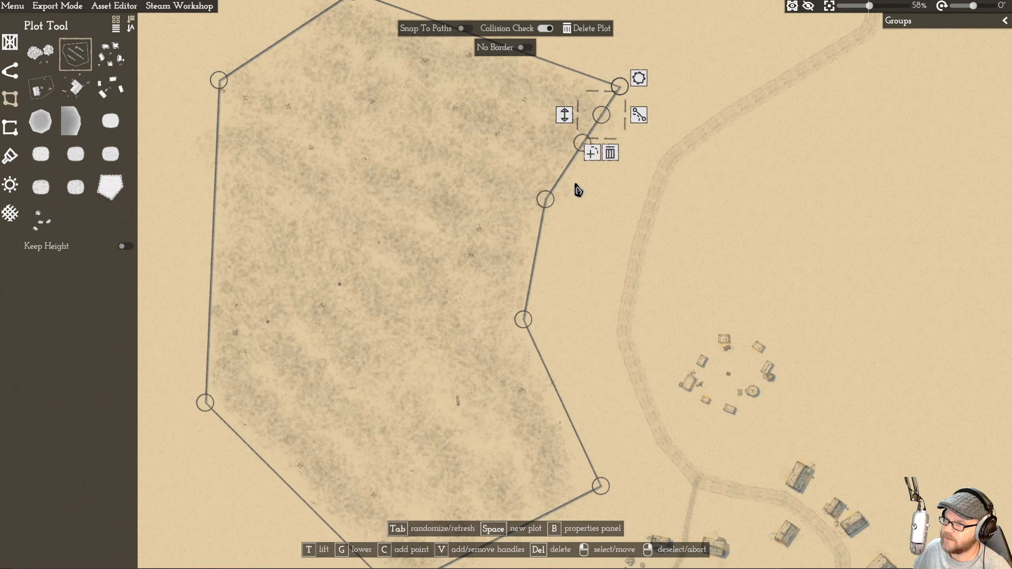
left_click(592, 153)
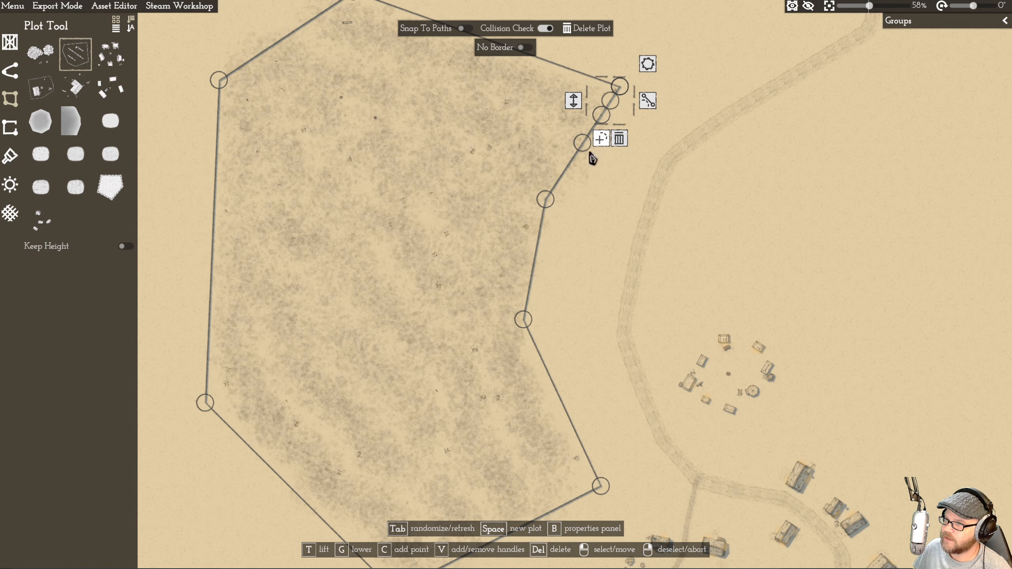
right_click(510, 167)
- Open the fence segment just below the added points to leave an entrance into the field
left_click(562, 181)
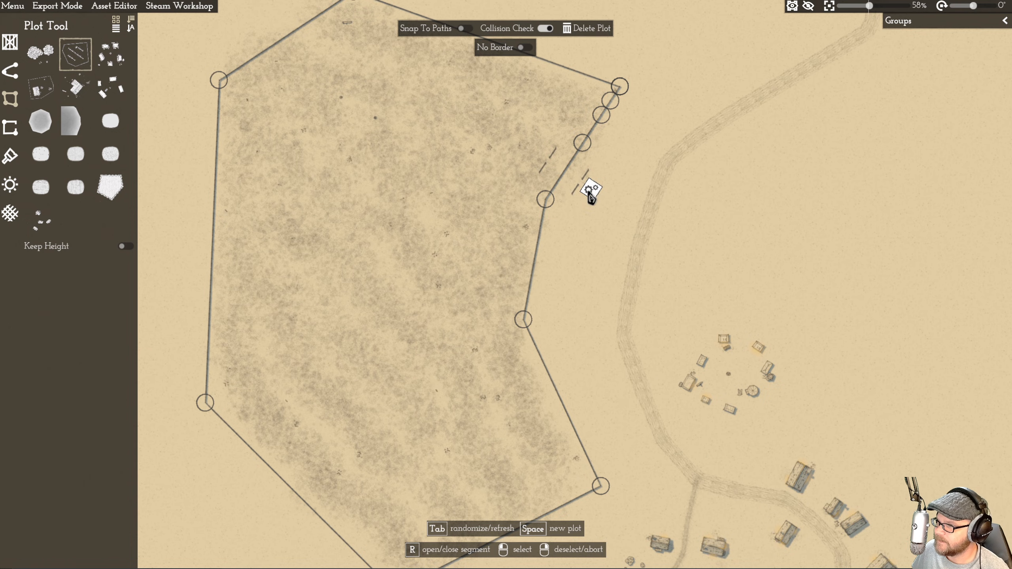
right_click(645, 101)
scroll(651, 145, "up", 5)
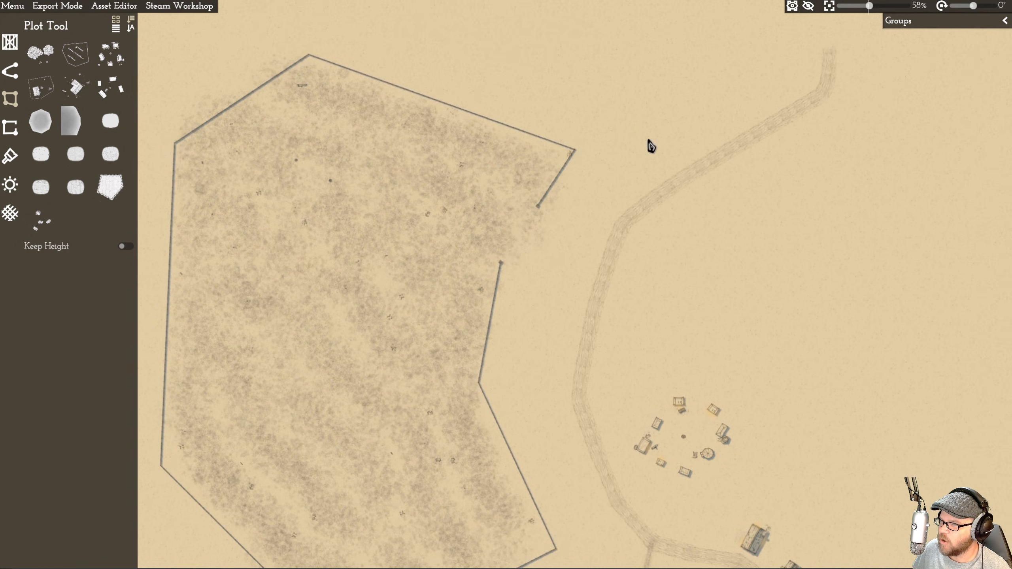
- Randomize the field plot repeatedly until it has dense diagonal crop rows and a border of stones and shrubs
left_click(516, 176)
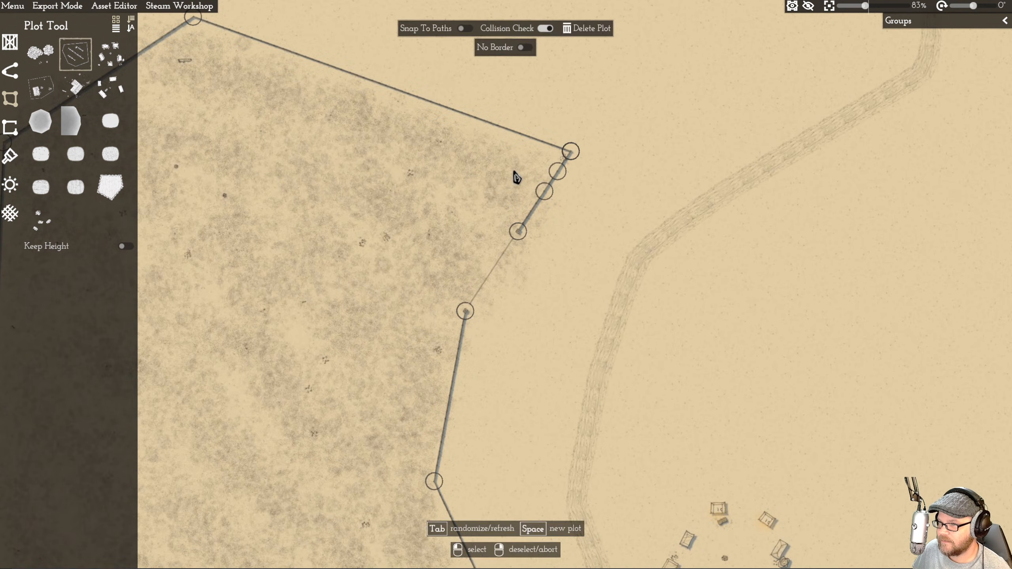
left_click(571, 152)
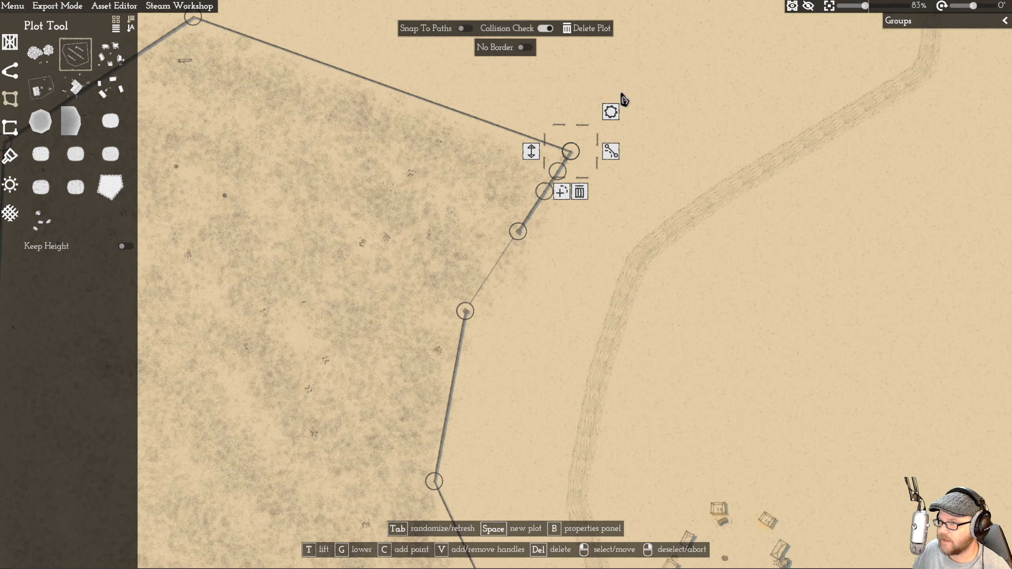
left_click(449, 112)
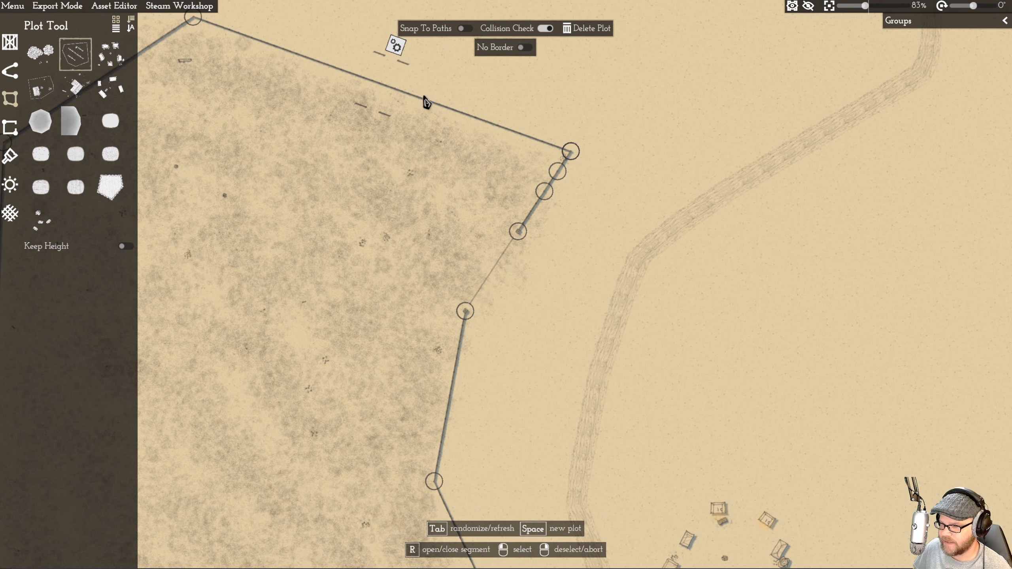
key("w")
key("a")
right_click(478, 209)
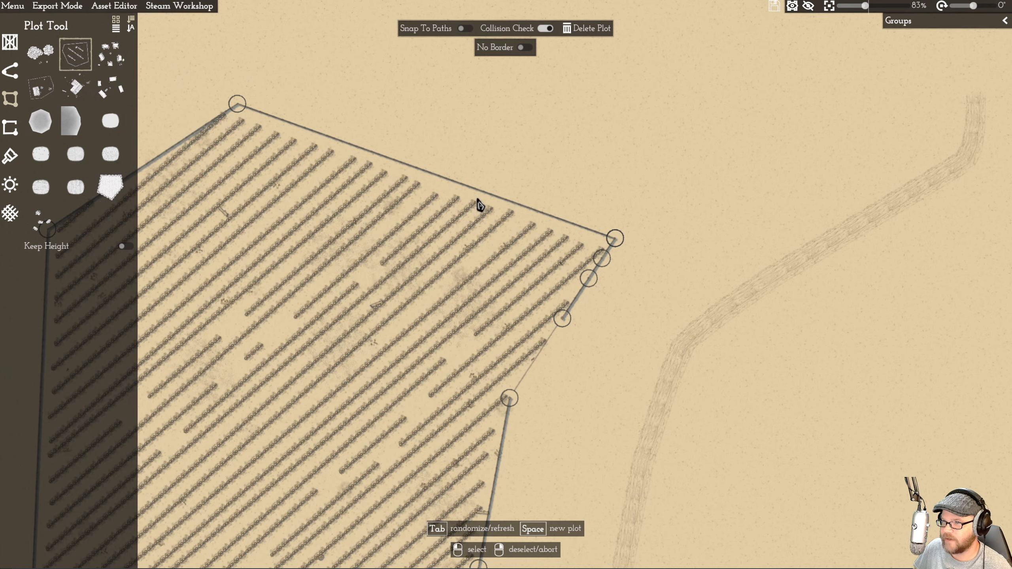
key("Tab")
key("Tab")
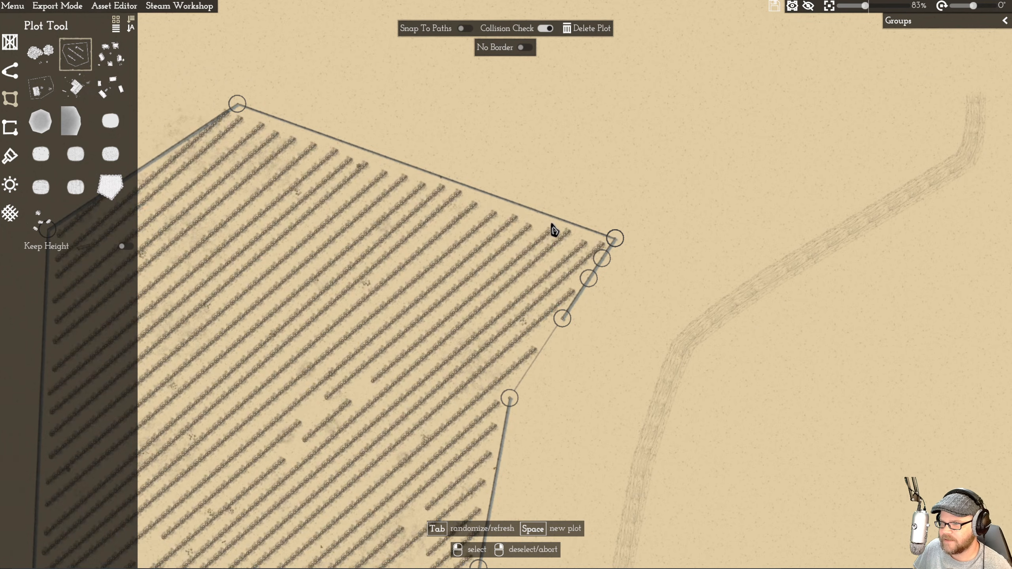
key("Tab")
key("Tab")
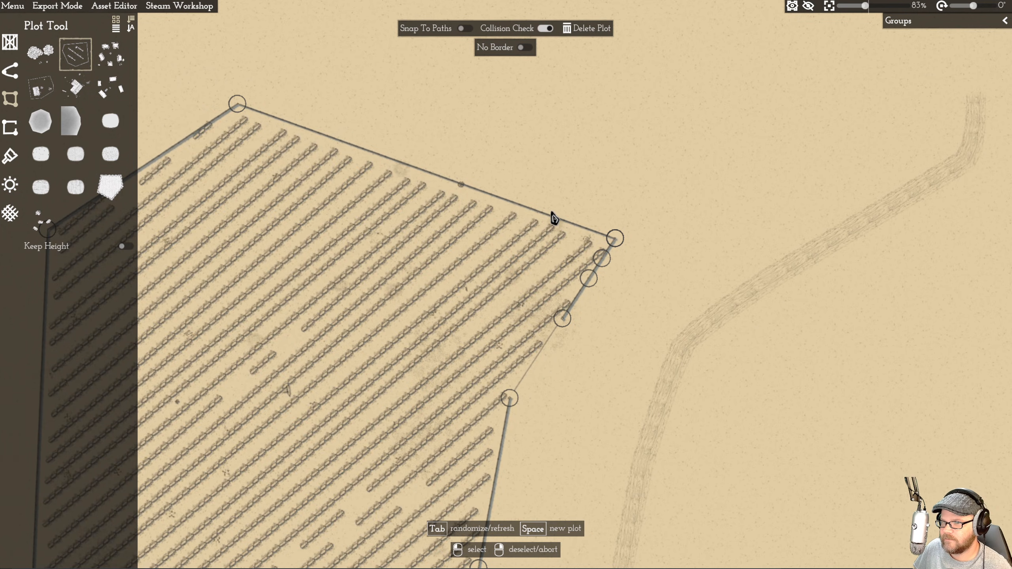
scroll(554, 226, "down", 2)
key("Tab")
scroll(516, 271, "up", 2)
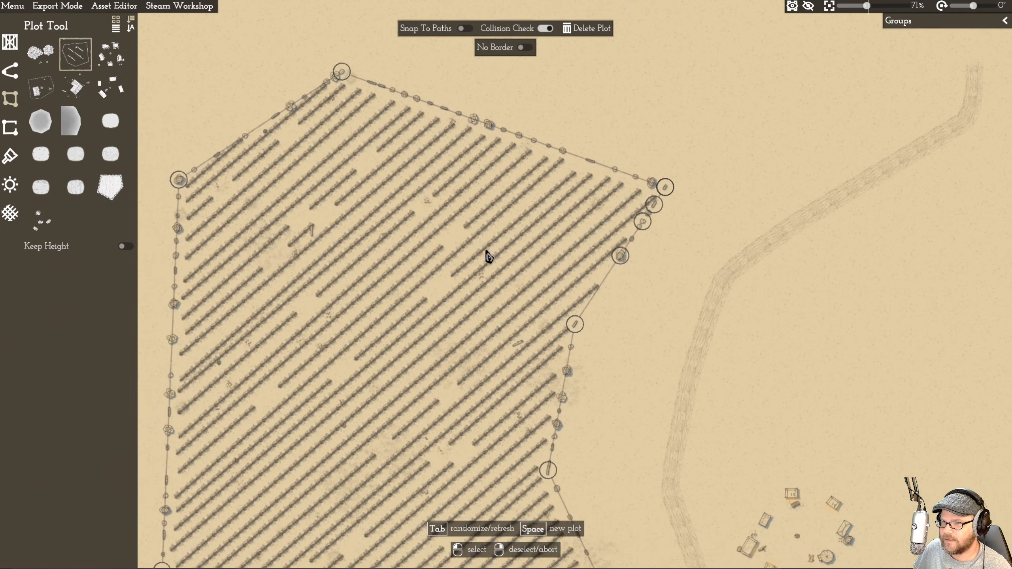
scroll(476, 232, "up", 3)
key("Tab")
key("Tab")
key("Tab")
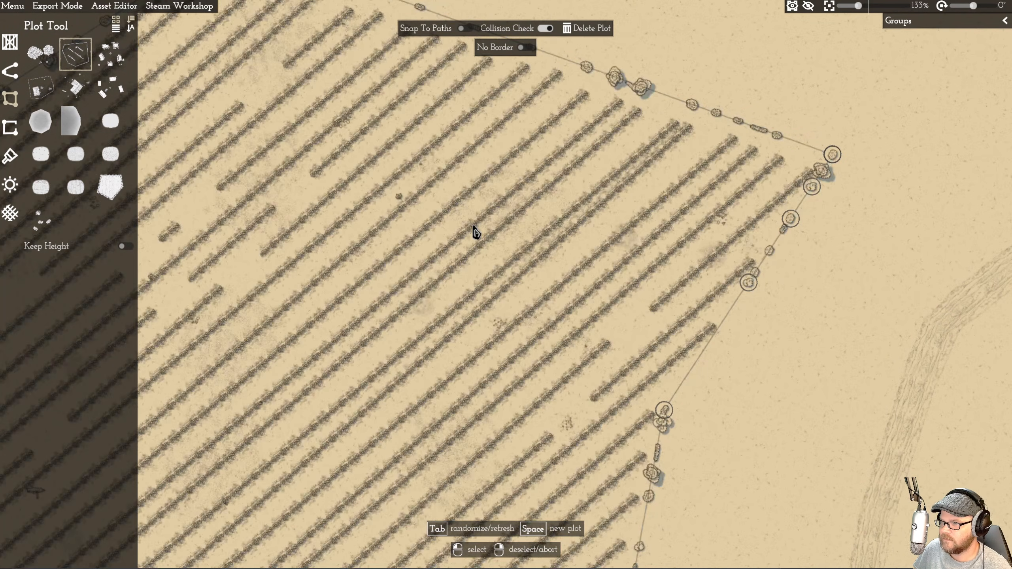
key("Tab")
scroll(476, 232, "down", 6)
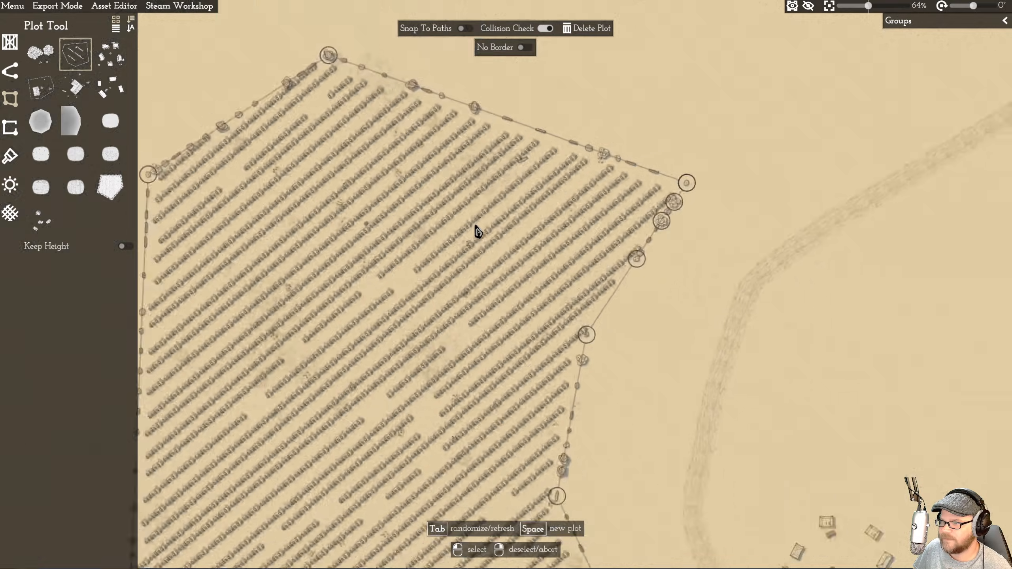
- Deselect the crop field and draw a four-cornered forest plot in the open land directly north of it
right_click(267, 218)
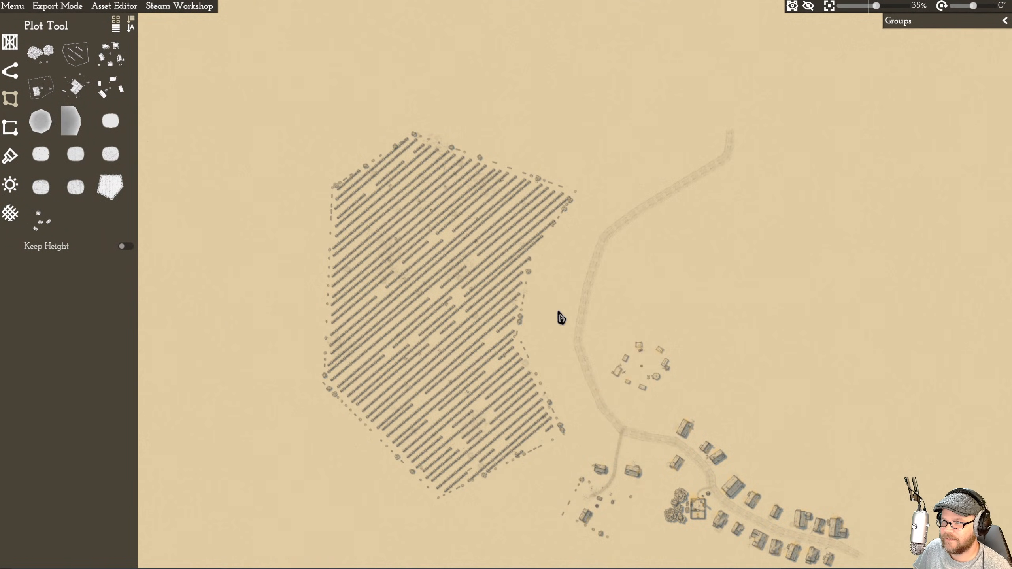
left_click(103, 153)
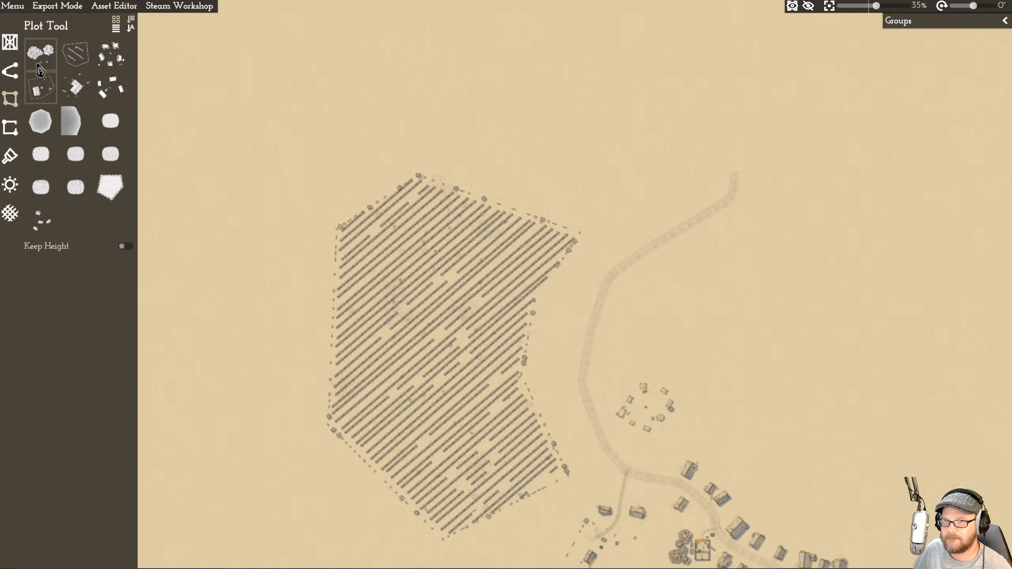
left_click(523, 148)
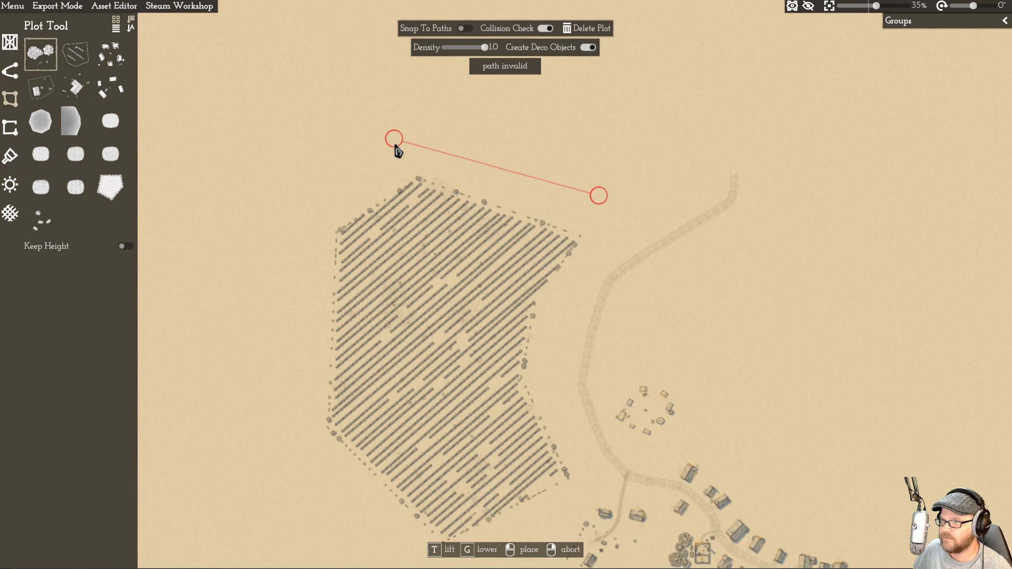
left_click(393, 144)
left_click(355, 160)
key("w")
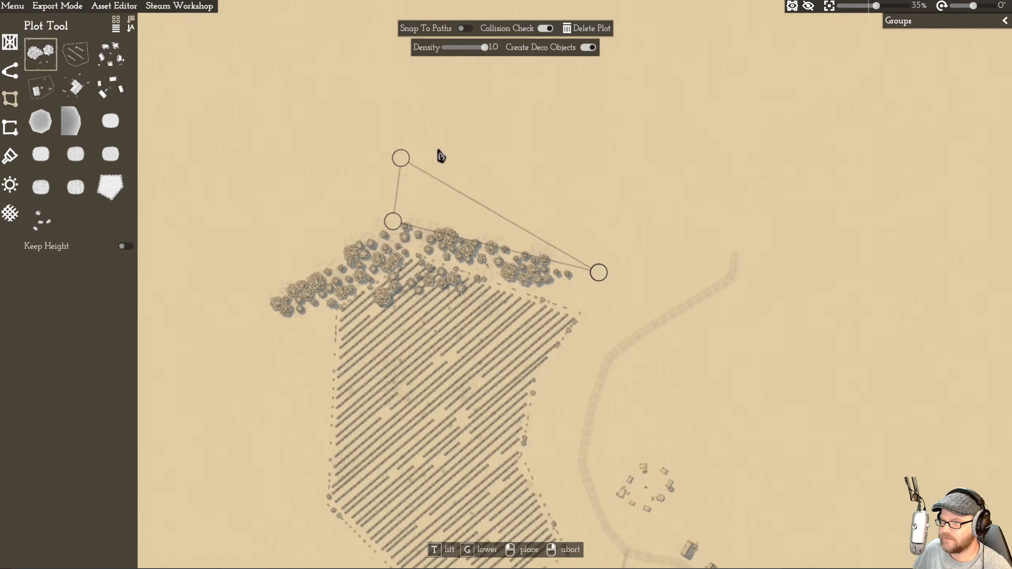
left_click(328, 176)
key("w")
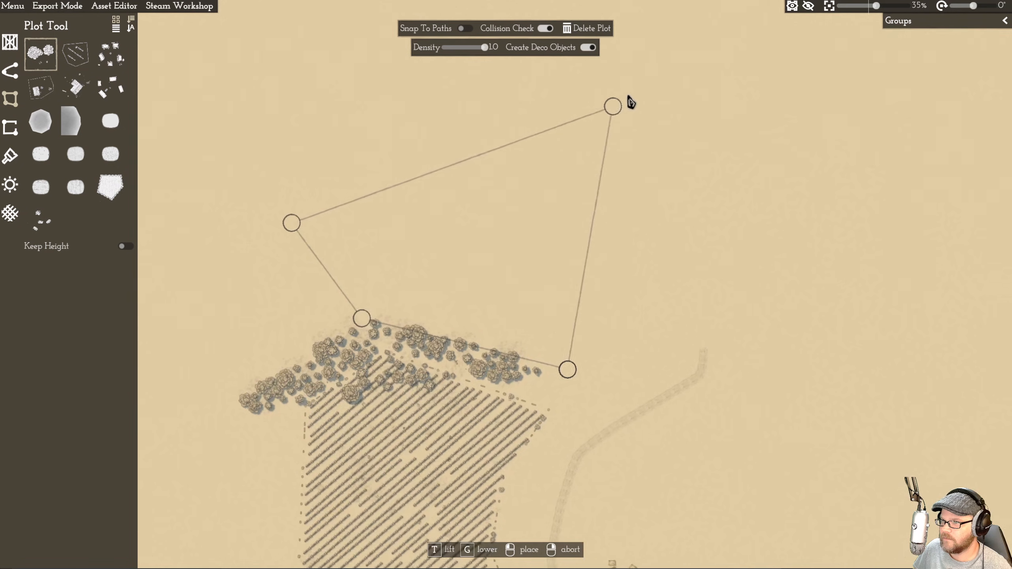
left_click(627, 92)
key("Return")
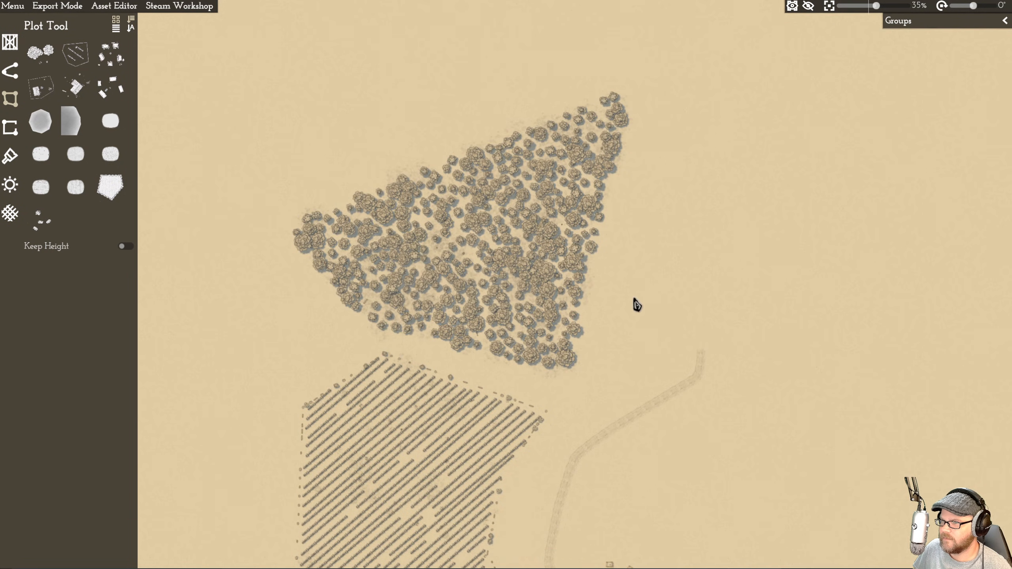
- Detach one tree near the forest's eastern edge from the plot as a separate object, lift it and deselect it
left_click(561, 251)
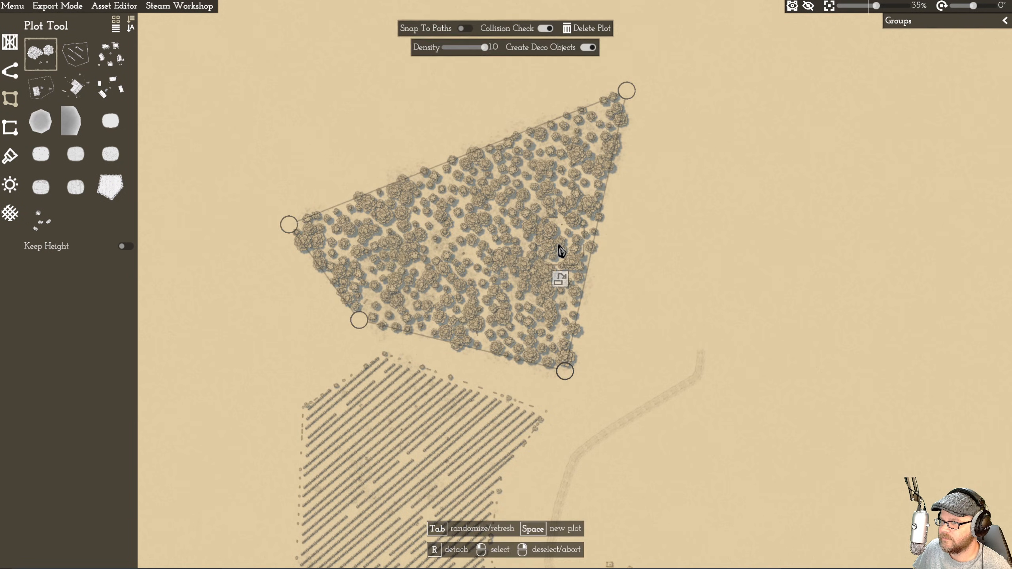
left_click(561, 279)
scroll(657, 190, "up", 3)
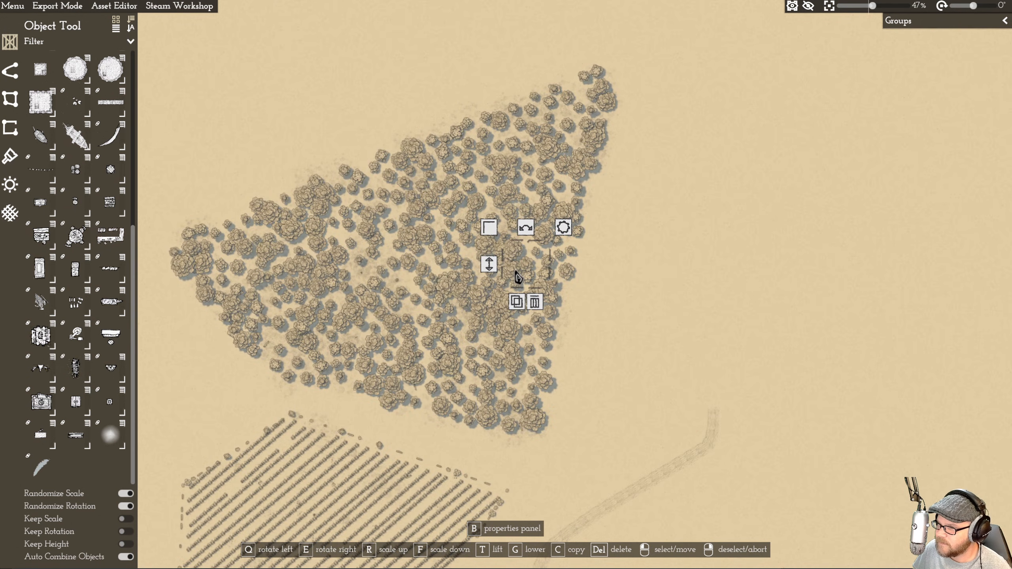
key("t")
scroll(546, 247, "up", 3)
right_click(658, 264)
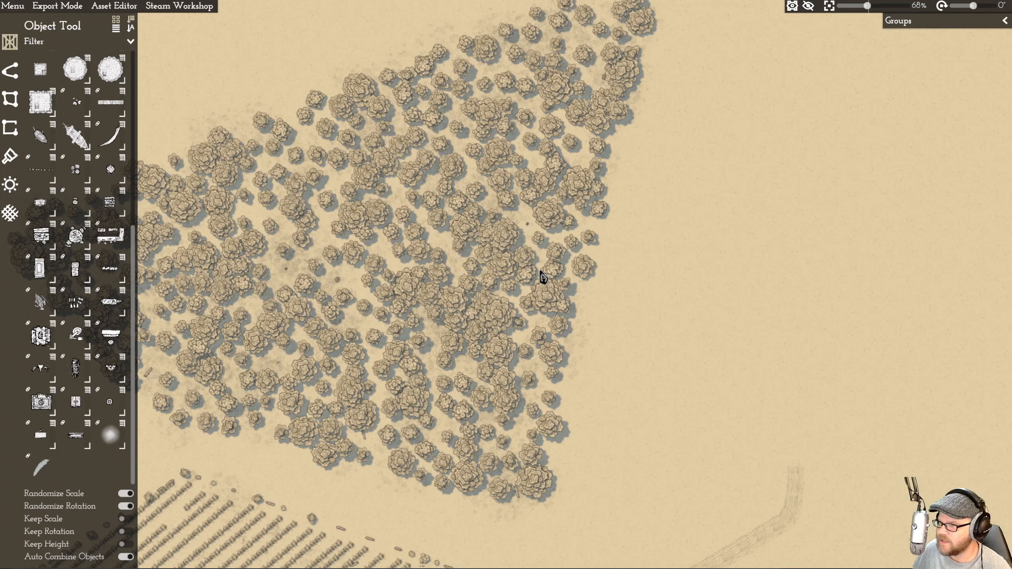
- Select further single trees on the forest's eastern edge to check their detach option, and deselect them
left_click(597, 192)
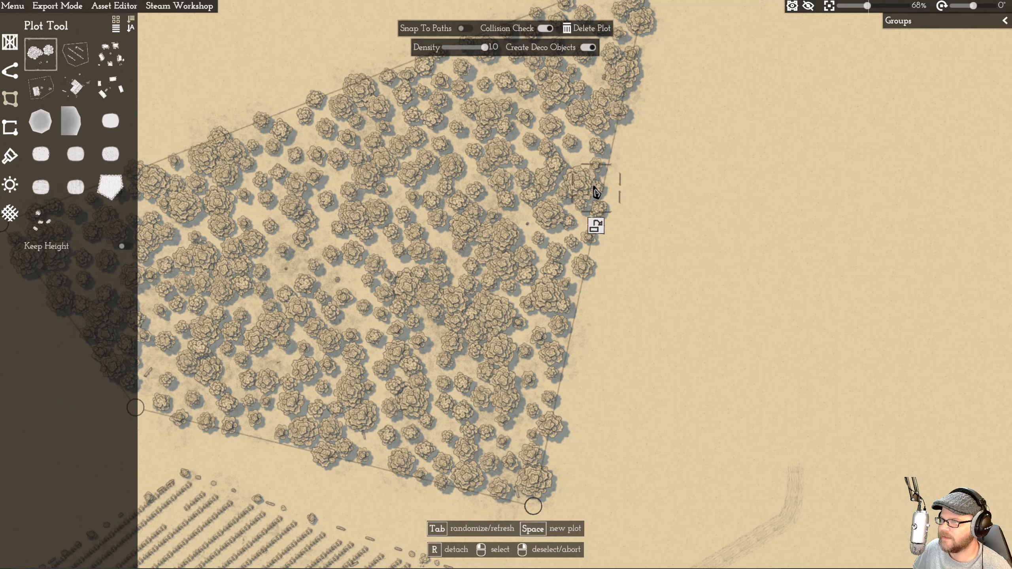
right_click(599, 216)
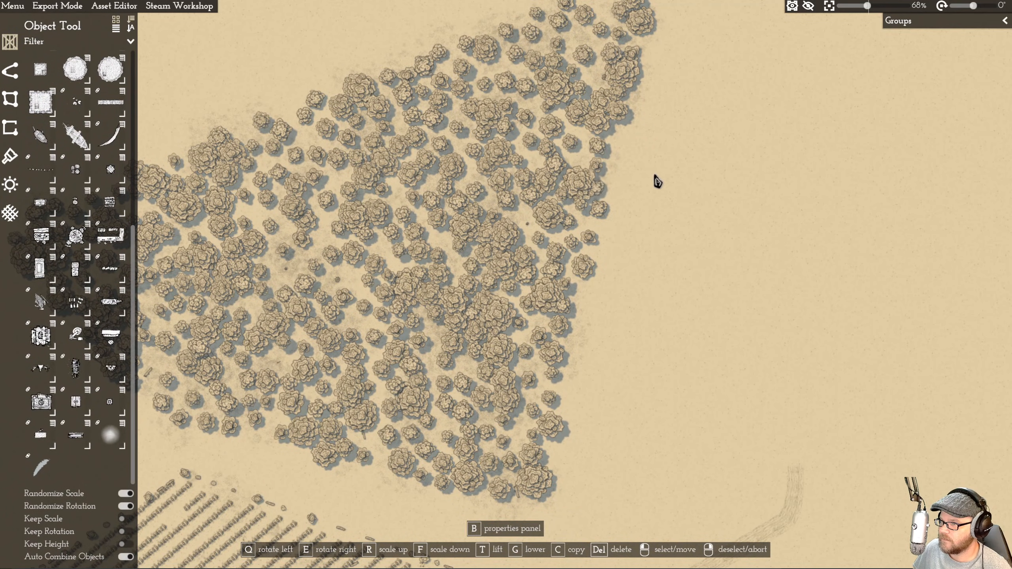
left_click(571, 235)
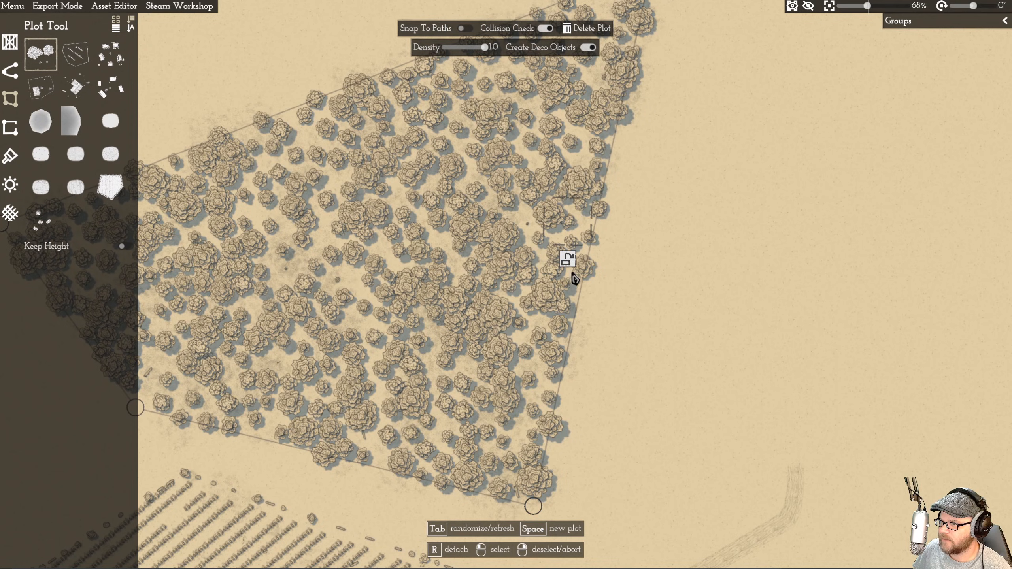
right_click(577, 339)
- Add curve handles to the forest plot's southeastern corner point and pull one handle outward to the east
left_click(533, 498)
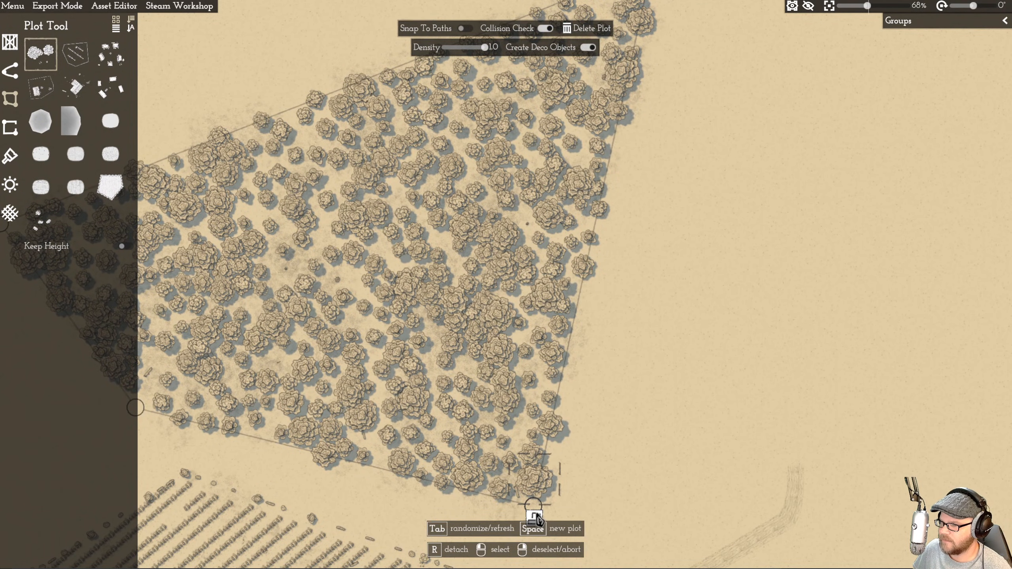
scroll(538, 518, "down", 3)
left_click(539, 390)
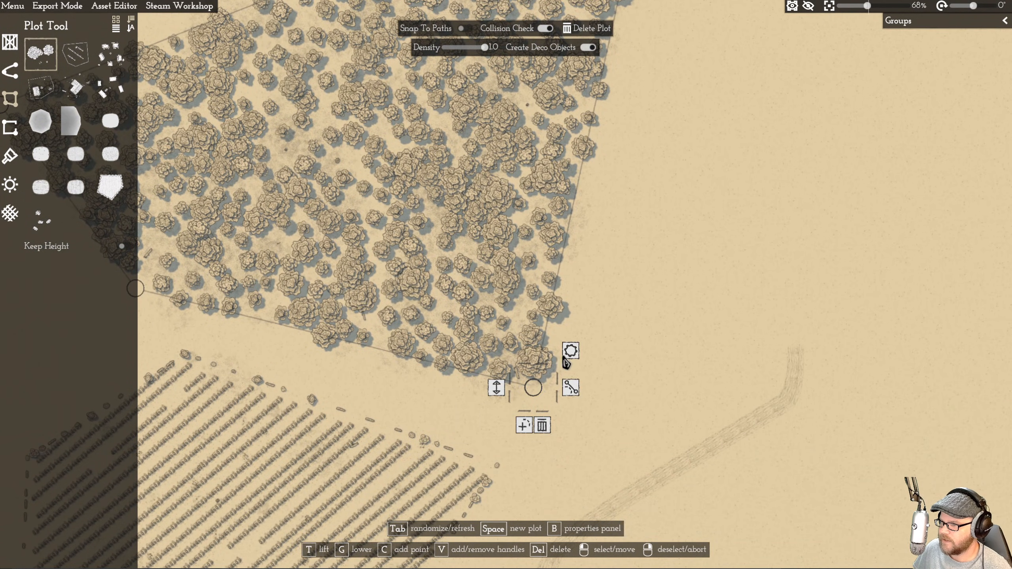
left_click(573, 386)
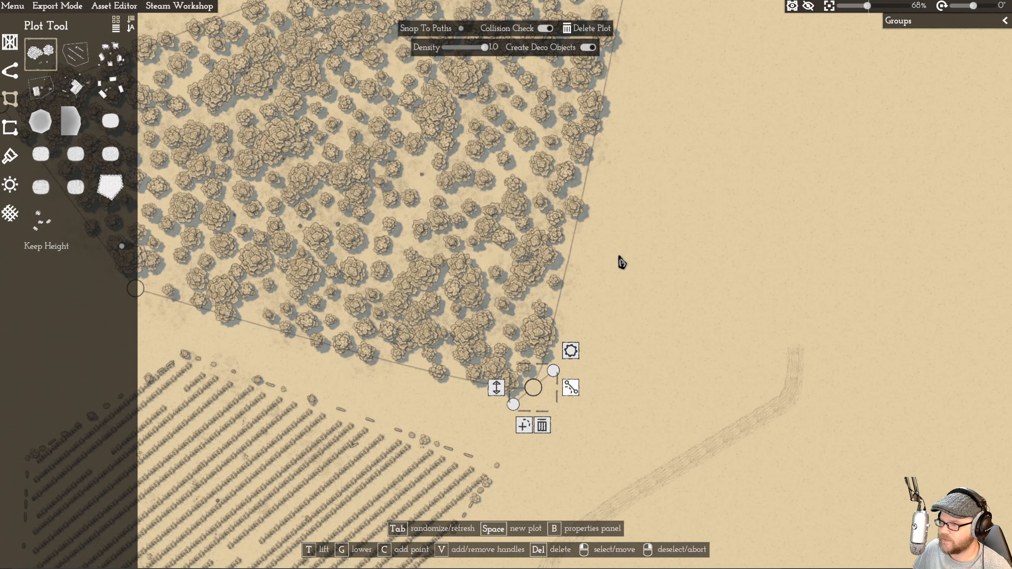
left_click_drag(554, 372, 577, 372)
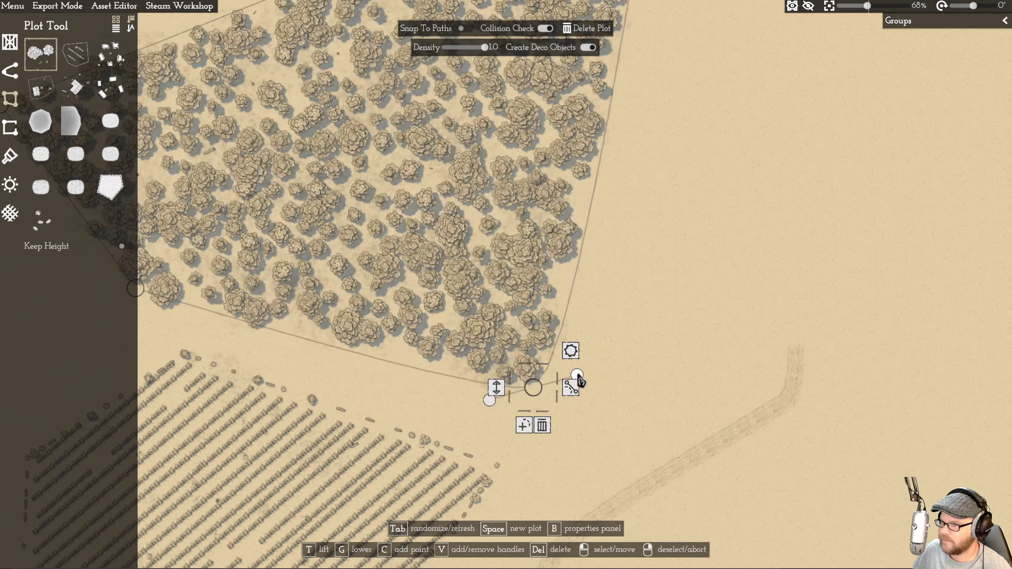
- Adjust the height of the forest's southeastern corner point in its properties and deselect the plot
left_click(571, 352)
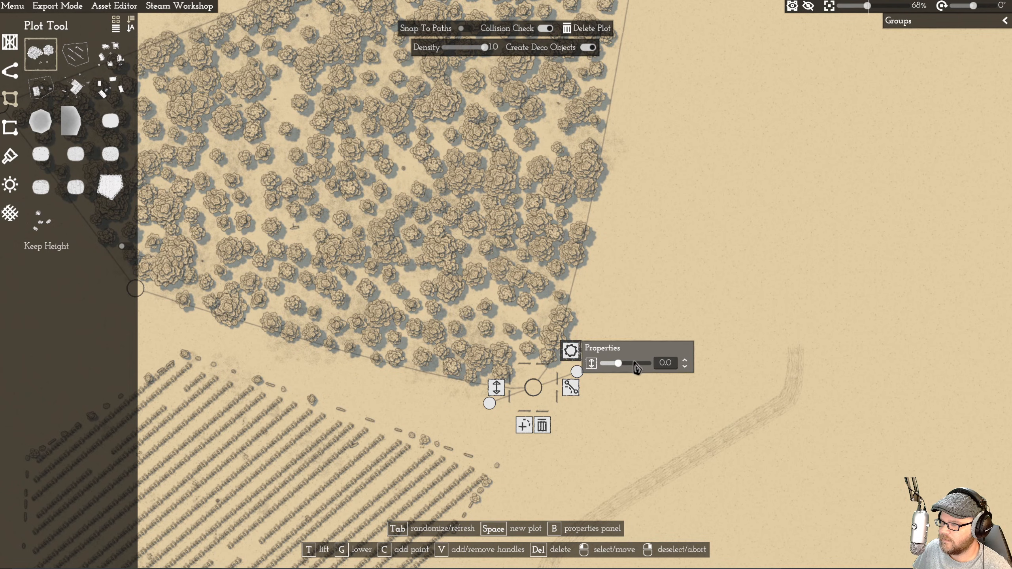
left_click_drag(621, 370, 625, 368)
right_click(644, 242)
- Paint individual tree objects with random scale and rotation along the forest's eastern and southeastern edges
left_click(11, 46)
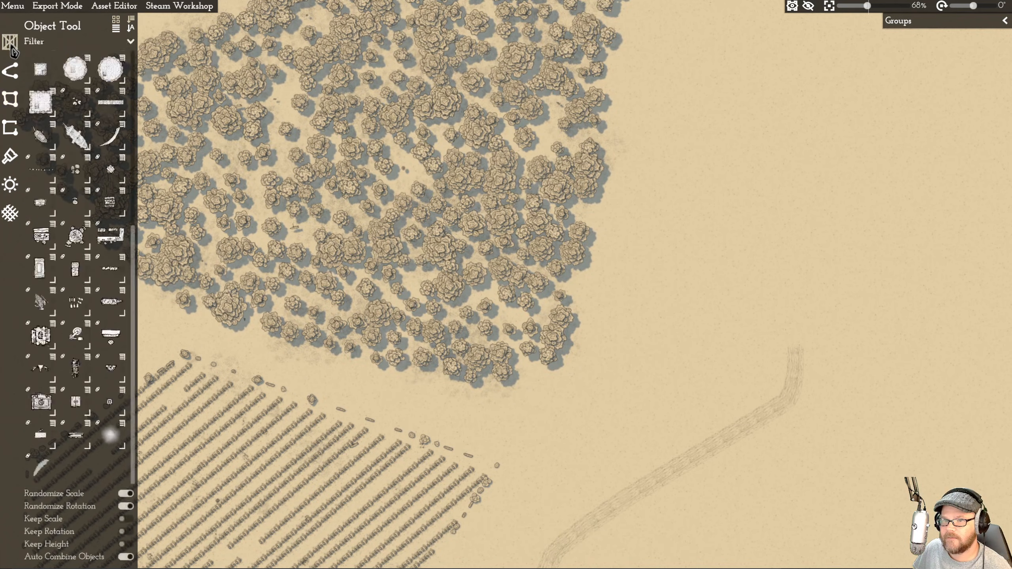
scroll(38, 80, "up", 5)
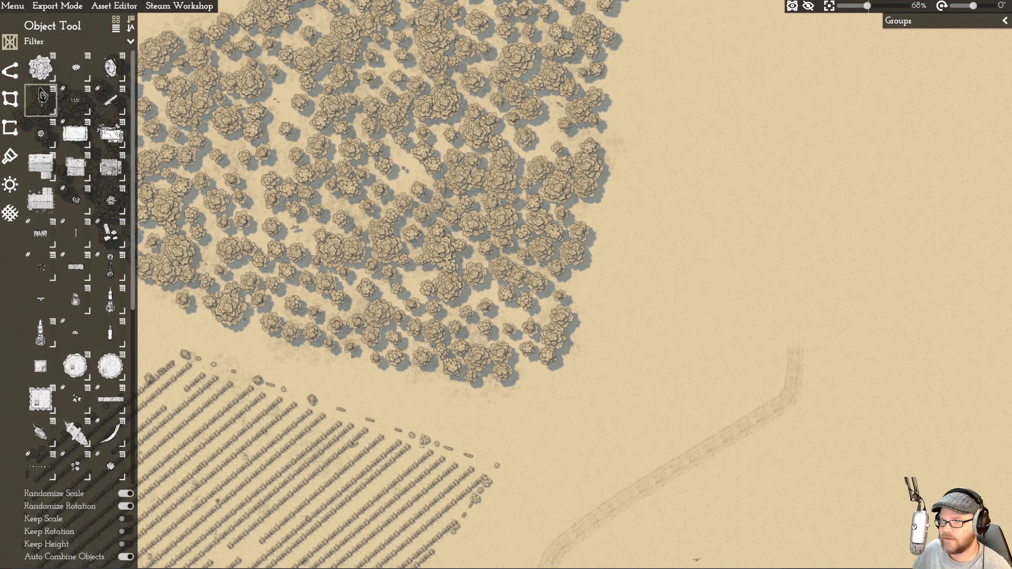
left_click(40, 78)
scroll(602, 337, "down", 4)
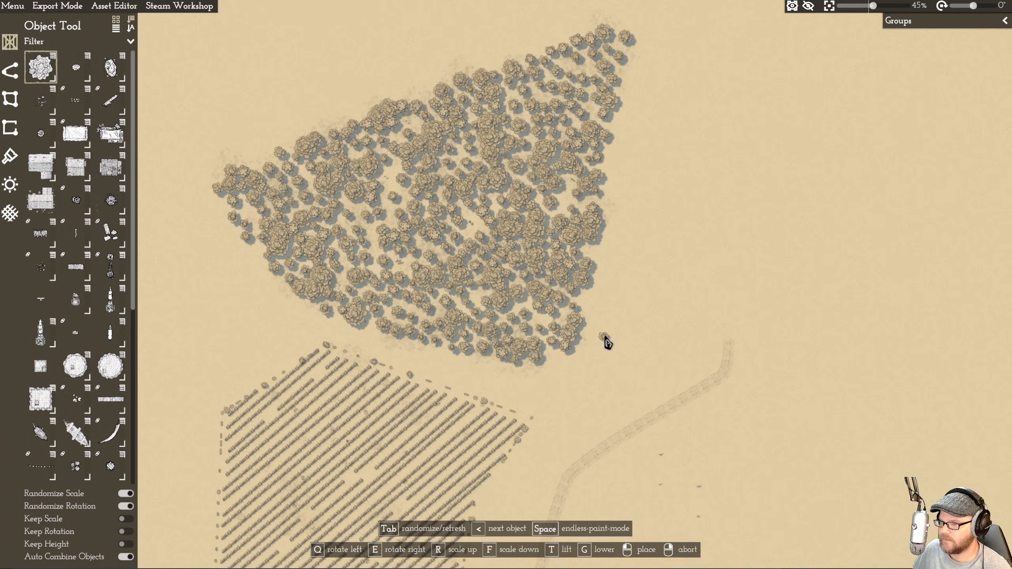
scroll(606, 340, "up", 1)
mouse_move(587, 358)
left_mouse_down()
mouse_move(608, 239)
mouse_move(596, 333)
left_mouse_up()
key("w")
key("d")
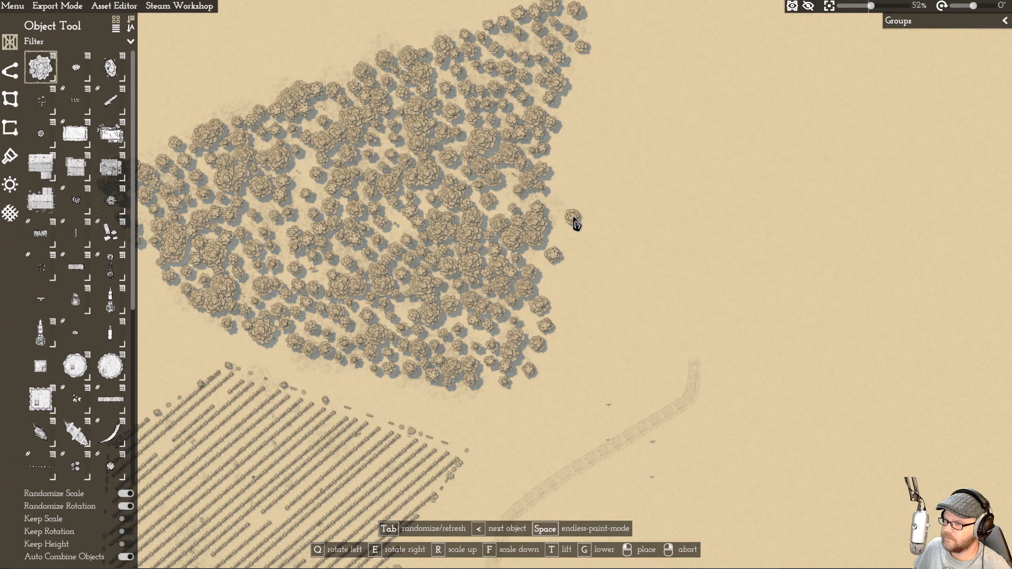
mouse_move(578, 144)
left_mouse_down()
mouse_move(608, 95)
mouse_move(570, 290)
mouse_move(610, 155)
mouse_move(554, 366)
mouse_move(582, 347)
mouse_move(554, 388)
mouse_move(410, 388)
mouse_move(512, 416)
mouse_move(461, 385)
left_mouse_up()
- Scatter more individual trees along the forest's western side, around the gap to the field and the northwestern edge
key("a")
mouse_move(294, 327)
left_mouse_down()
mouse_move(273, 304)
mouse_move(287, 306)
mouse_move(248, 206)
mouse_move(287, 266)
mouse_move(249, 308)
mouse_move(274, 344)
mouse_move(305, 362)
left_mouse_up()
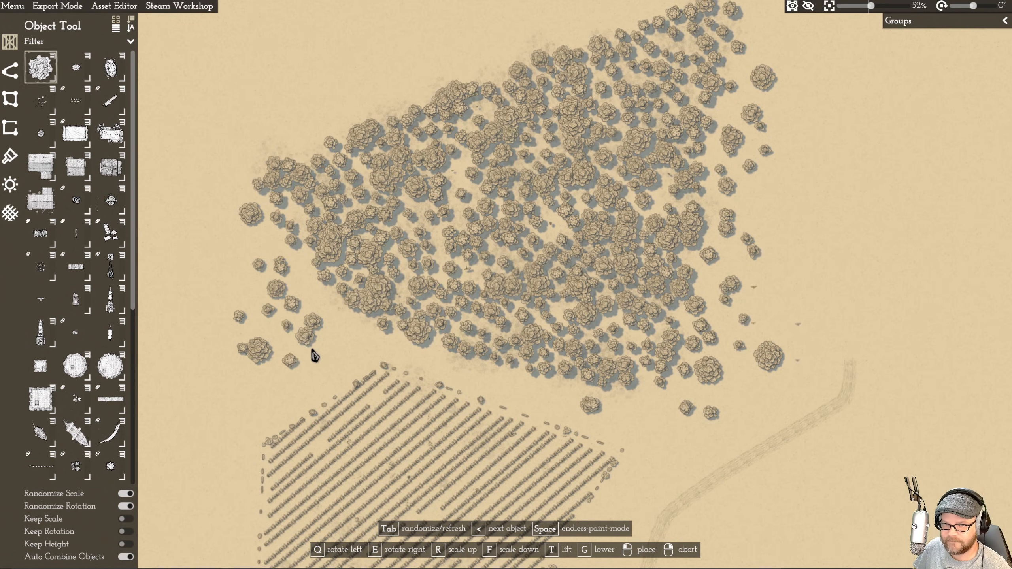
mouse_move(293, 299)
left_mouse_down()
mouse_move(222, 232)
mouse_move(257, 285)
mouse_move(232, 385)
mouse_move(253, 336)
mouse_move(234, 316)
mouse_move(312, 349)
mouse_move(333, 316)
mouse_move(309, 327)
mouse_move(349, 337)
mouse_move(290, 395)
mouse_move(264, 398)
mouse_move(255, 379)
mouse_move(210, 436)
mouse_move(236, 392)
mouse_move(263, 393)
mouse_move(329, 349)
mouse_move(385, 330)
mouse_move(444, 350)
left_mouse_up()
scroll(434, 207, "down", 4)
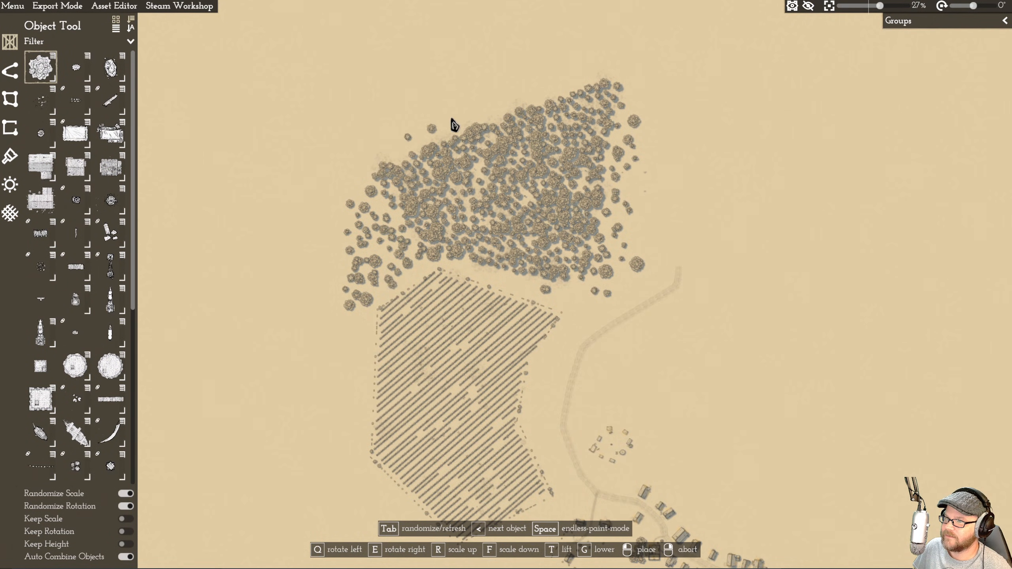
- Start a water plot and place four points for its western shoreline, from northeast of the forest down to east of the village
scroll(494, 132, "down", 2)
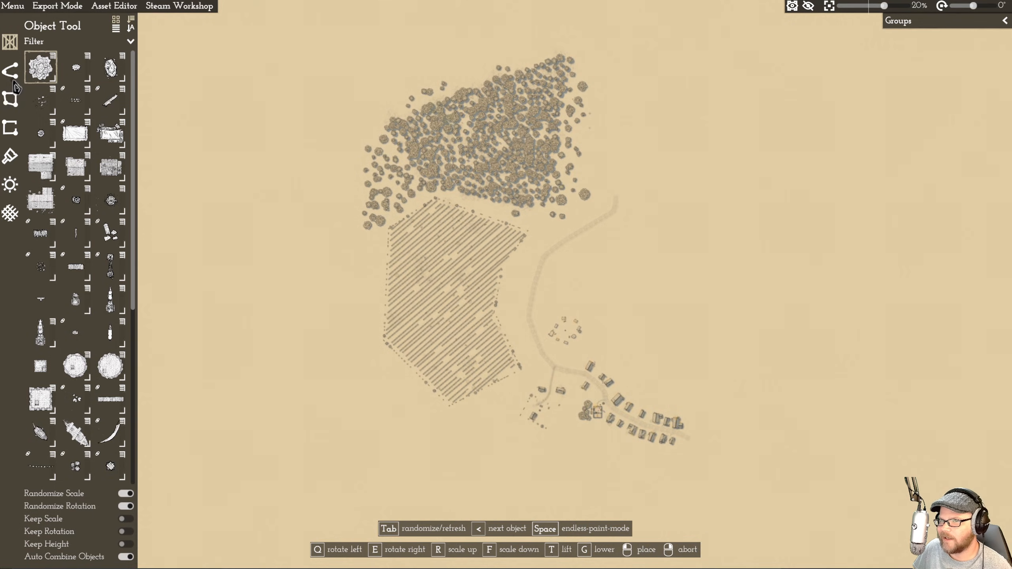
left_click(13, 117)
left_click(12, 117)
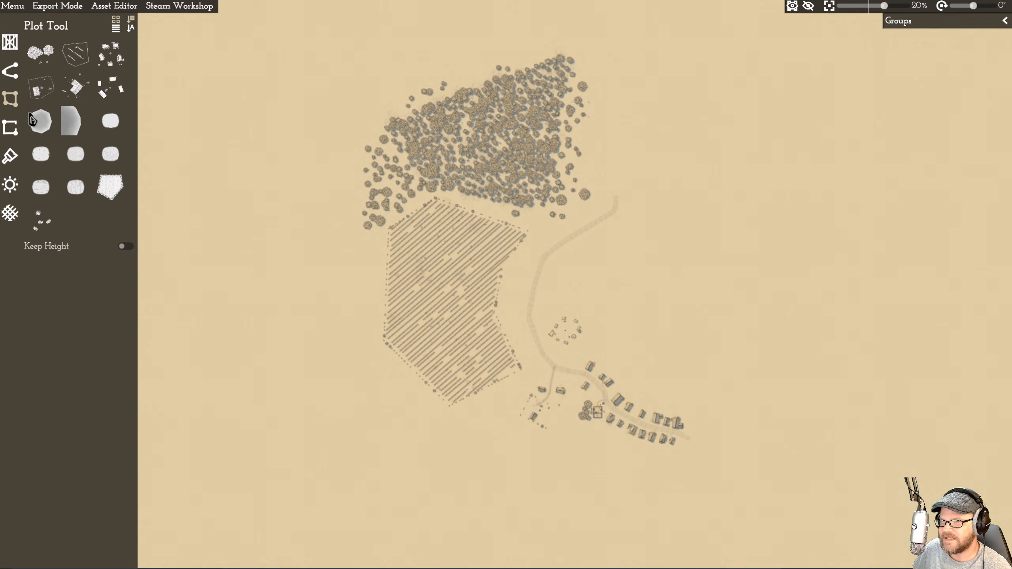
left_click(74, 127)
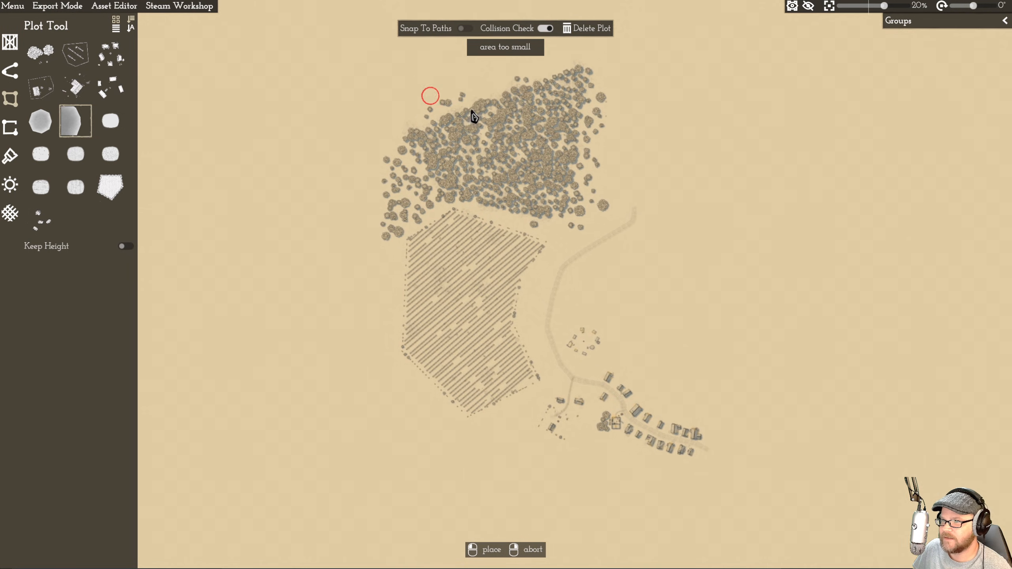
key("d")
key("w")
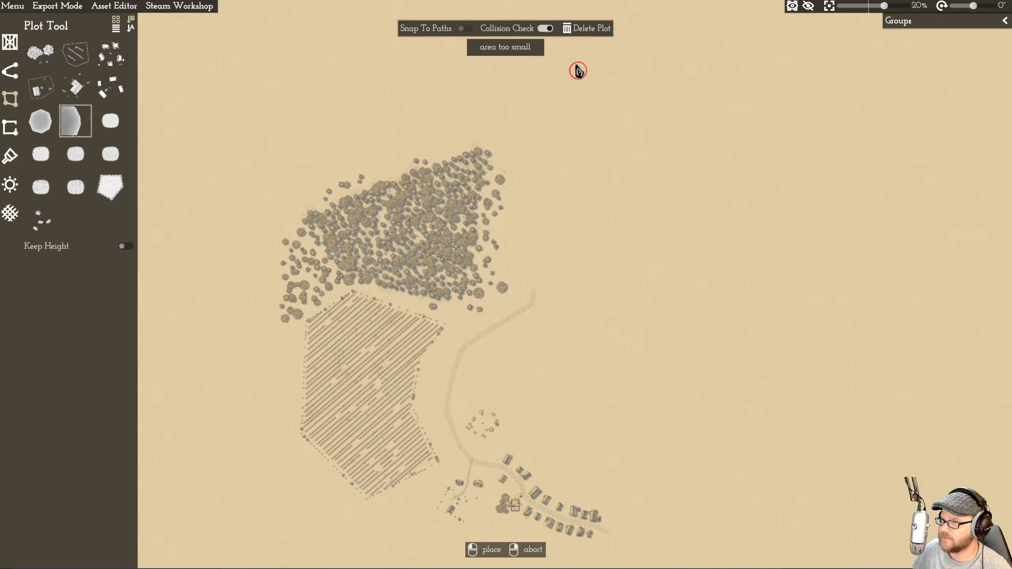
scroll(574, 82, "down", 1)
scroll(574, 82, "down", 2)
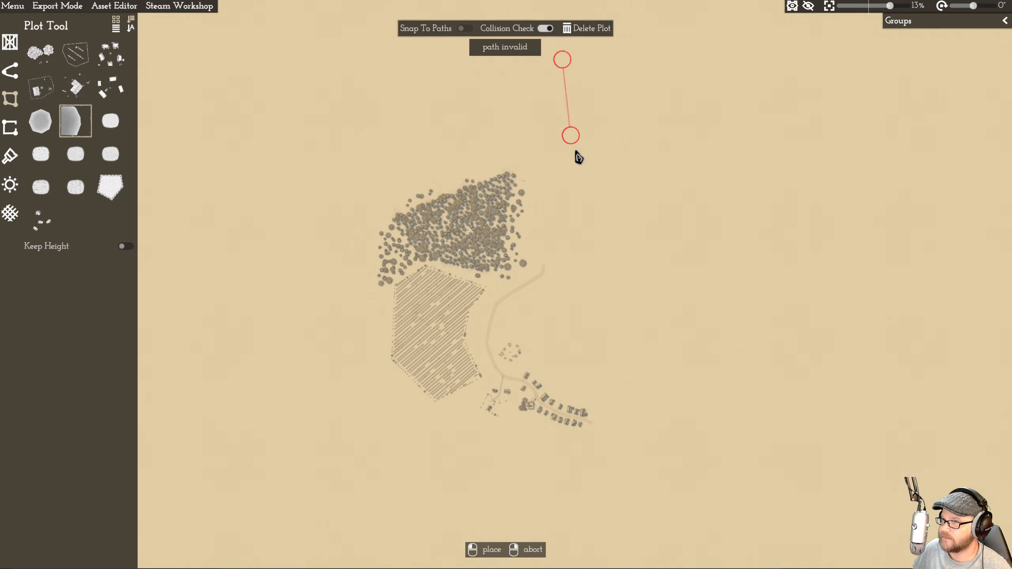
left_click(574, 184)
left_click(570, 287)
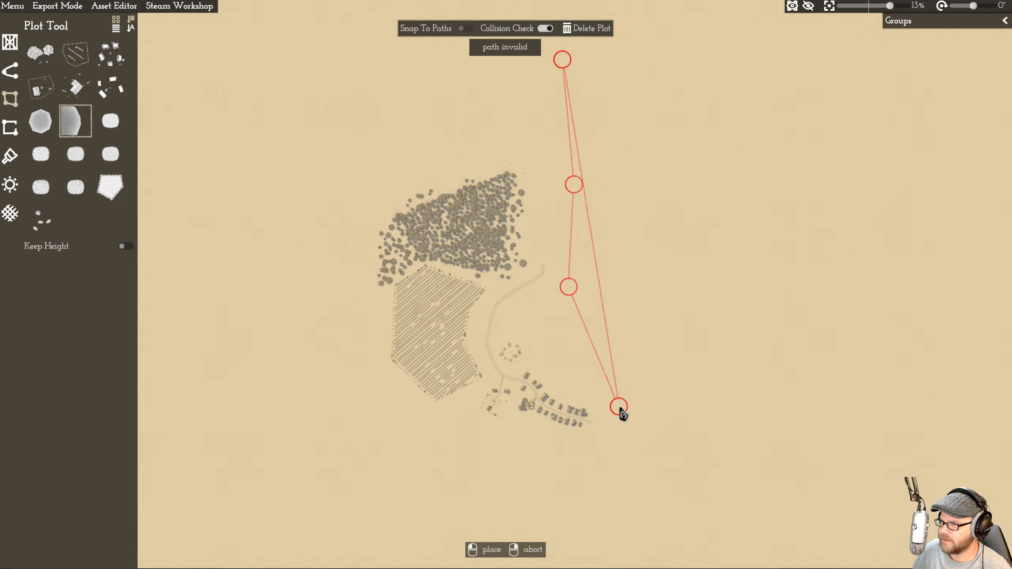
left_click(619, 408)
- Complete the water plot with four more corners far to the east, forming a large eight-cornered body of water, and deselect it
key("s")
key("d")
key("d")
left_click(767, 436)
left_click(893, 445)
key("w")
left_click(975, 269)
left_click(884, 88)
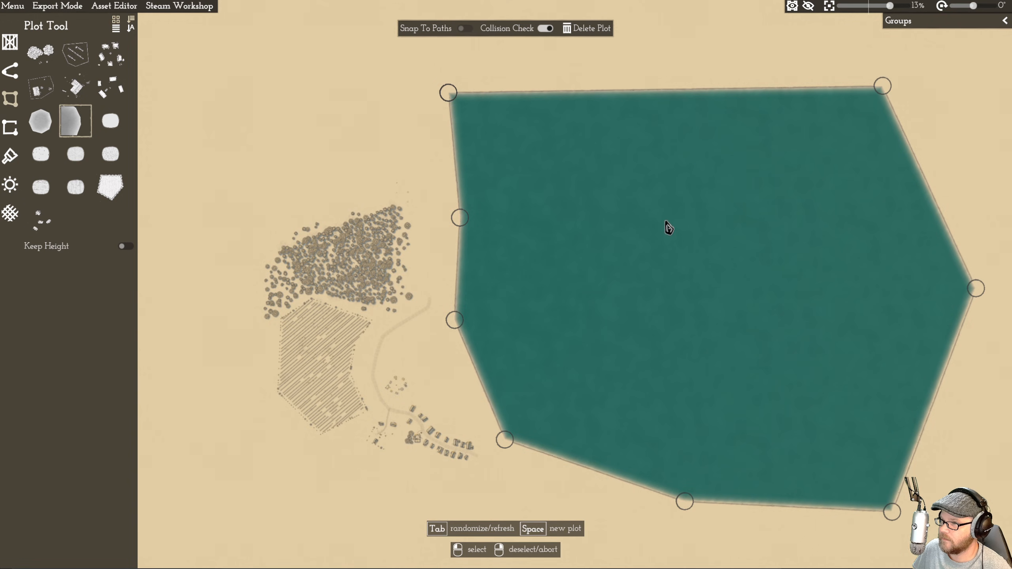
key("s")
scroll(492, 210, "up", 2)
right_click(475, 160)
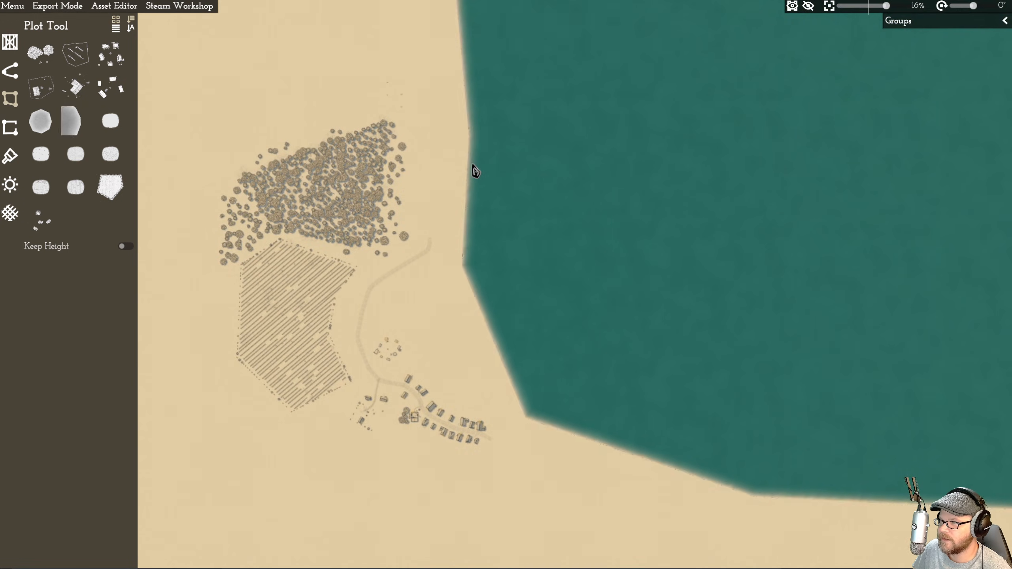
- Add curve handles to the two middle points of the water's western shoreline and round the coast below the lower one
left_click(469, 137)
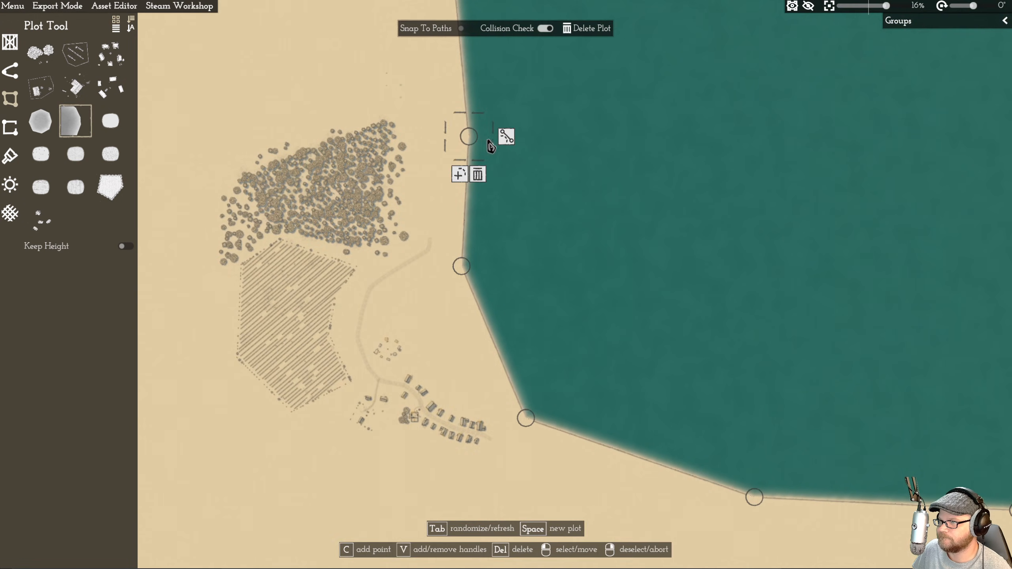
left_click(508, 140)
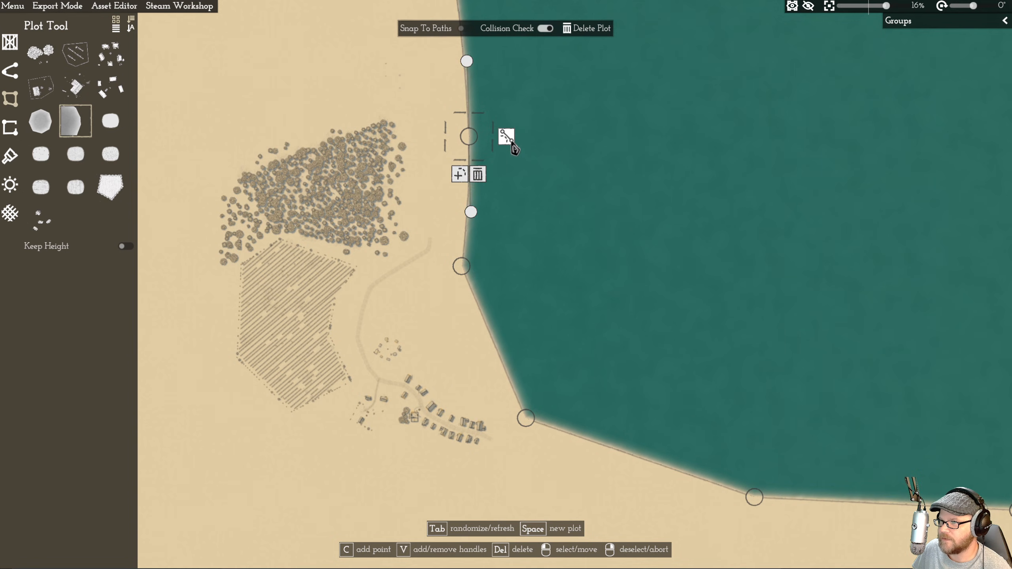
left_click(461, 267)
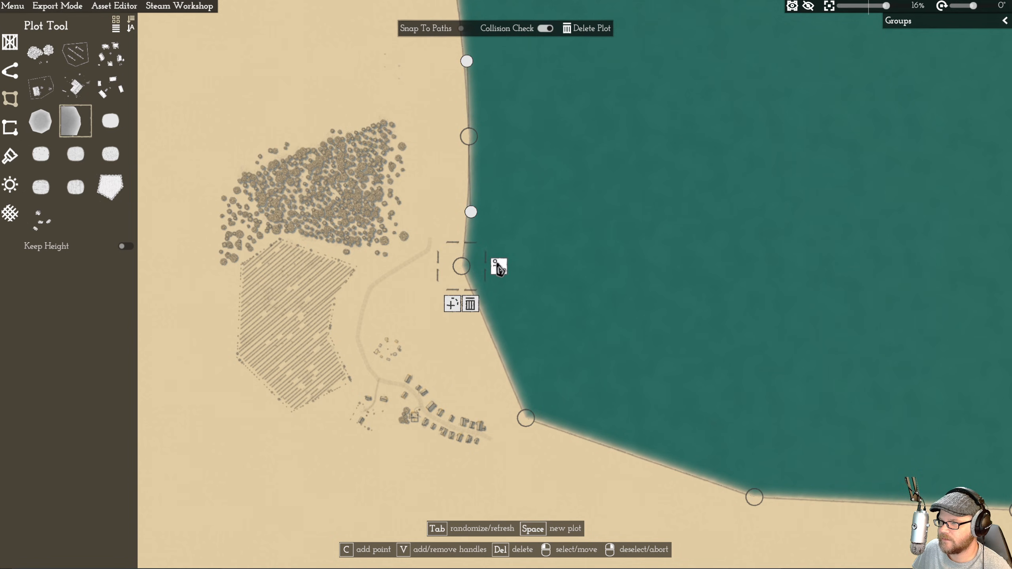
left_click(499, 267)
left_click_drag(480, 339, 463, 341)
right_click(529, 380)
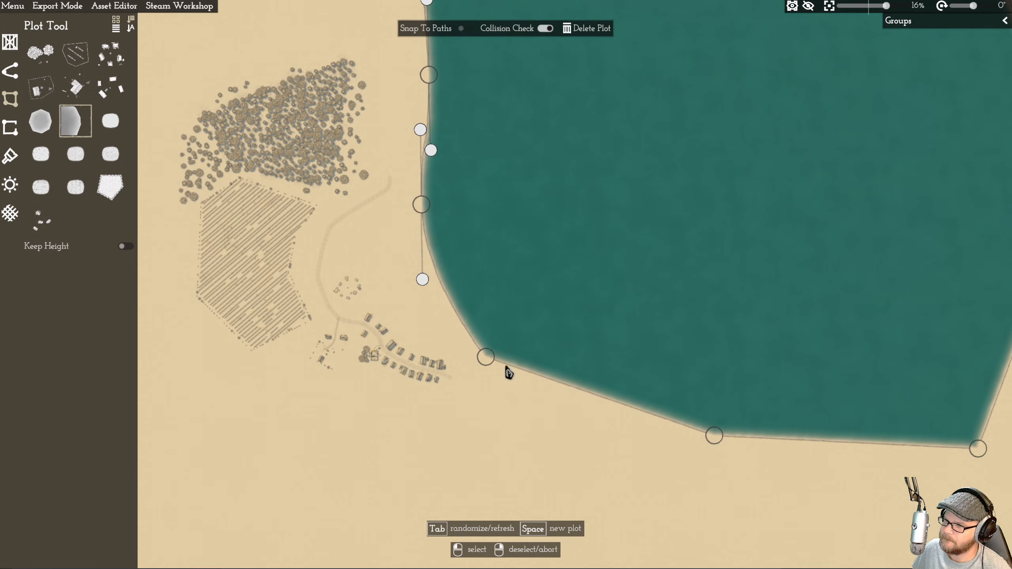
- Add curve handles to the water's southwestern corner and the next corner along its southern shore, rounding the coast, and deselect it
left_click(487, 359)
left_click(523, 358)
left_click(712, 436)
left_click(751, 436)
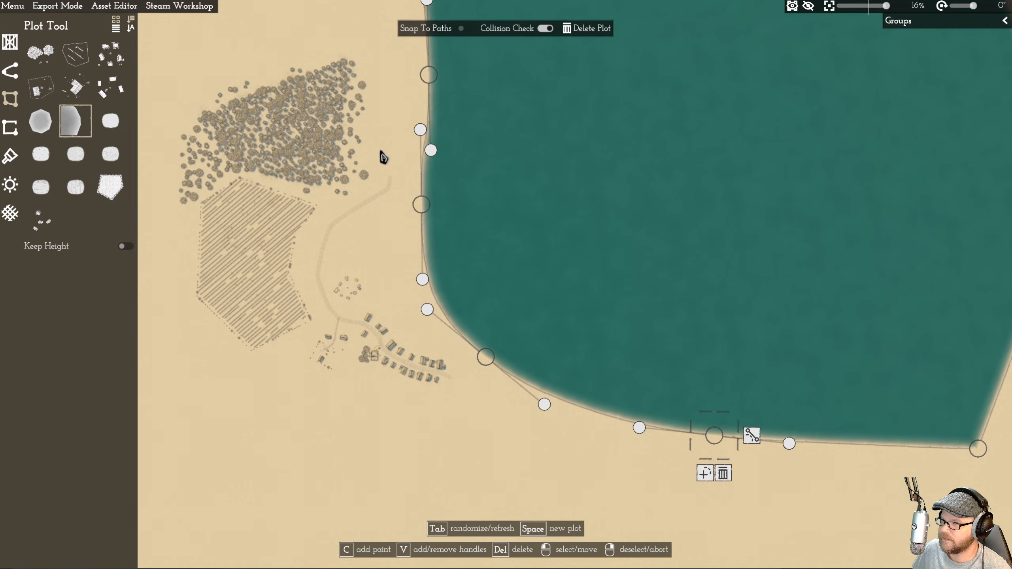
right_click(384, 158)
- Place a four-cornered camp plot at the eastern end of the village road and deselect it
scroll(371, 162, "down", 5)
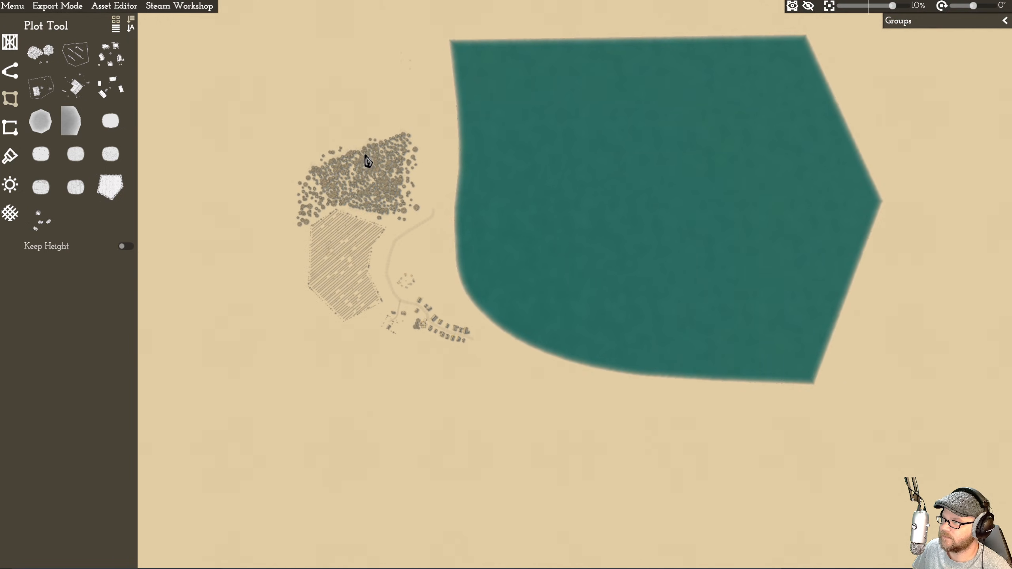
scroll(422, 128, "up", 5)
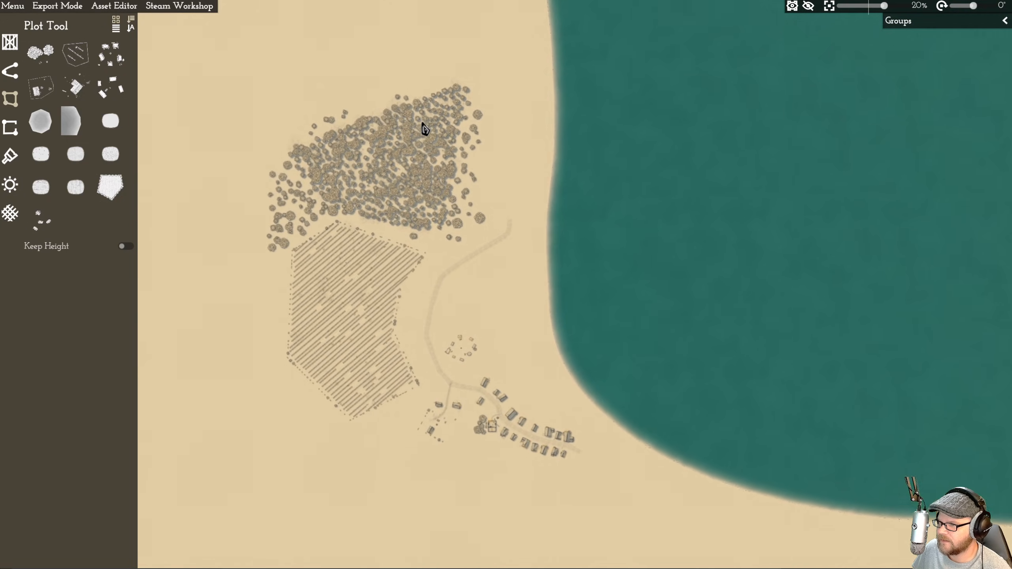
scroll(418, 144, "up", 4)
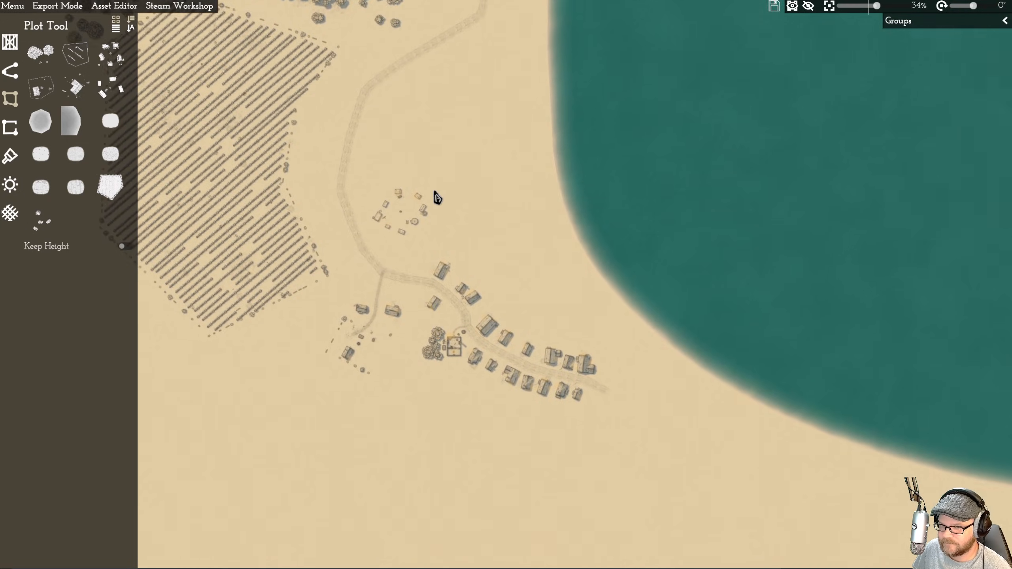
scroll(437, 198, "up", 3)
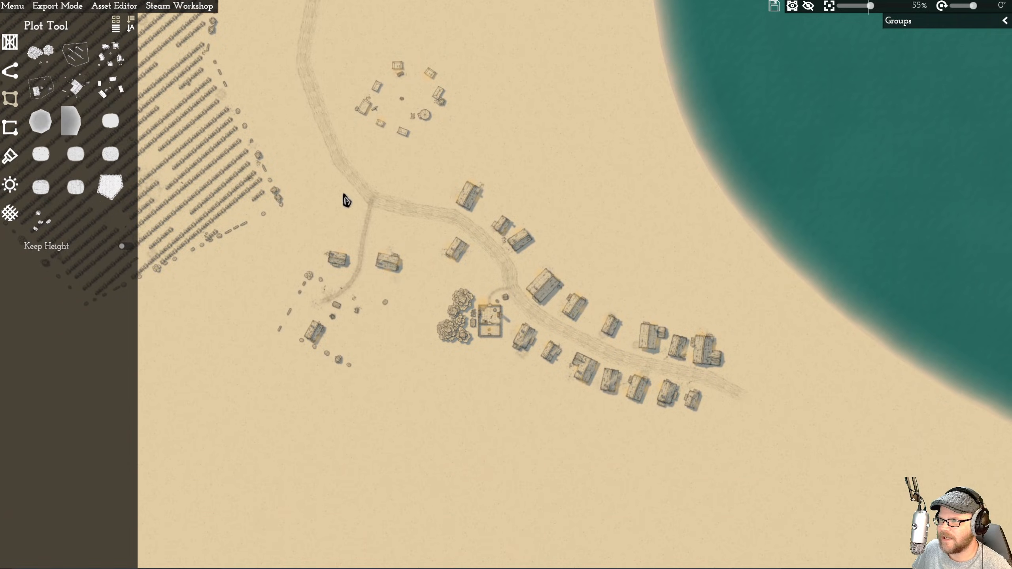
scroll(339, 213, "down", 3)
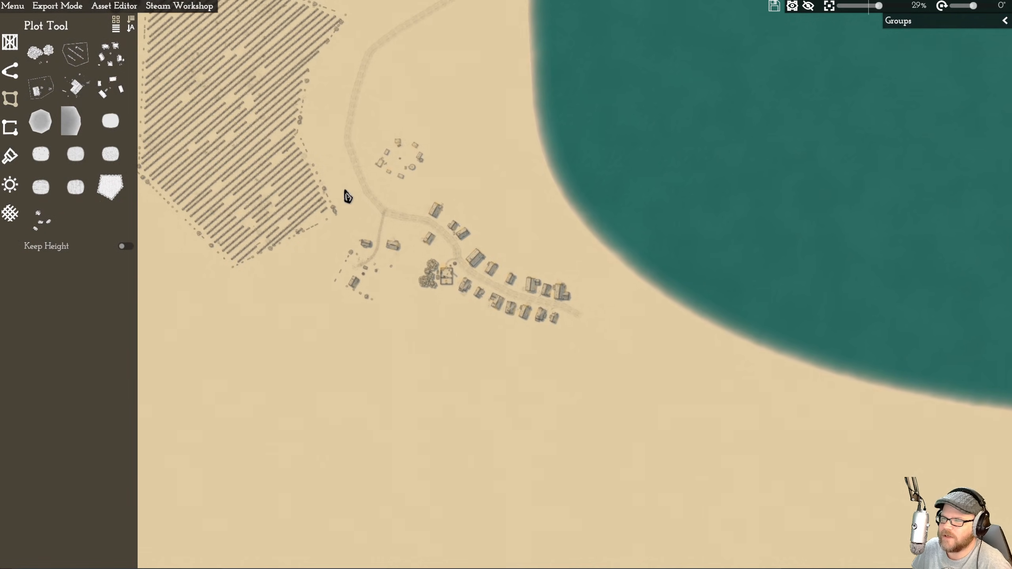
left_click(113, 58)
scroll(417, 199, "up", 3)
scroll(715, 368, "up", 1)
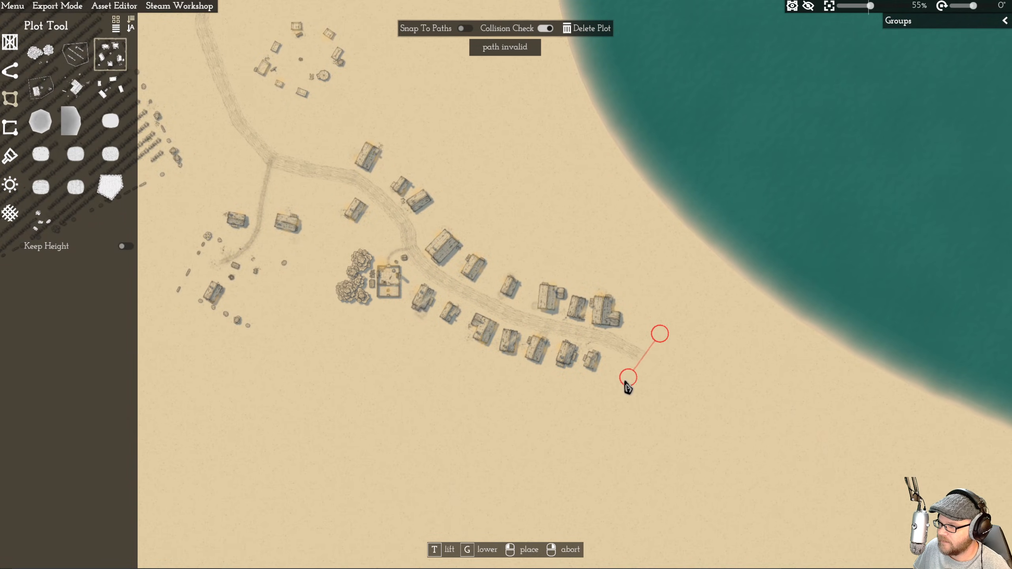
left_click(623, 383)
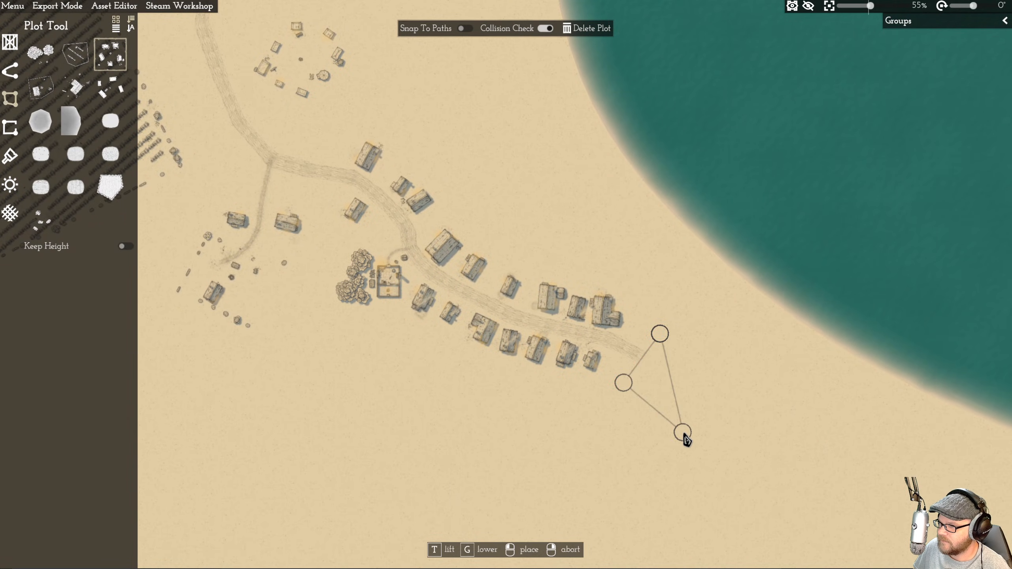
left_click(662, 336)
scroll(697, 347, "up", 5)
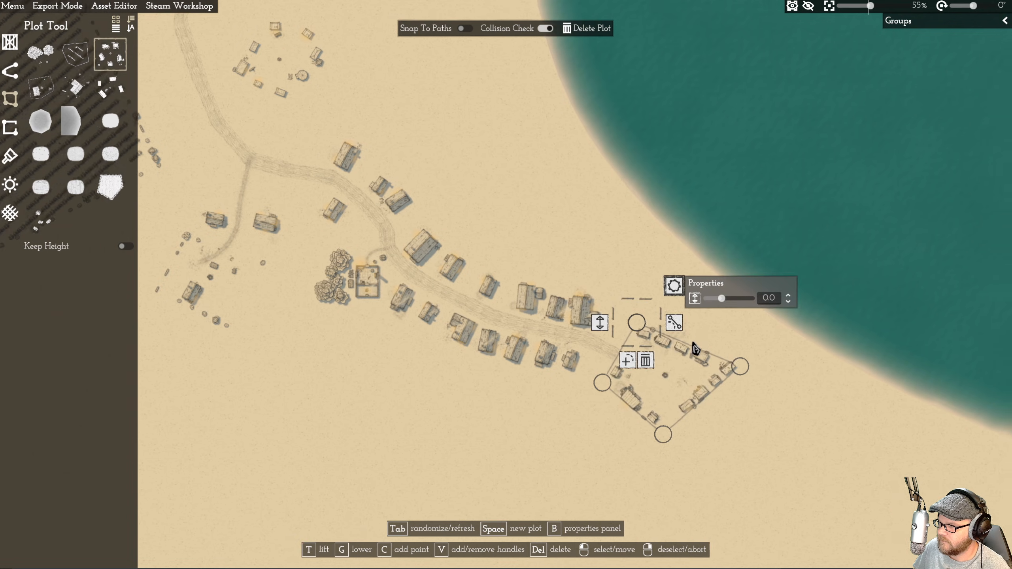
right_click(652, 363)
- Outline the new eastern camp with a five-cornered Ground with stones plot
key("a")
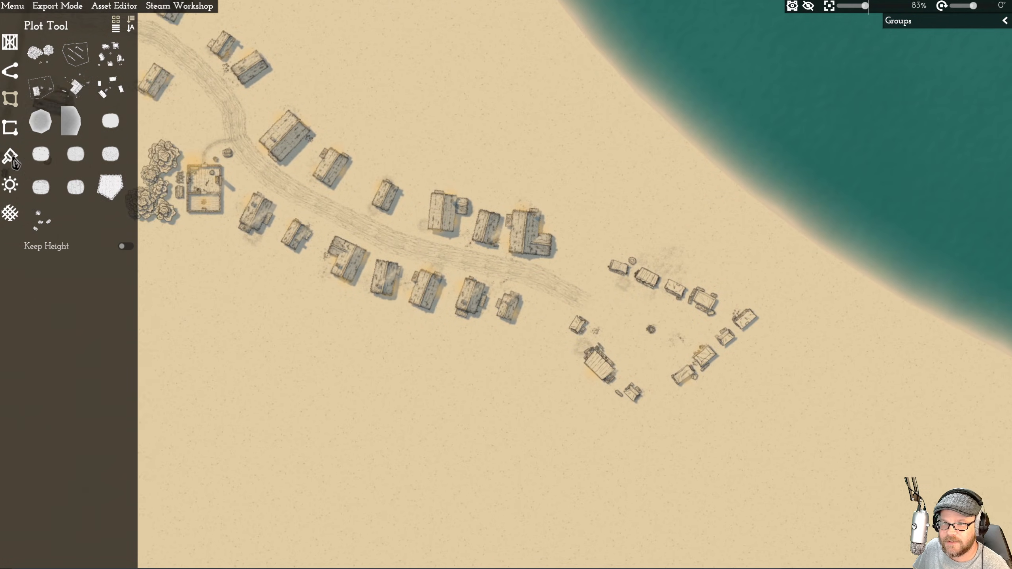
left_click(121, 163)
left_click(564, 350)
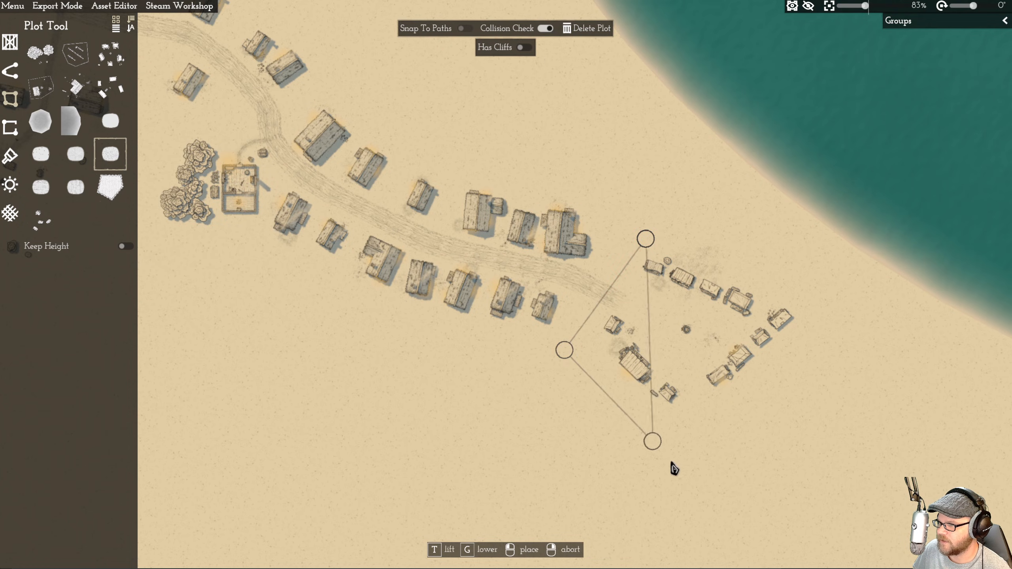
left_click(697, 483)
left_click(872, 377)
left_click(783, 247)
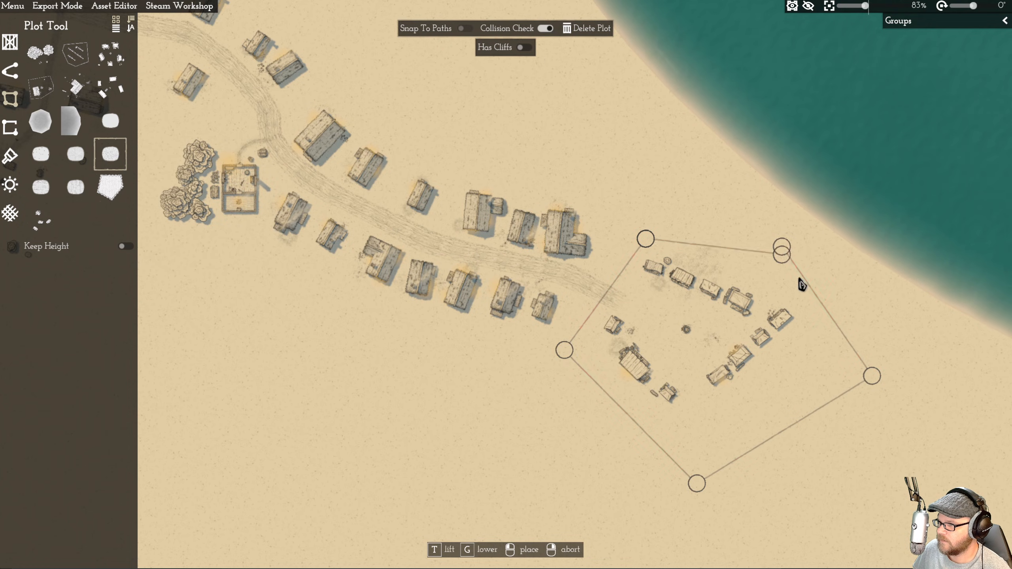
right_click(824, 280)
- Pull four corners of the stony ground plot inward to fit closely around the camp, and deselect the plot
left_click_drag(874, 377, 789, 329)
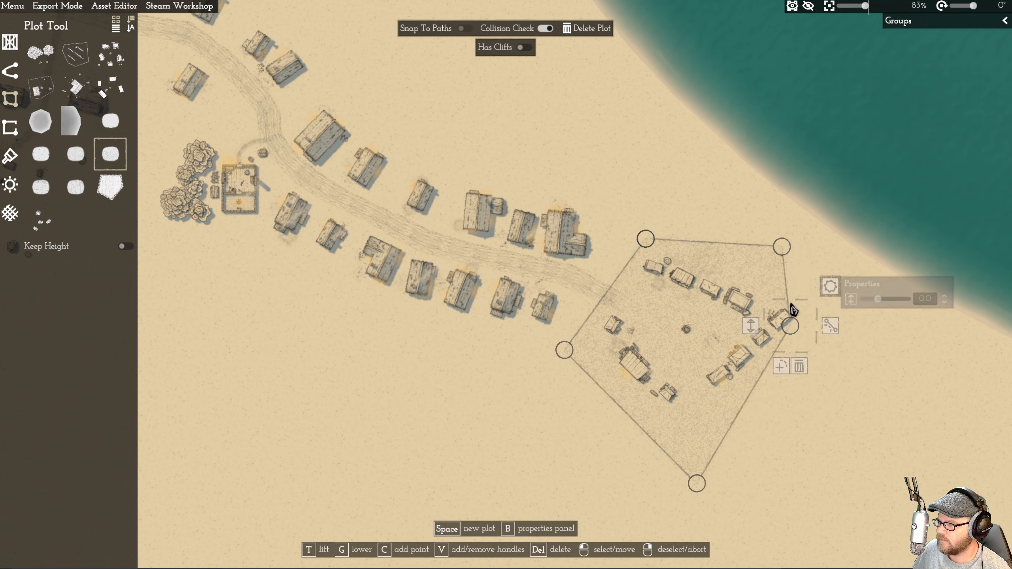
left_click_drag(780, 248, 733, 284)
left_click_drag(694, 478, 677, 423)
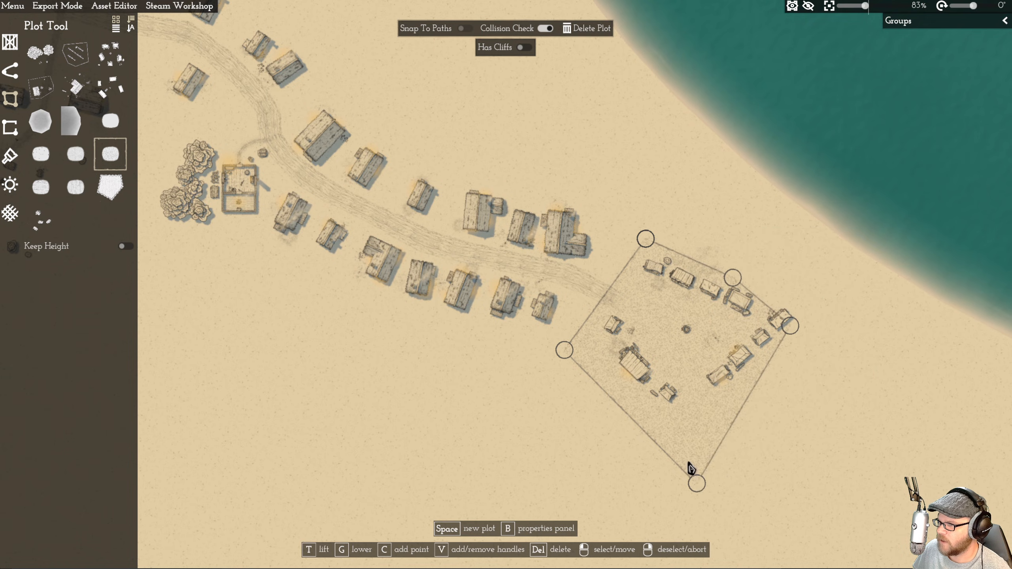
left_click_drag(565, 352, 586, 344)
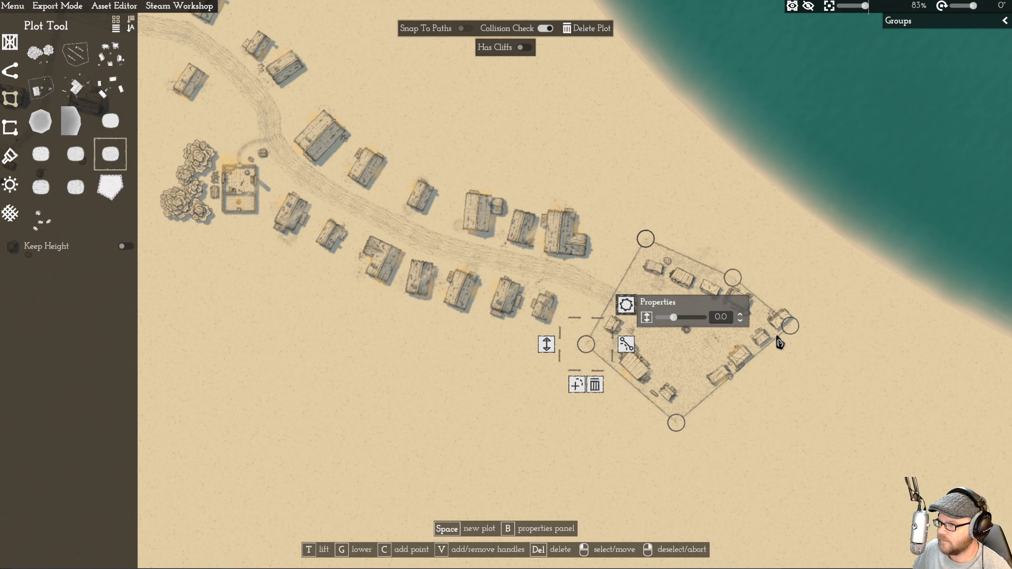
right_click(713, 221)
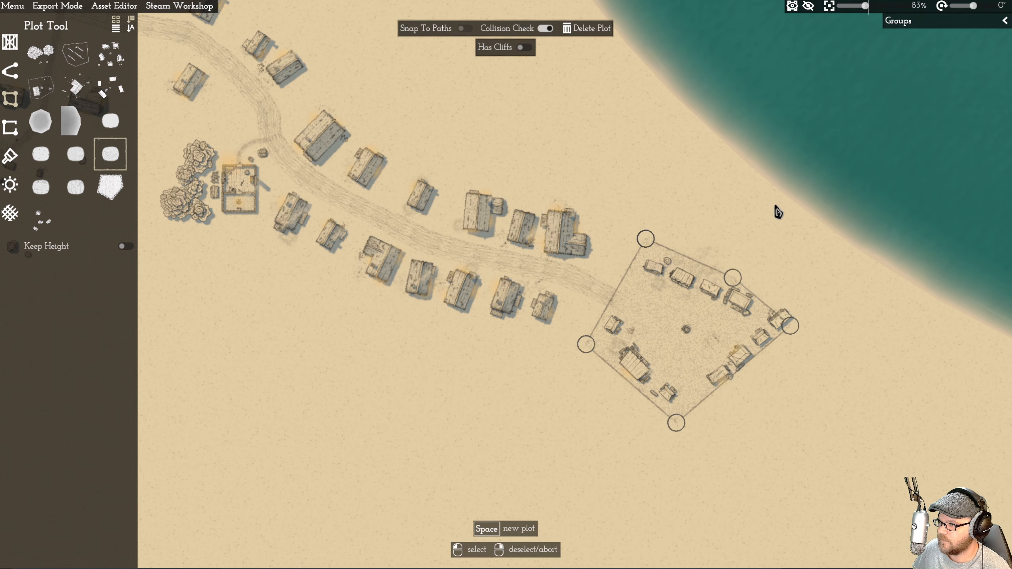
scroll(727, 341, "up", 5)
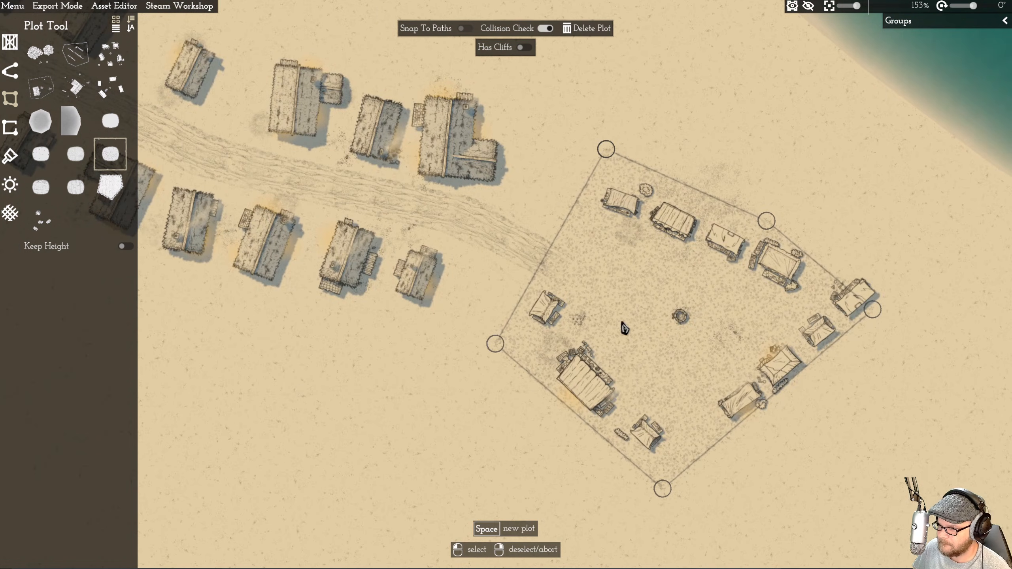
key("space")
right_click(550, 192)
scroll(551, 192, "down", 6)
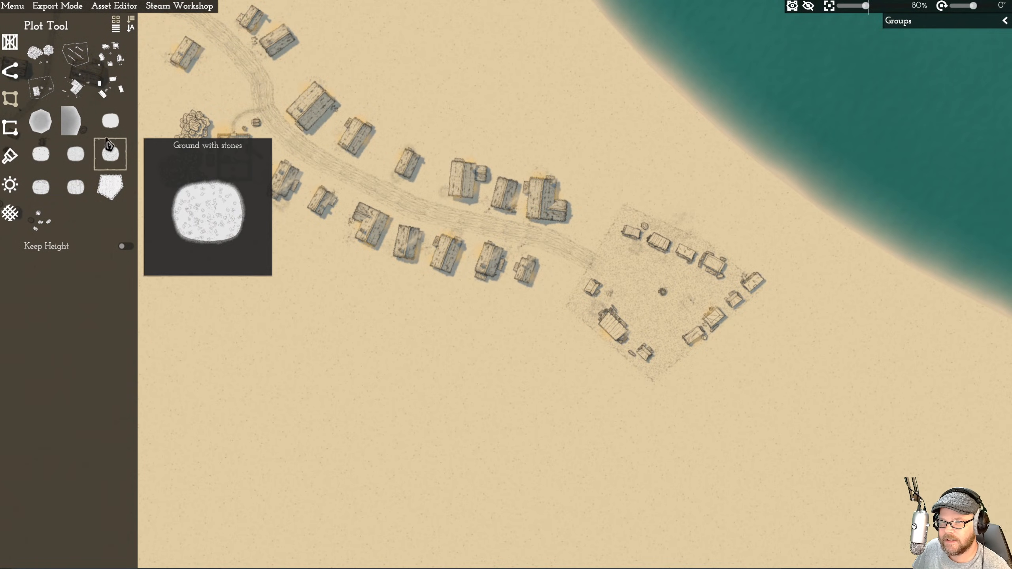
- Look through the Room tool's room types and the Environment light settings
left_click(9, 130)
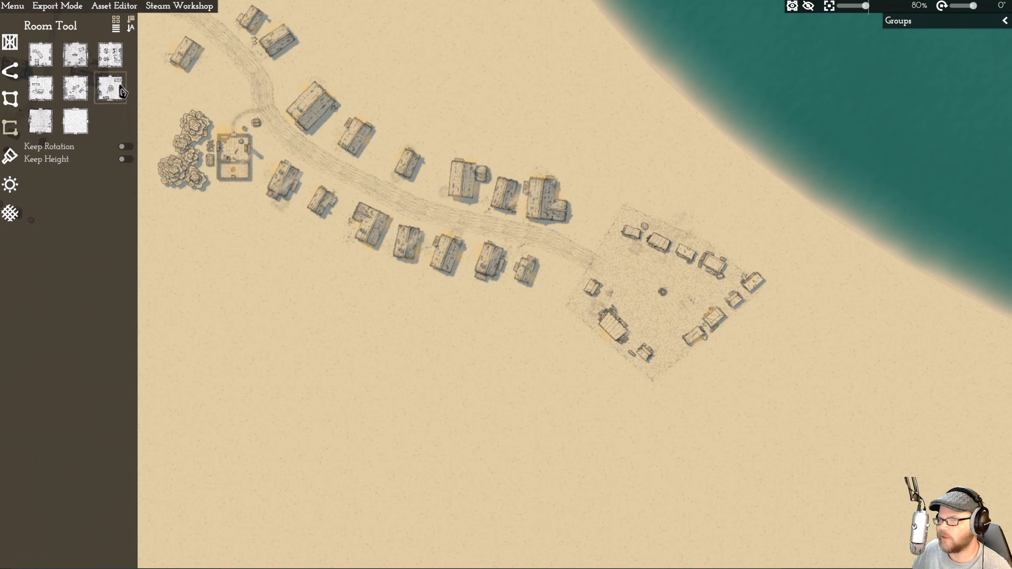
scroll(495, 140, "up", 3)
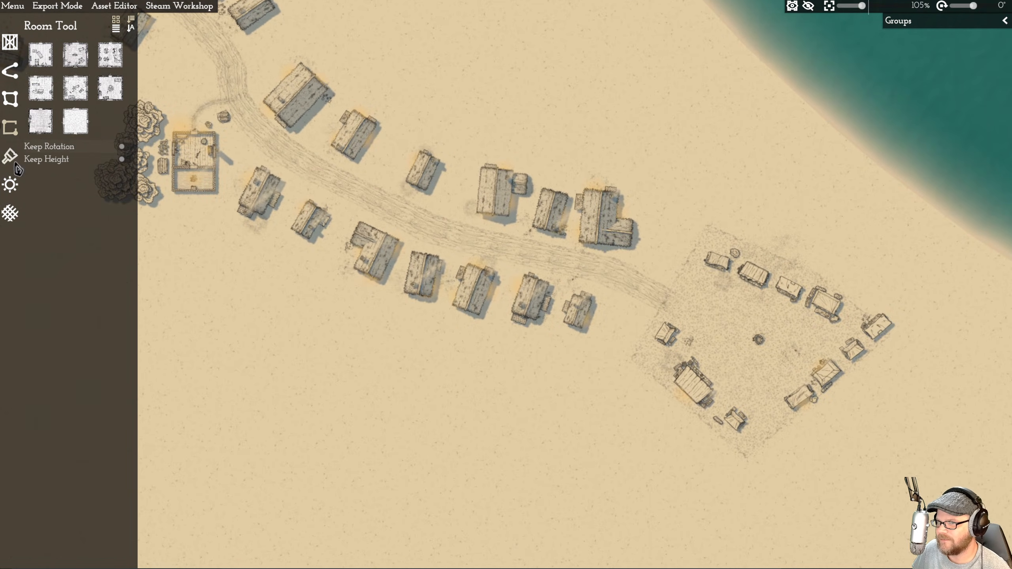
left_click(10, 156)
left_click(15, 191)
scroll(459, 181, "down", 10)
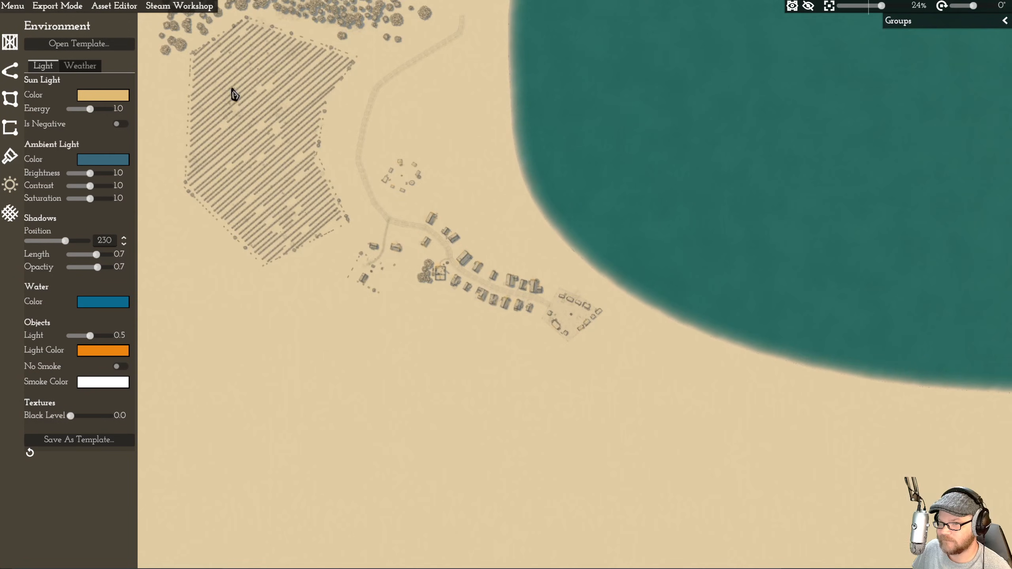
scroll(389, 199, "up", 4)
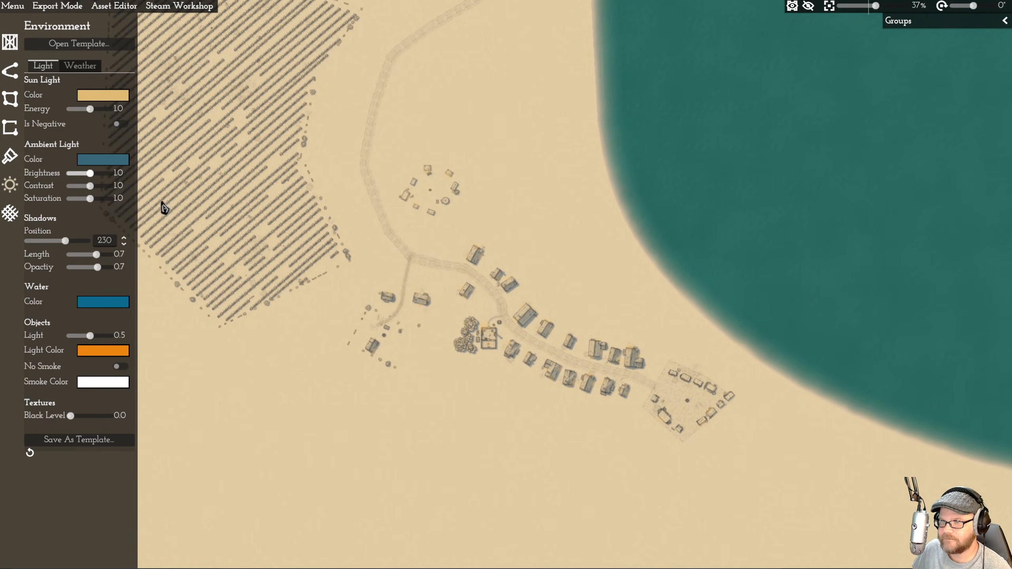
scroll(303, 143, "down", 2)
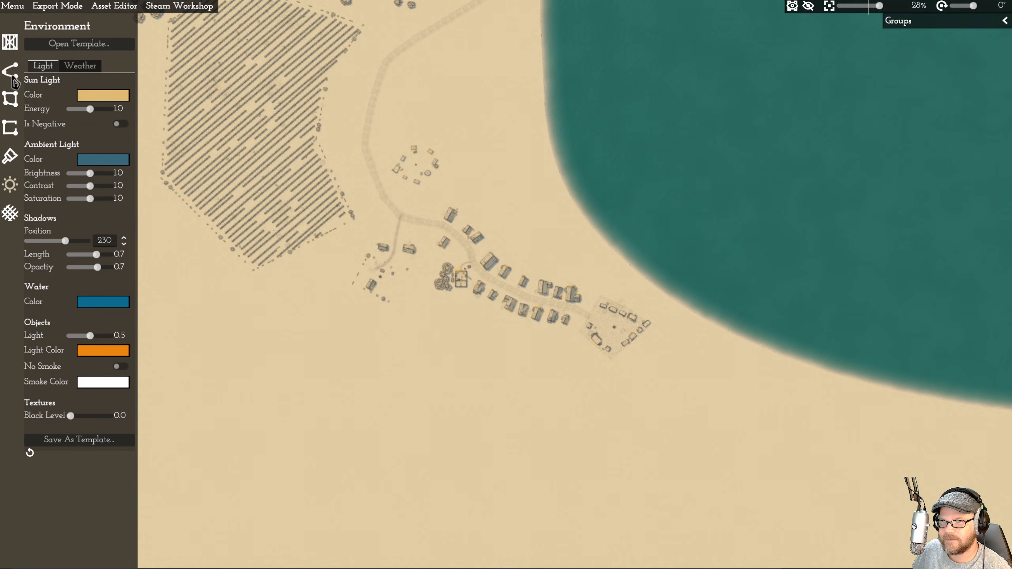
- Draw a curved road as a nearly closed loop between the village houses and the coast, and deselect it
left_click(12, 77)
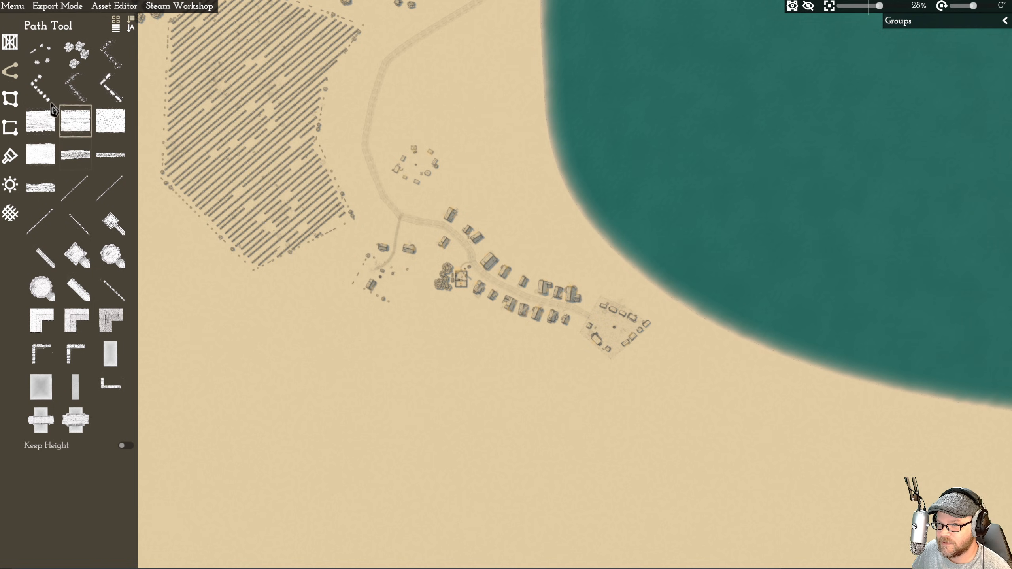
left_click(50, 130)
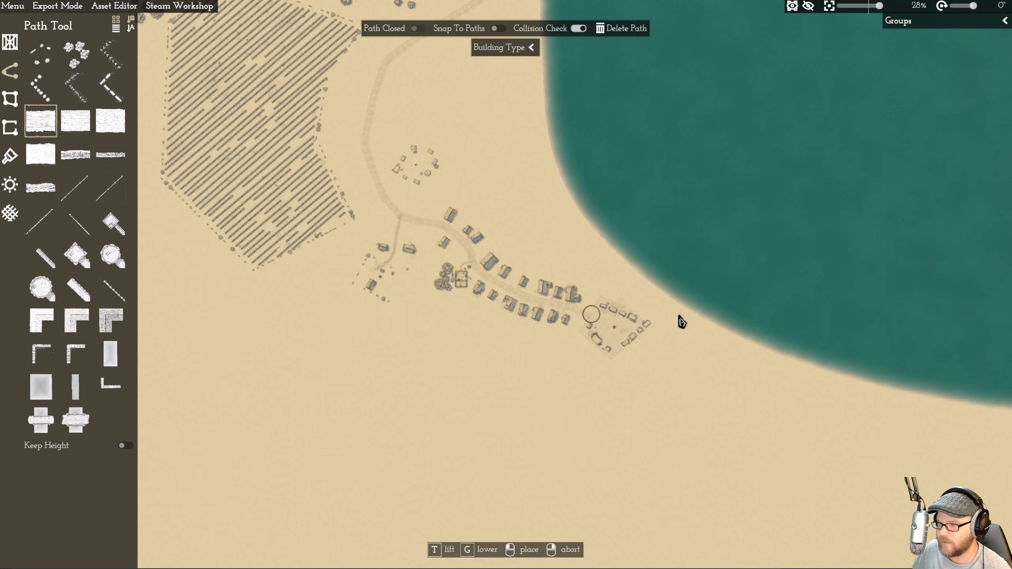
scroll(671, 320, "up", 2)
left_click_drag(432, 172, 481, 203)
scroll(481, 204, "up", 3)
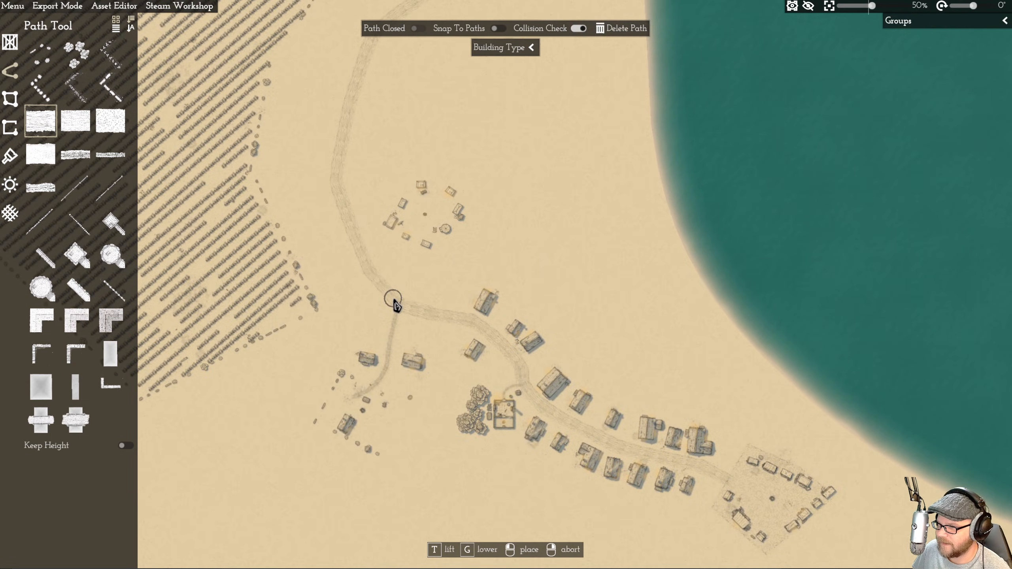
scroll(493, 185, "down", 3)
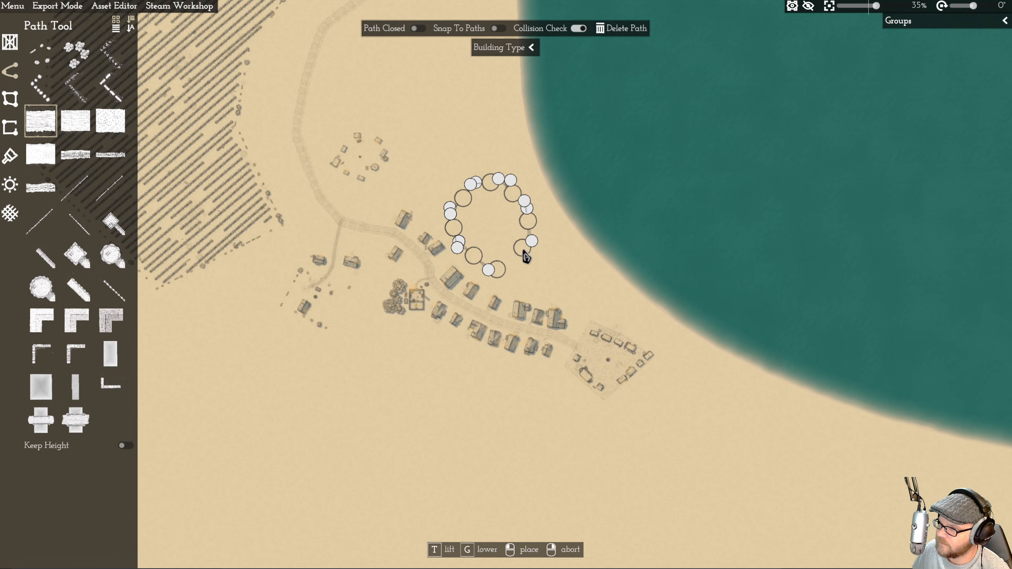
right_click(499, 274)
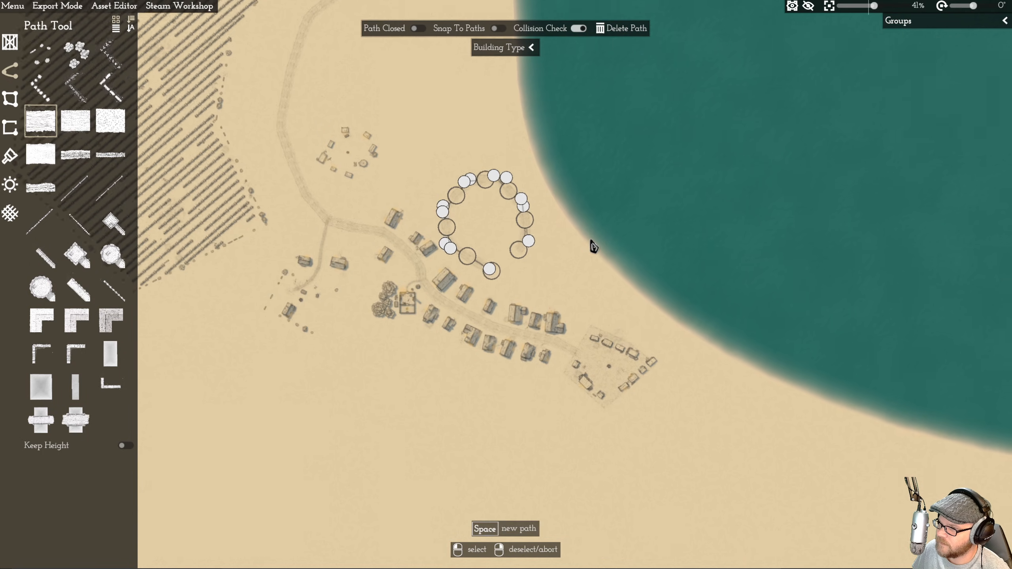
scroll(592, 243, "up", 3)
left_click(489, 259)
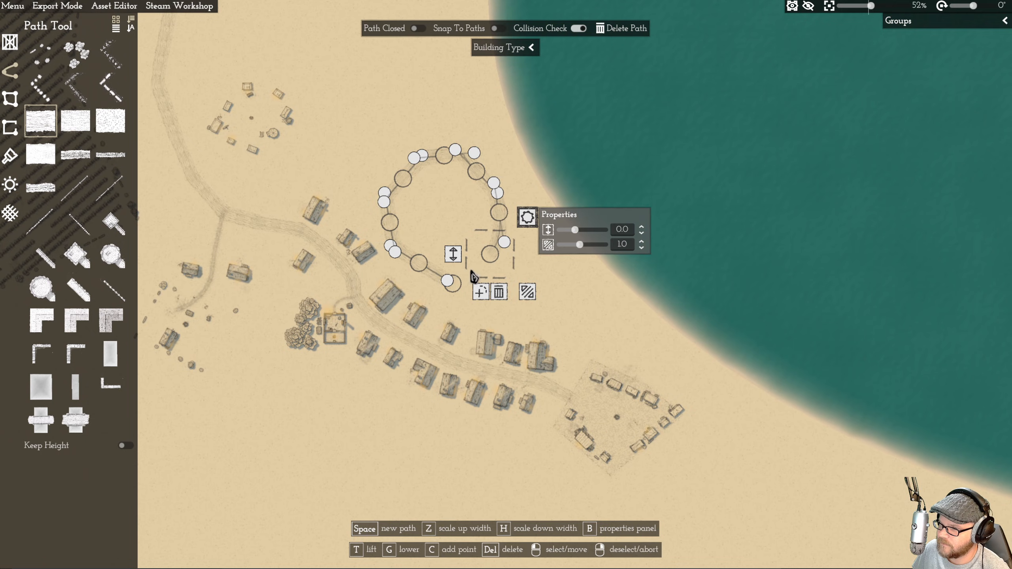
right_click(463, 205)
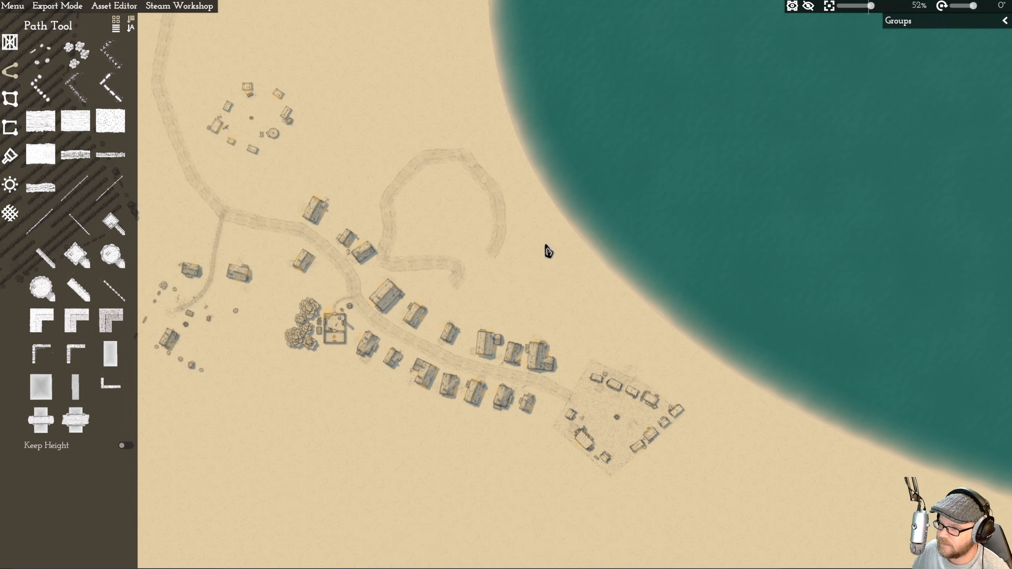
- Realign the curve handles of the loop road's second-to-last southern point so that the road runs smoothly southeast to its end
scroll(546, 254, "up", 2)
left_click(388, 283)
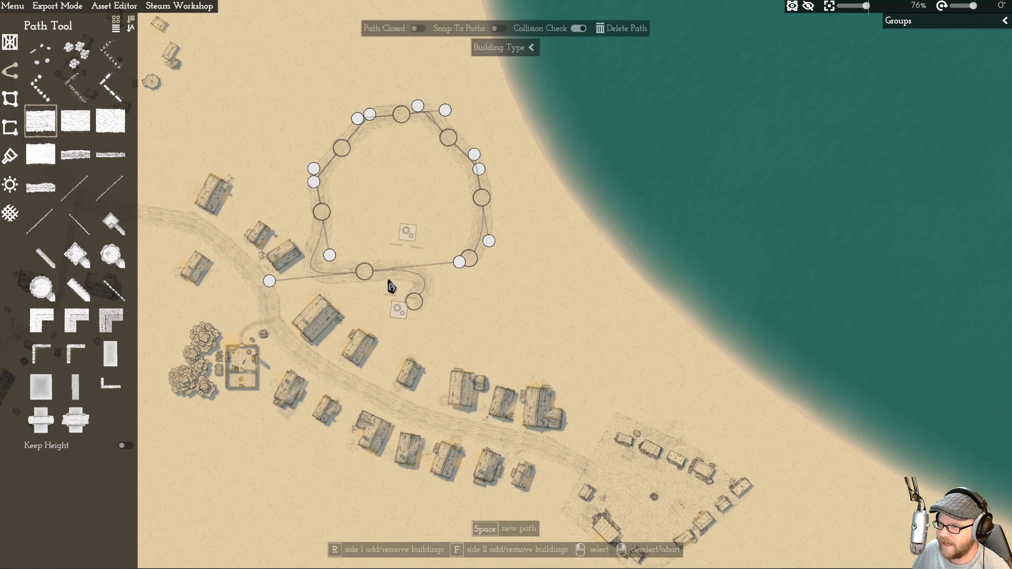
left_click(420, 296)
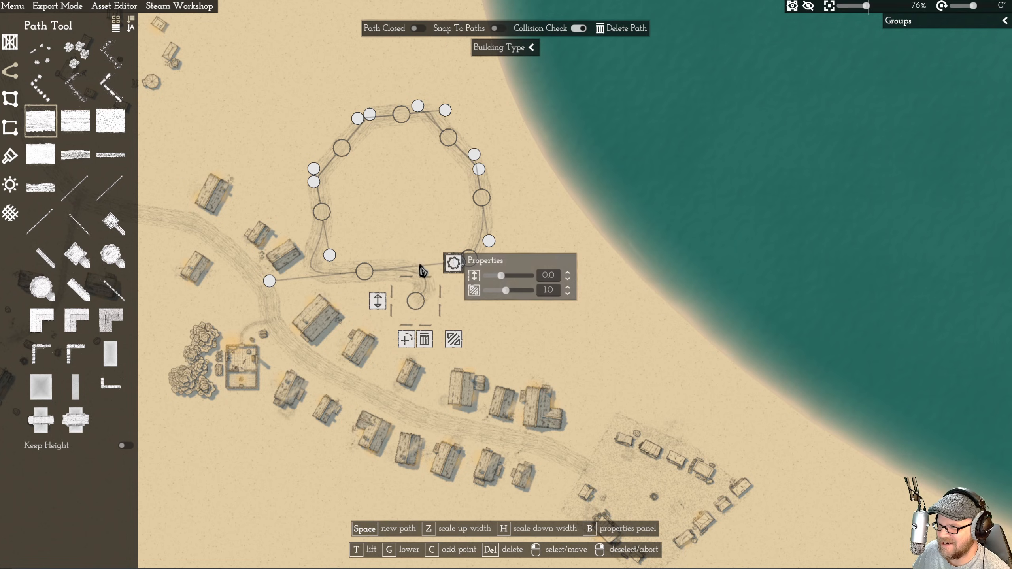
left_click(454, 265)
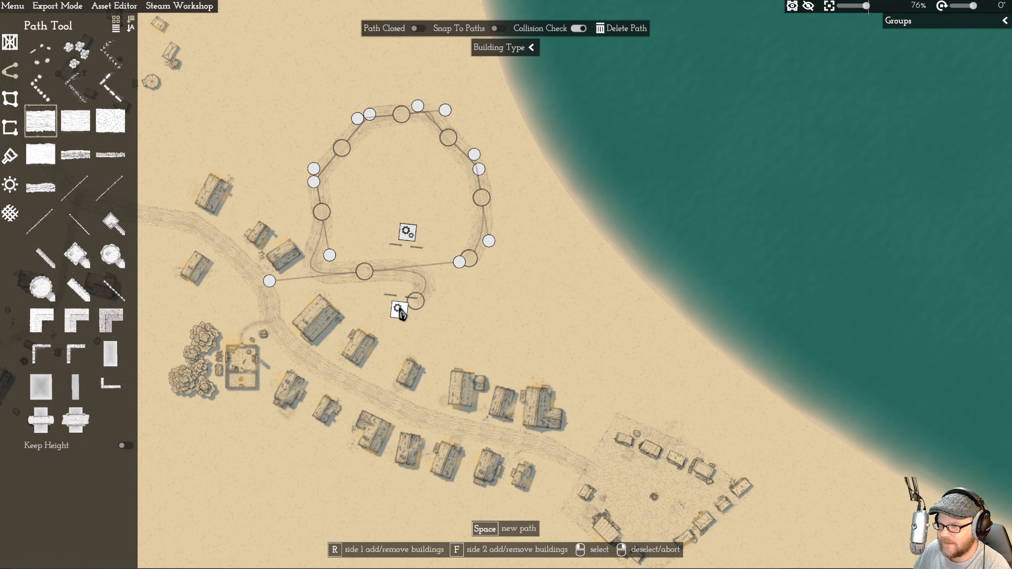
left_click(373, 272)
left_click_drag(270, 284, 316, 203)
left_click_drag(412, 343, 429, 332)
left_click(415, 301)
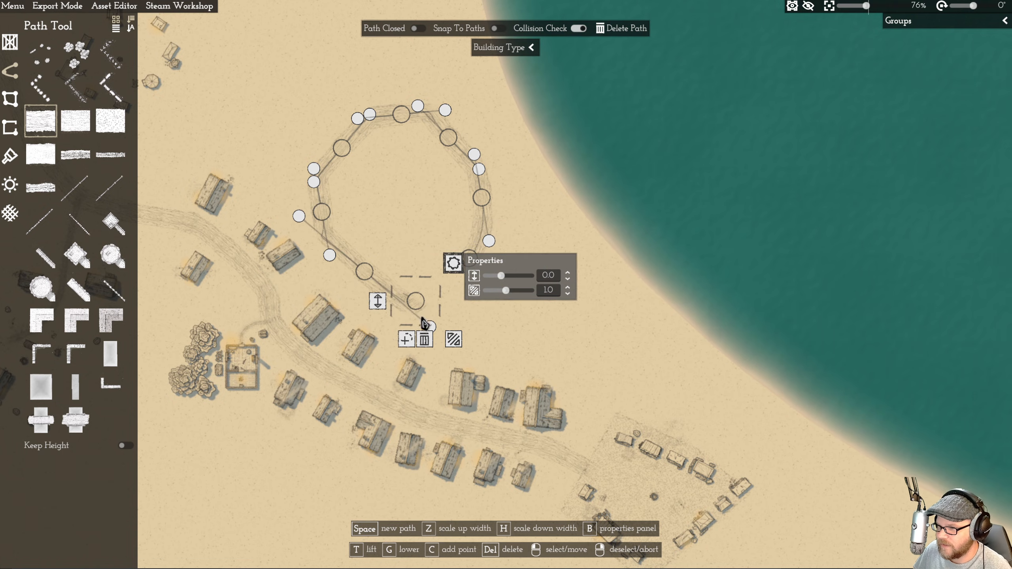
right_click(433, 258)
left_click(419, 306)
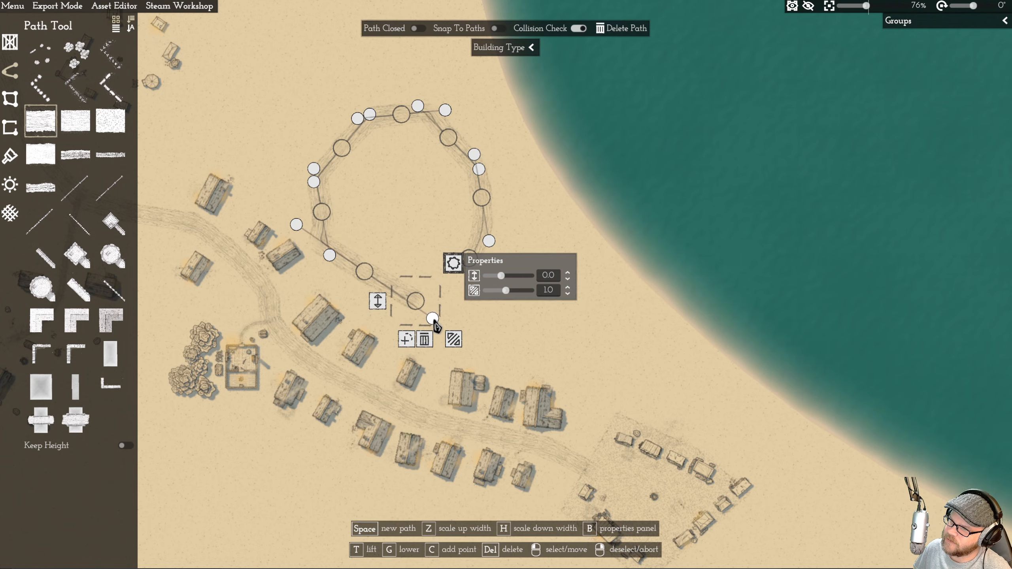
- Close the gap in the loop road by drawing a short connecting road along its southeast side
mouse_move(330, 255)
left_mouse_down()
mouse_move(352, 275)
mouse_move(332, 255)
left_mouse_up()
right_click(383, 201)
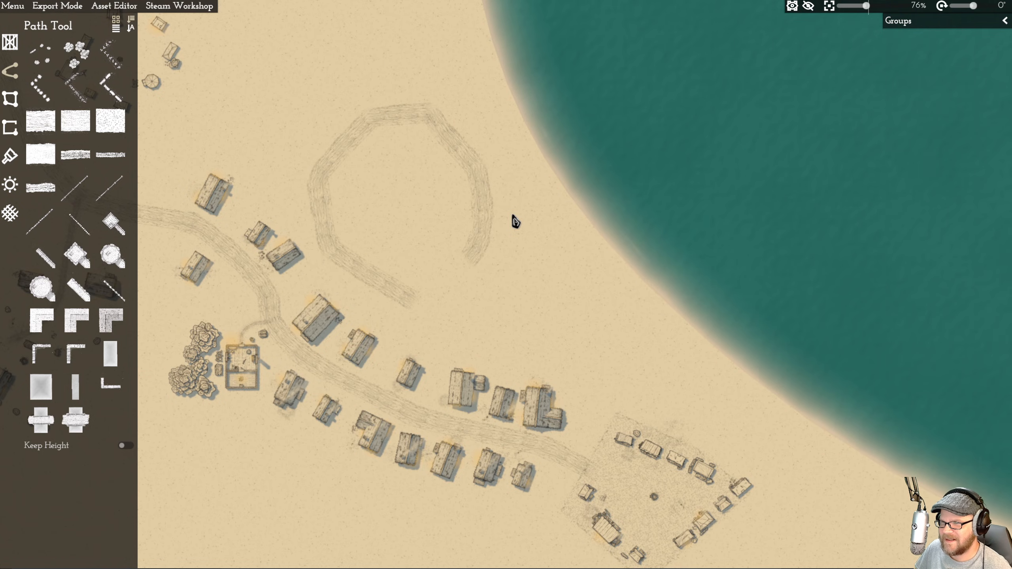
left_click(41, 128)
left_click(480, 243)
key("space")
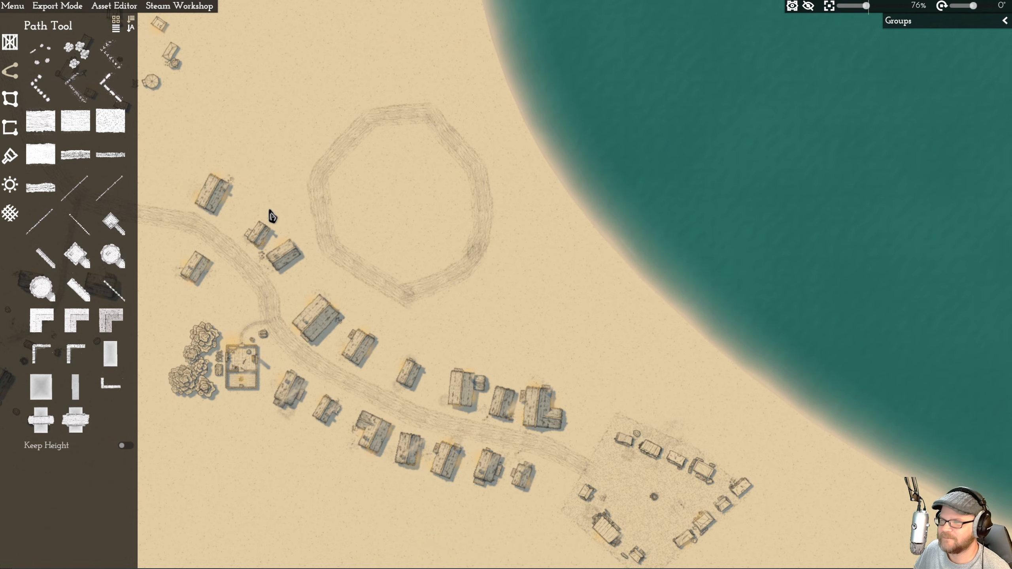
- Draw a curved road arching from the western road junction, north of the houses, to the loop's northwest side
scroll(314, 204, "down", 4)
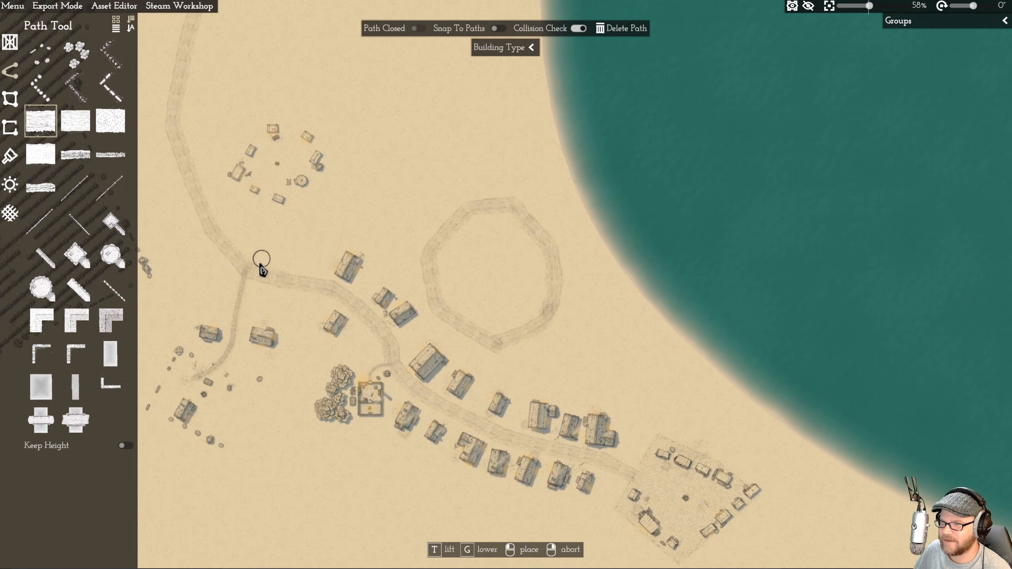
left_click(351, 195)
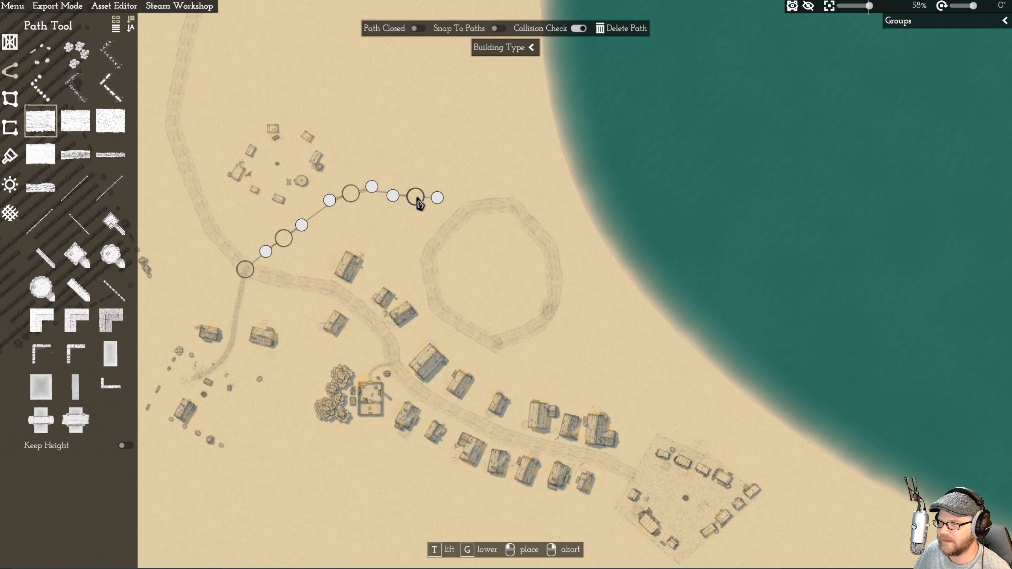
left_click(453, 231)
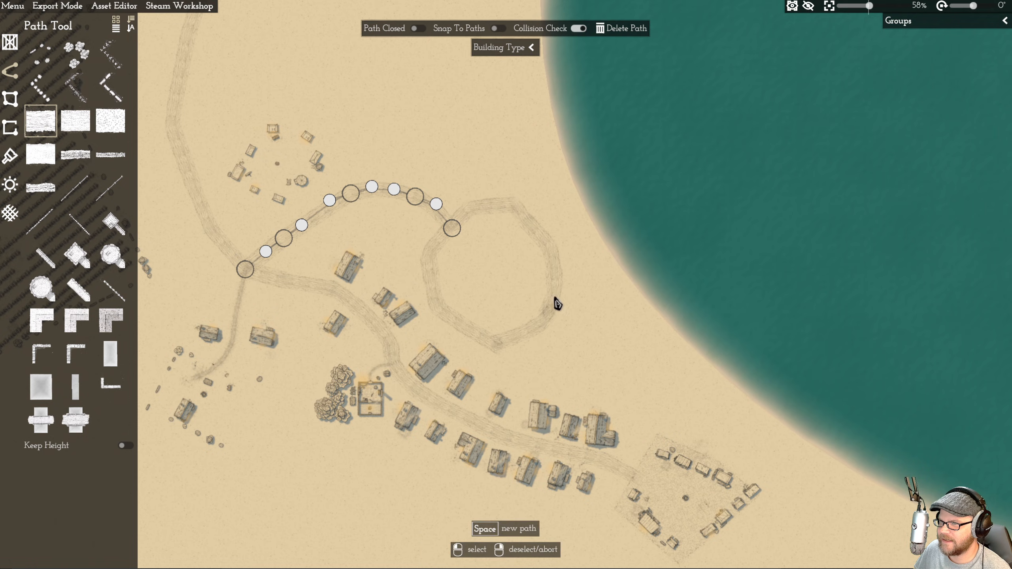
key("space")
- Draw a road from the loop's southeast side along the coast, curving around the camp plot's eastern end
left_click(51, 134)
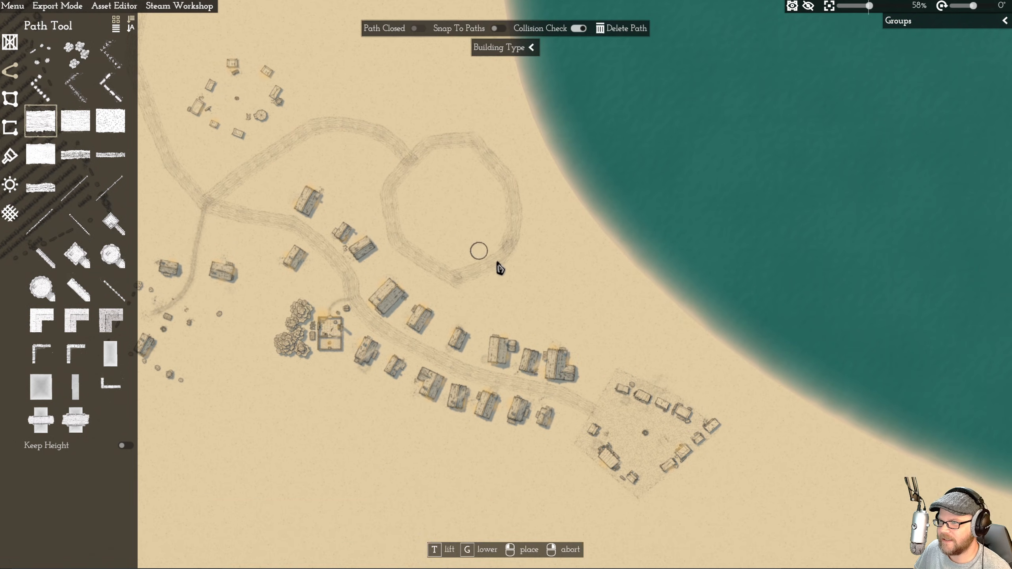
left_click(579, 294)
left_click(638, 345)
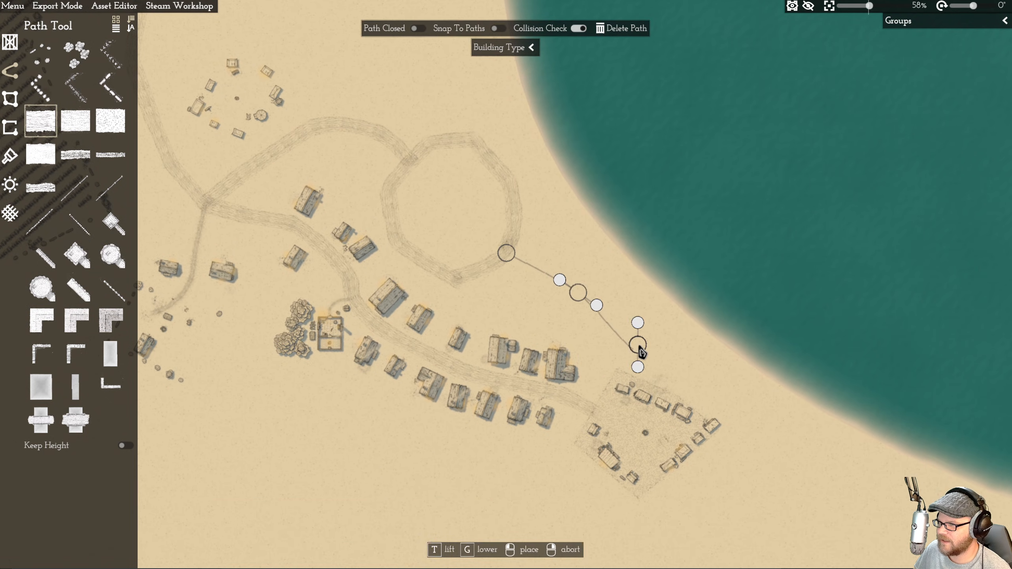
left_click(749, 416)
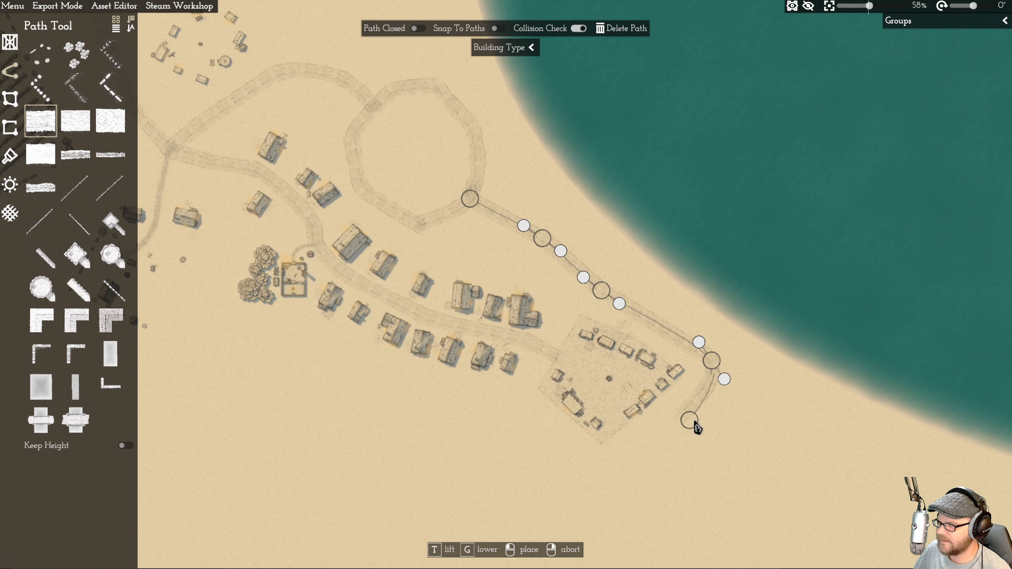
left_click(675, 420)
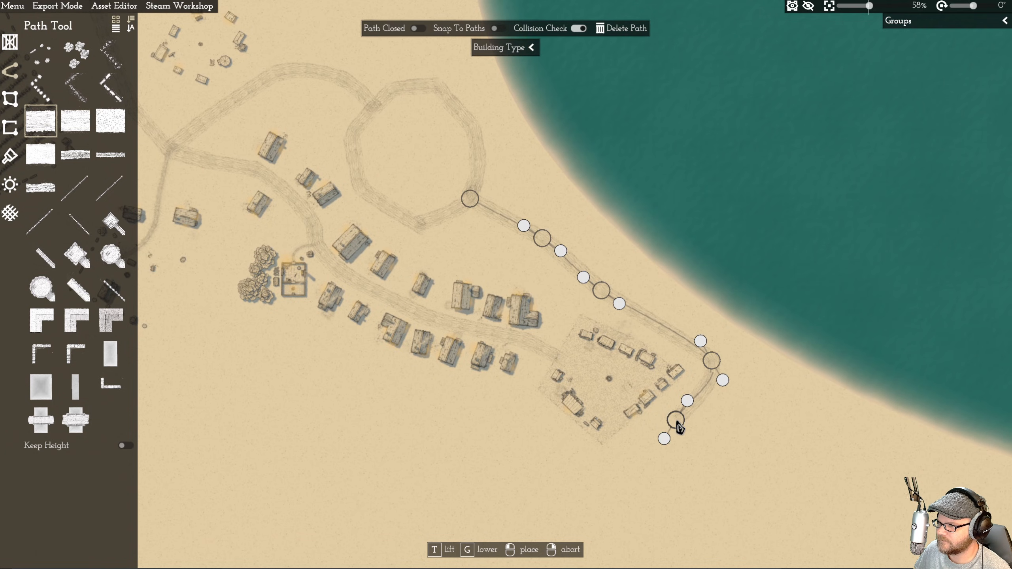
right_click(638, 398)
left_click(579, 337)
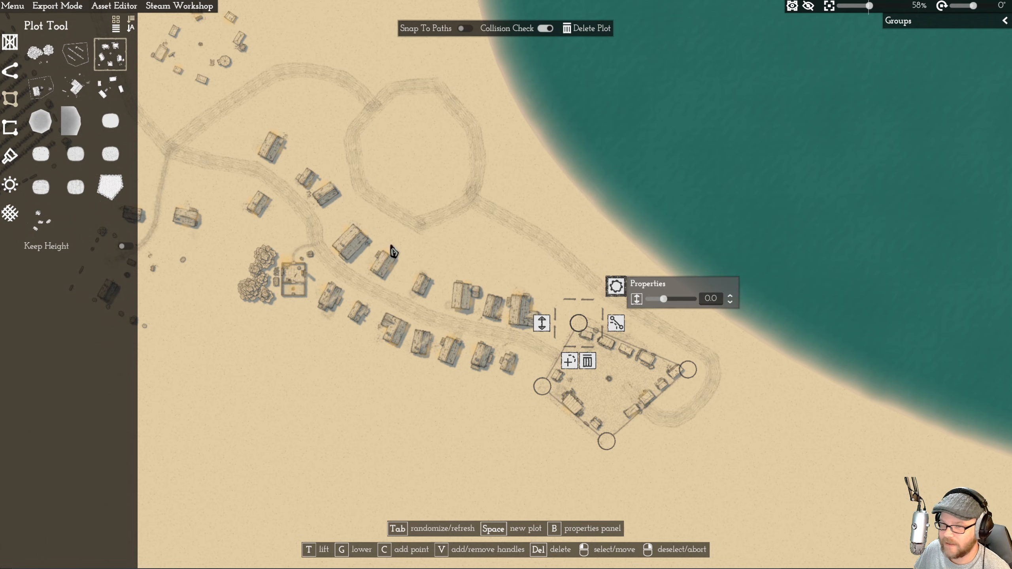
- Draw a short road of the same type linking the main village road's eastern end to the coastal road, and deselect it
left_click(9, 71)
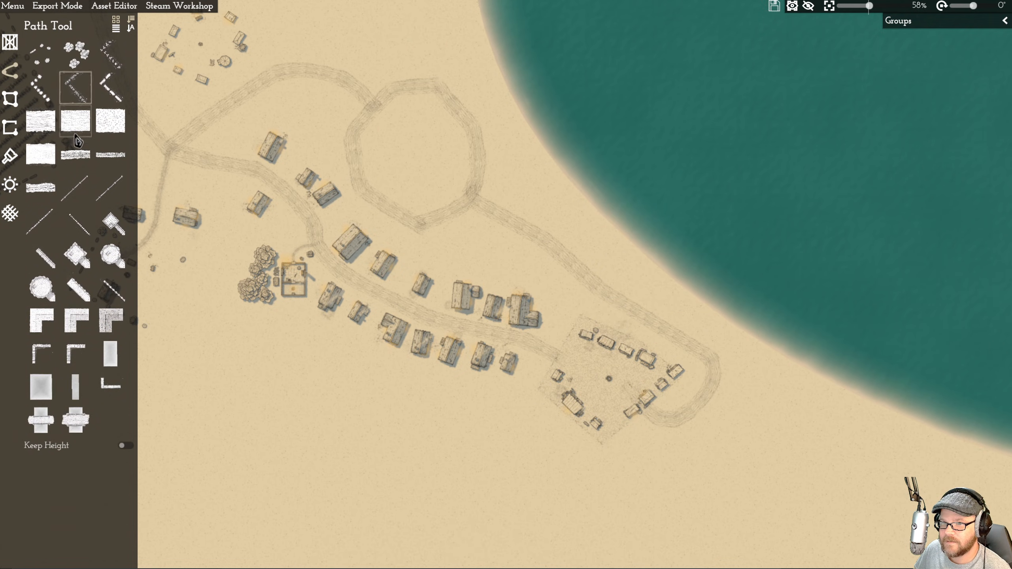
left_click(40, 121)
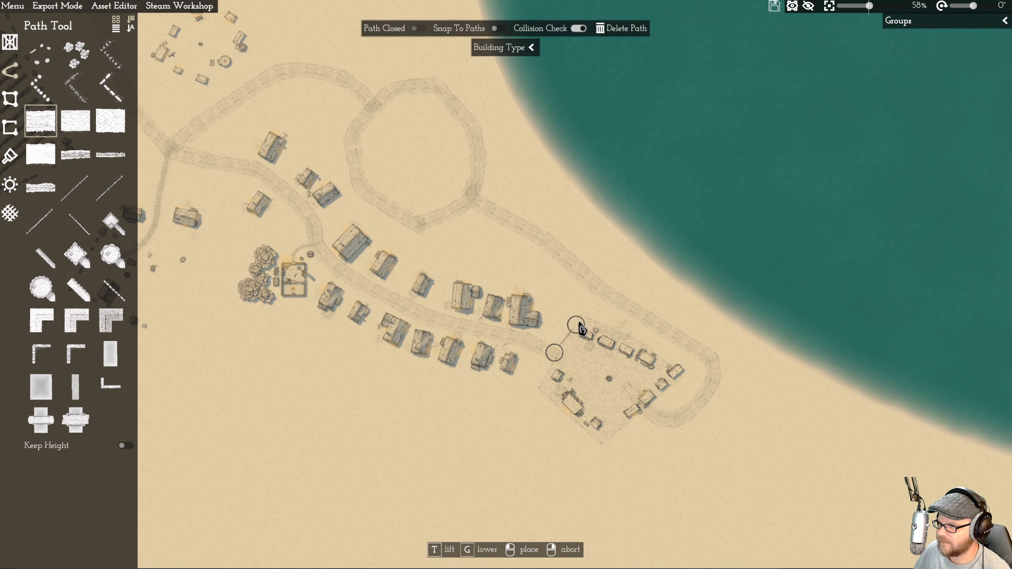
right_click(595, 285)
key("w")
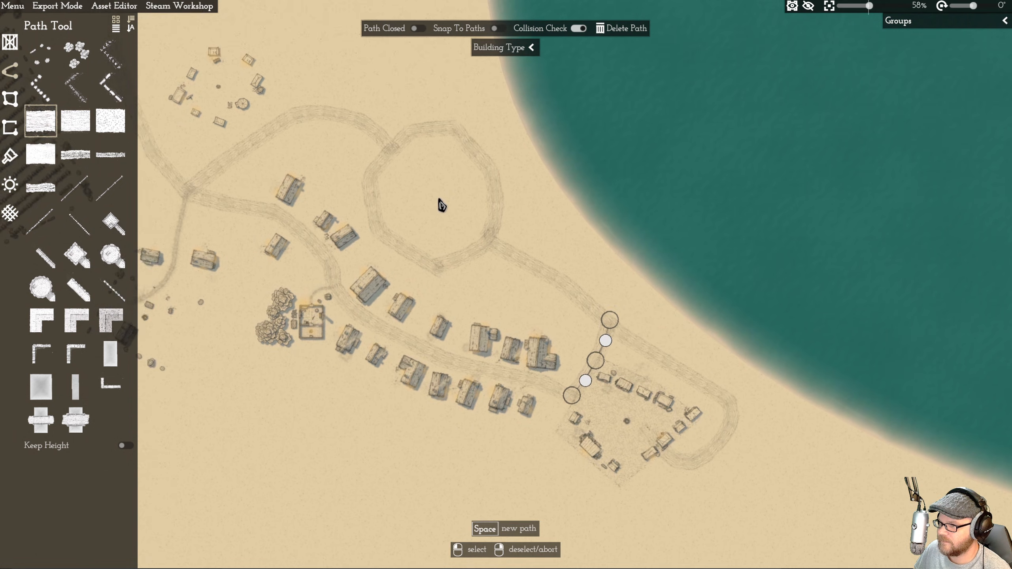
key("a")
right_click(507, 239)
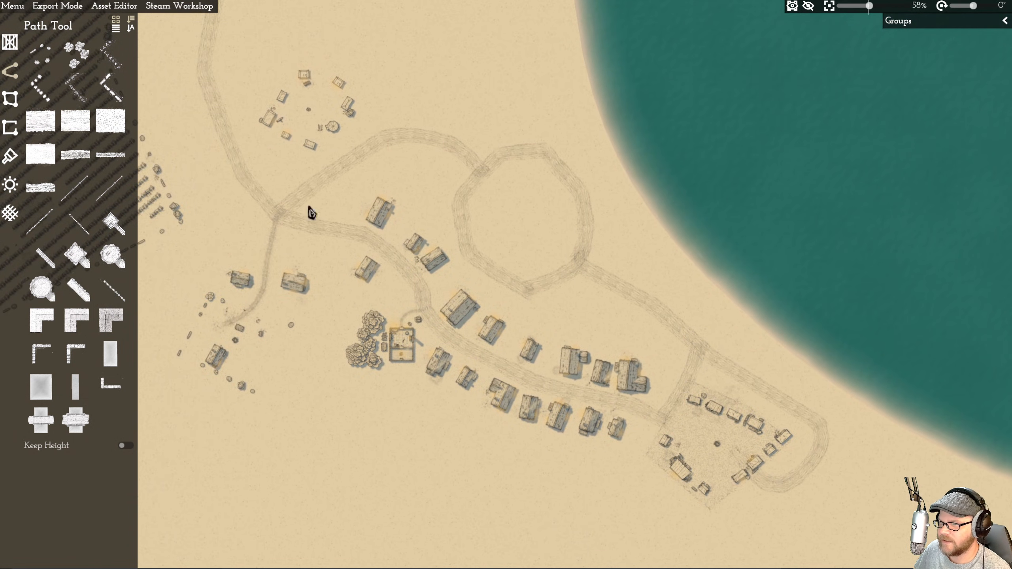
- Draw a short road from the main village road beside the walled house to the loop's southwest side, and deselect it
left_click(57, 119)
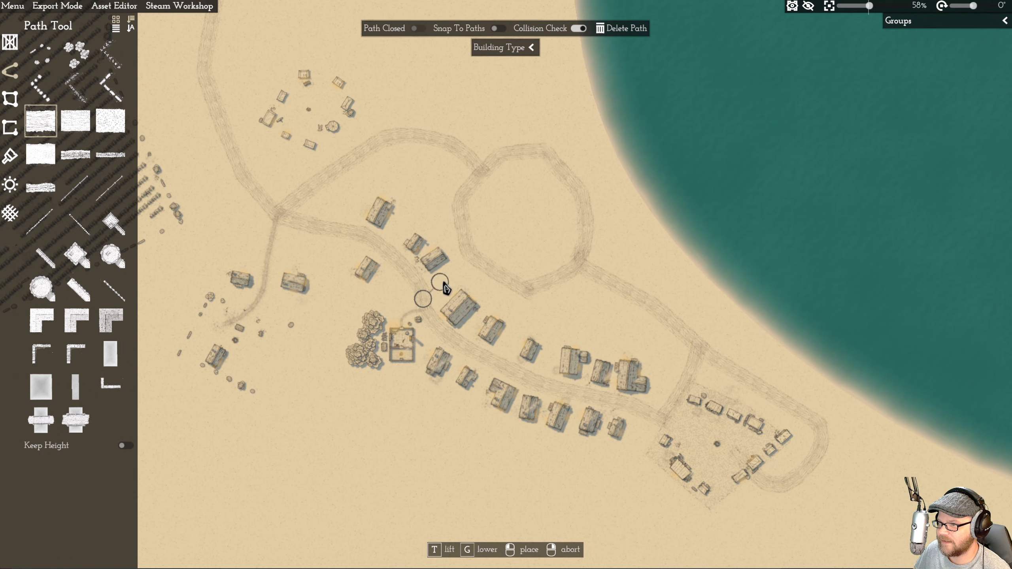
right_click(478, 262)
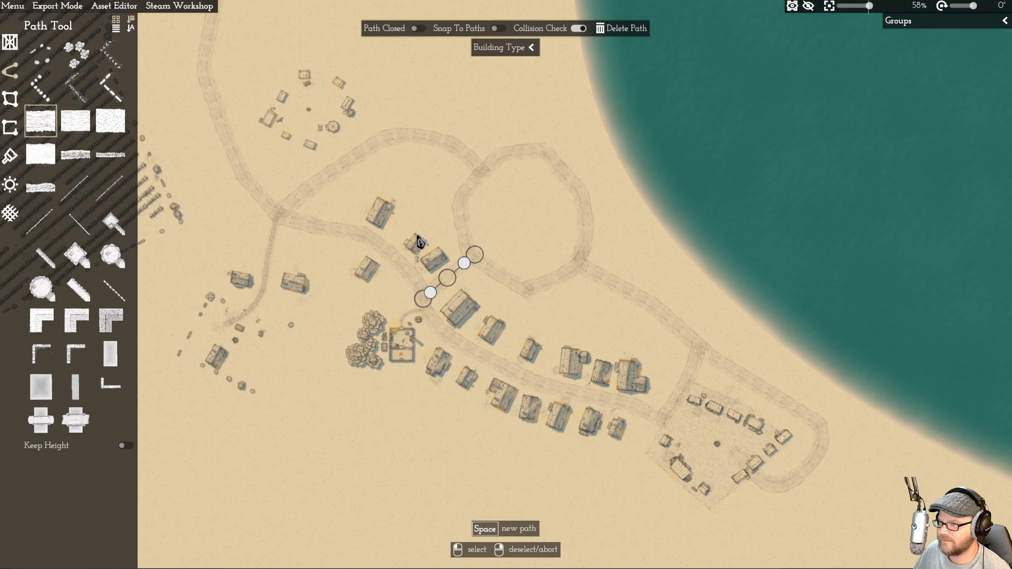
right_click(385, 201)
- Add buildings along both sides of the western stretch of the arched northern road, and deselect the road
scroll(505, 234, "up", 4)
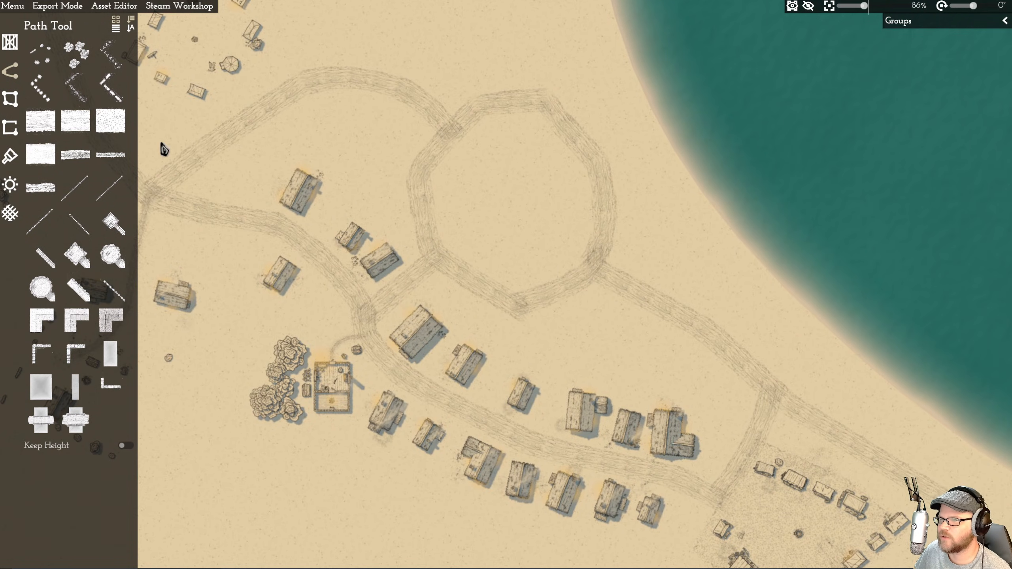
left_click(486, 109)
scroll(583, 113, "down", 3)
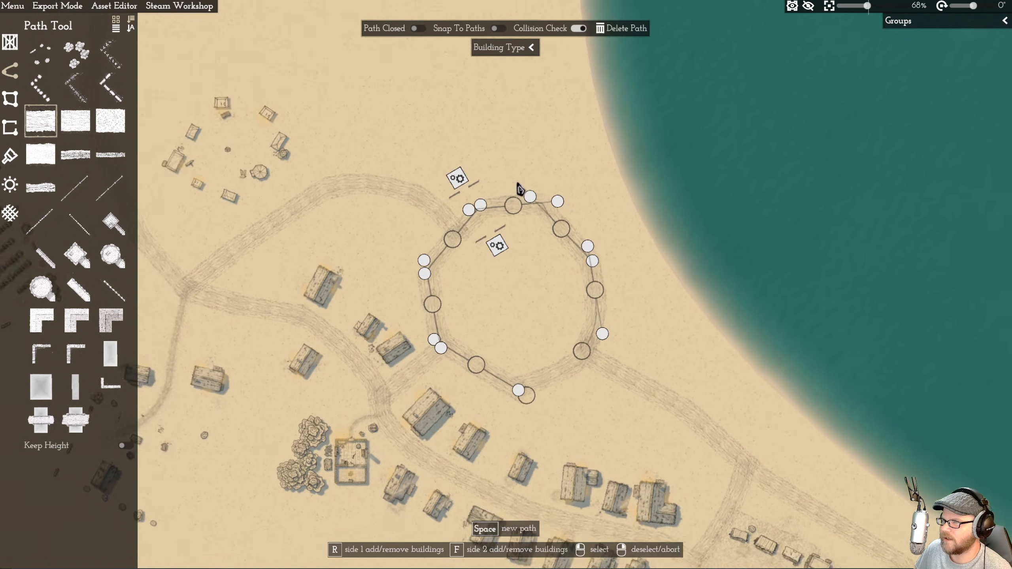
left_click(308, 215)
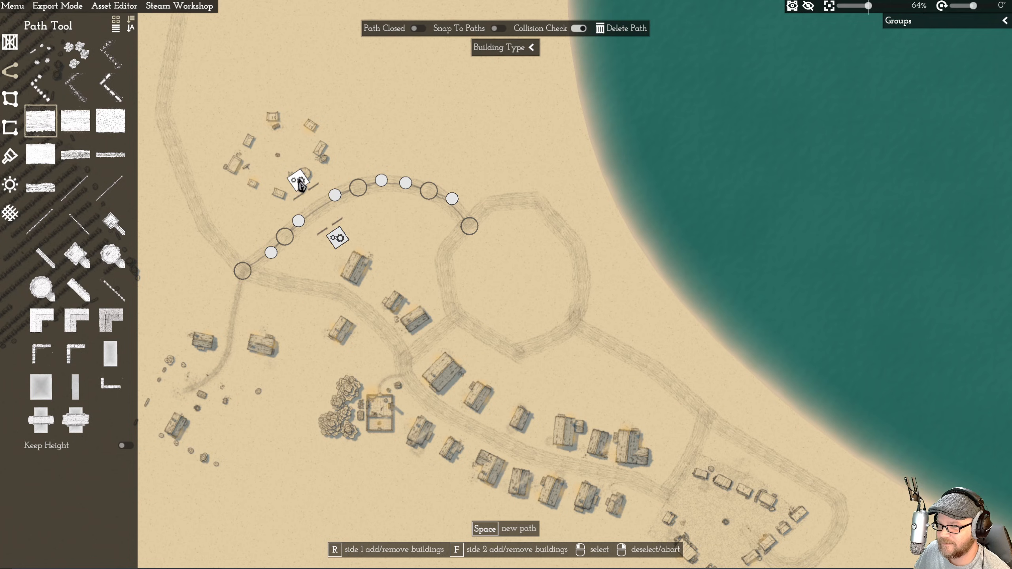
left_click(345, 232)
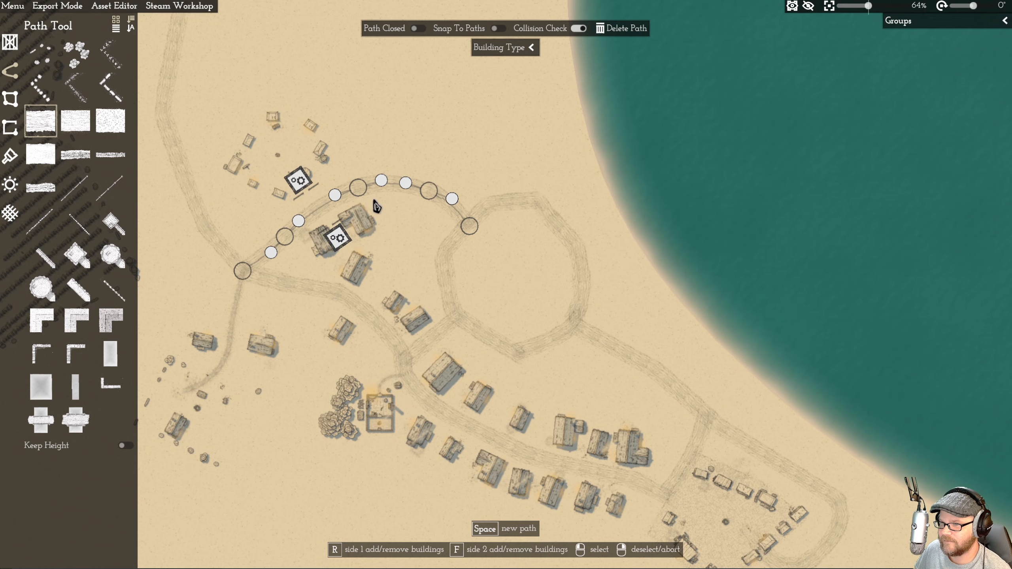
left_click(382, 181)
right_click(373, 103)
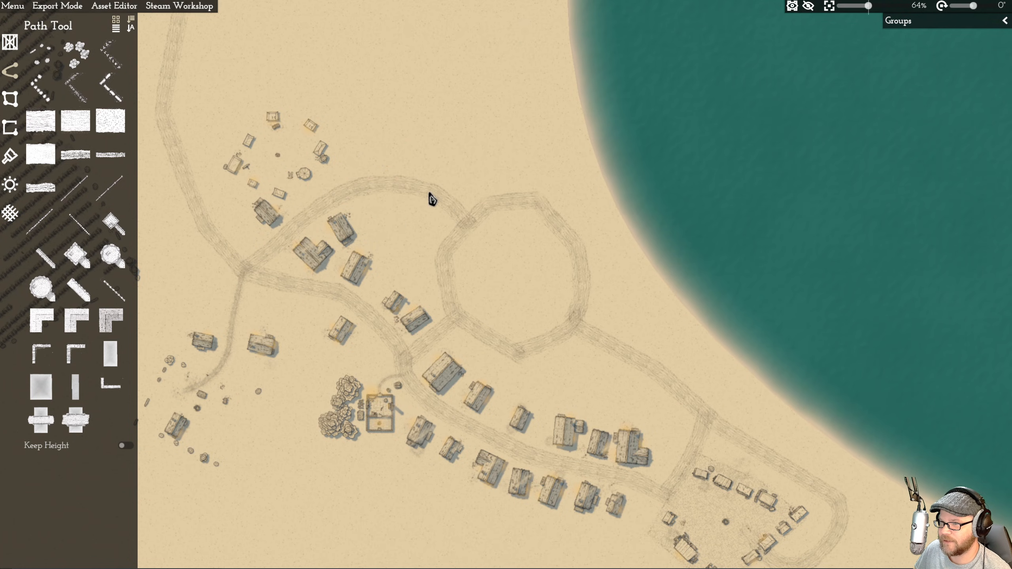
- Add buildings to the inner side of the arched road's eastern stretch and to both sides of its middle stretch
left_click(451, 201)
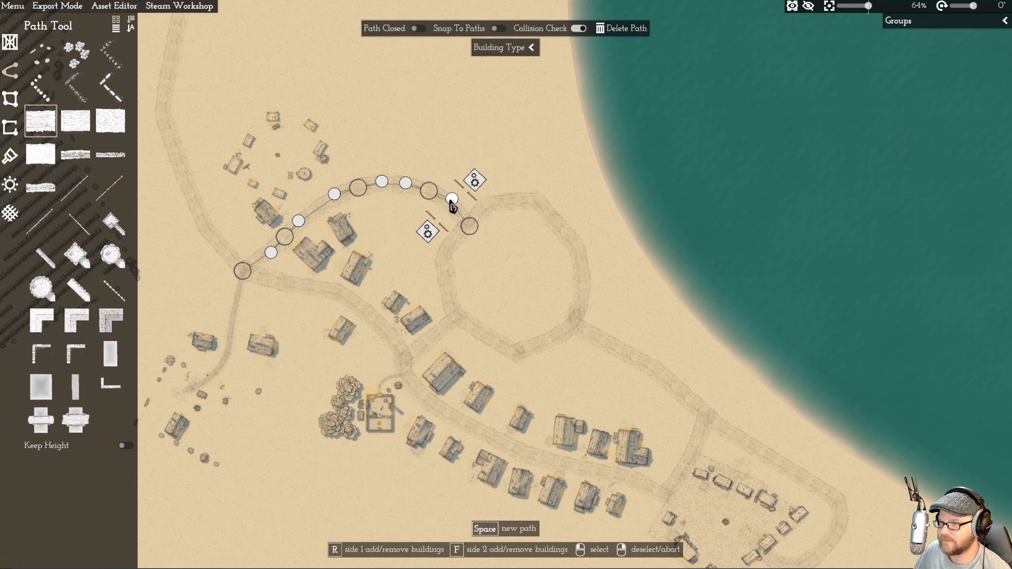
left_click(425, 237)
left_click(390, 198)
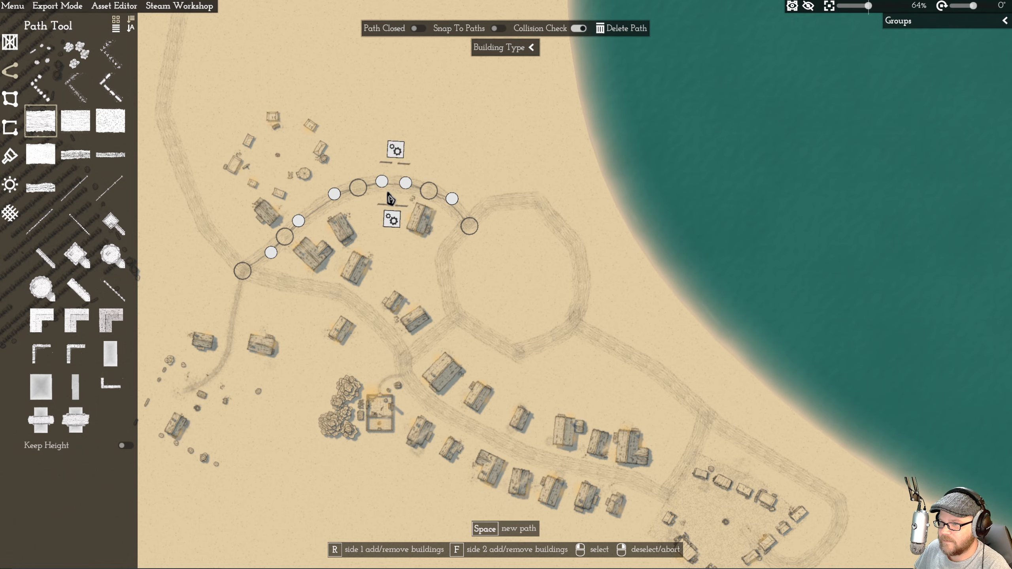
left_click(395, 163)
left_click(392, 219)
- Add buildings along the outer side of the loop road, from its north side around to the southeast
left_click(529, 192)
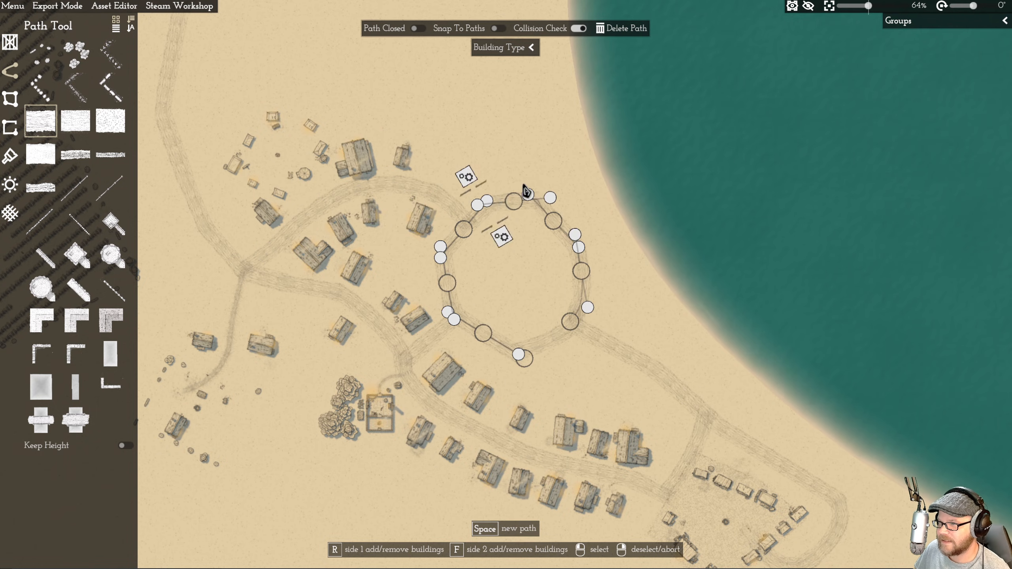
left_click(477, 182)
left_click(552, 224)
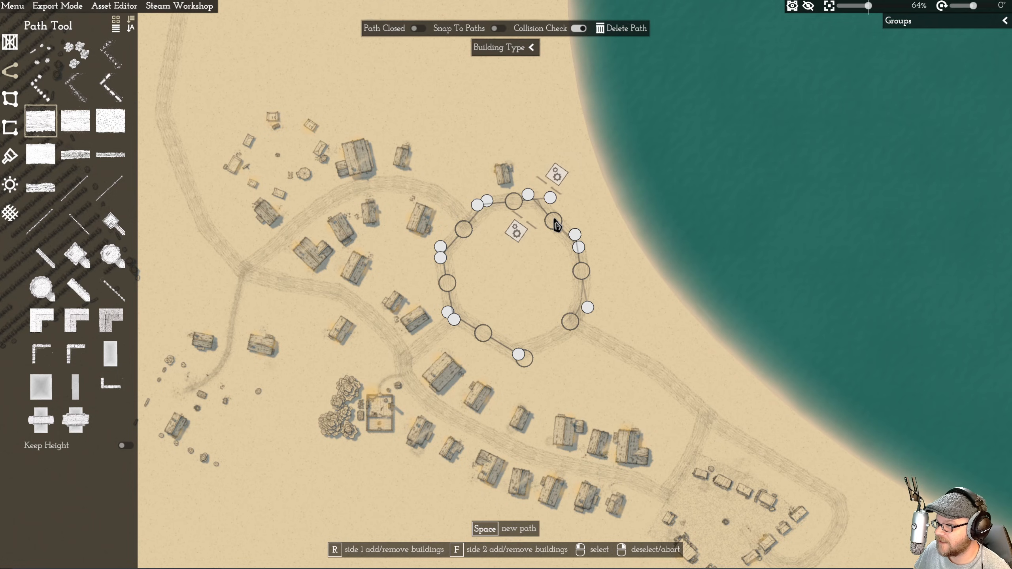
left_click(554, 171)
left_click(582, 272)
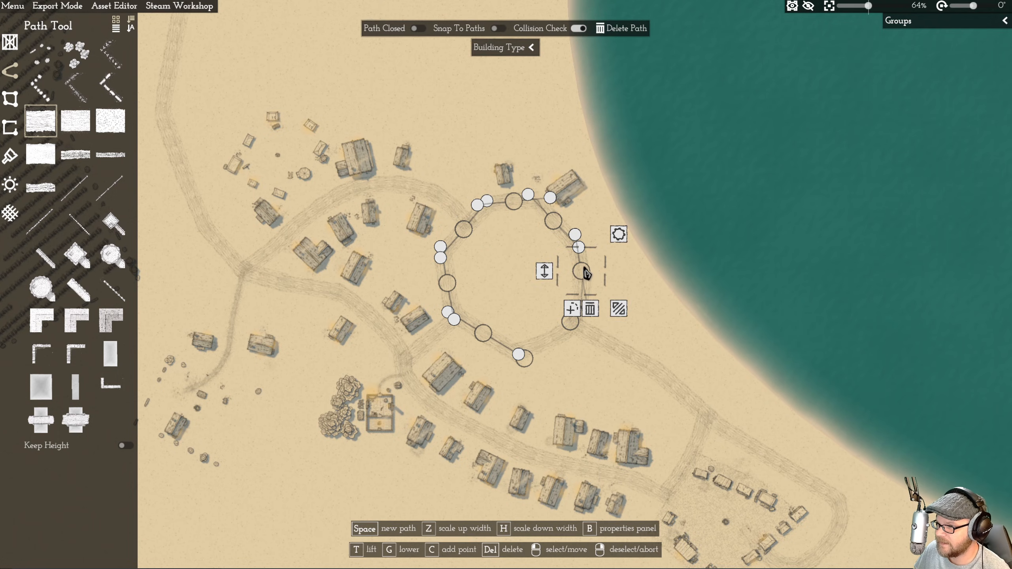
left_click(579, 248)
left_click(607, 231)
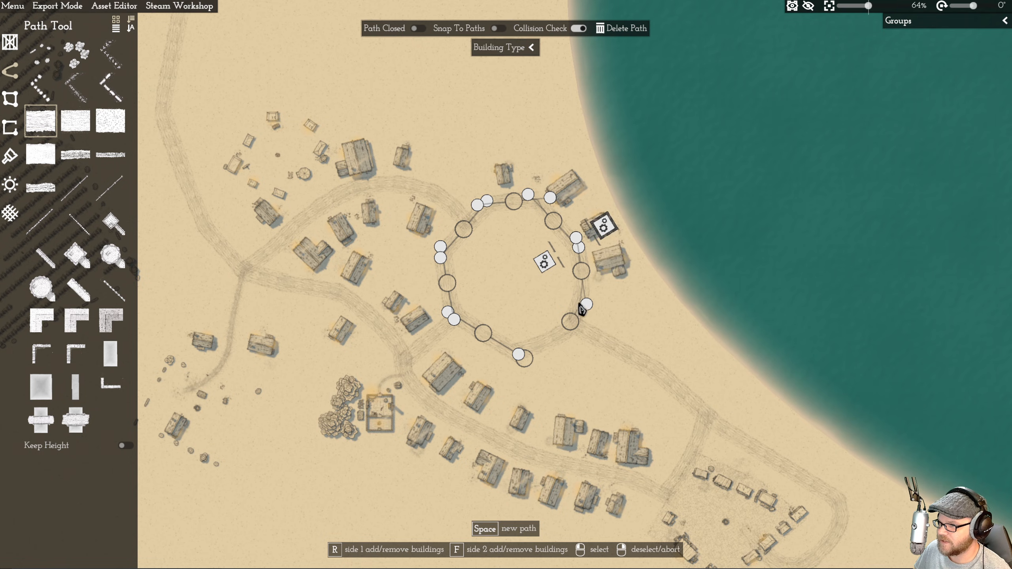
left_click(620, 322)
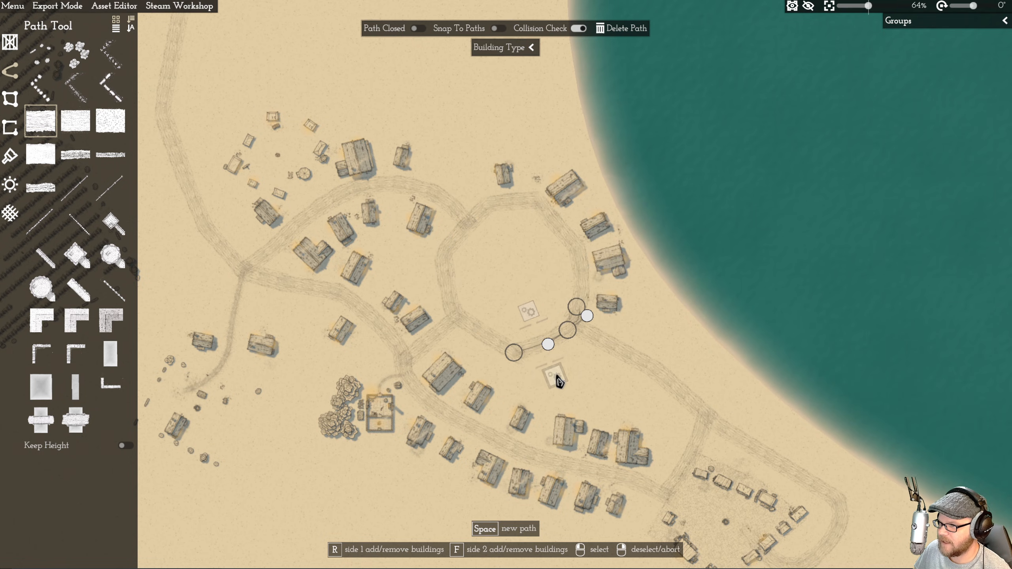
- Add a building south of the loop's short closing road, and buildings on both sides of the coastal road's northwestern stretch
left_click(478, 342)
right_click(480, 280)
left_click(479, 331)
mouse_move(608, 347)
left_mouse_down()
mouse_move(574, 285)
mouse_move(510, 317)
left_mouse_up()
left_click(574, 285)
left_click(512, 317)
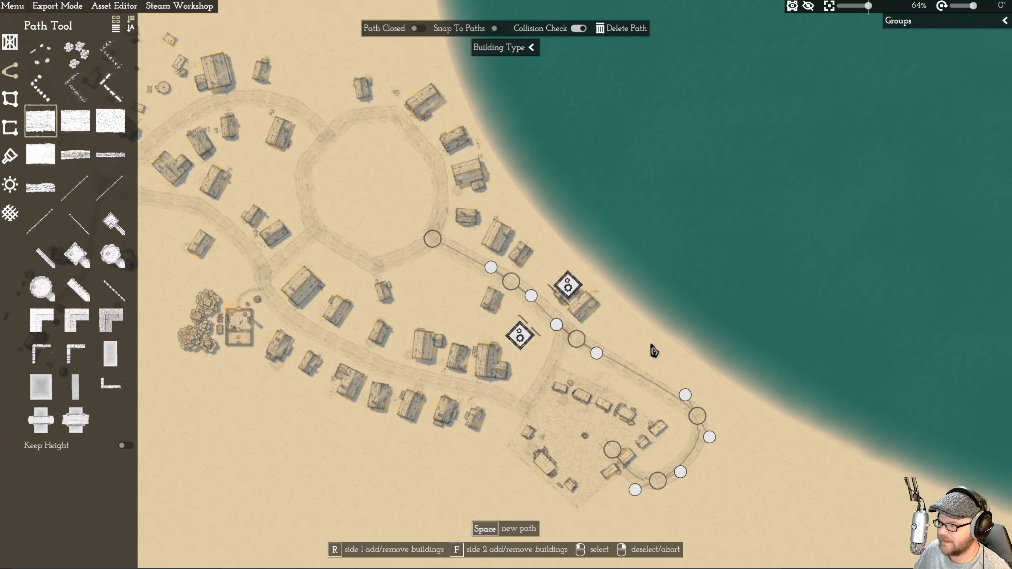
- Add buildings along the outer side of the coastal road's remaining stretches, around the curve east of the camp, and deselect the road
left_click(624, 352)
left_click(629, 330)
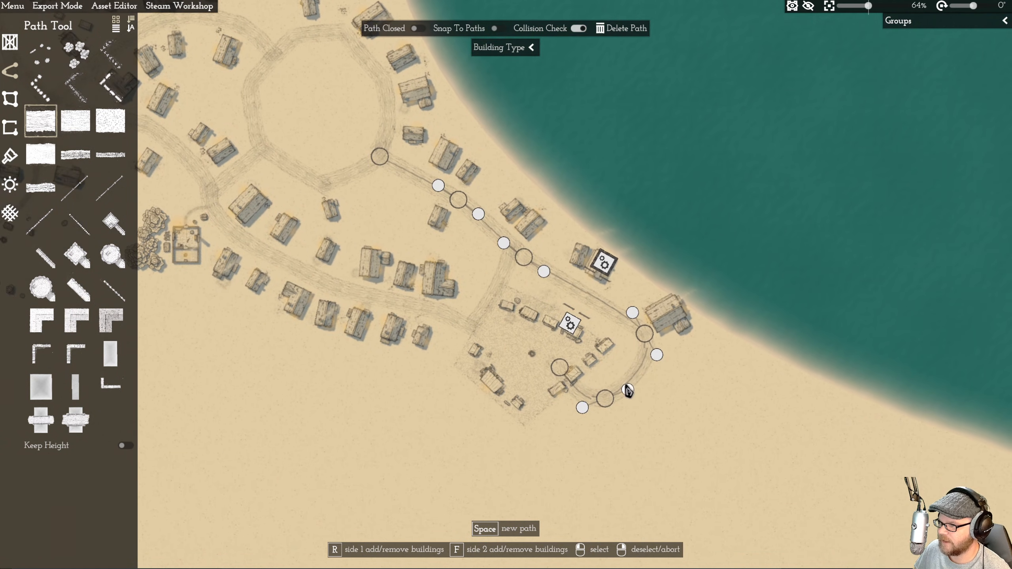
left_click(662, 395)
left_click(583, 384)
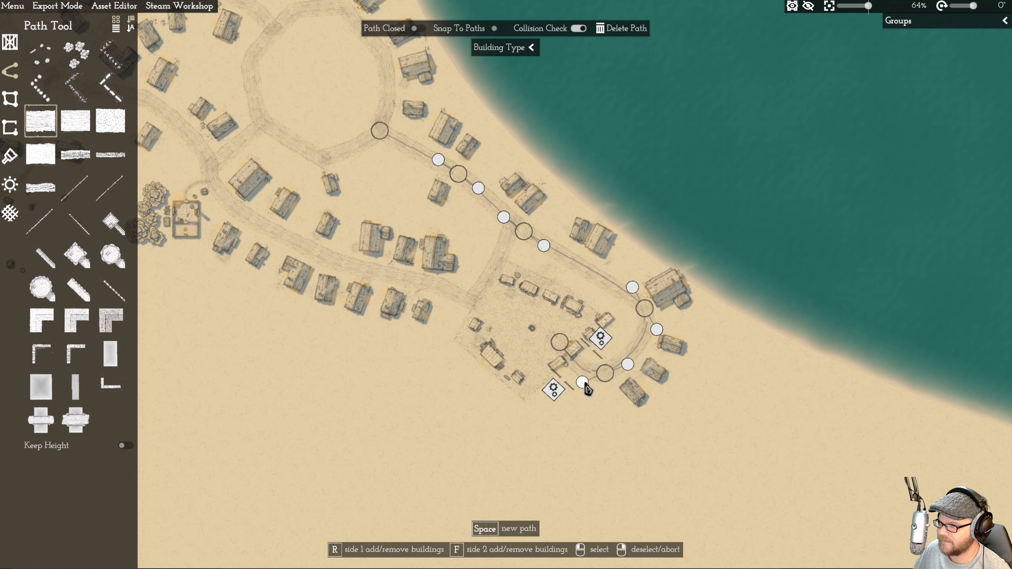
right_click(522, 337)
- Realign the curve handles near the main village road's eastern end, and add a building on the short connecting road's west side
left_click(512, 337)
right_click(479, 379)
left_click(447, 304)
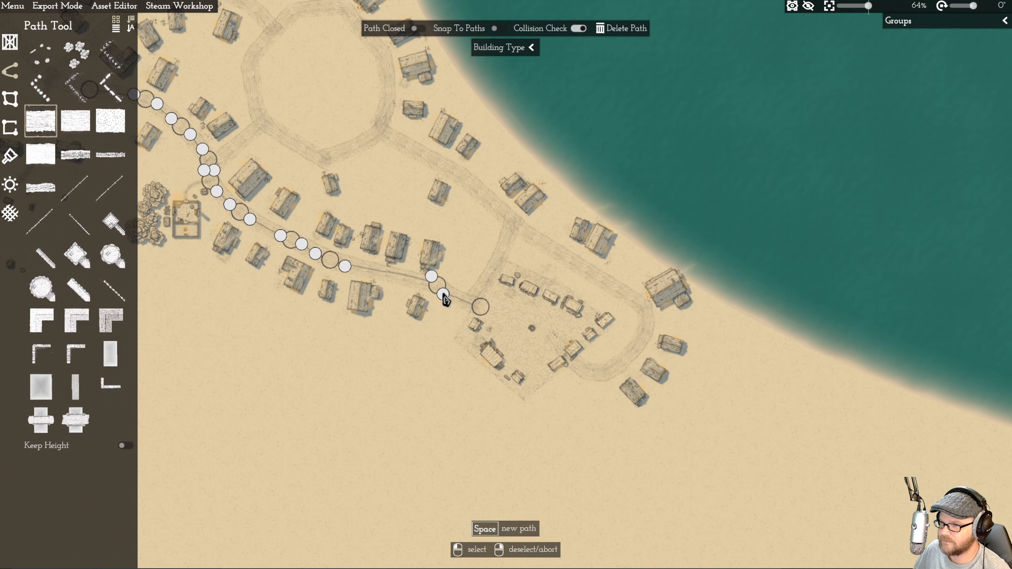
left_click(469, 297)
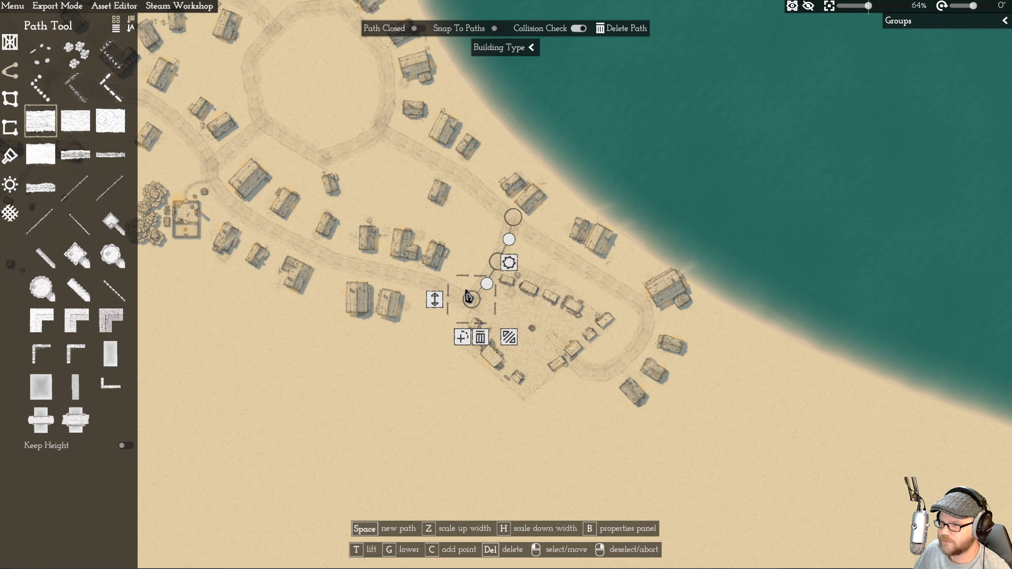
left_click(499, 246)
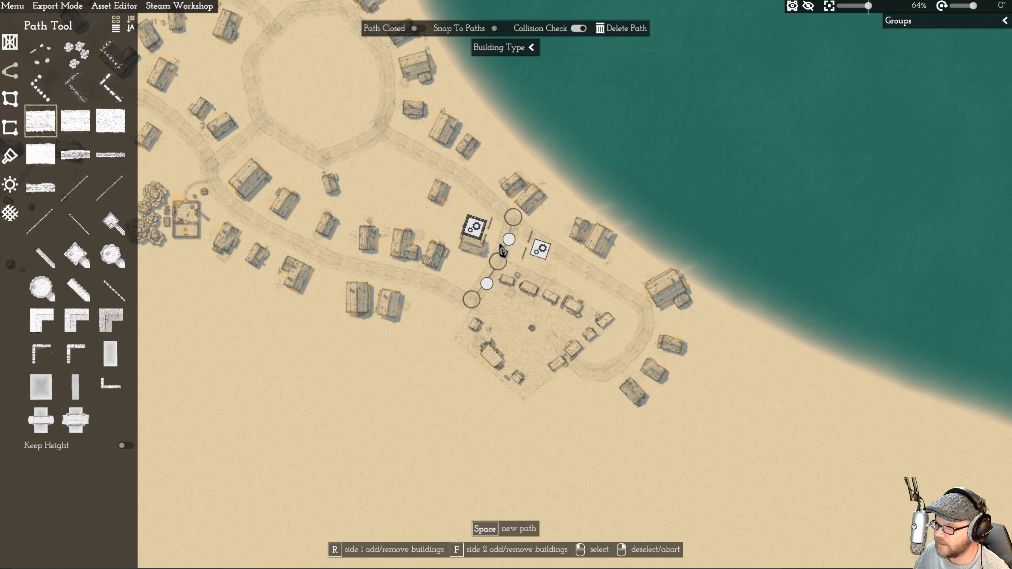
left_click(453, 305)
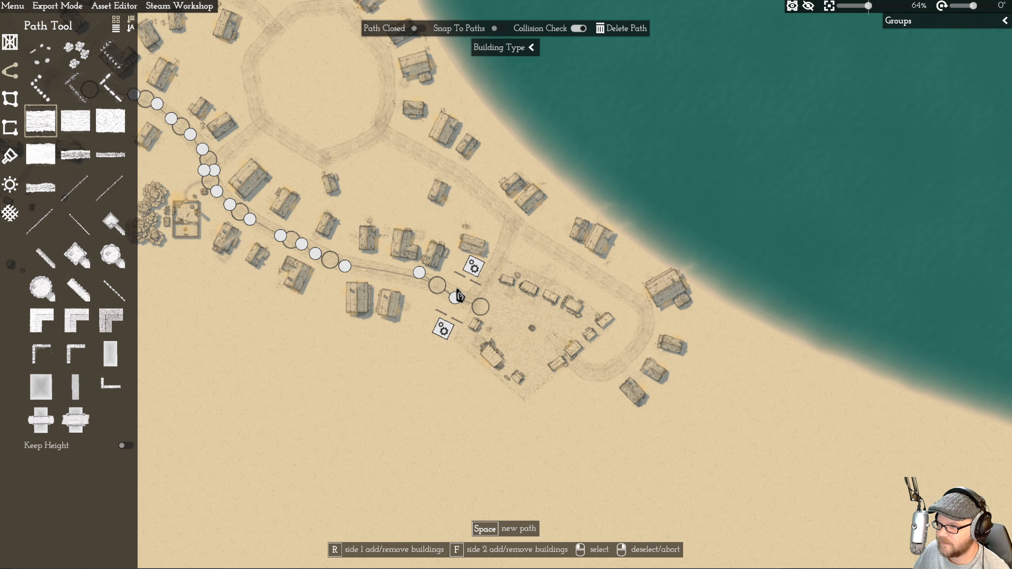
- Add a building on each side of the main village road near its eastern end, and deselect the road
scroll(447, 279, "down", 4)
right_click(447, 255)
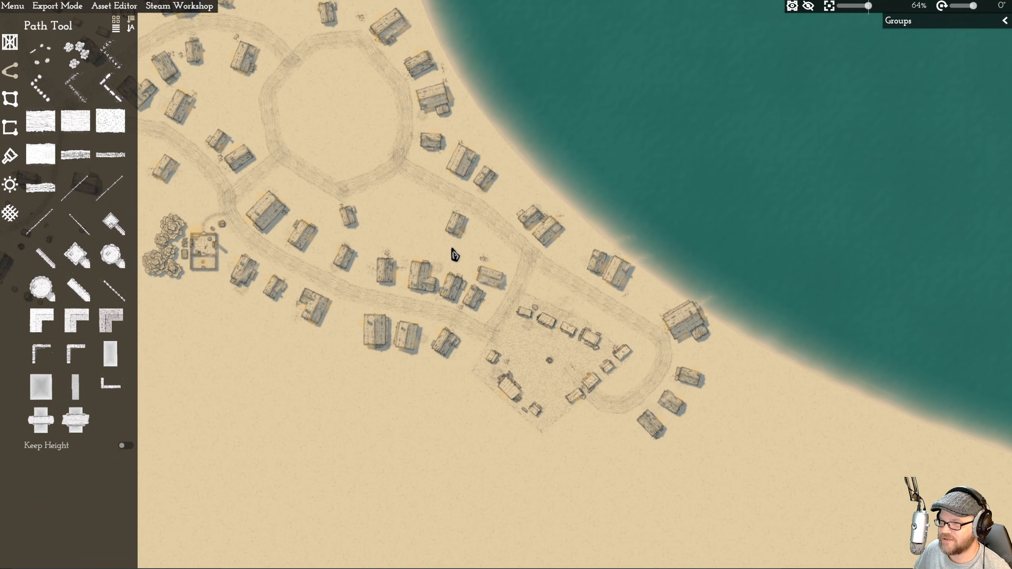
scroll(465, 231, "up", 3)
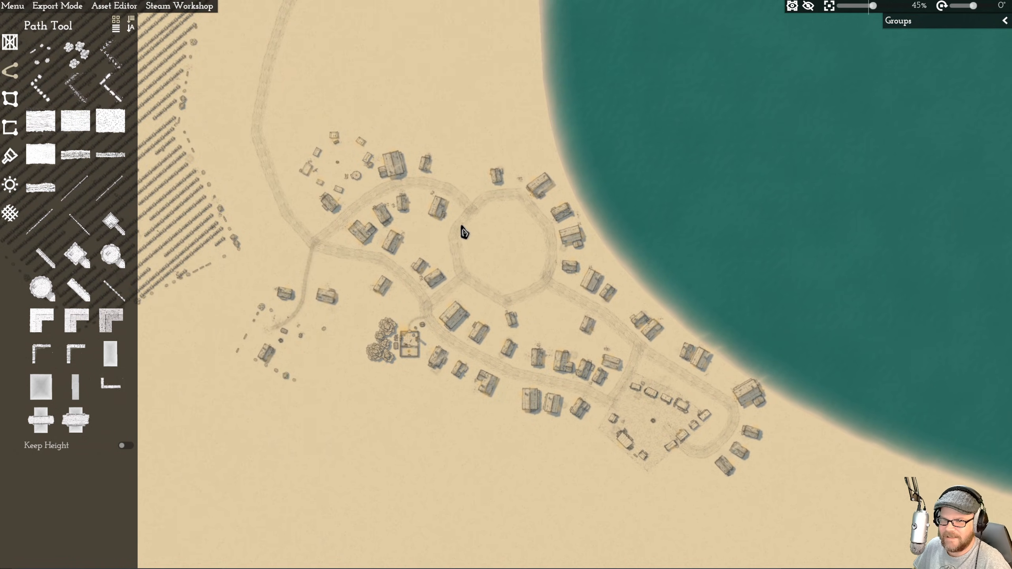
scroll(464, 241, "down", 5)
scroll(451, 218, "up", 2)
scroll(450, 218, "up", 1)
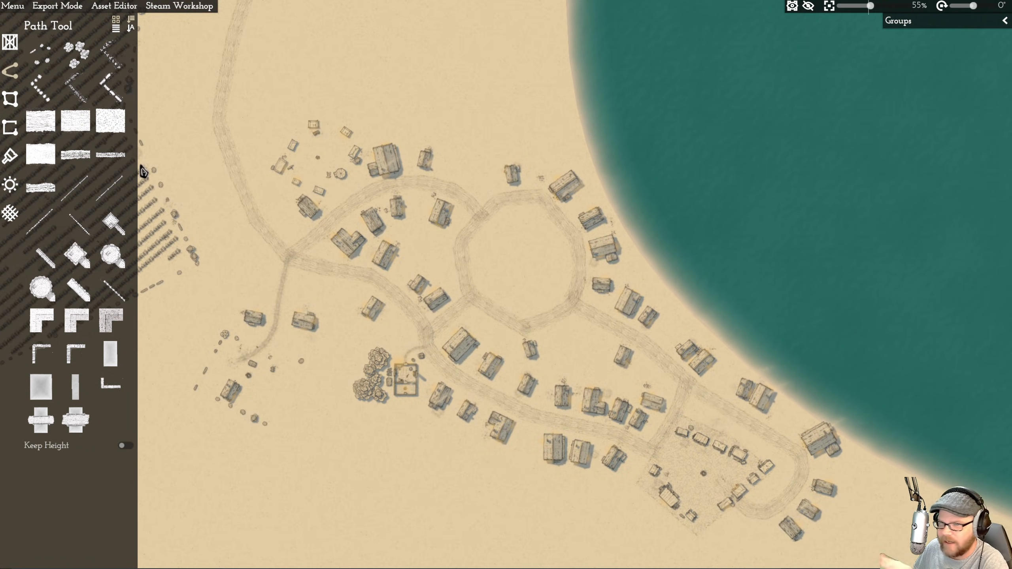
- Place a cart beside the house just west of the junction where the northern curved road meets the loop road
left_click(8, 42)
scroll(47, 278, "down", 2)
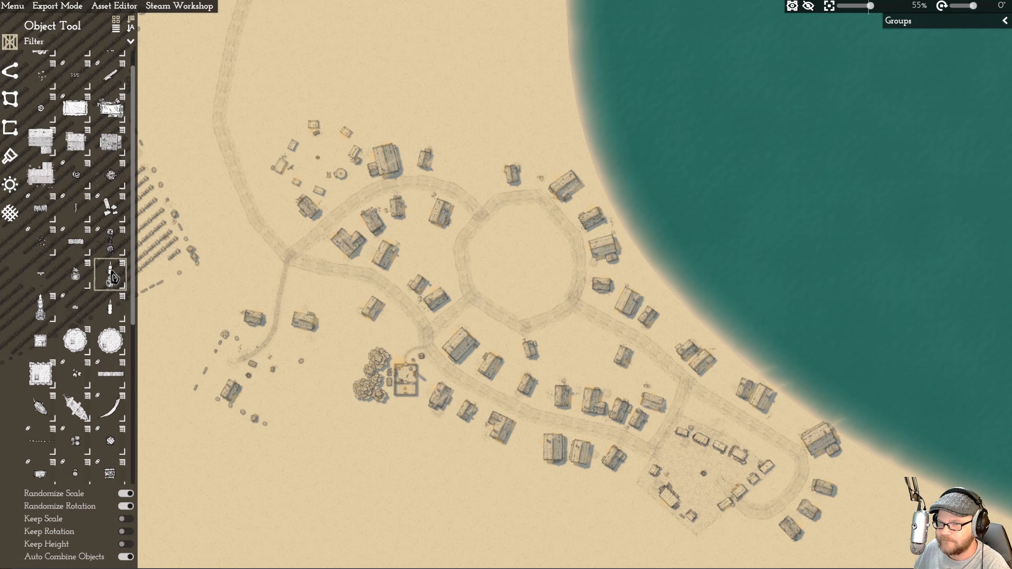
left_click(113, 277)
scroll(422, 228, "up", 4)
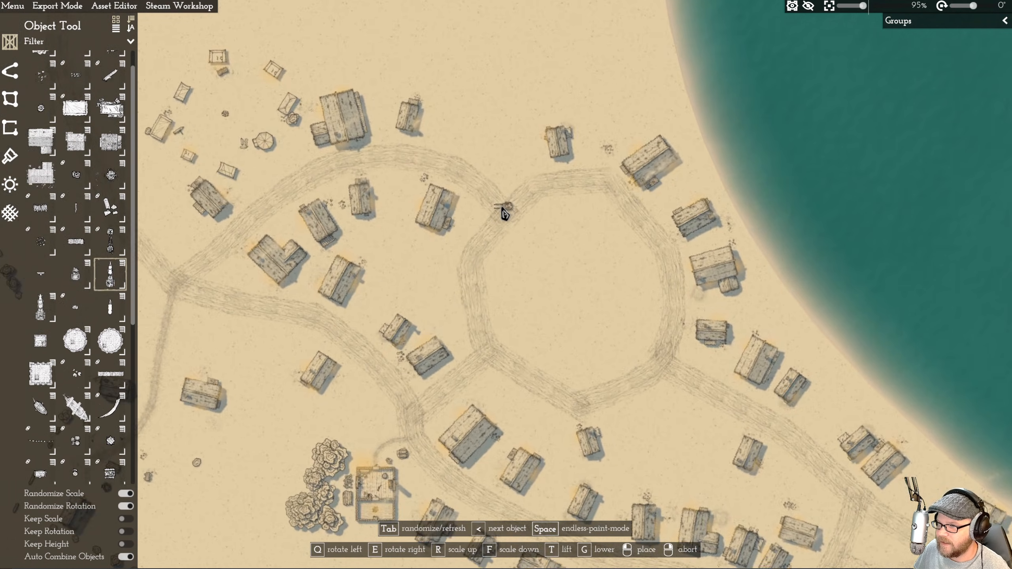
left_click(463, 210)
scroll(458, 207, "up", 10)
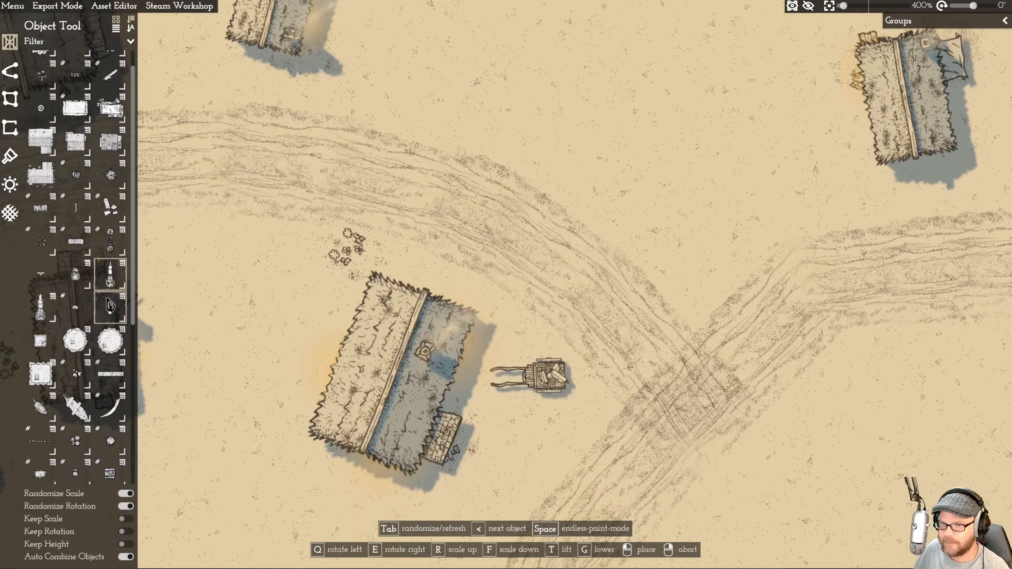
scroll(582, 120, "down", 2)
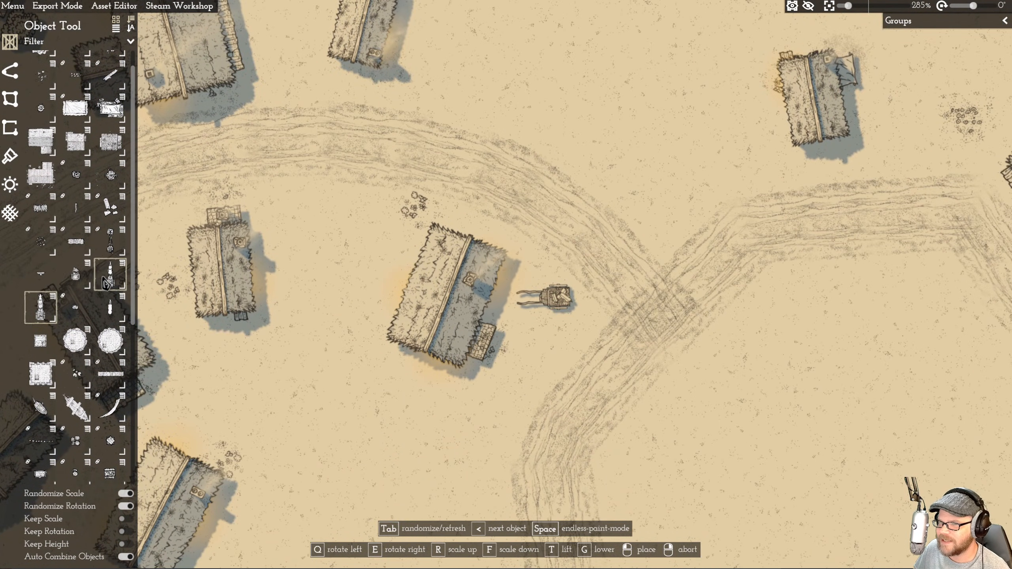
left_click(110, 240)
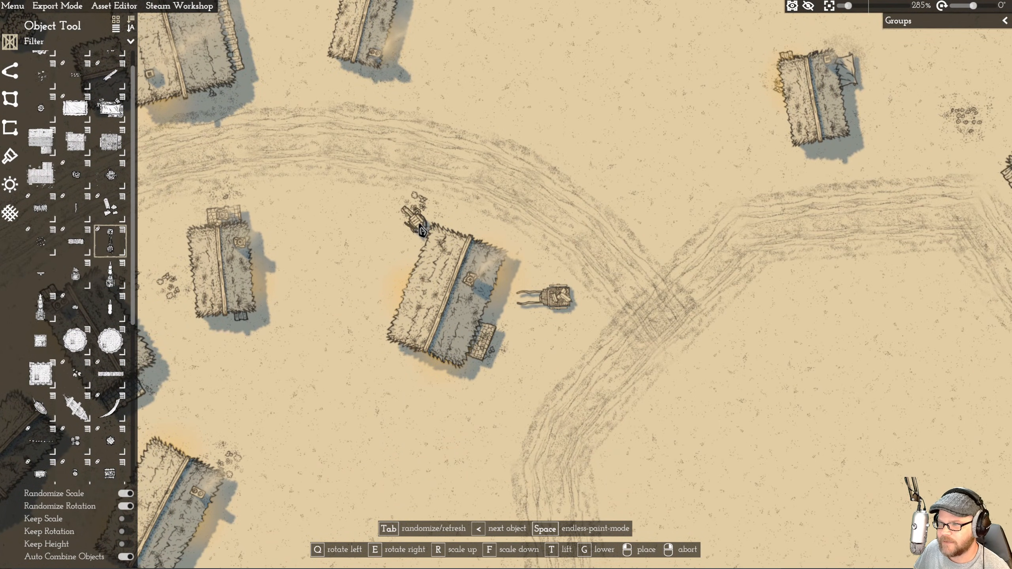
- Place a large ship in the sea northeast of the loop road, rotated diagonally with its bowsprit toward the shore
left_click(83, 421)
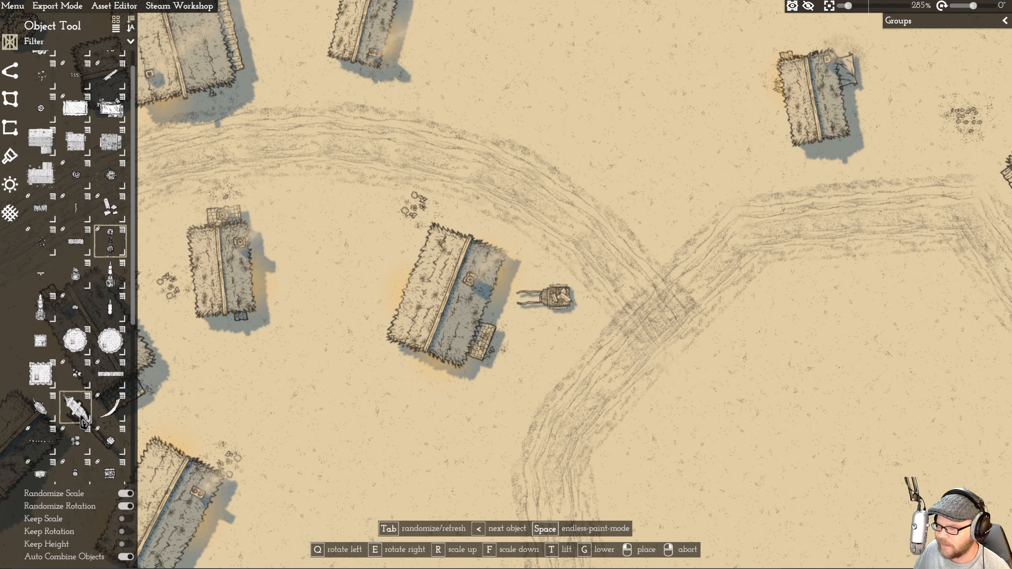
scroll(543, 107, "down", 5)
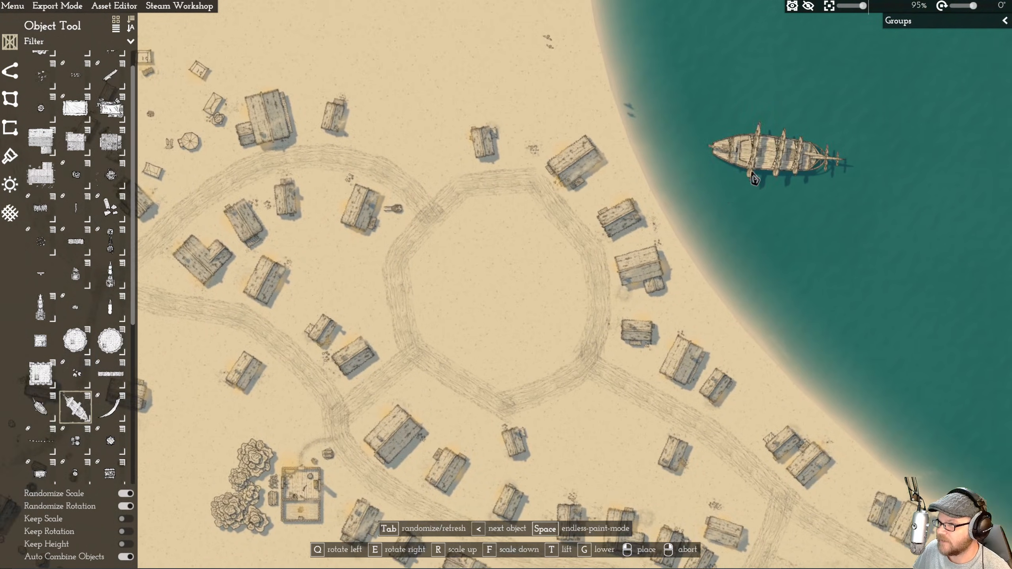
left_click_drag(765, 169, 712, 238)
key("q")
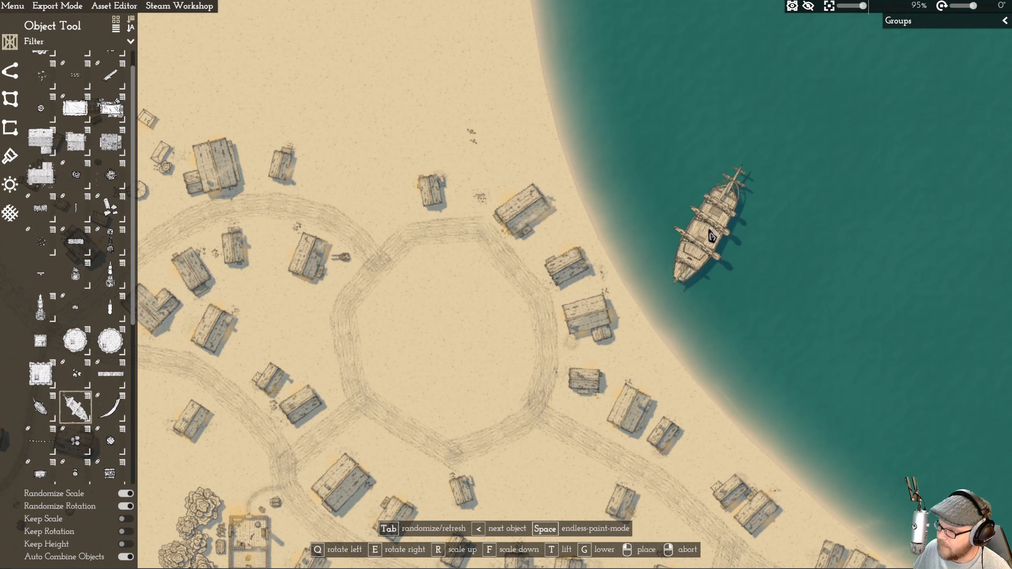
key("q")
key("q")
left_click(695, 189)
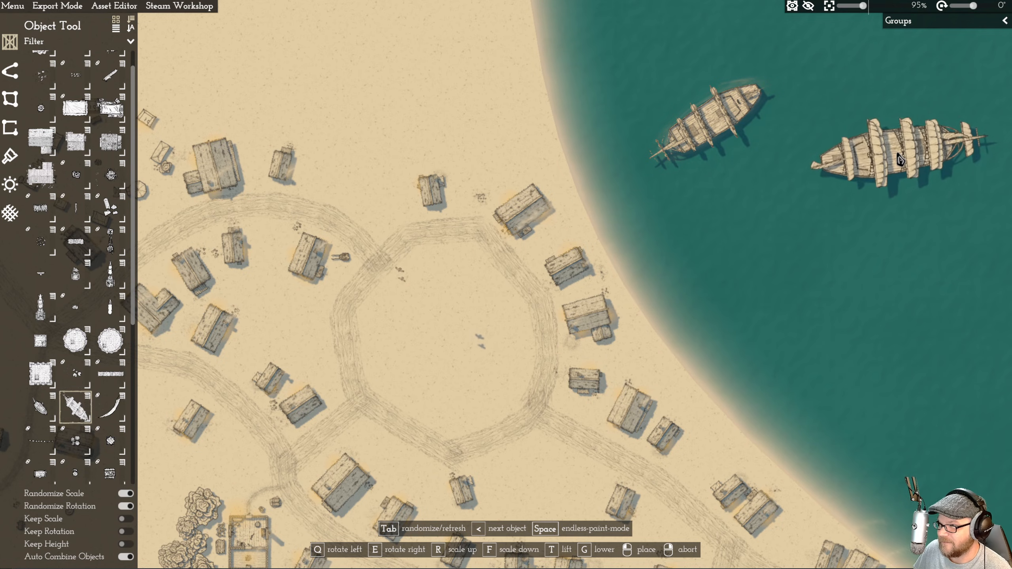
- Place a larger ship with full sails southeast of the first one, rotated roughly parallel to it
key("d")
key("q")
key("q")
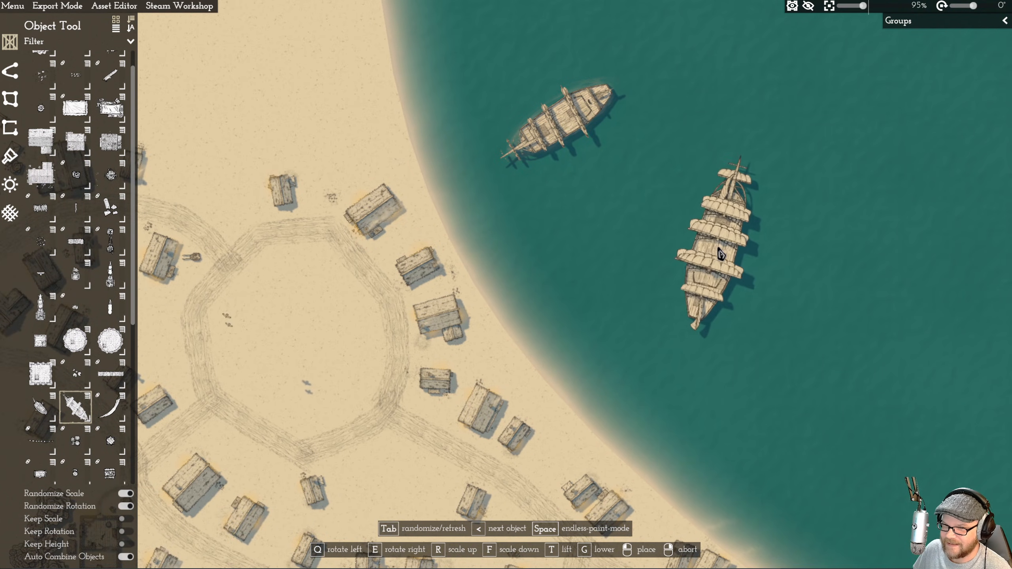
key("q")
key("q")
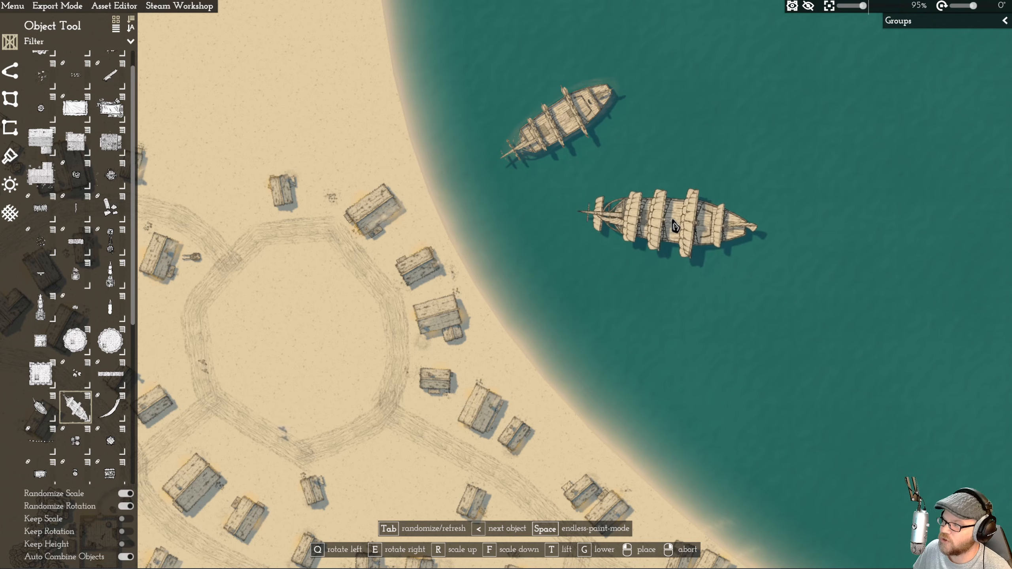
key("q")
left_click(665, 216)
- Place Dock pieces on the shore southeast of the ships, forming a walkway along the waterline with two short piers
left_click(114, 369)
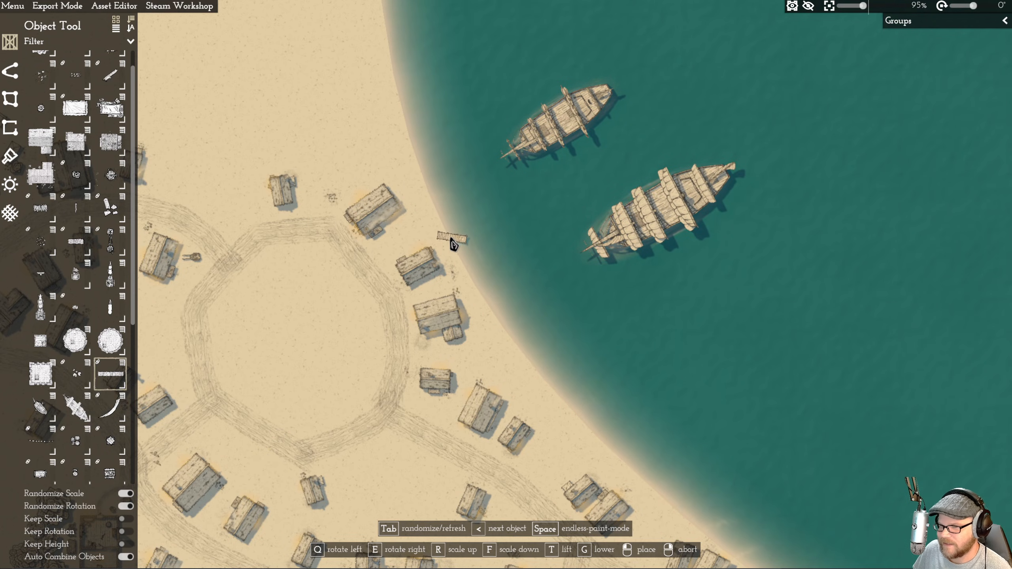
scroll(454, 243, "up", 4)
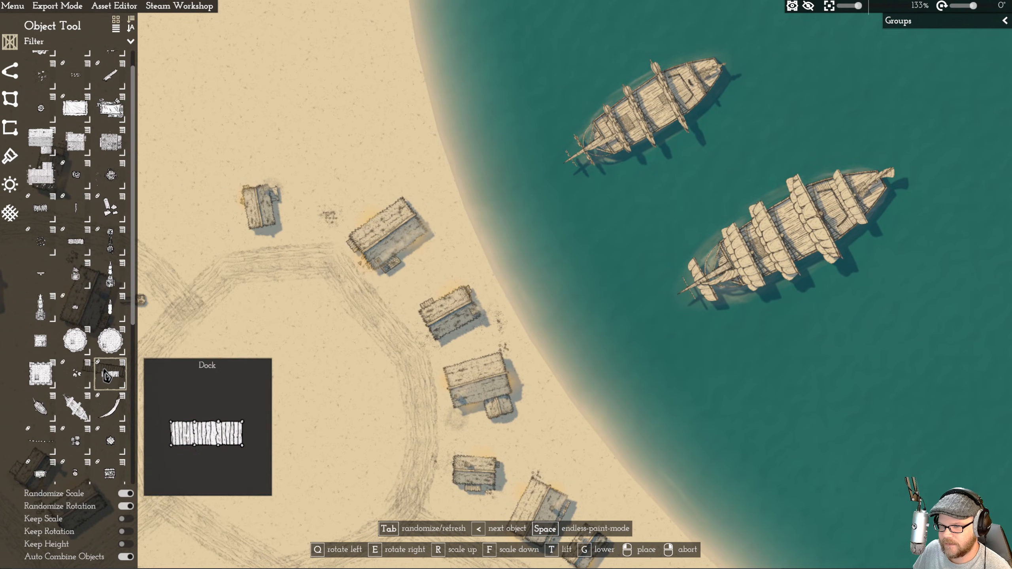
scroll(494, 256, "up", 5)
scroll(490, 247, "down", 3)
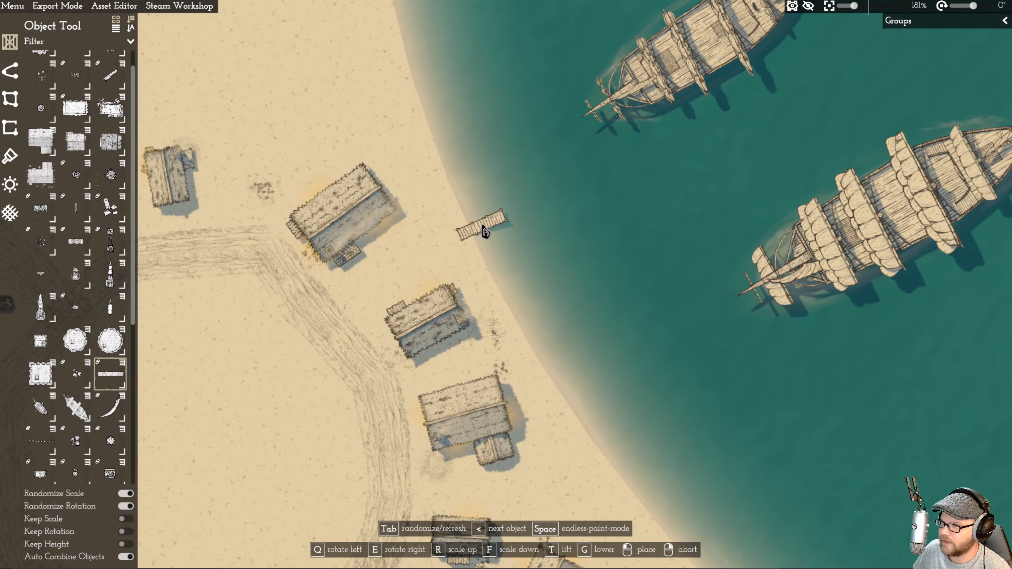
scroll(490, 231, "down", 4)
key("s")
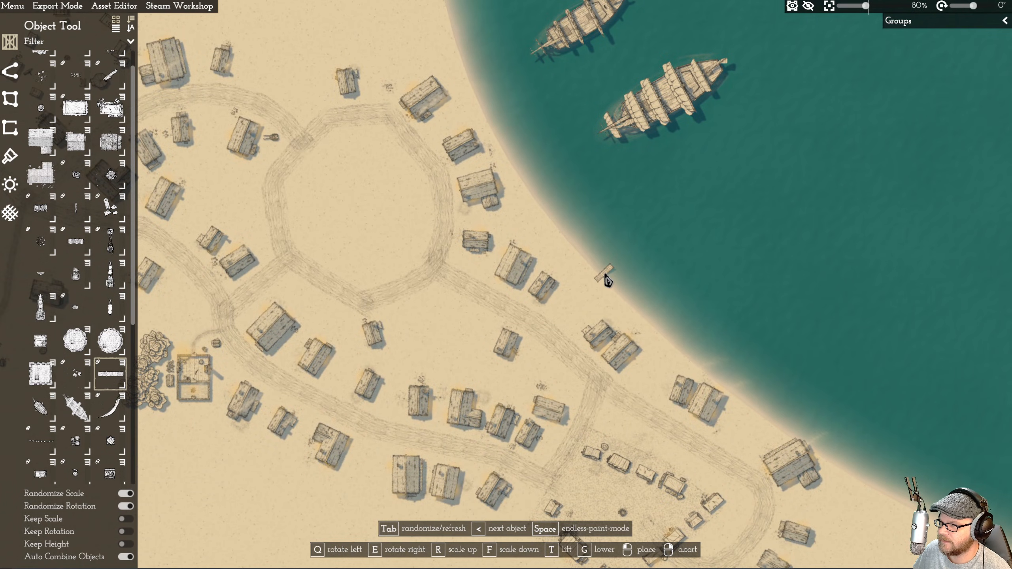
scroll(671, 219, "up", 3)
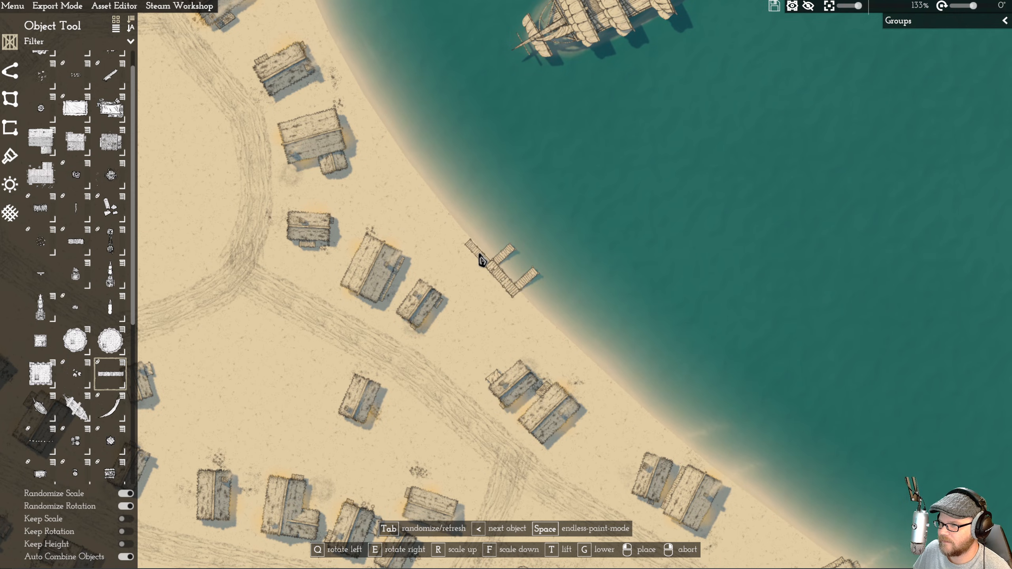
- Add a long damaged pier at the dock walkway's northwest end and another long pier parallel to it farther northwest
key("e")
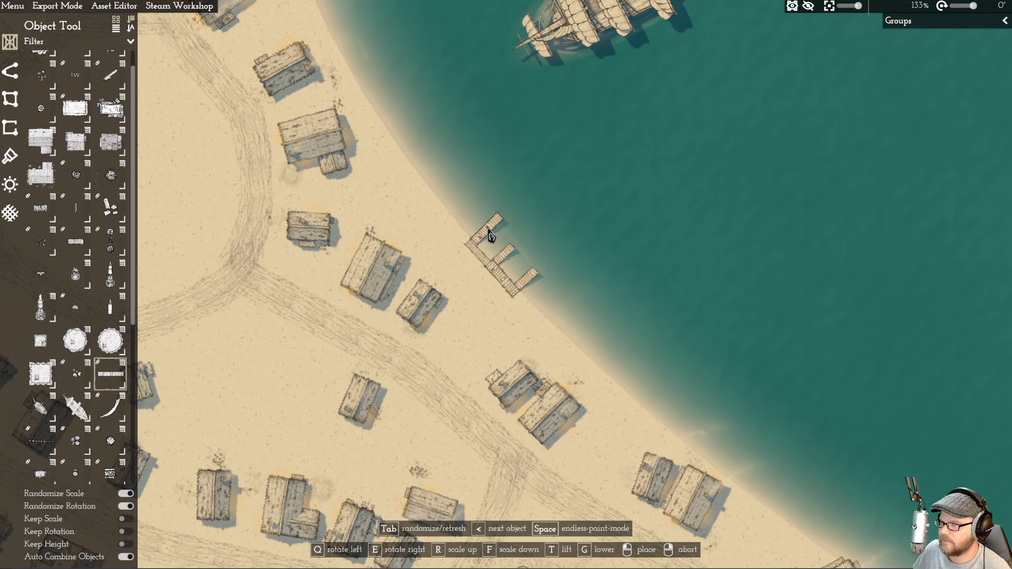
key("q")
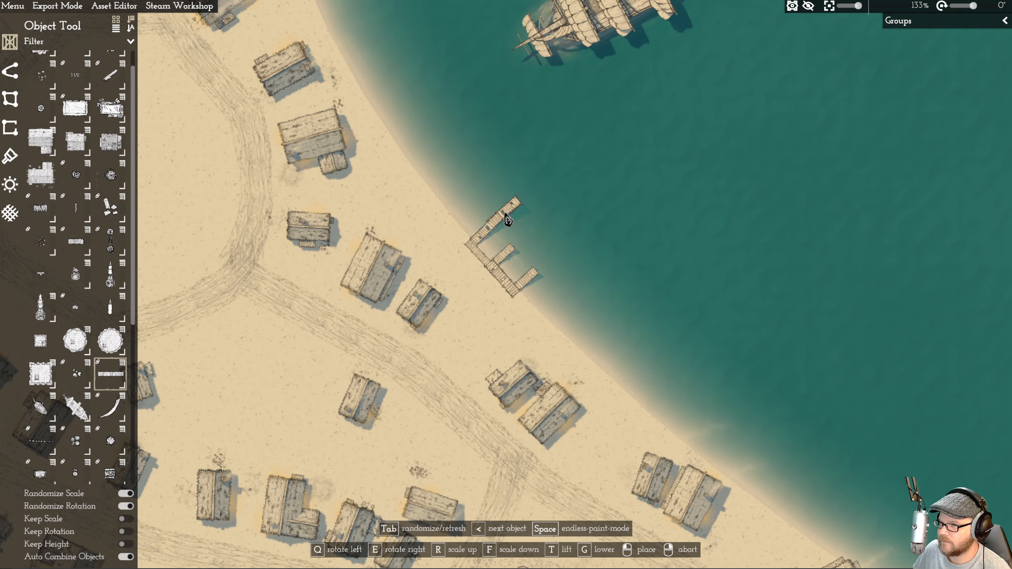
key("q")
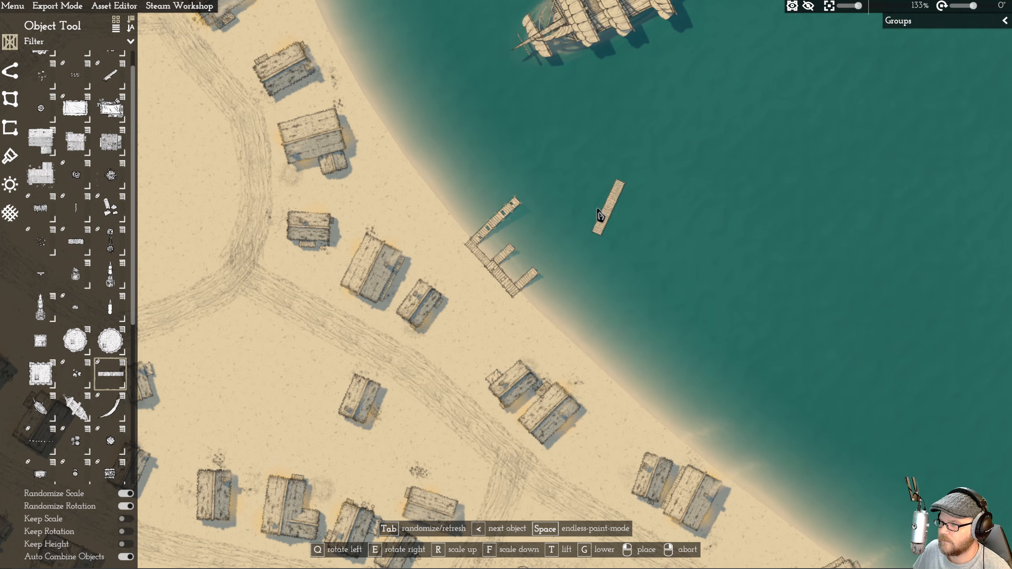
scroll(565, 215, "up", 5)
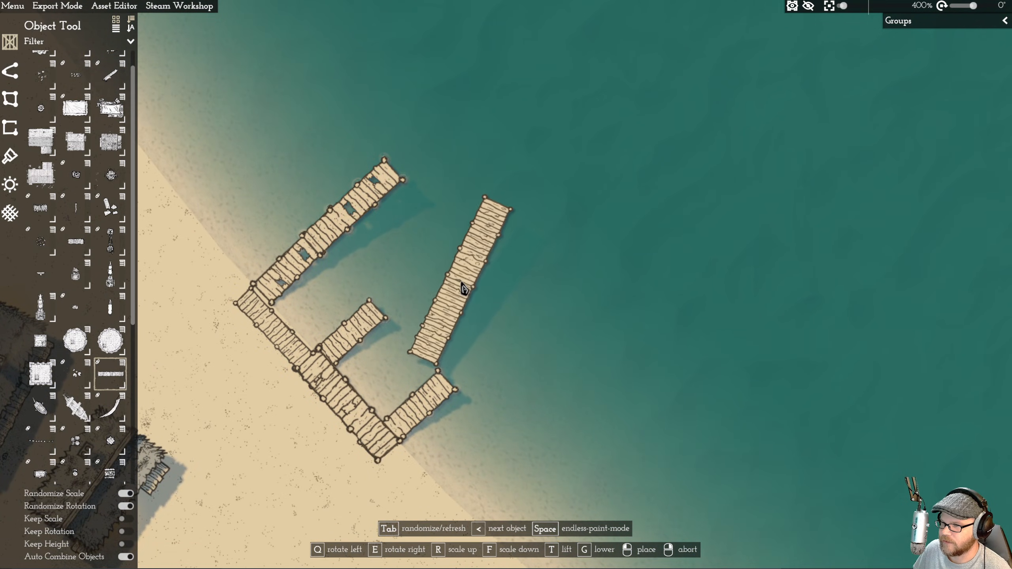
key("e")
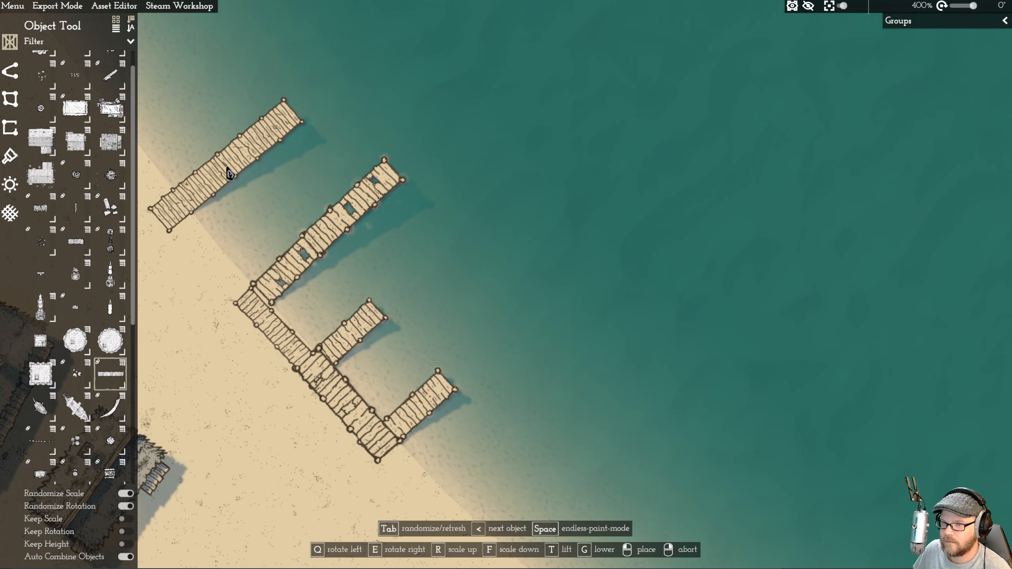
left_click(230, 163)
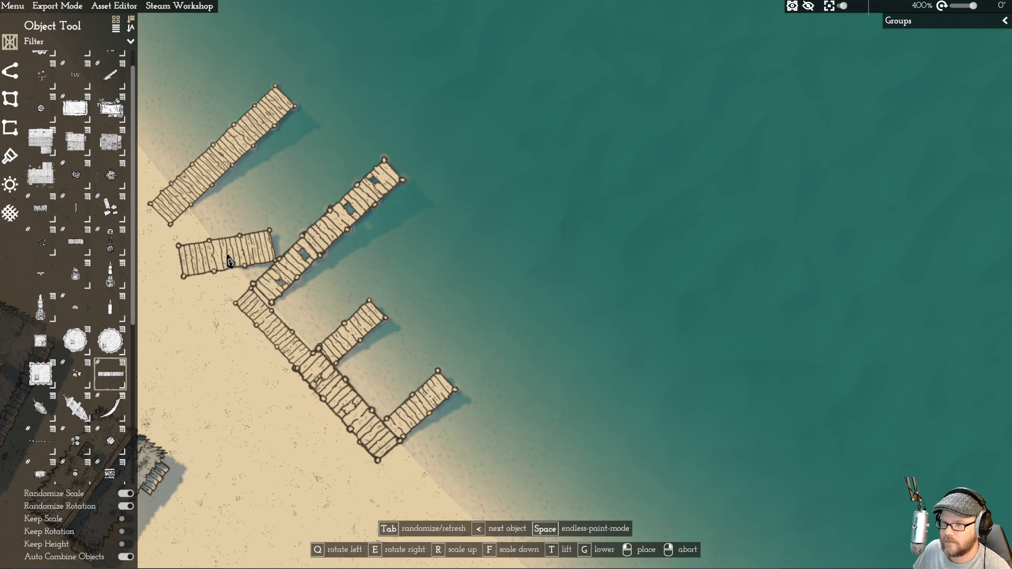
- Add dock pieces along the shore that connect the northwesternmost pier to the existing walkway
key("q")
key("e")
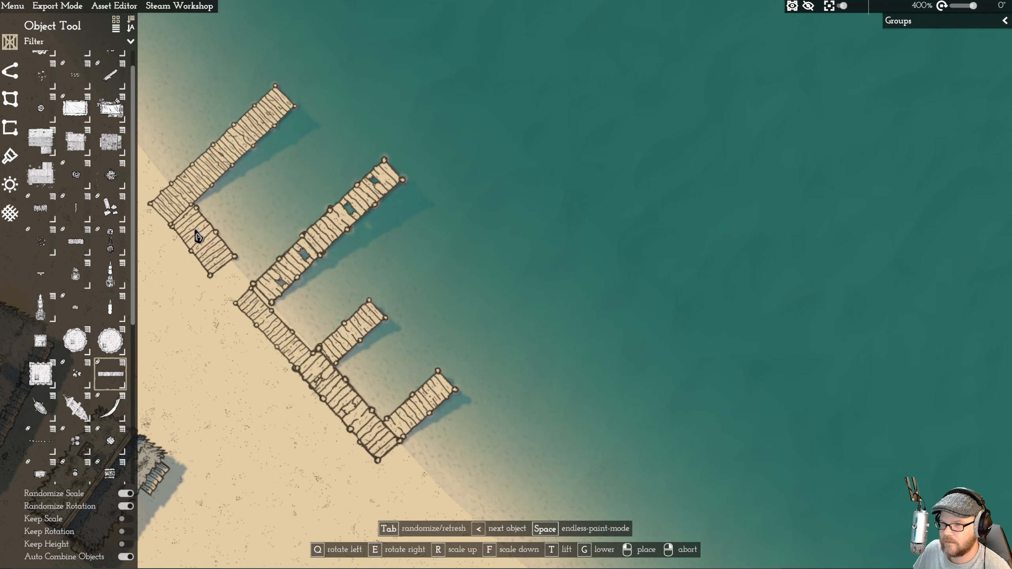
left_click(196, 230)
key("e")
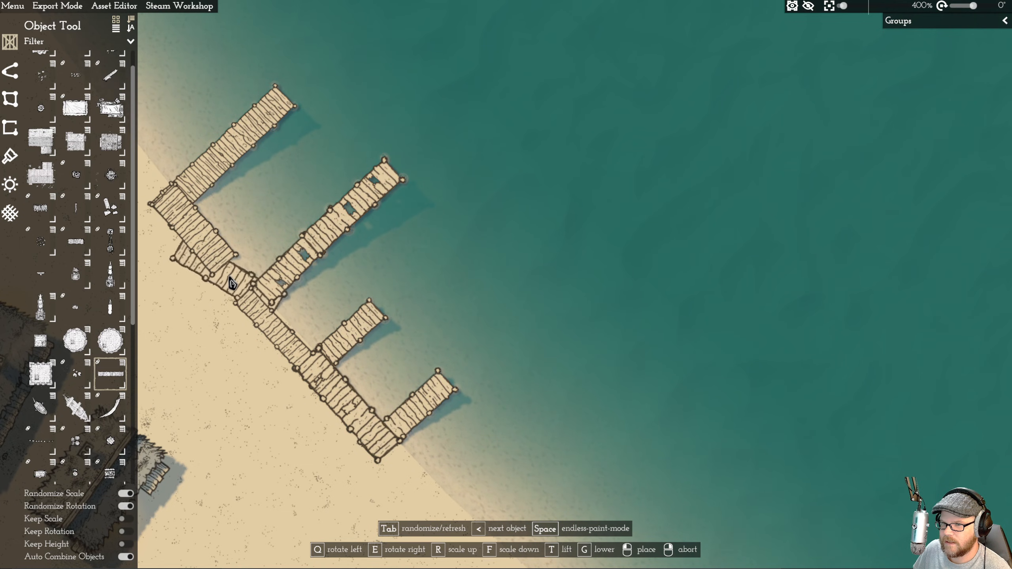
- Place a small sailboat in the water by the dock's two long piers, rotated to fit alongside them
scroll(235, 280, "down", 10)
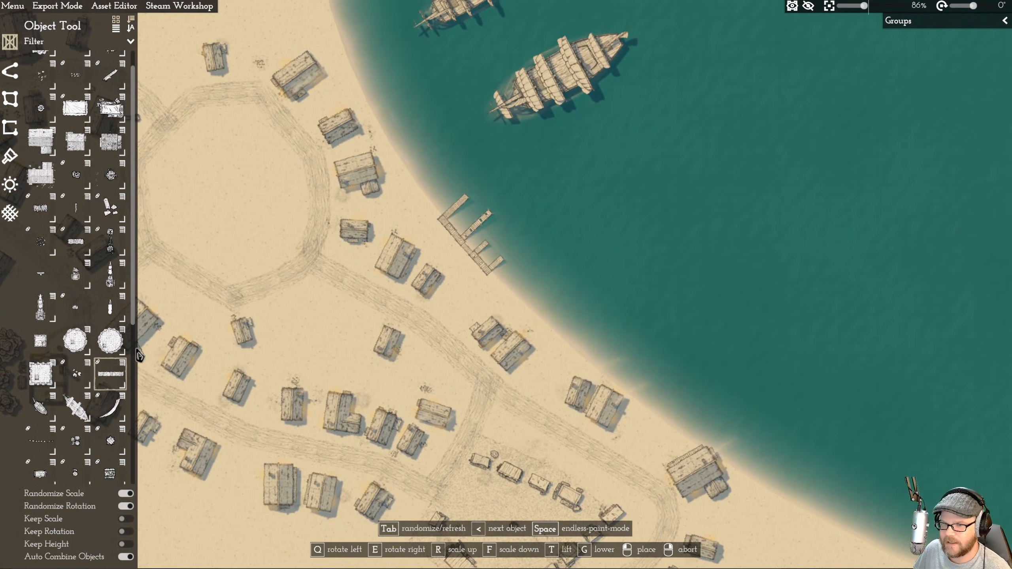
left_click(40, 407)
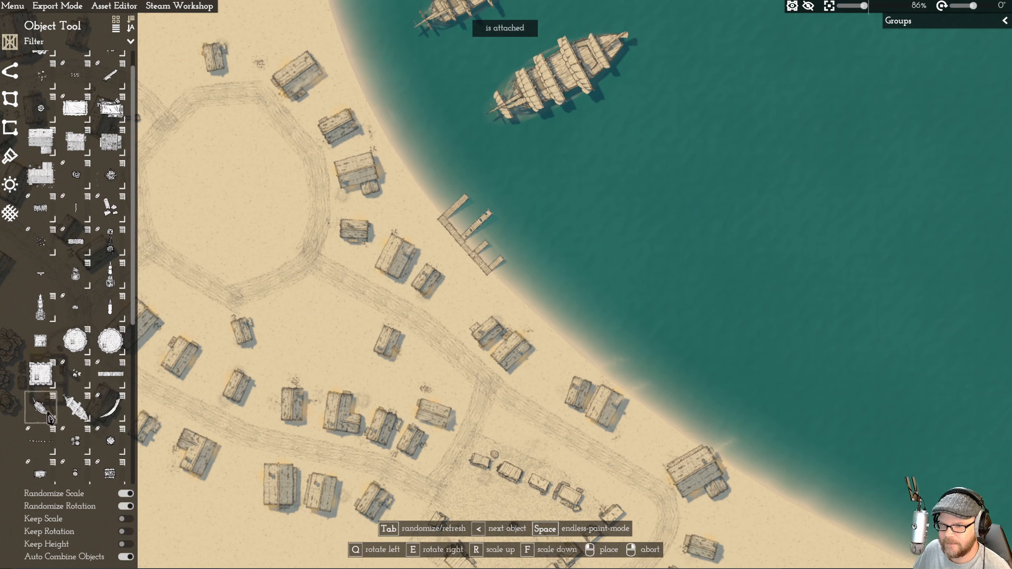
scroll(422, 212, "up", 6)
key("q")
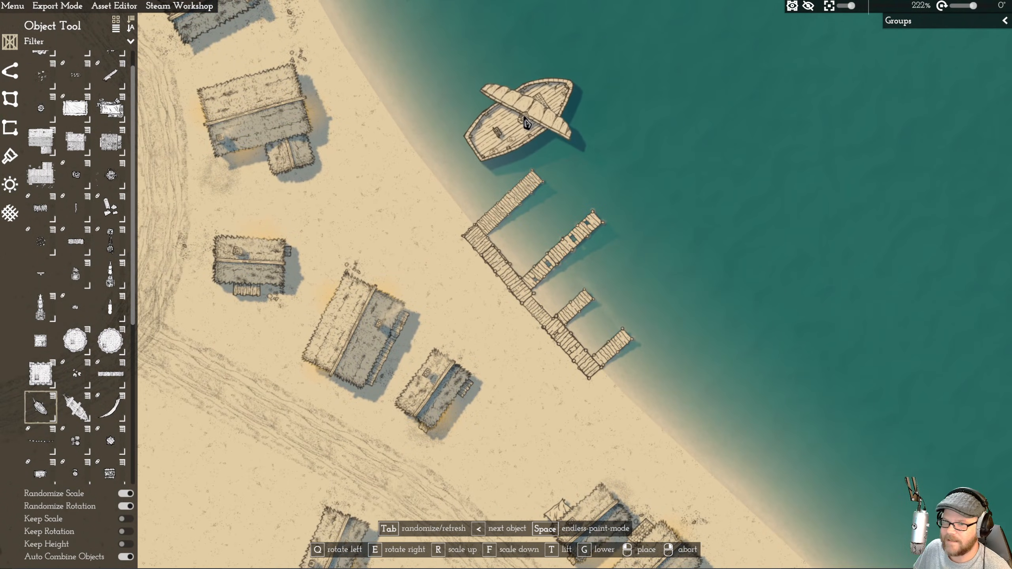
scroll(534, 131, "down", 2)
scroll(551, 118, "up", 1)
key("e")
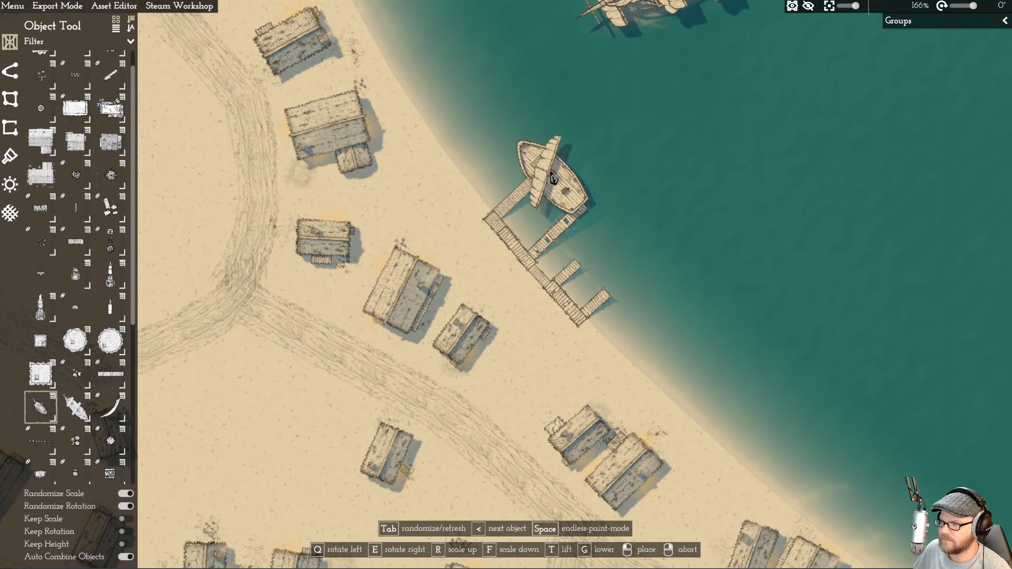
- Place a large sailing boat off the upper pier and two smaller boats in the water beside the lower piers
left_click(545, 133)
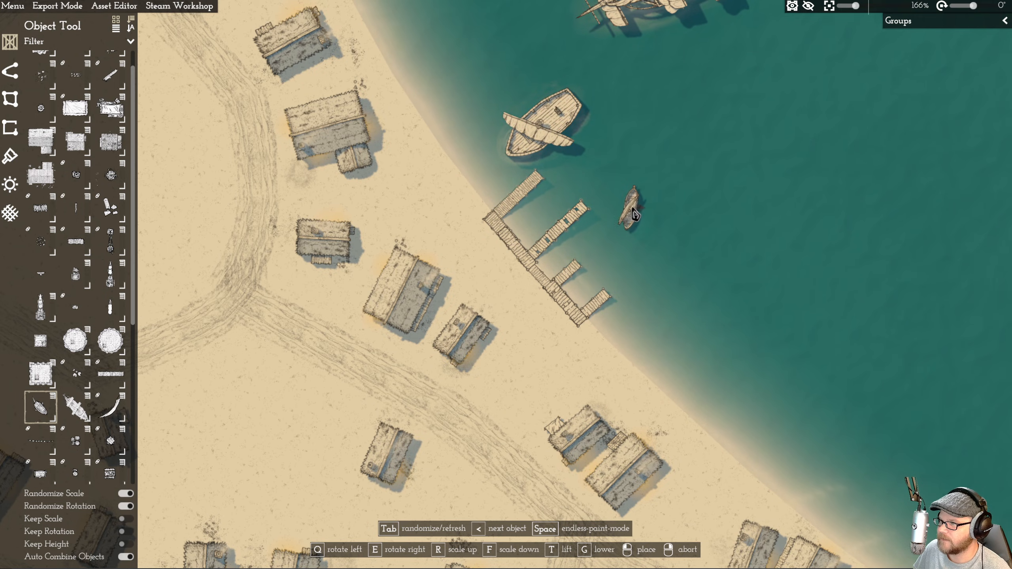
left_click(617, 221)
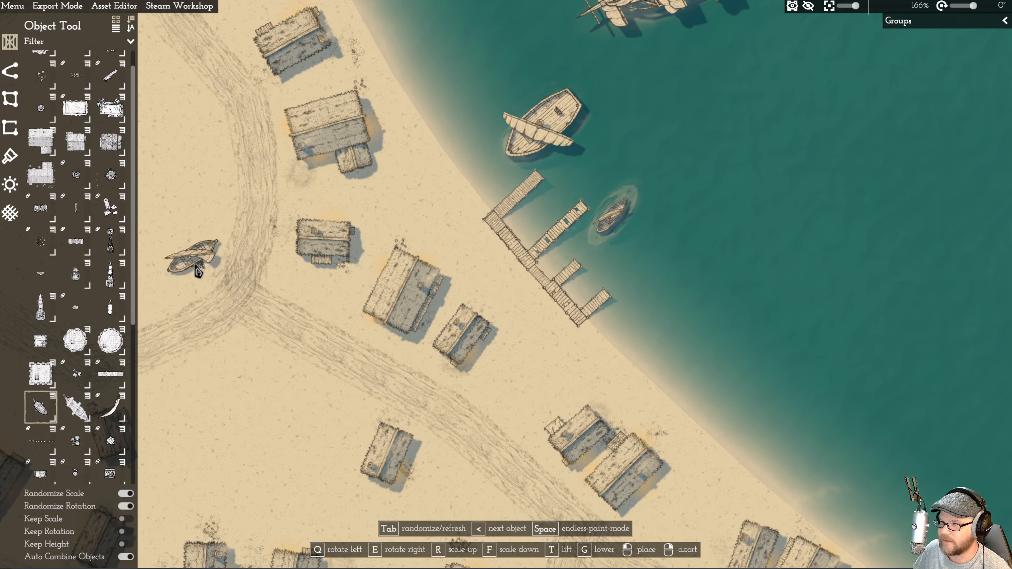
left_click(654, 320)
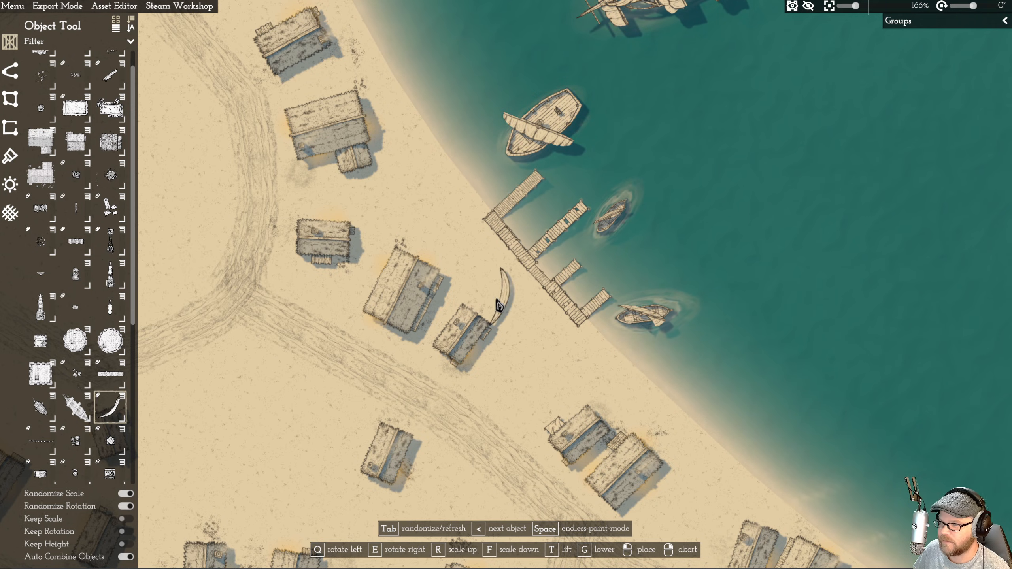
- Place a string of pennants between the end of the upper pier and the large sailing boat
scroll(514, 295, "up", 5)
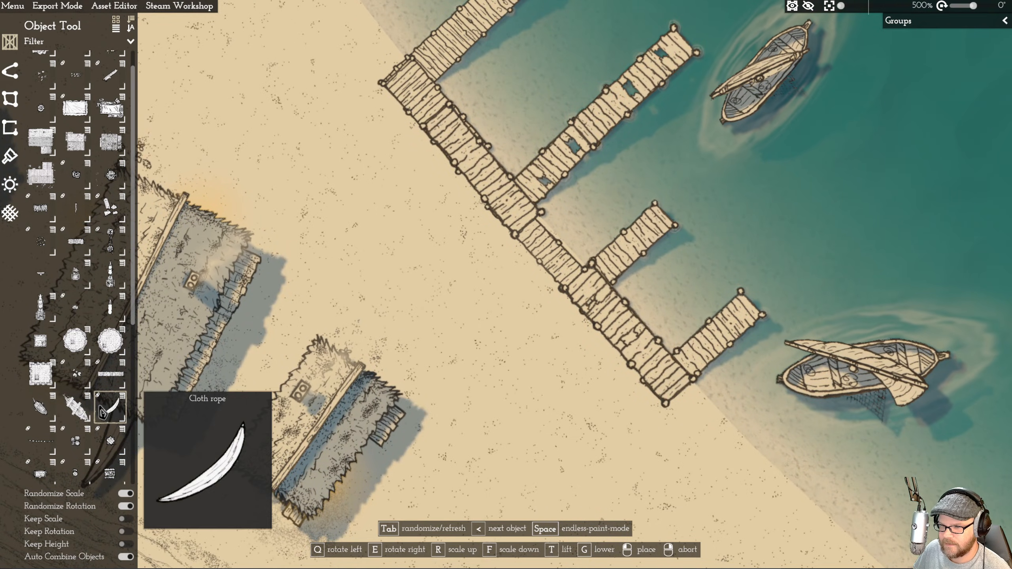
key("w")
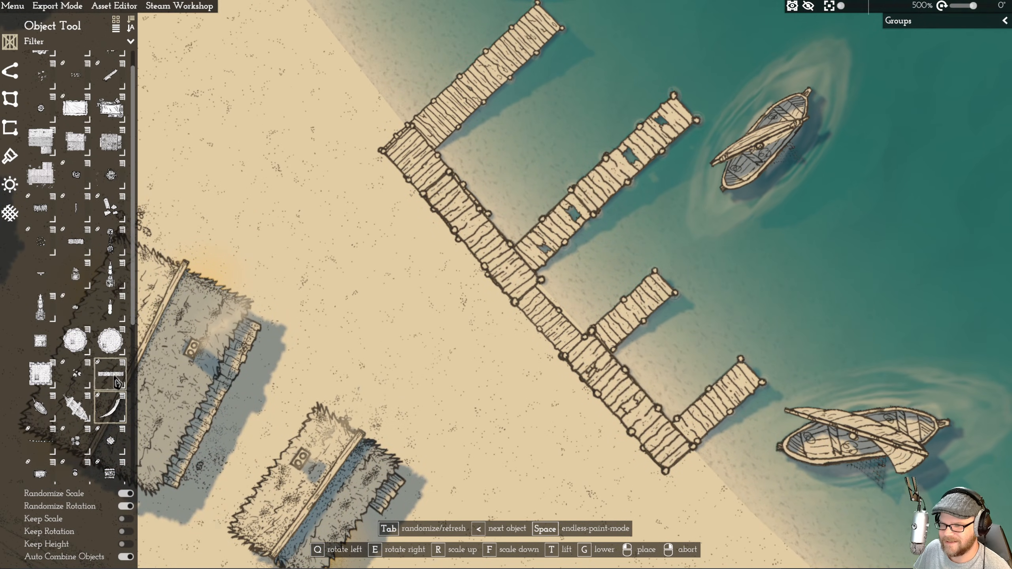
mouse_move(112, 415)
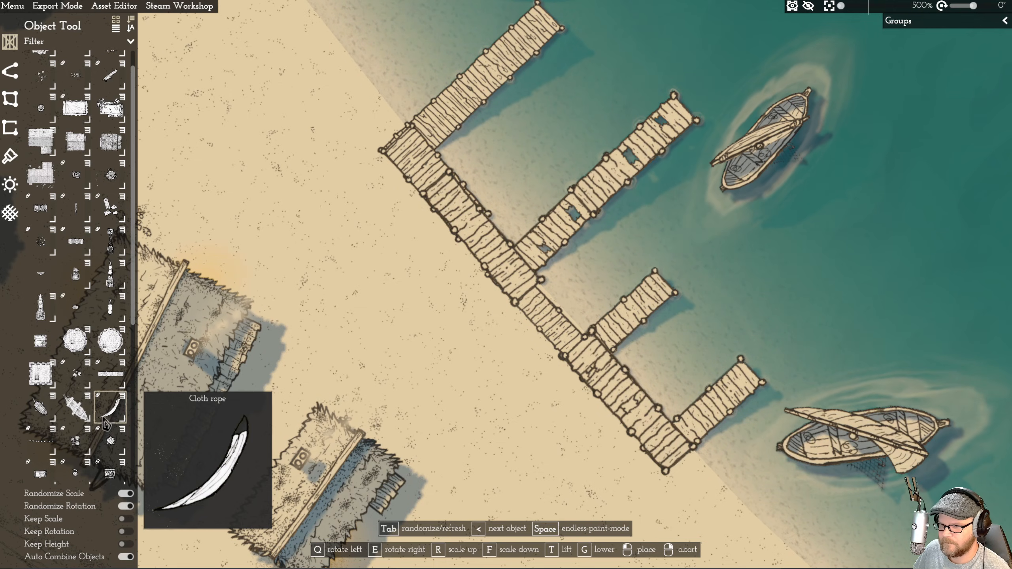
left_click(40, 440)
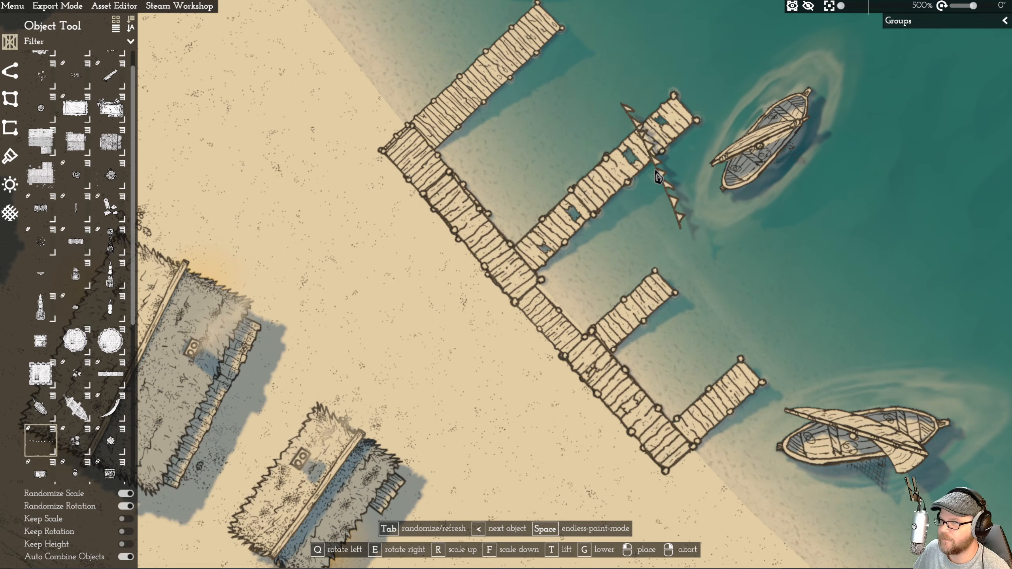
key("w")
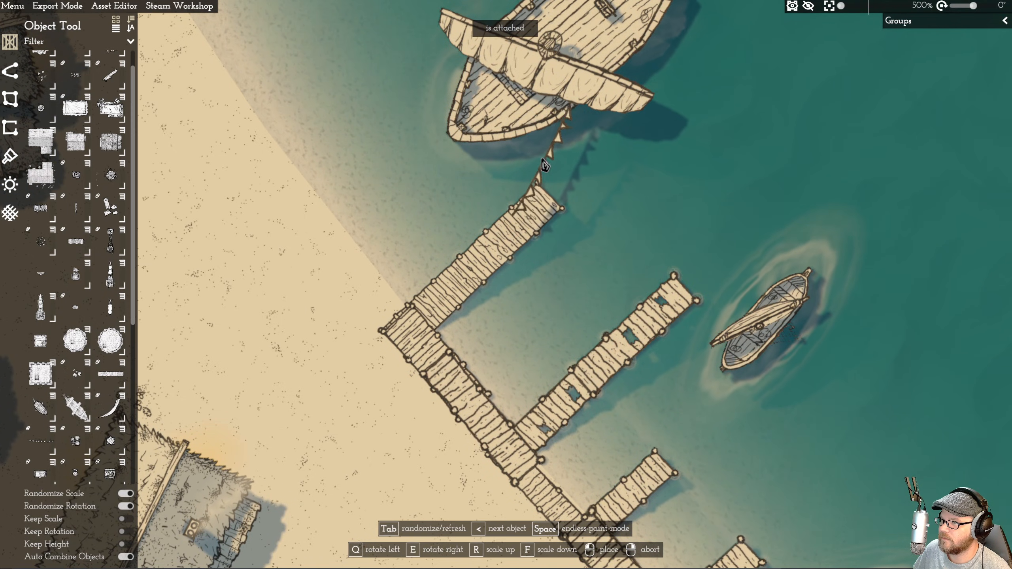
left_click(629, 193)
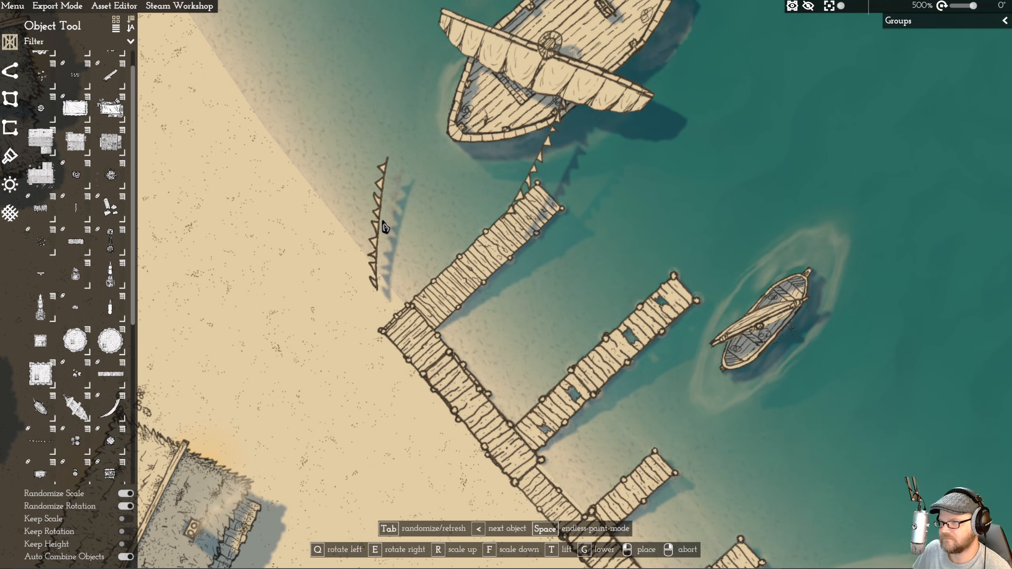
- Hang a string of pennants across the road between the two facing houses west of the octagonal road ring
scroll(386, 228, "down", 10)
key("a")
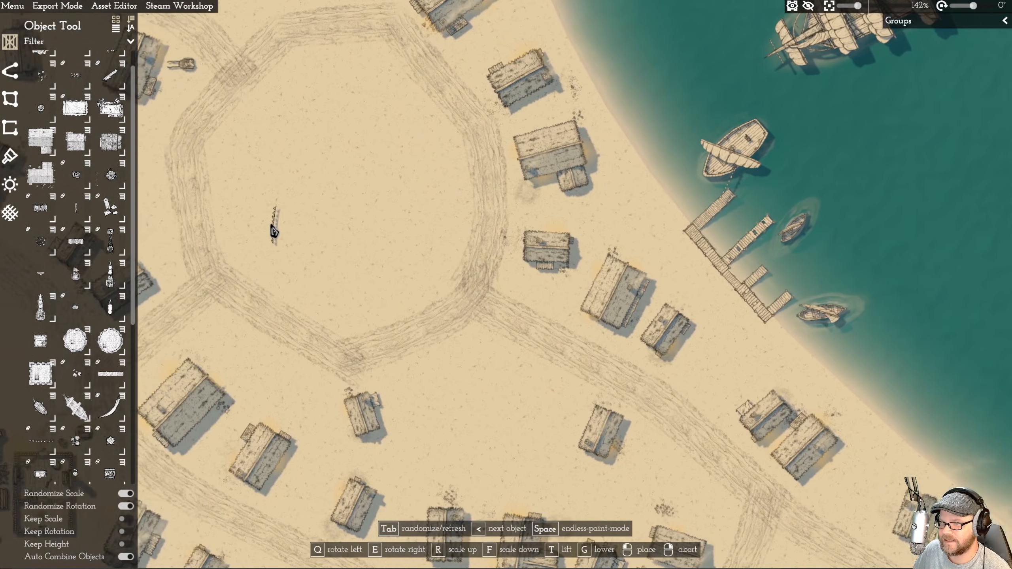
key("a")
key("a")
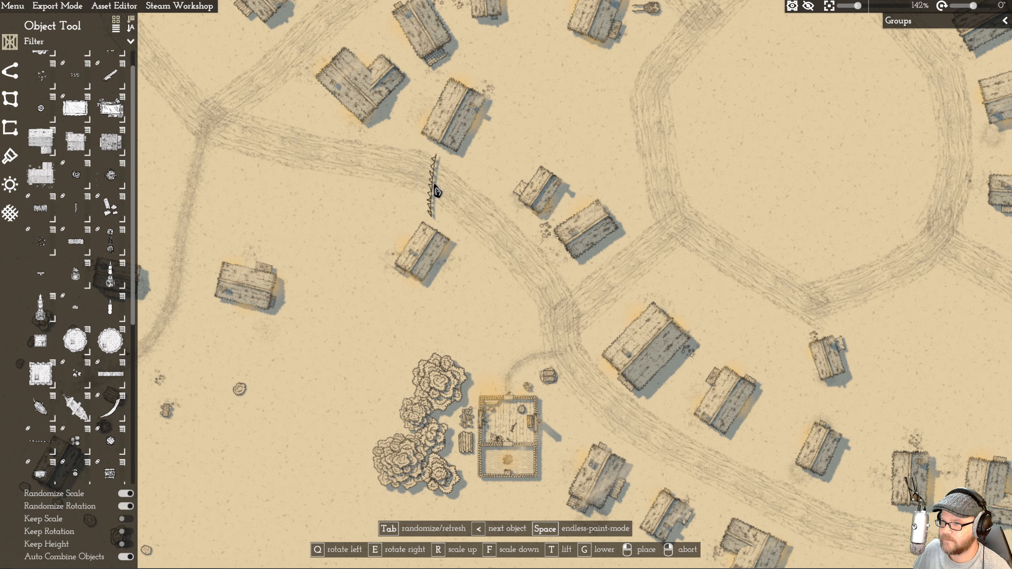
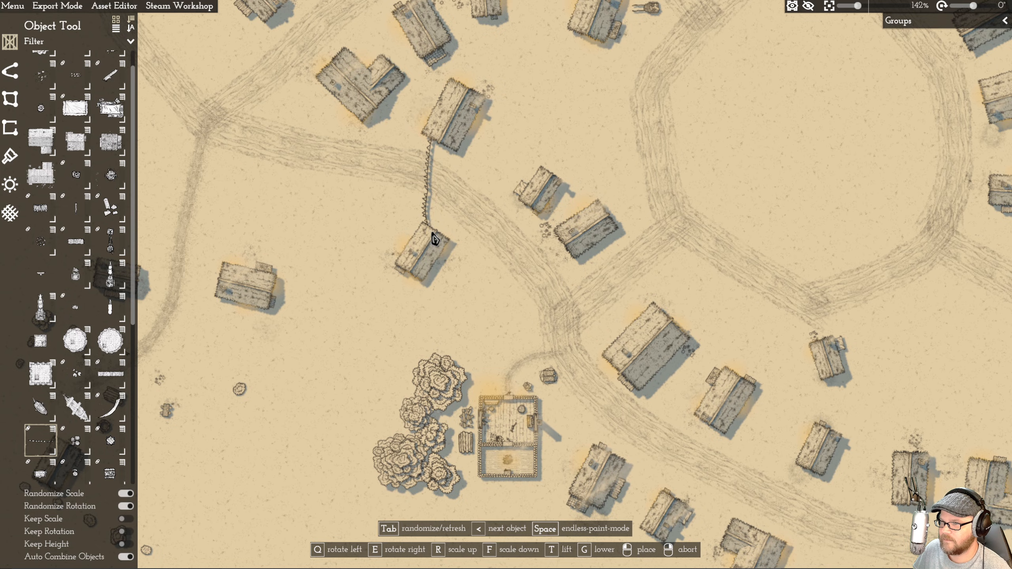
right_click(507, 164)
- Place an enlarged battlemented Round tower large in the middle of the octagonal road ring
left_click_drag(509, 436, 266, 479)
scroll(80, 434, "down", 8)
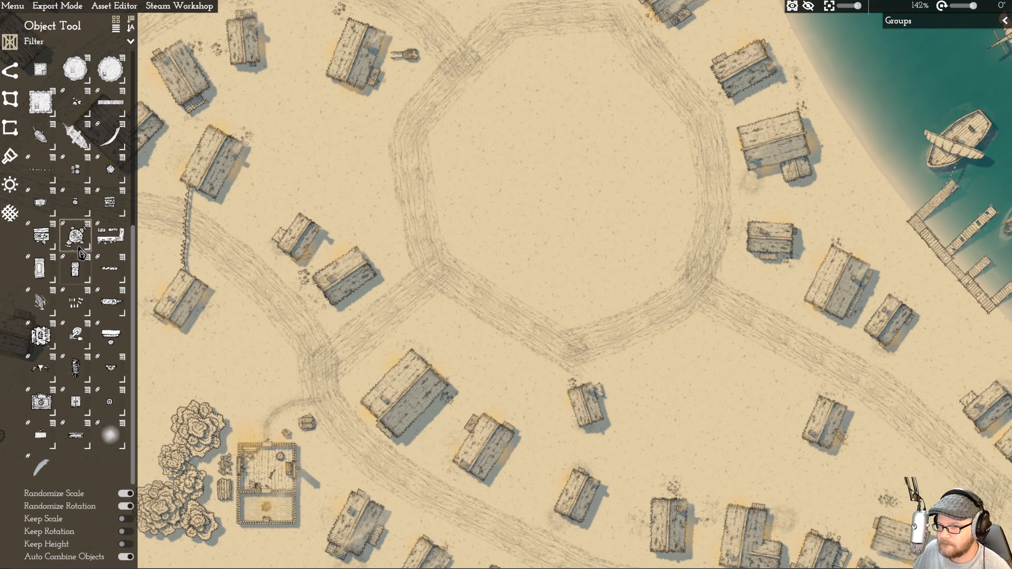
scroll(80, 279, "up", 8)
scroll(86, 130, "down", 8)
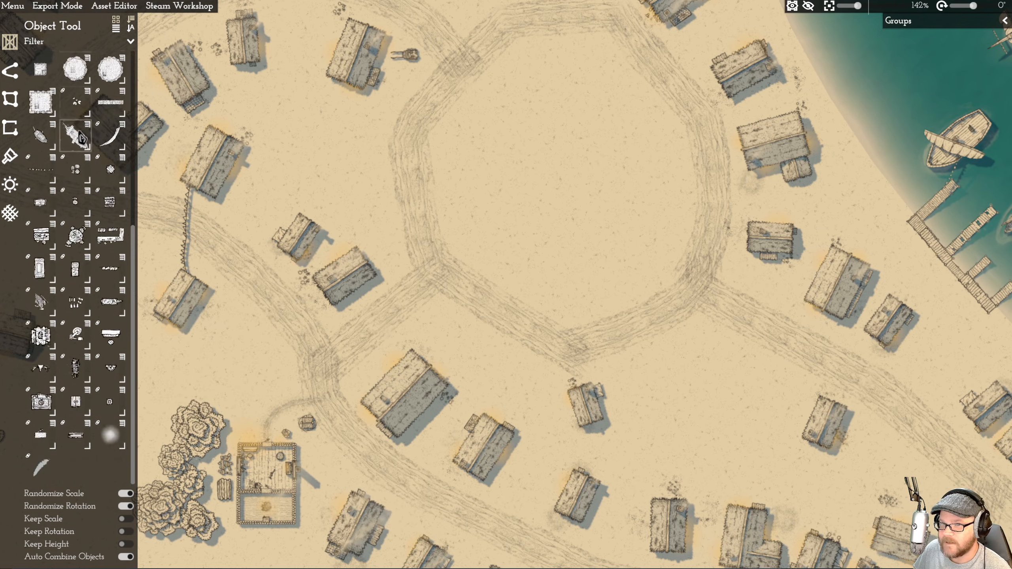
left_click(14, 129)
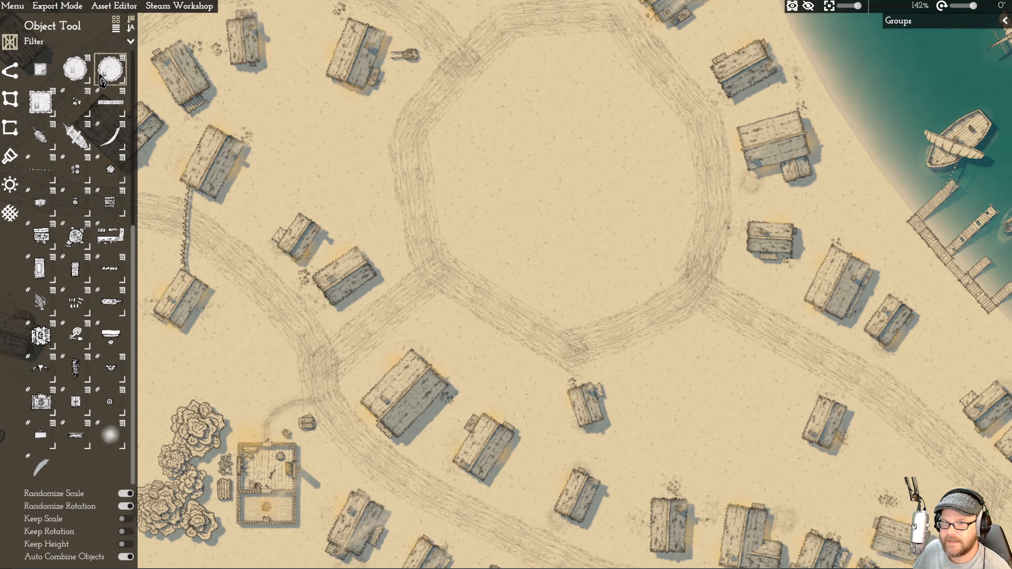
mouse_move(105, 82)
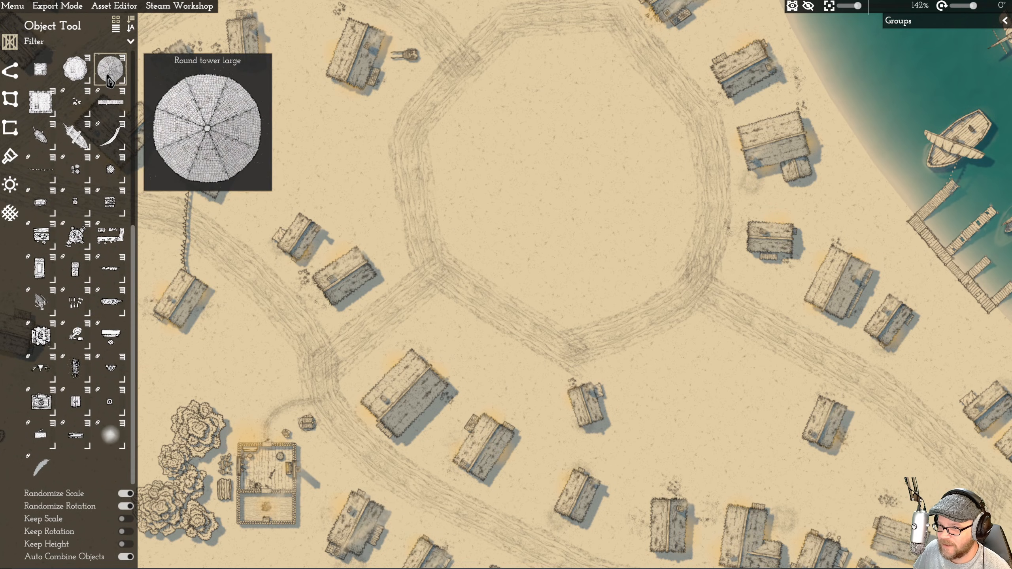
left_click(108, 81)
key("r")
key("r")
key("r")
key("r")
key("r")
key("r")
left_click(570, 180)
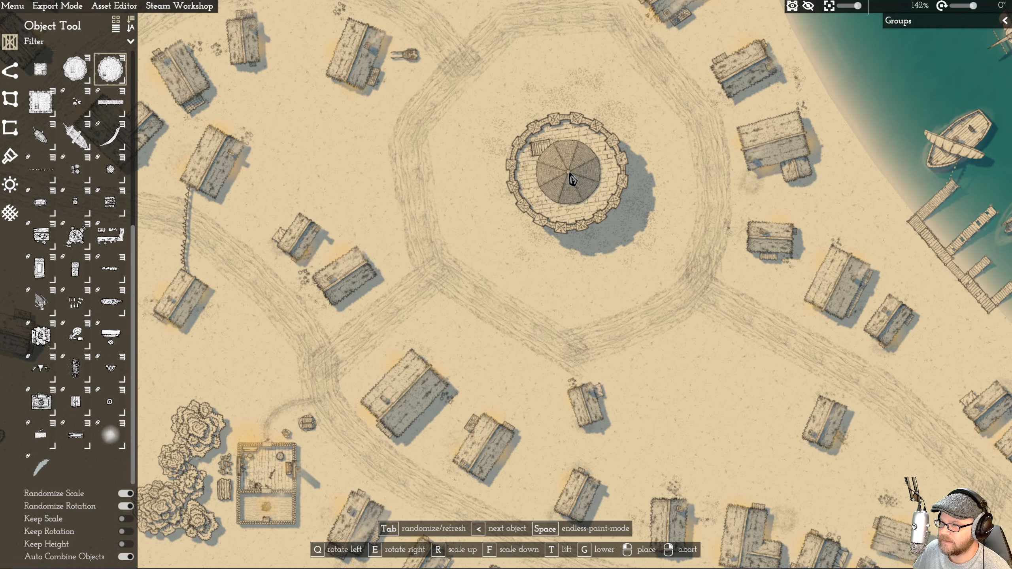
- Scale up the conical tiled roof to cover the whole round tower and place it centred on top
key("r")
key("r")
key("r")
key("r")
key("r")
key("r")
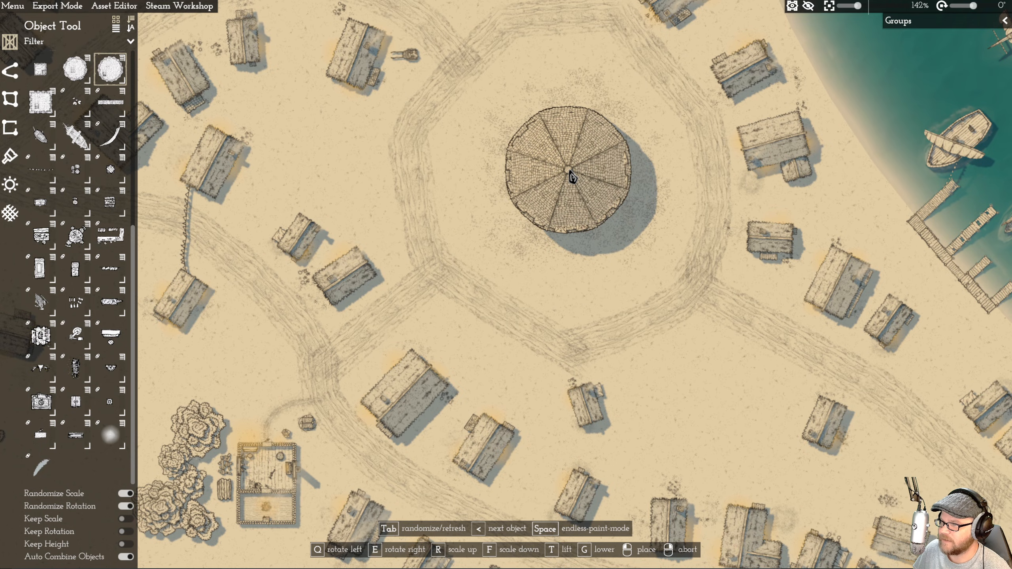
left_click(572, 177)
right_click(451, 150)
left_click(573, 238)
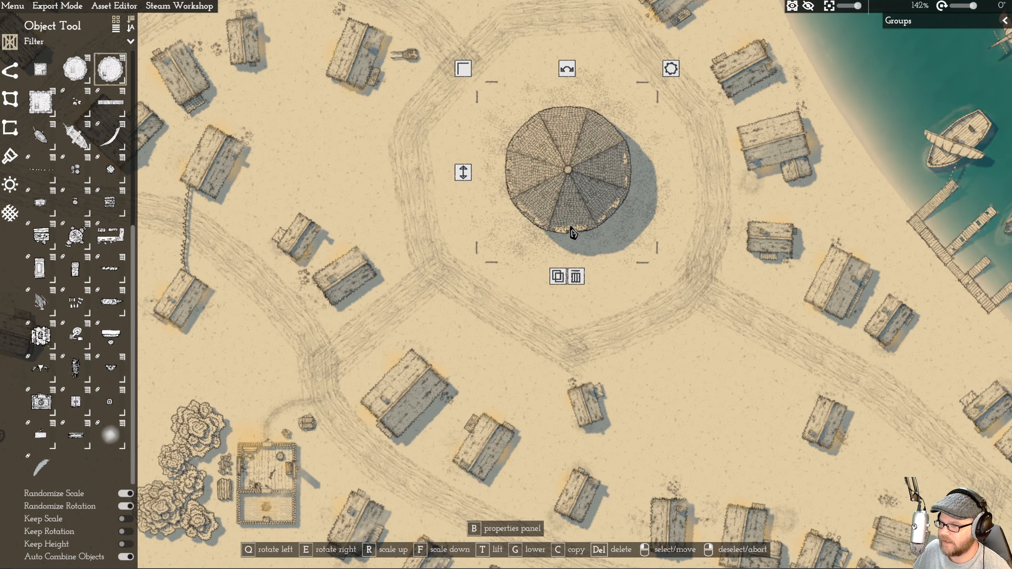
mouse_move(582, 201)
left_mouse_down()
mouse_move(588, 208)
mouse_move(583, 195)
left_mouse_up()
right_click(458, 163)
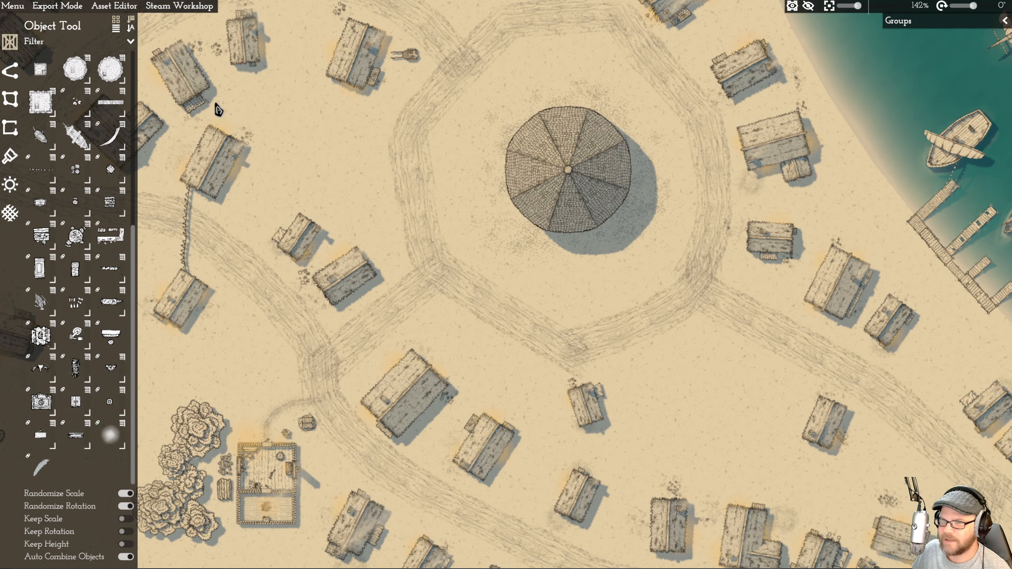
- Add light glows around the edge of the round tower and a small cluster of props beside it
left_click(110, 435)
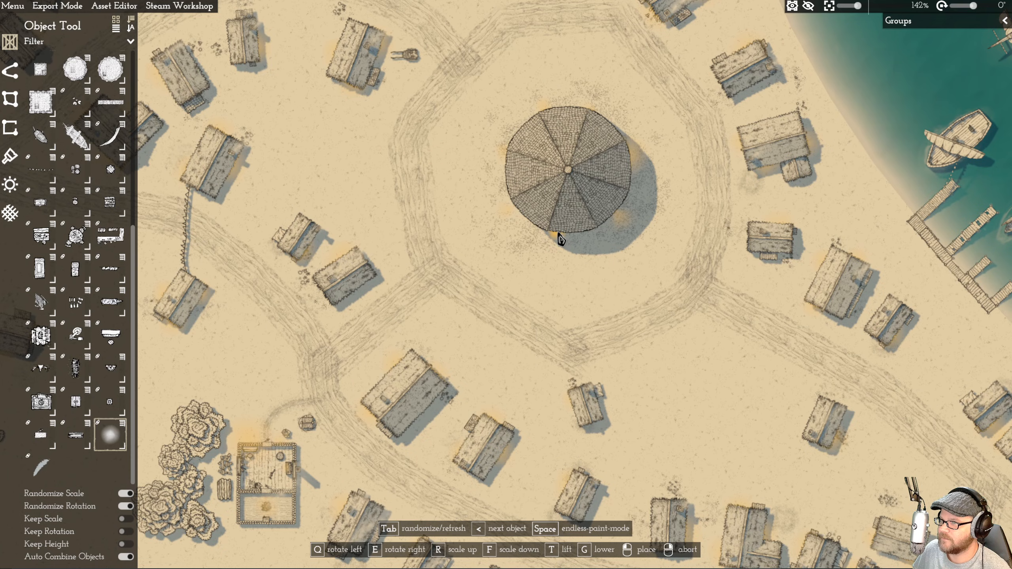
left_click(114, 6)
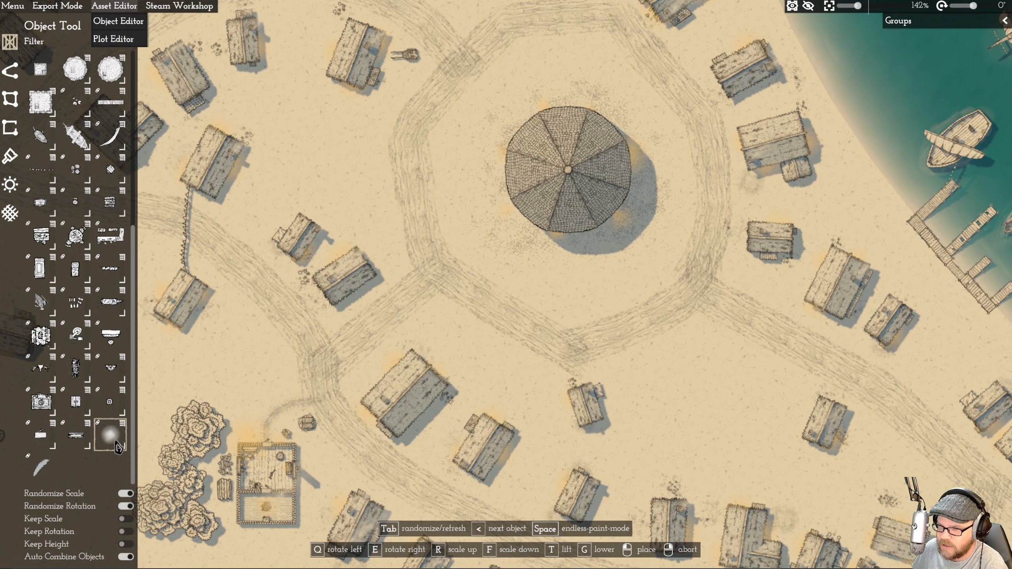
left_click(45, 302)
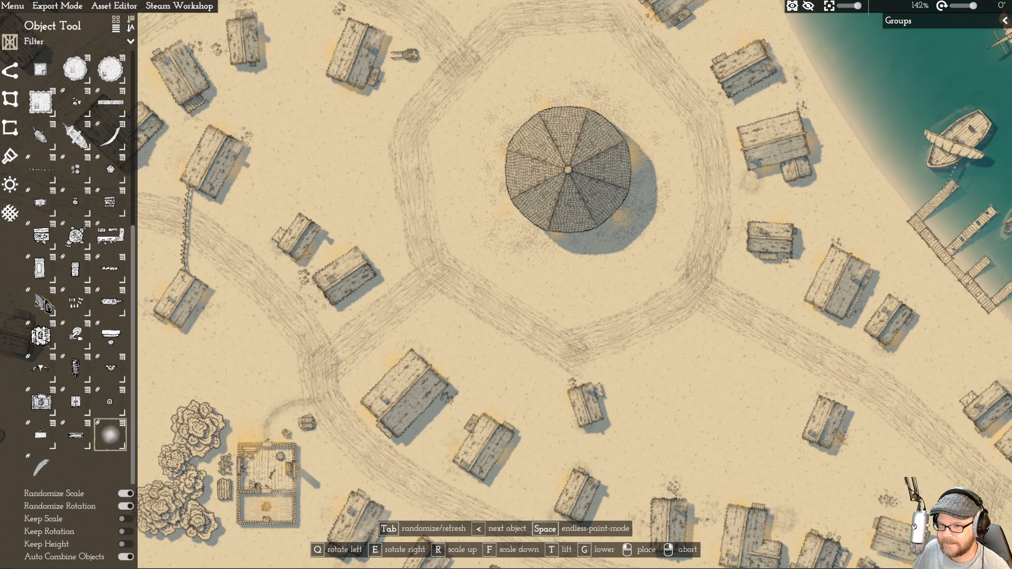
scroll(463, 214, "up", 5)
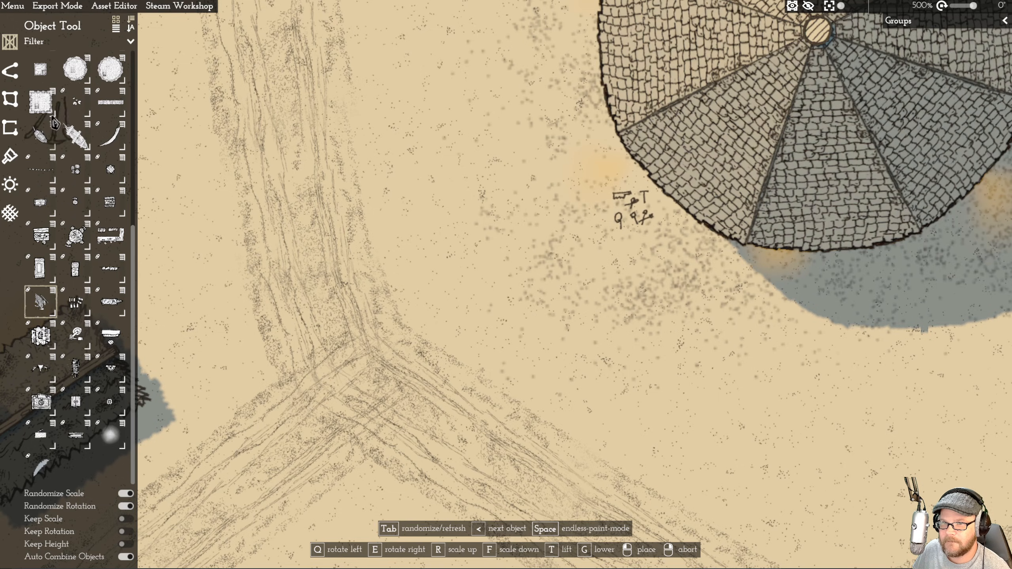
- Place a rotated string of pennants running south from the lower edge of the large round tower
left_click(39, 172)
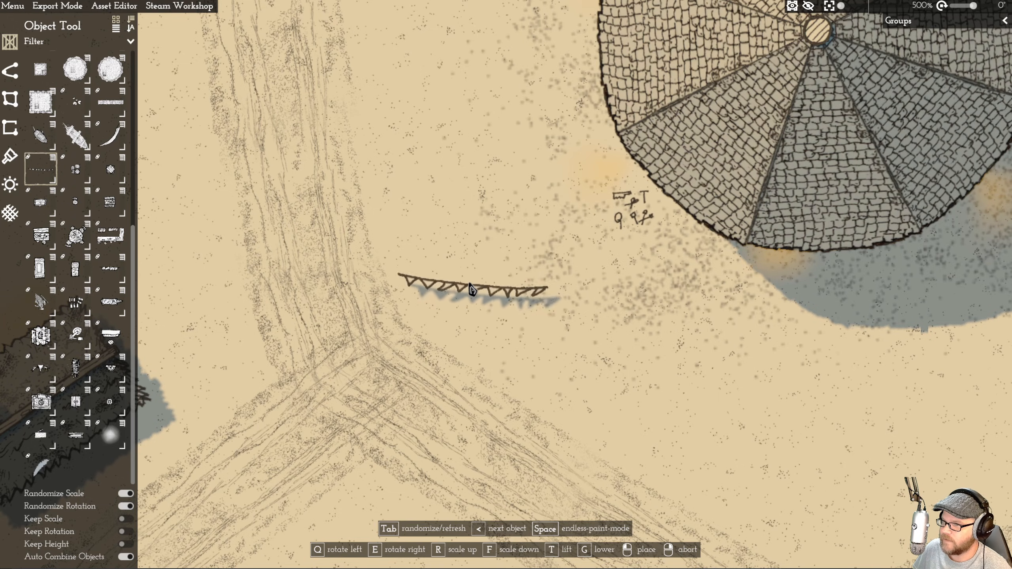
key("e")
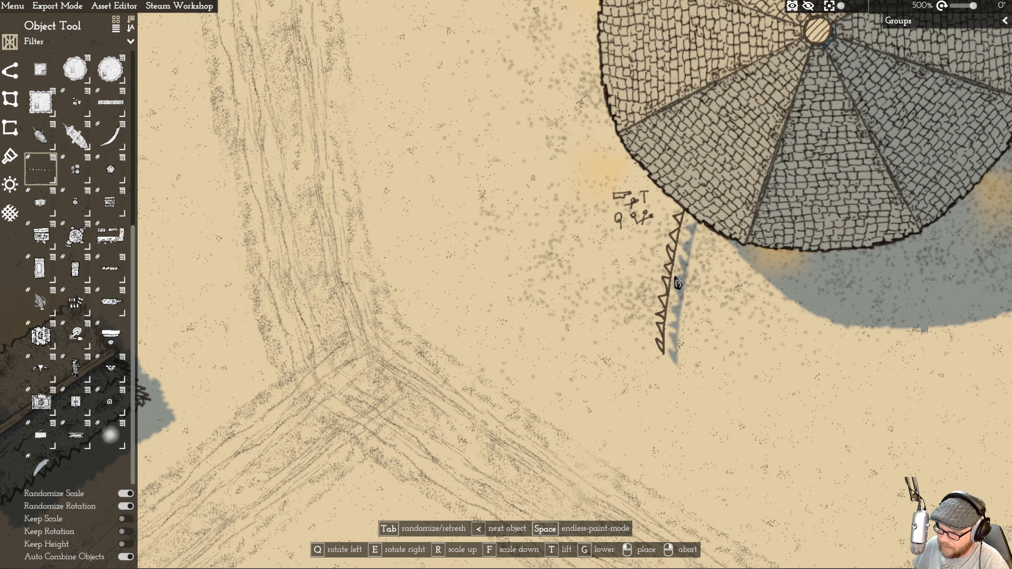
right_click(677, 283)
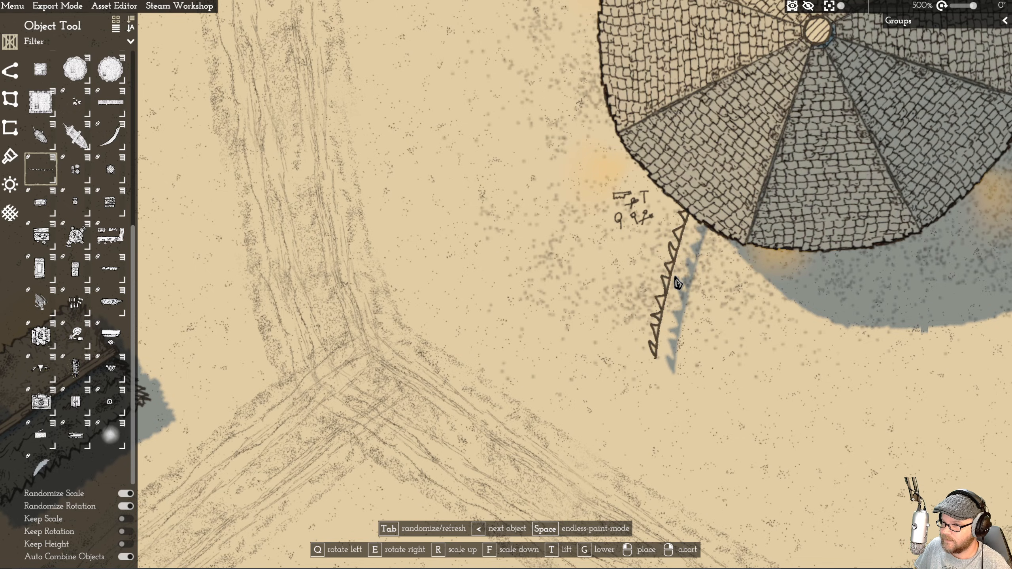
left_click(695, 297)
- Place a scaled-down round tower with a thatched conical roof at the free end of the pennant string
left_click_drag(572, 384, 458, 207)
left_click(75, 68)
left_click(111, 68)
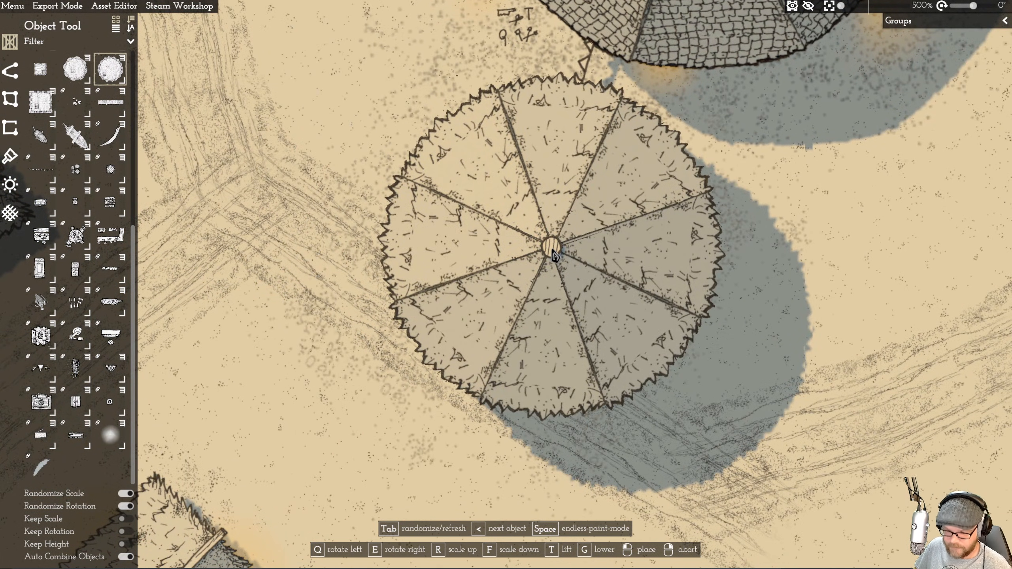
key("f")
key("f")
key("f")
key("f")
key("f")
key("f")
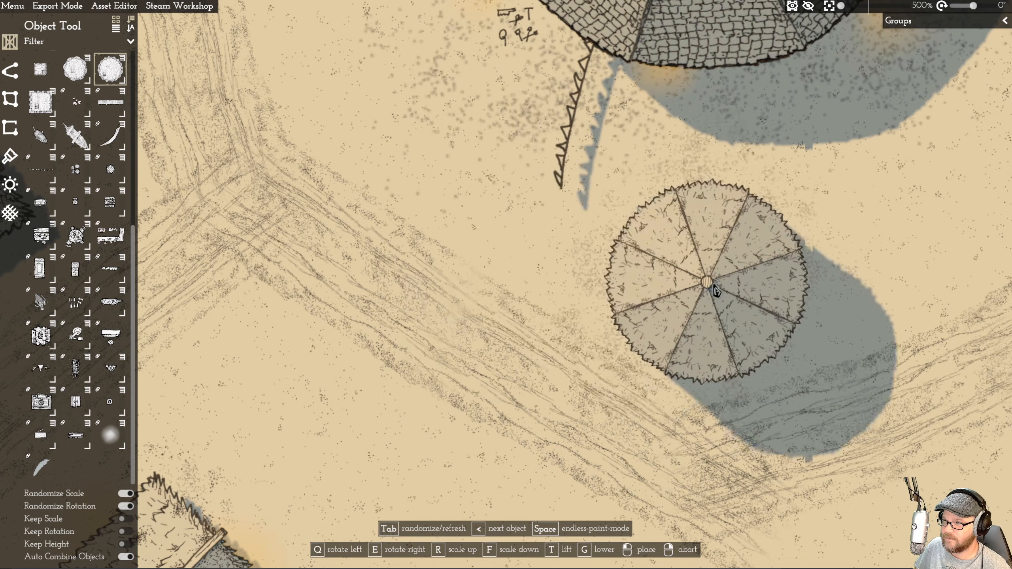
left_click(596, 269)
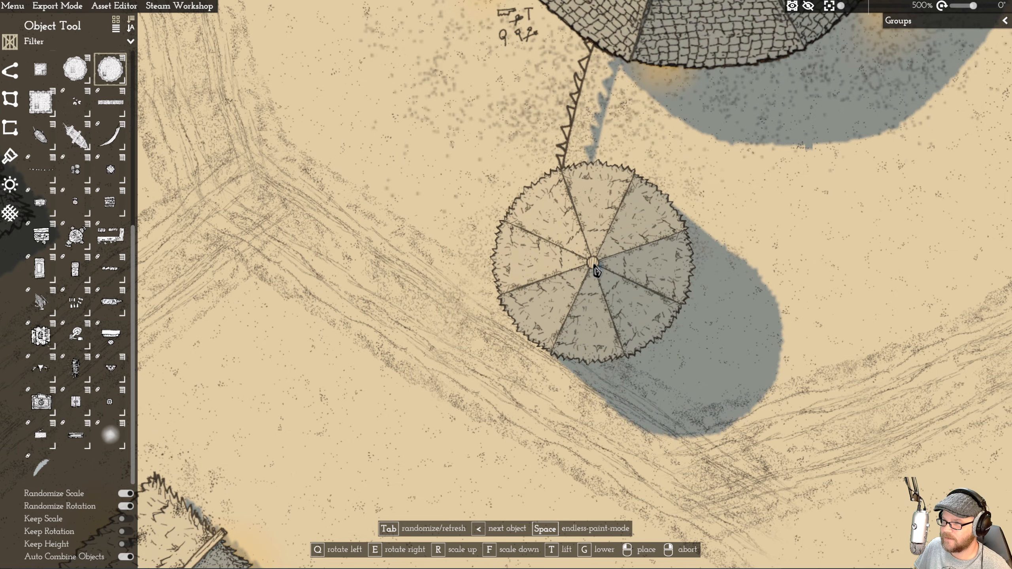
- Place a second scaled-down round tower north of the large tower and link the two with a string of pennants
scroll(645, 199, "down", 6)
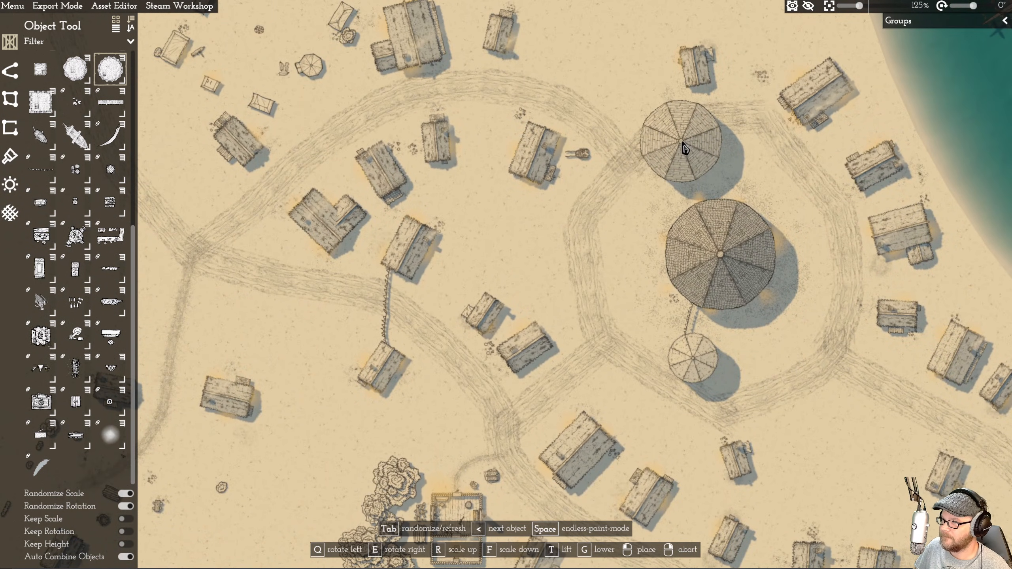
key("f")
key("f")
key("f")
key("f")
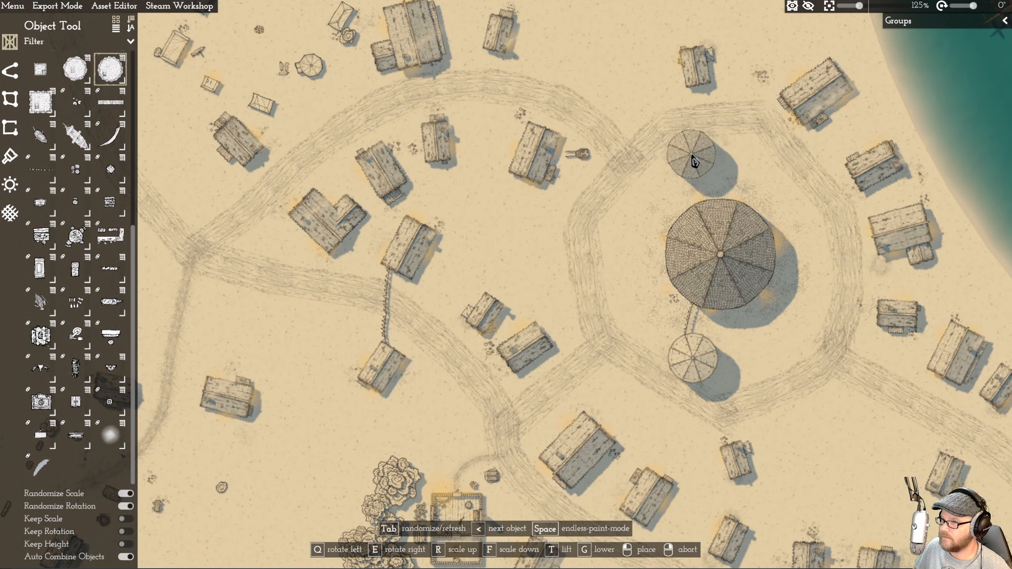
left_click(691, 159)
left_click(42, 169)
scroll(710, 254, "up", 2)
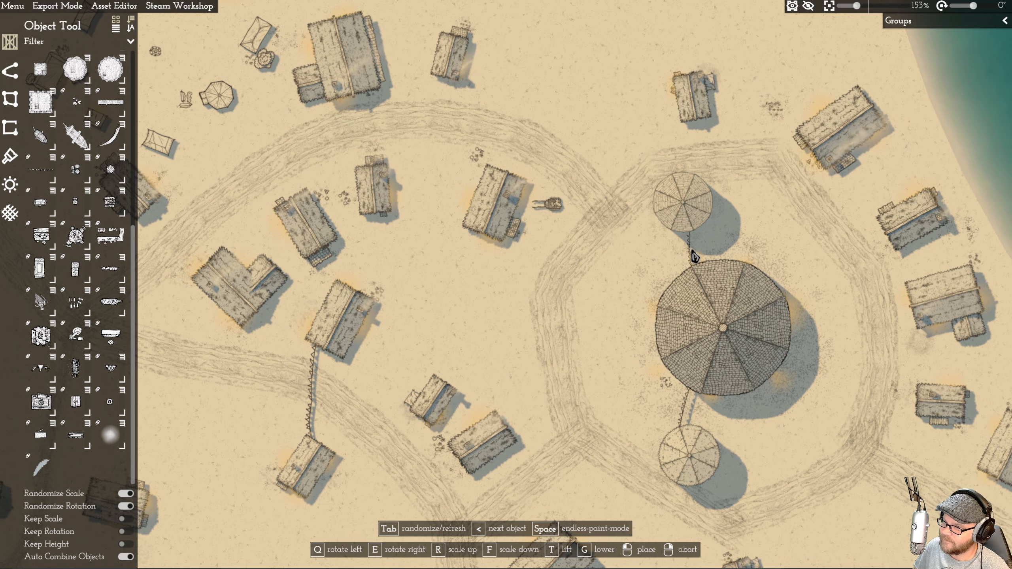
- Set the environment's Sun Light energy to 0.0 to turn the village scene to night
scroll(693, 252, "down", 7)
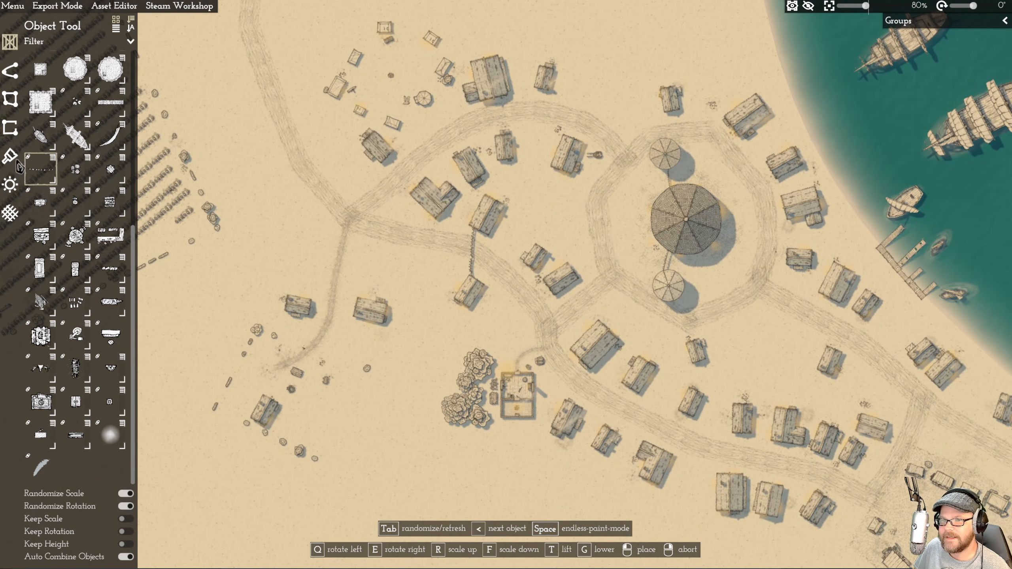
left_click(10, 185)
left_click_drag(92, 115, 71, 121)
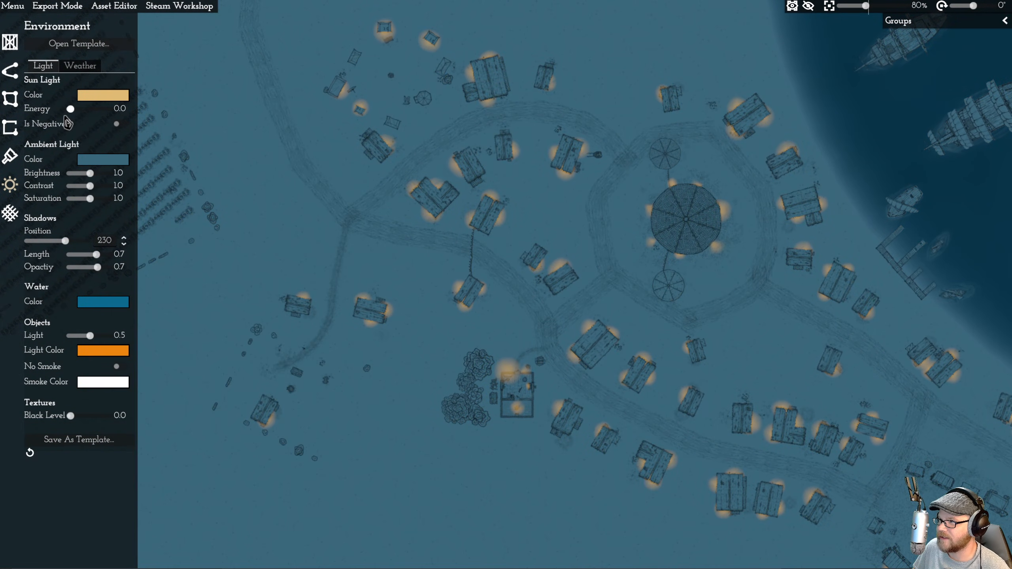
- Set the environment's Sun Light energy to 1.2 to bring the village back to daylight
scroll(323, 165, "up", 4)
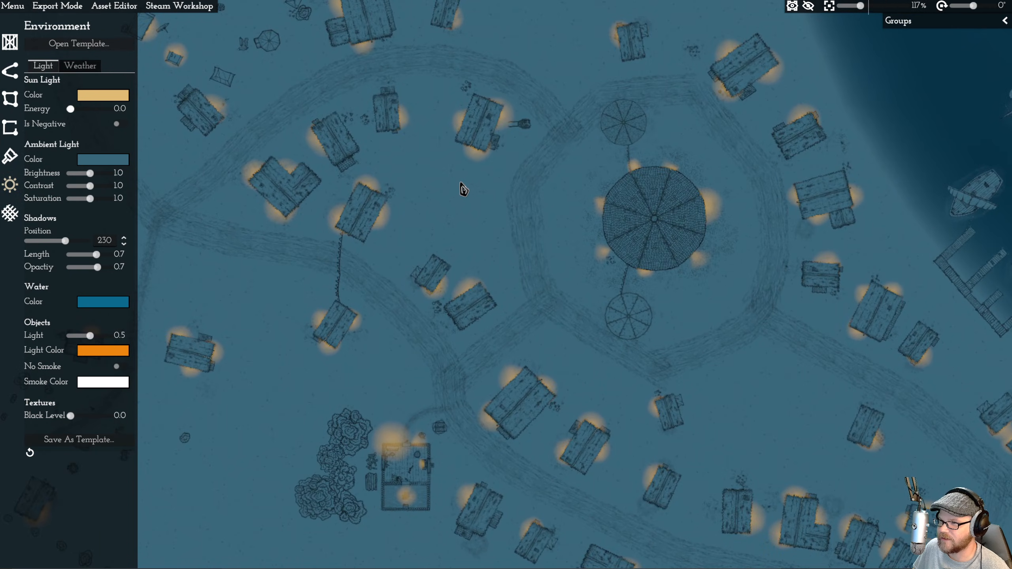
scroll(464, 189, "up", 1)
left_click_drag(71, 110, 95, 112)
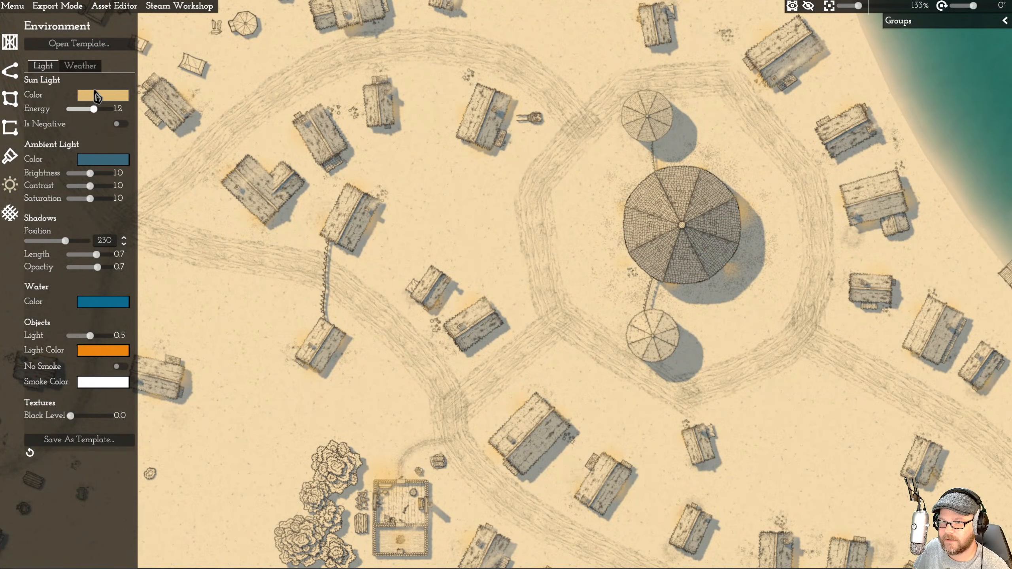
- Try a dark green and a bright pale yellow (f4ec79) as the Sun Light color
left_click(97, 96)
left_click_drag(271, 142, 279, 131)
left_click_drag(219, 159, 211, 180)
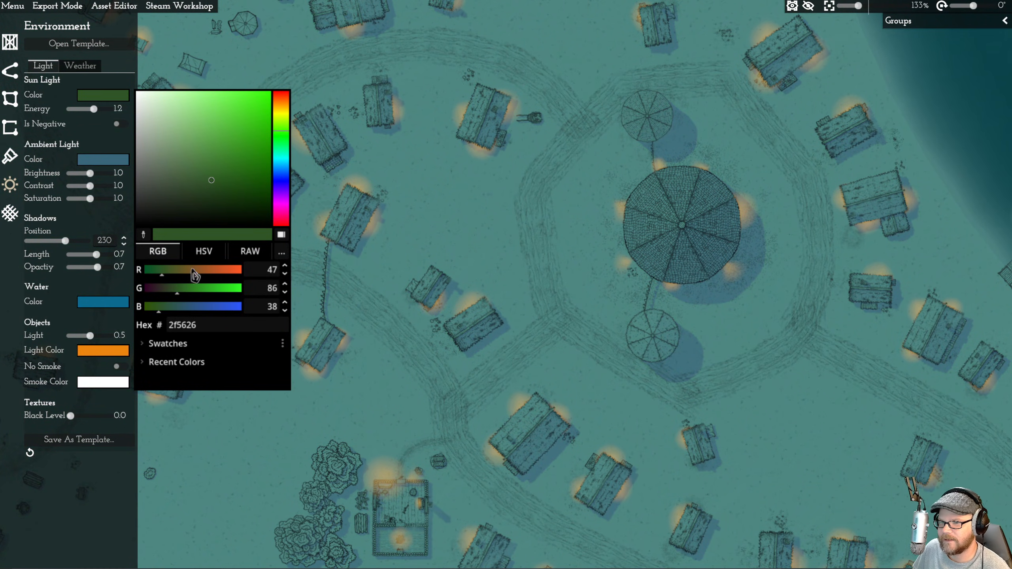
left_click(150, 345)
left_click_drag(213, 183, 238, 107)
left_click_drag(283, 132, 204, 98)
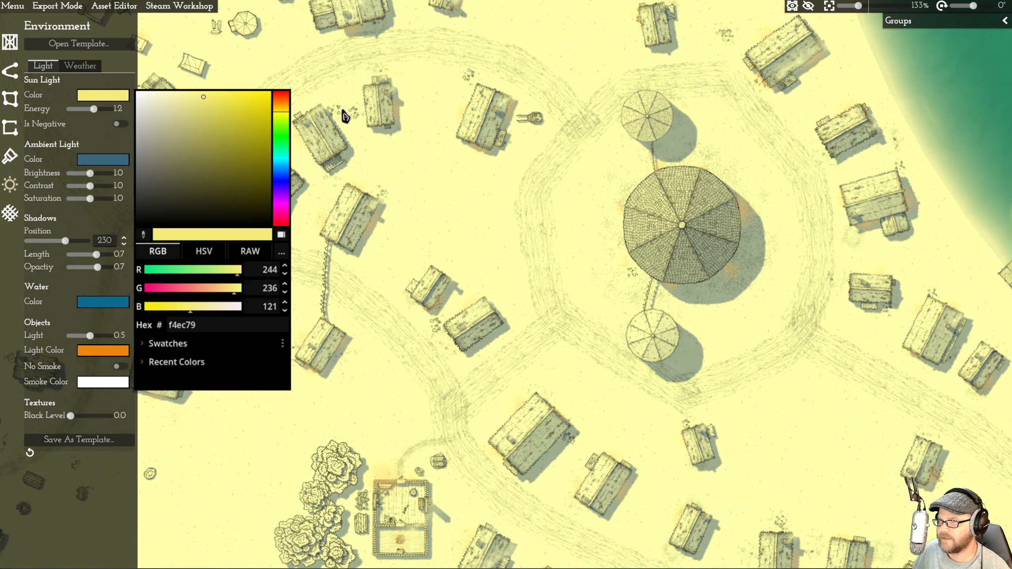
left_click(321, 116)
- Switch to the Canvas of Kings store page in Steam and look through its screenshots for lighting examples
scroll(273, 430, "down", 5)
key("alt+Tab")
scroll(454, 240, "up", 4)
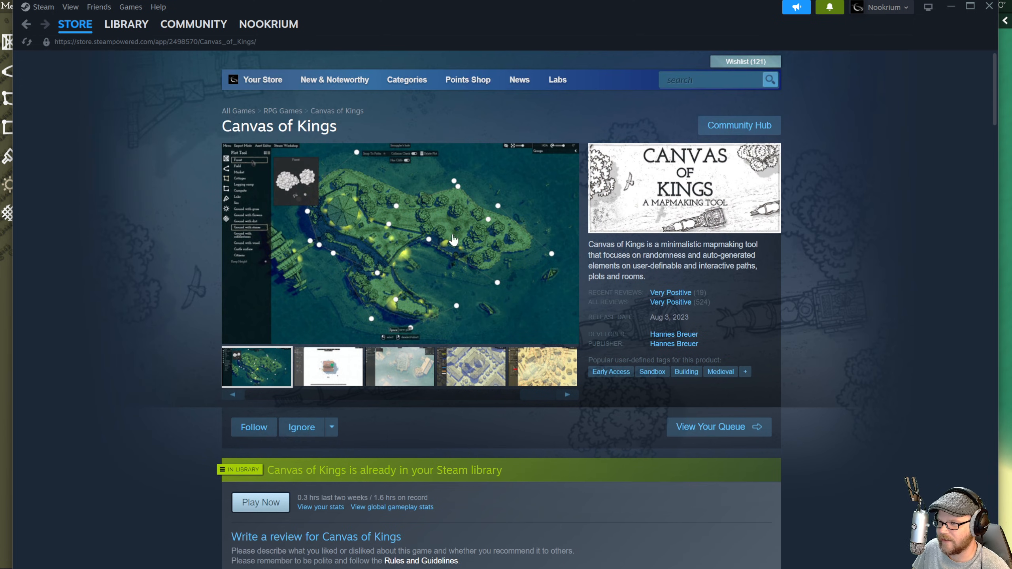
left_click(454, 240)
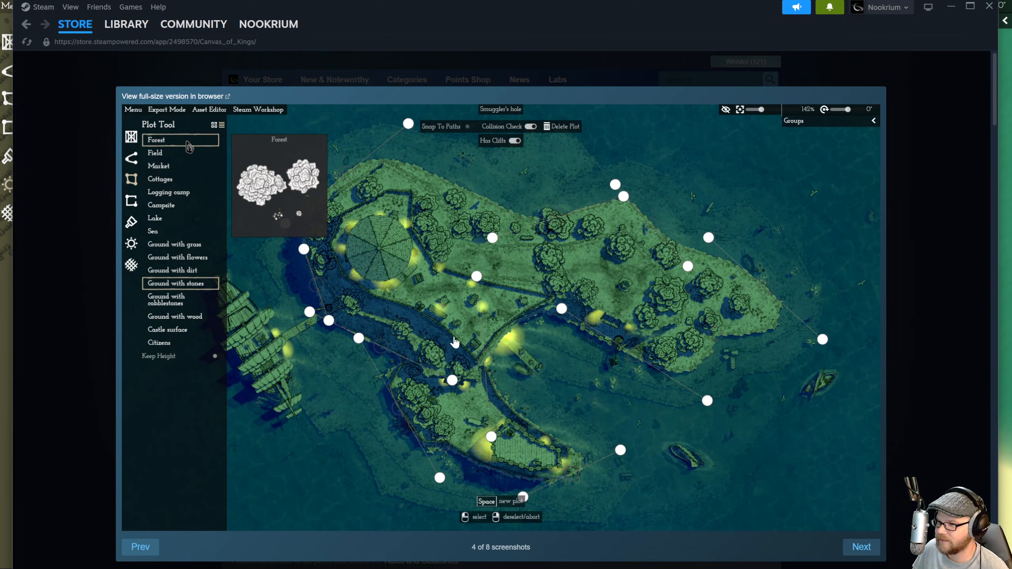
key("Right")
key("Right")
key("Right")
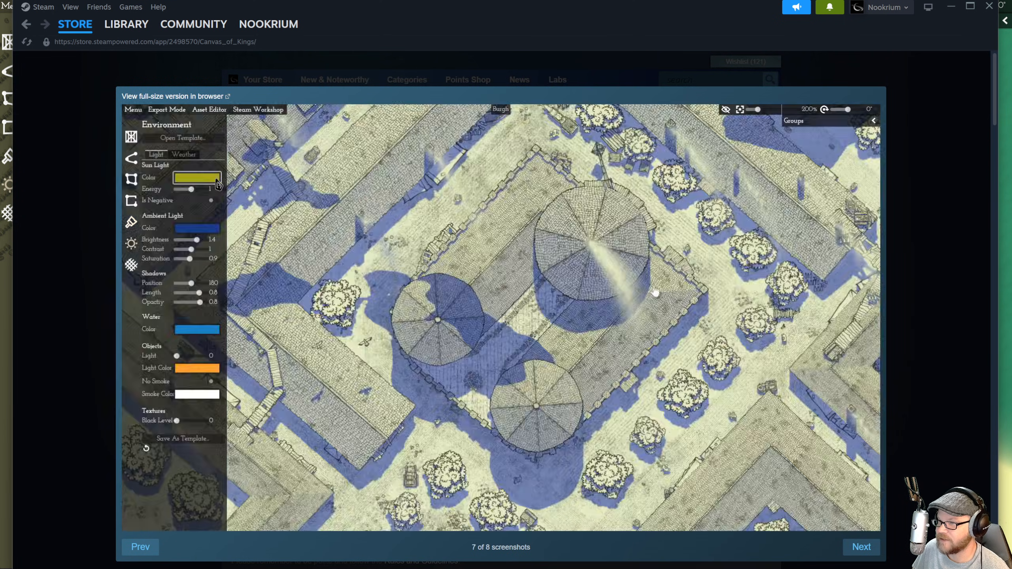
key("alt+Tab")
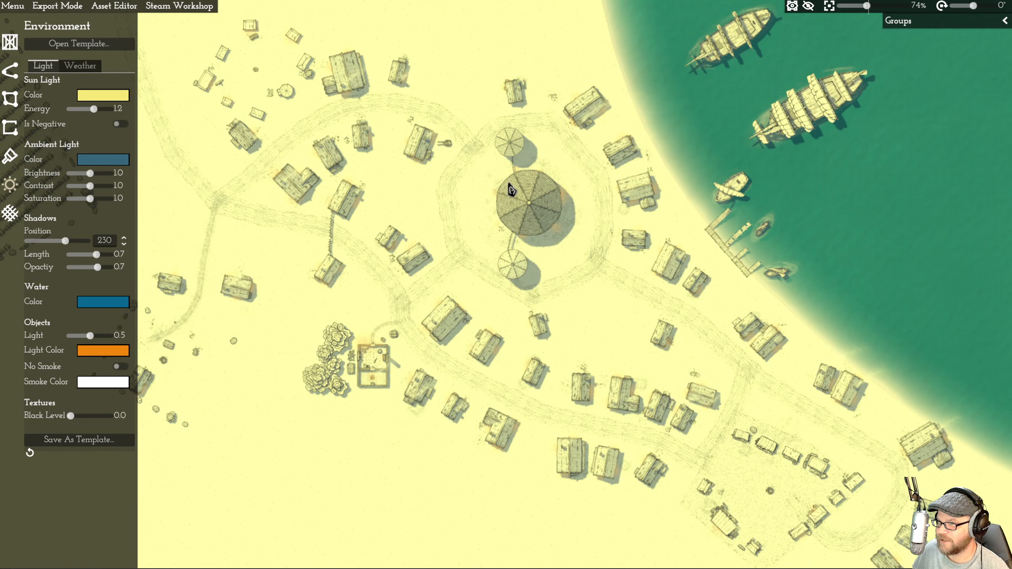
- Mute the Sun Light color to a pale greyish yellow, about d3d099
scroll(600, 220, "down", 5)
scroll(533, 208, "up", 5)
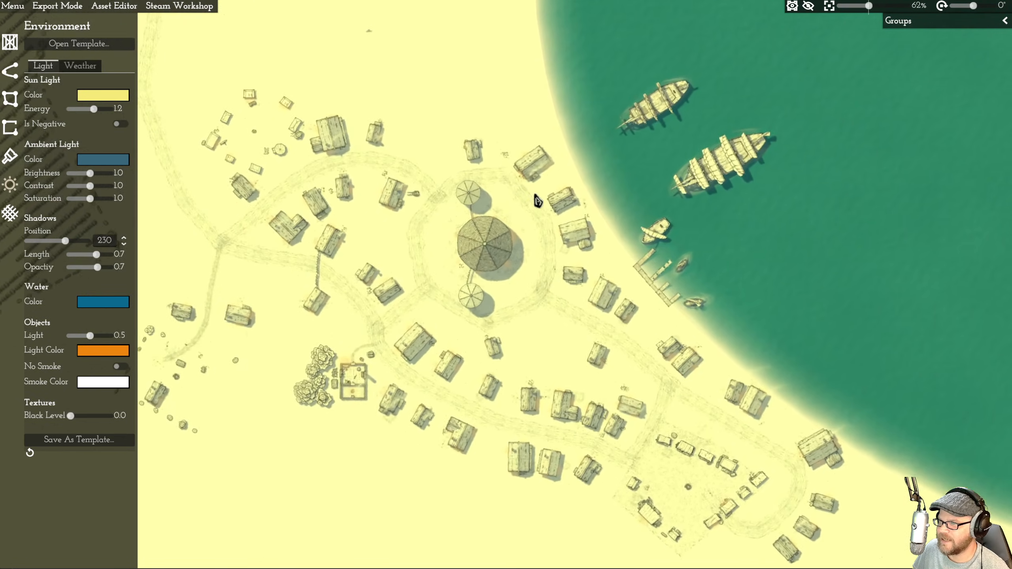
left_click(110, 96)
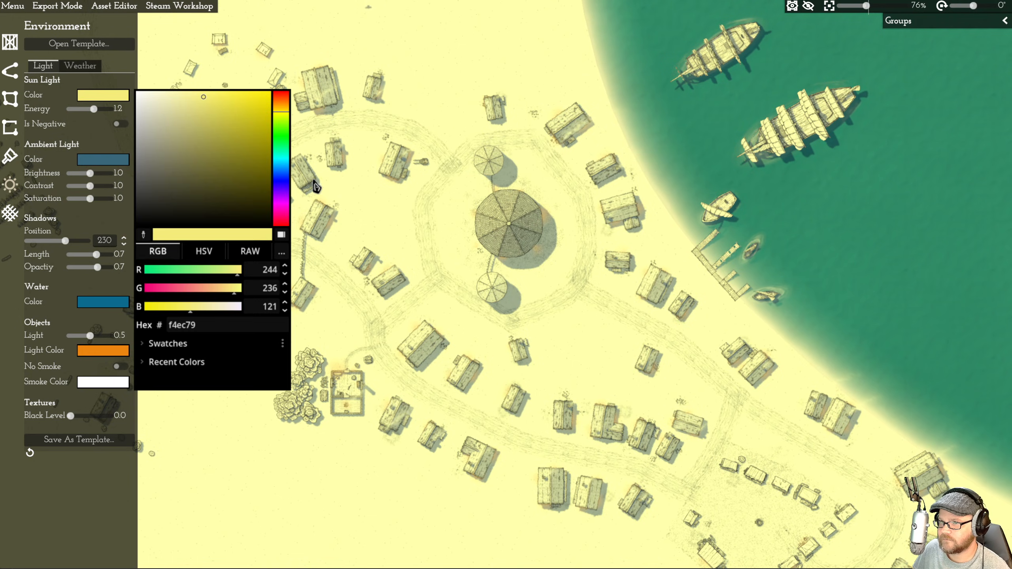
left_click_drag(183, 97, 174, 114)
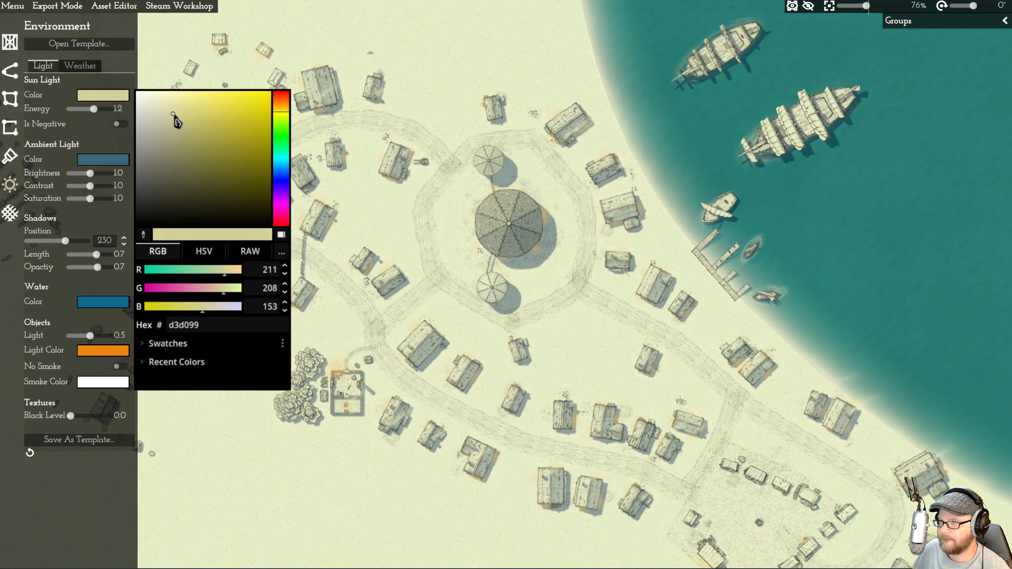
left_click(372, 139)
scroll(450, 208, "down", 8)
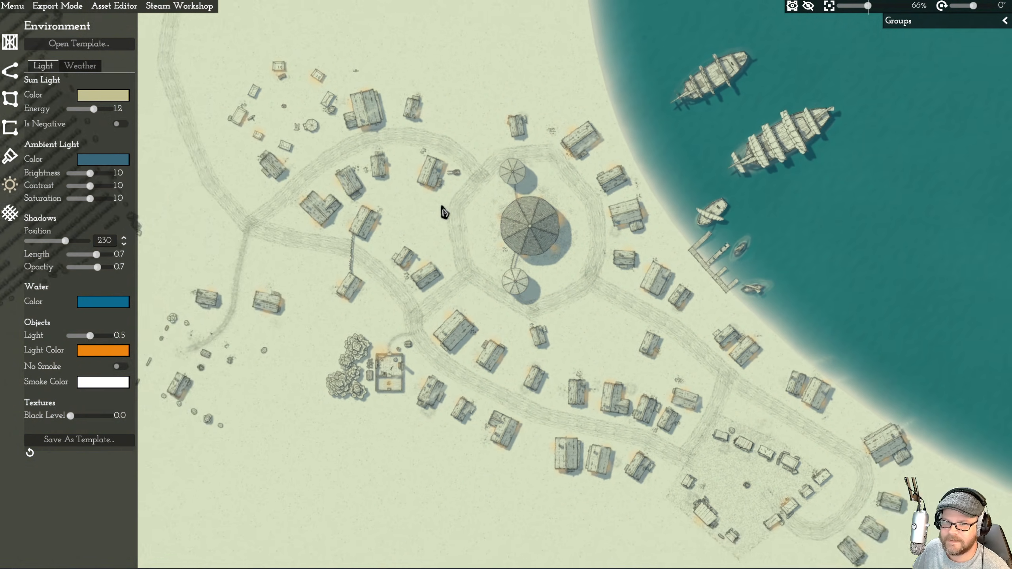
scroll(430, 170, "up", 4)
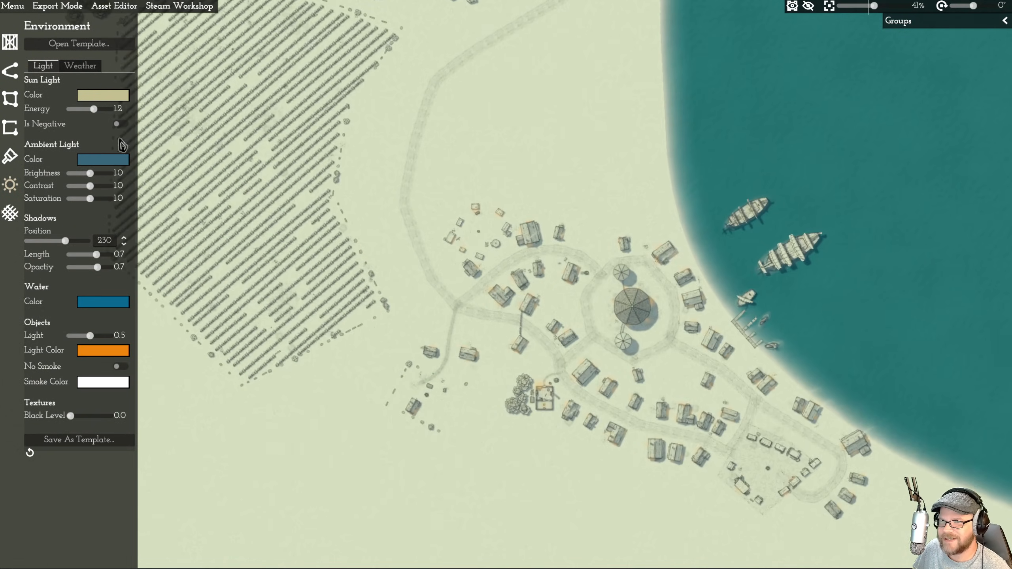
- Run a castle wall with square towers from southwest of the village north along the field and across the road
left_click(10, 99)
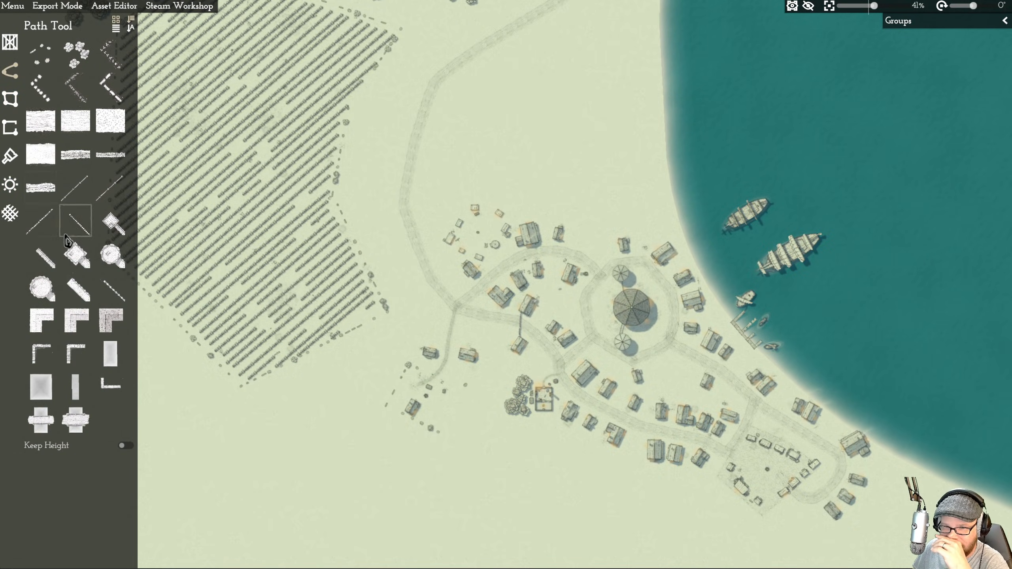
left_click(84, 263)
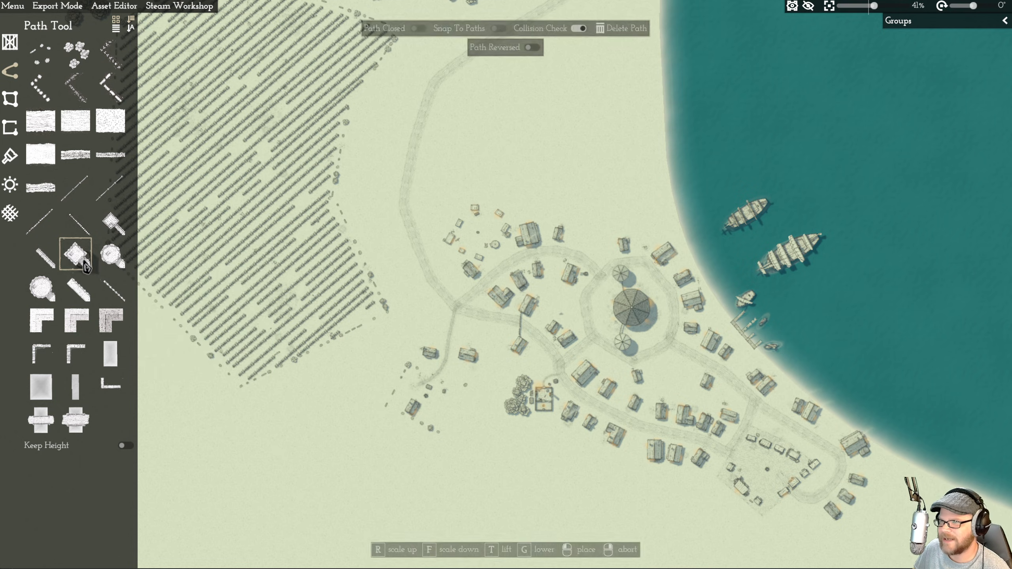
scroll(514, 243, "down", 3)
key("s")
key("d")
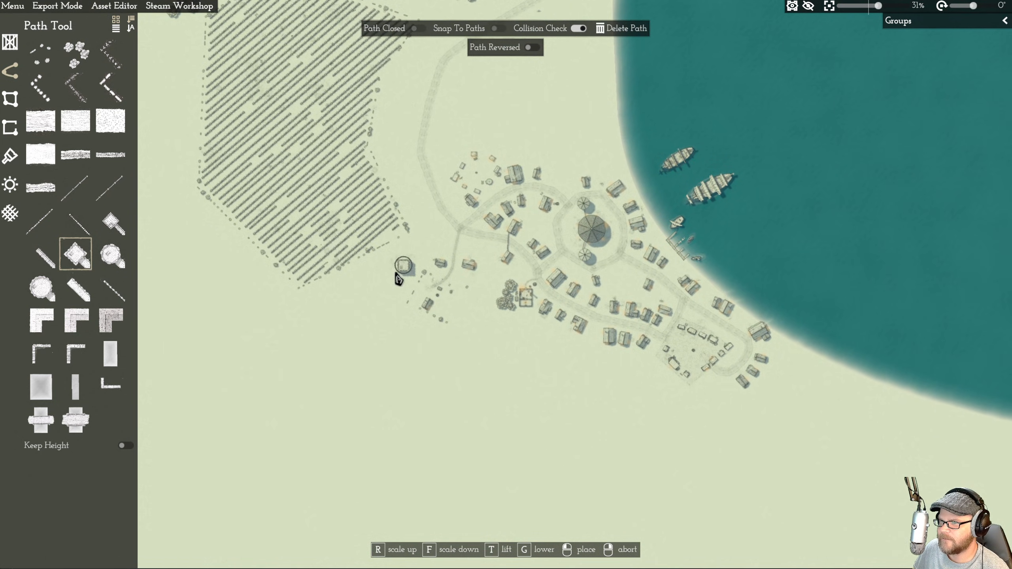
scroll(379, 290, "up", 5)
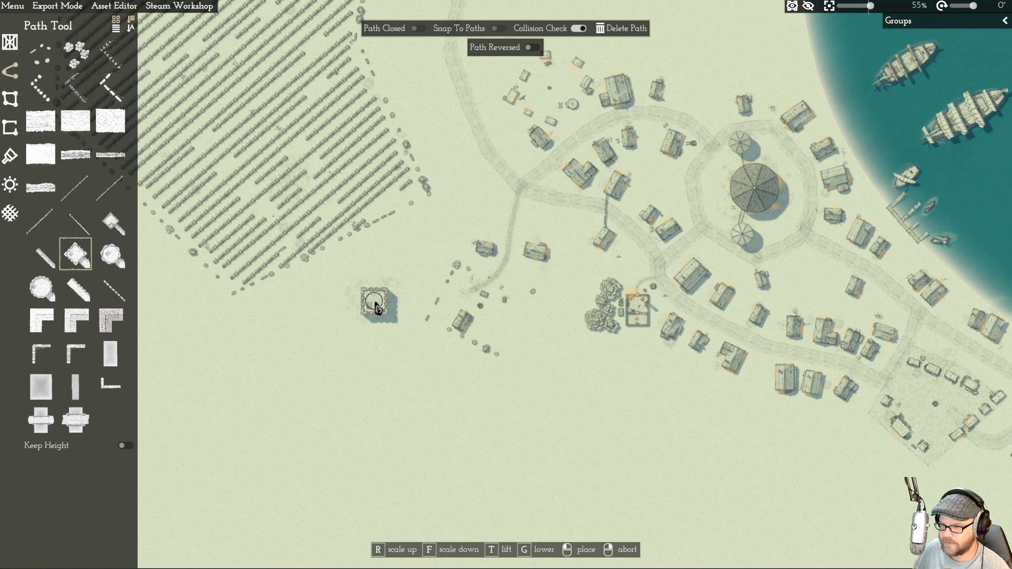
left_click(376, 303)
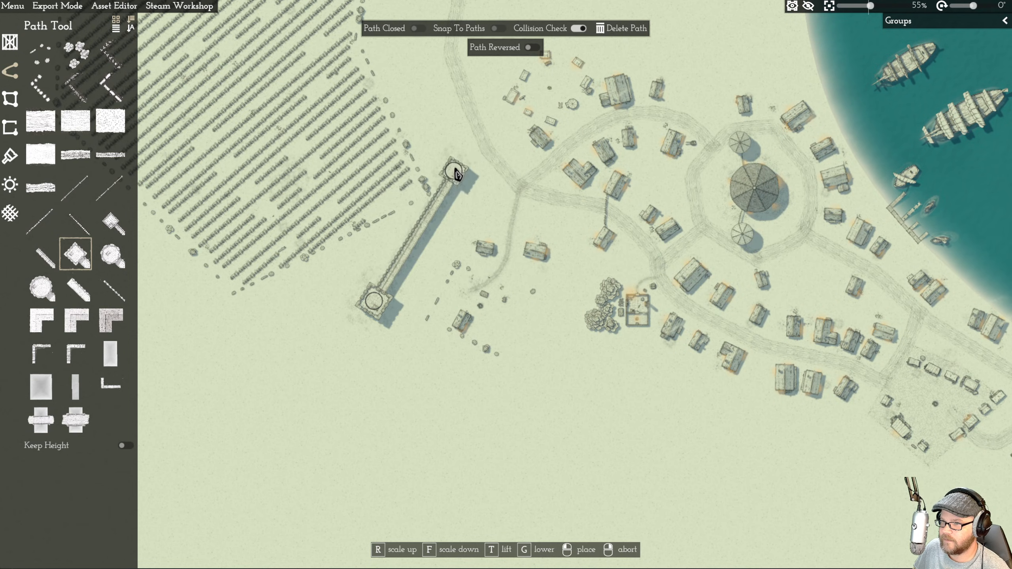
left_click(457, 217)
left_click(413, 95)
key("w")
key("d")
left_click(441, 113)
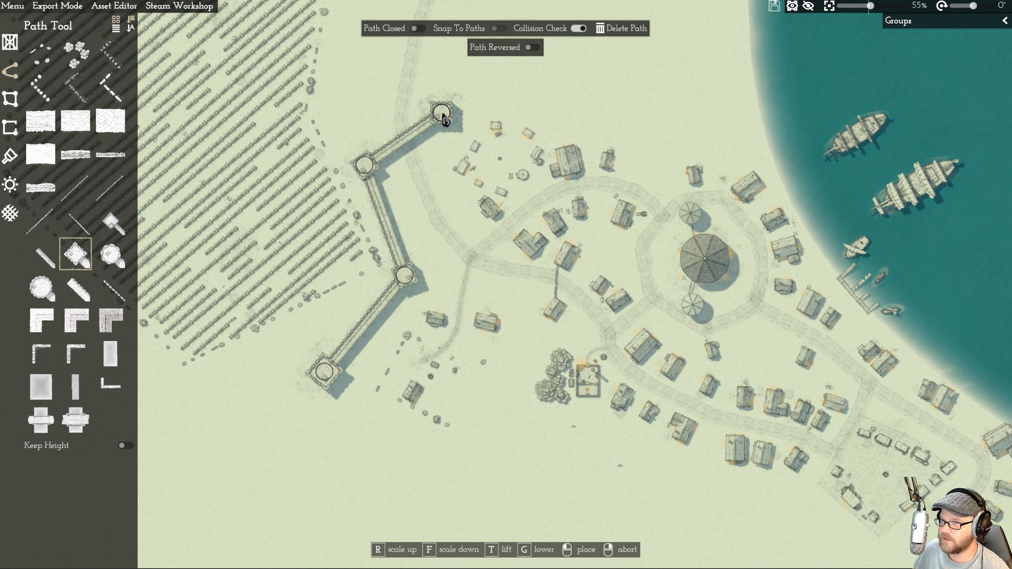
- Continue the tower wall east around the village's north side and end it at the shoreline
key("w")
key("d")
left_click(488, 121)
left_click(644, 148)
left_click(708, 194)
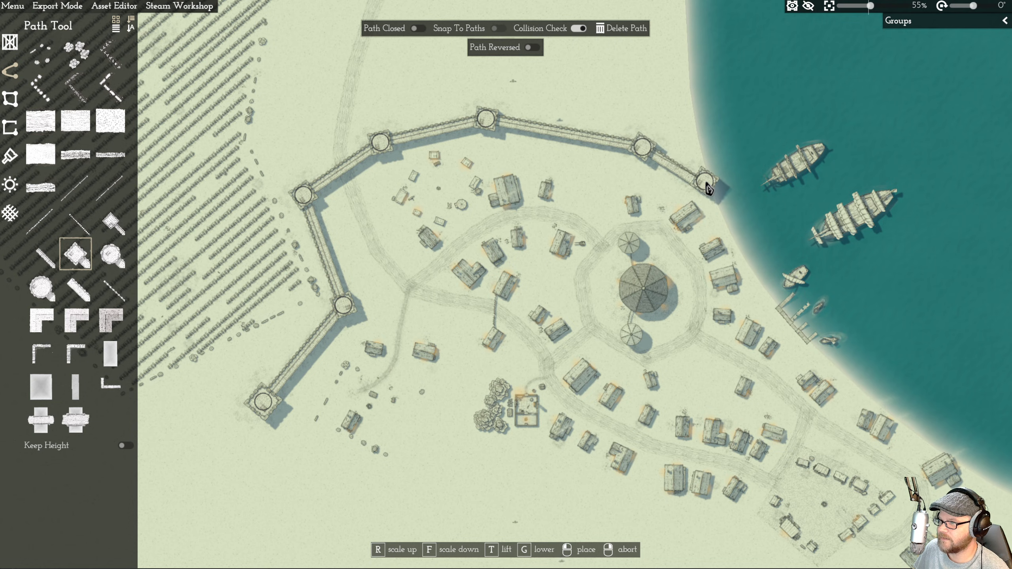
right_click(708, 188)
- Add a gate to the wall segment that crosses the road northwest of the village
key("s")
key("s")
key("a")
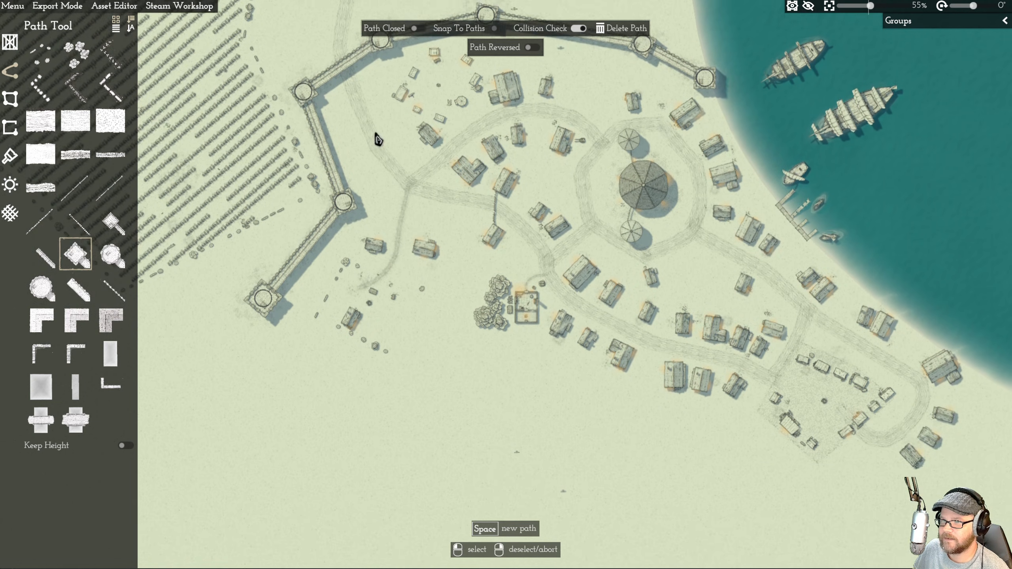
left_click(361, 109)
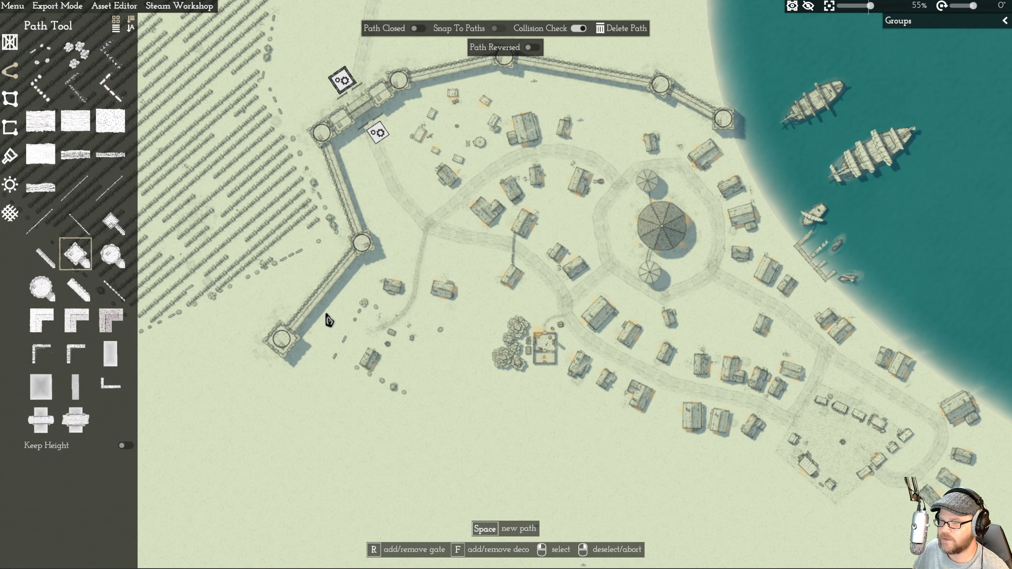
- Add decorations along the southwest and west wall segments and the long northern segment
left_click(332, 295)
left_click(341, 198)
scroll(372, 190, "up", 2)
scroll(538, 165, "up", 1)
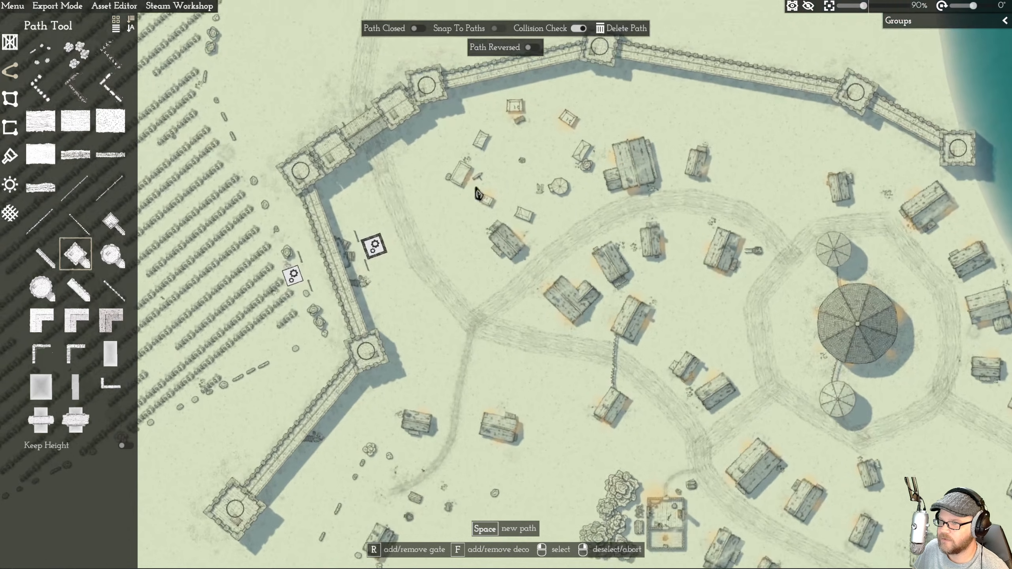
key("w")
key("a")
left_click(557, 169)
left_click(738, 130)
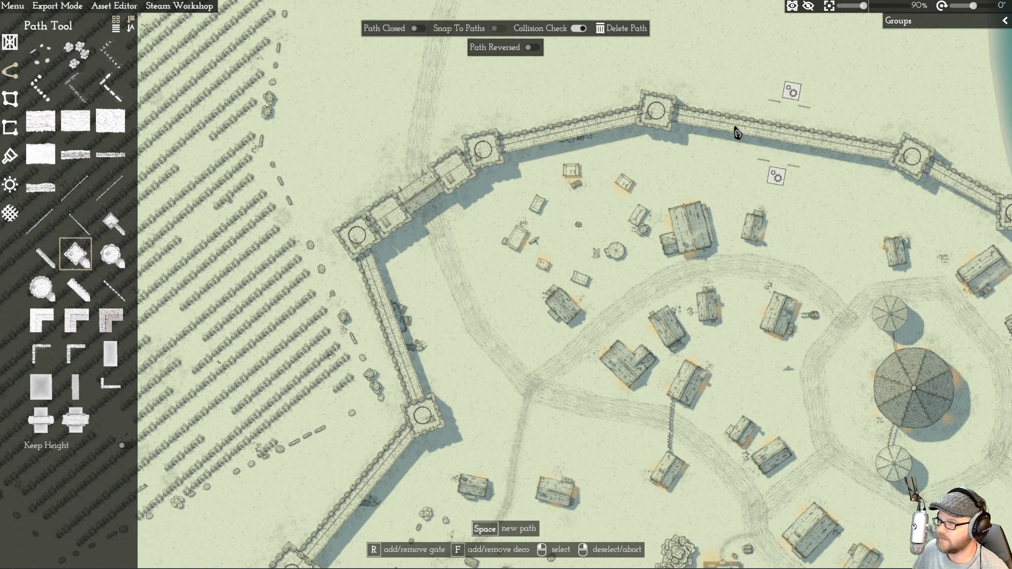
key("d")
right_click(887, 195)
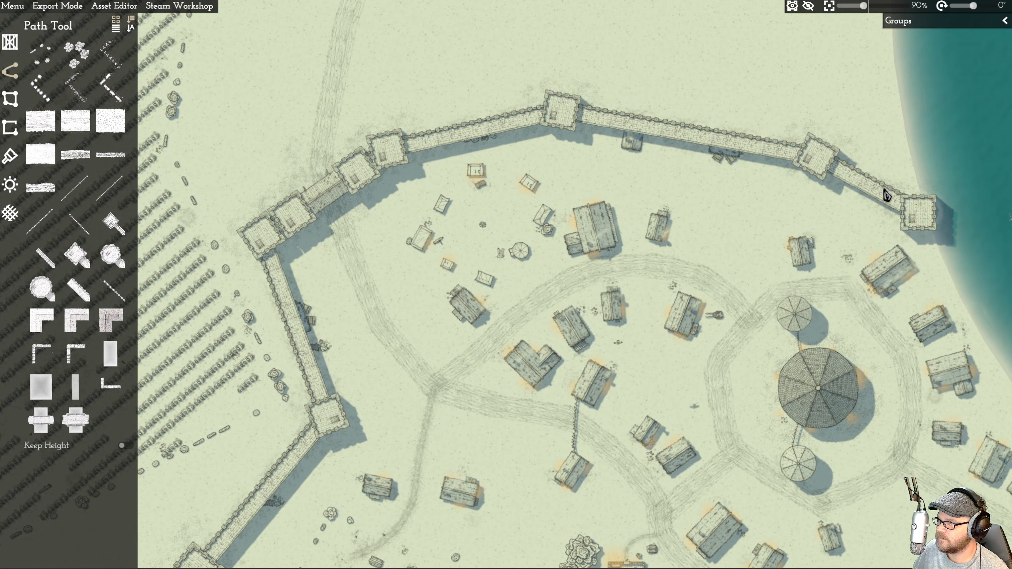
left_click(869, 206)
left_click(816, 157)
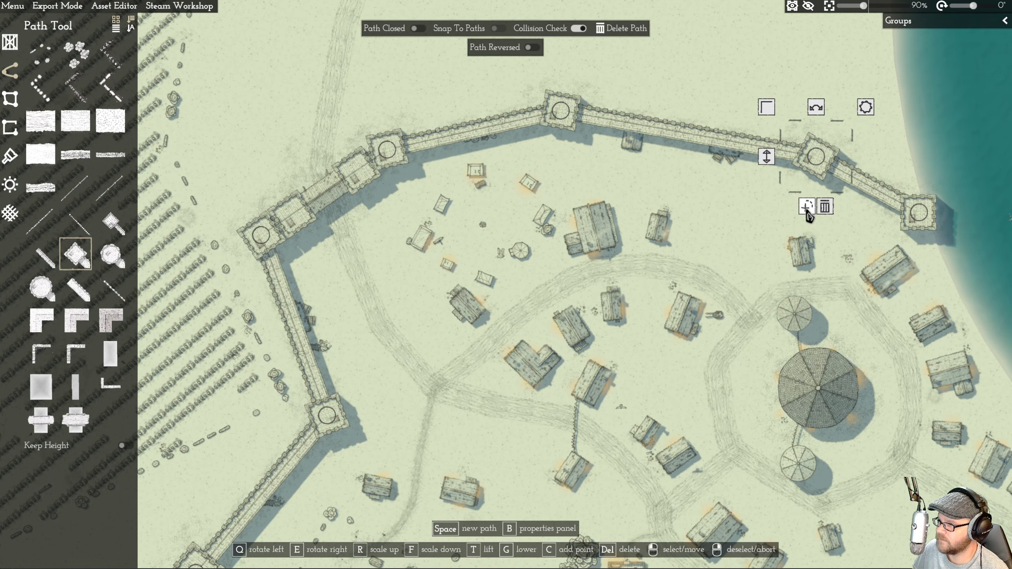
right_click(811, 151)
left_click(553, 120)
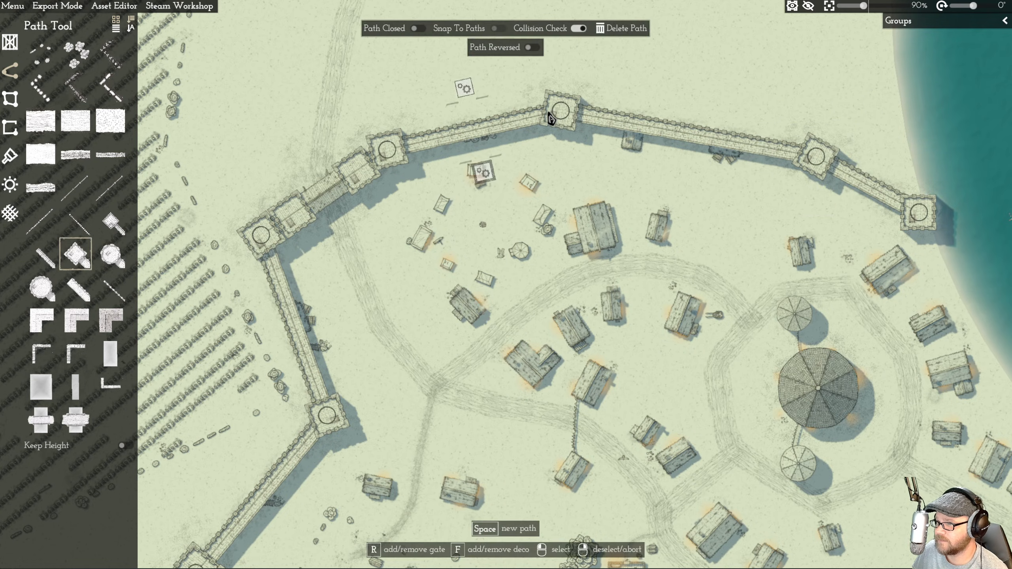
left_click(345, 200)
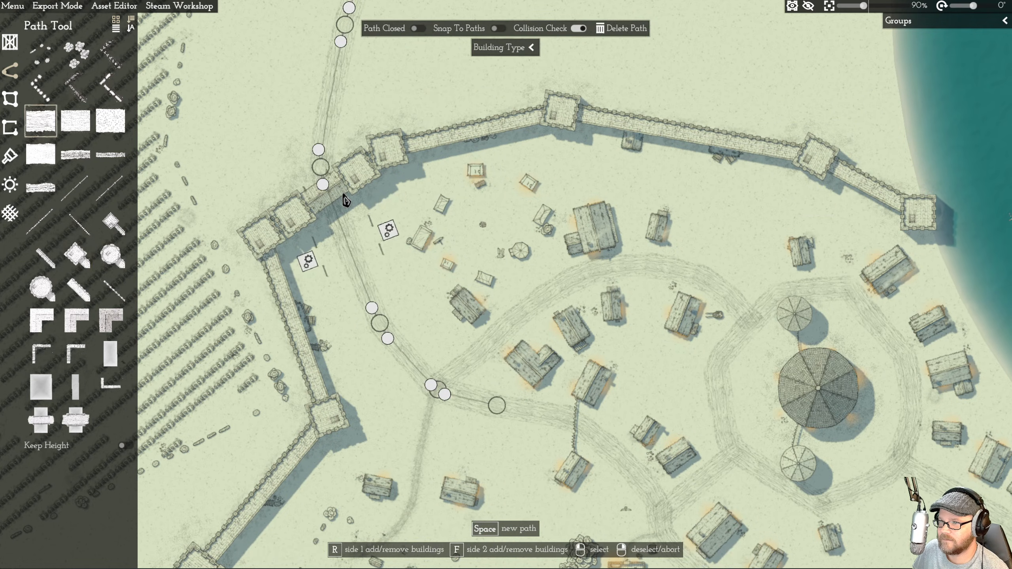
right_click(291, 353)
- Try a small roof path with 0.0 overhang beside the western road junction, and delete it
key("s")
key("a")
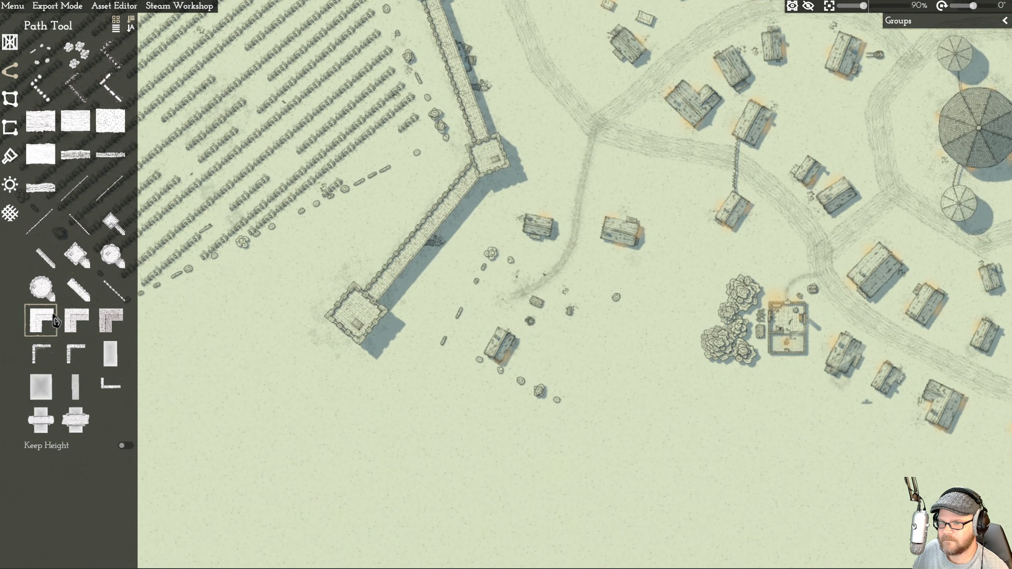
left_click(55, 321)
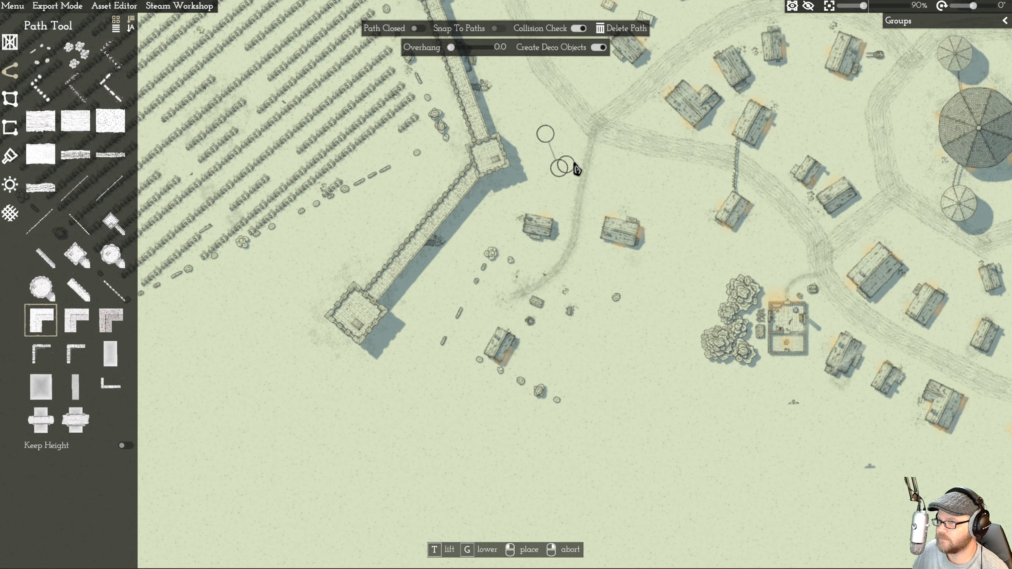
left_click(549, 136)
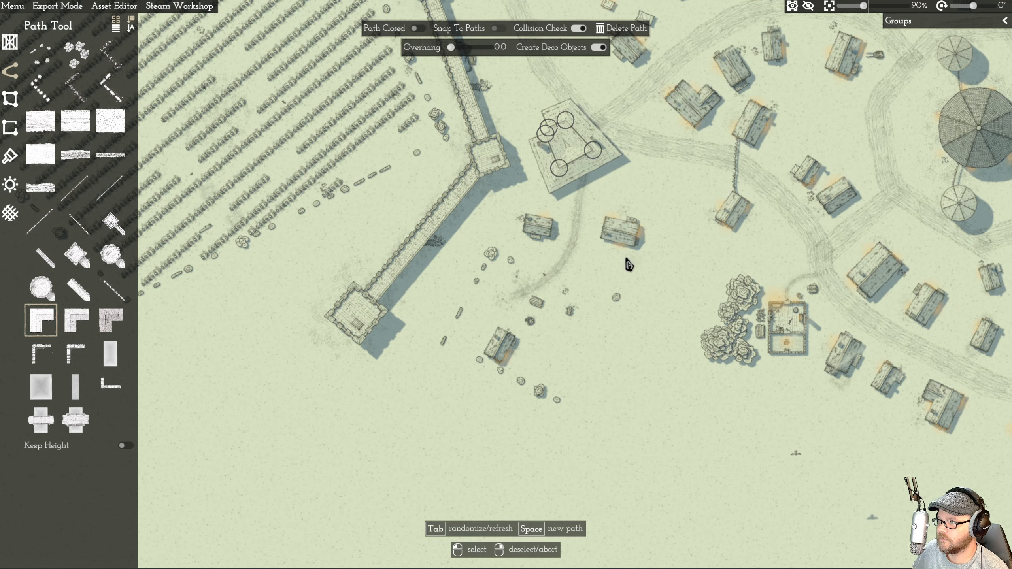
left_click(585, 183)
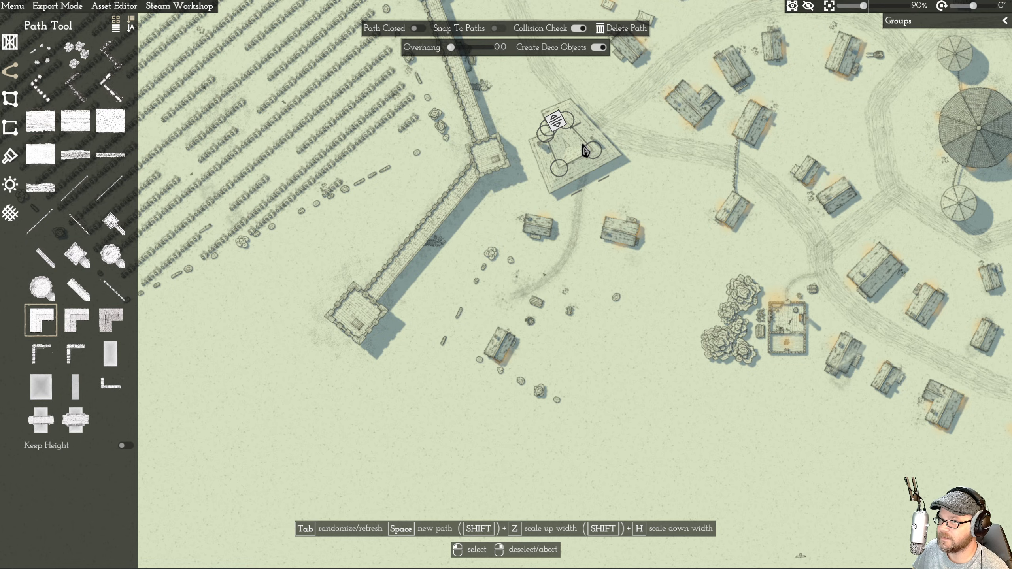
left_click(613, 29)
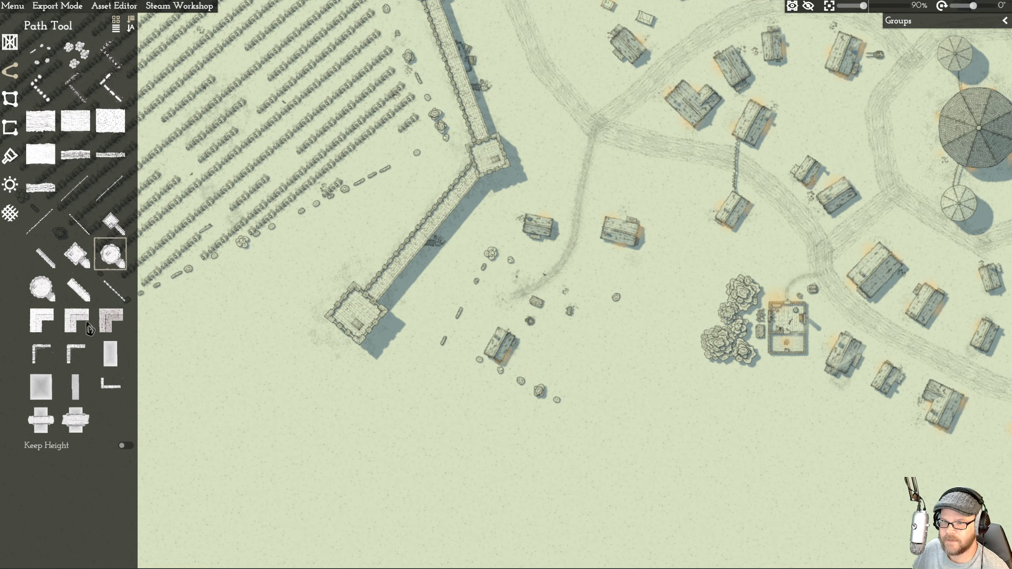
- Draw a narrow L-shaped walkway with three points along the inner side of the wall corner west of the gate
left_click(79, 366)
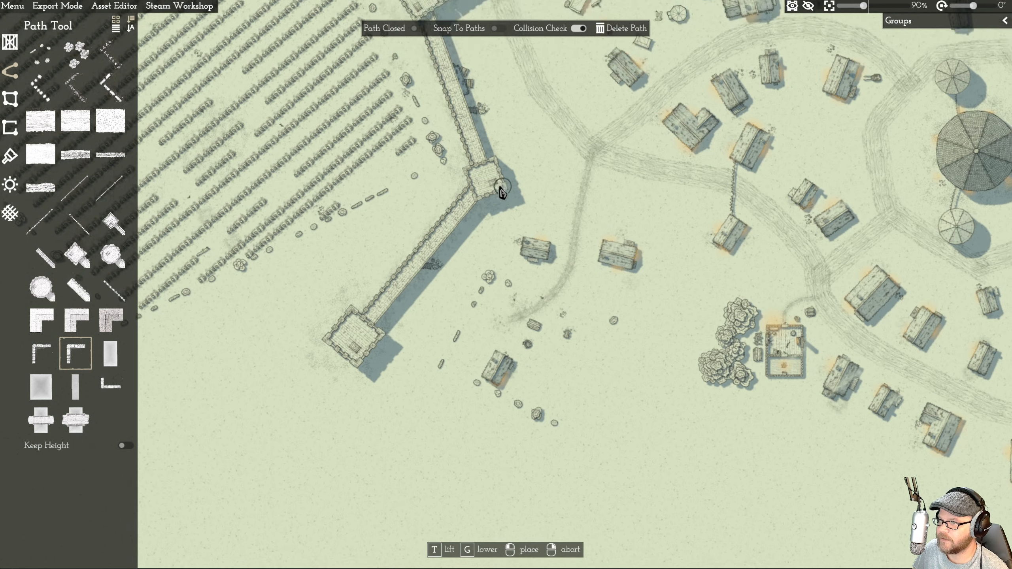
scroll(477, 188, "up", 3)
key("w")
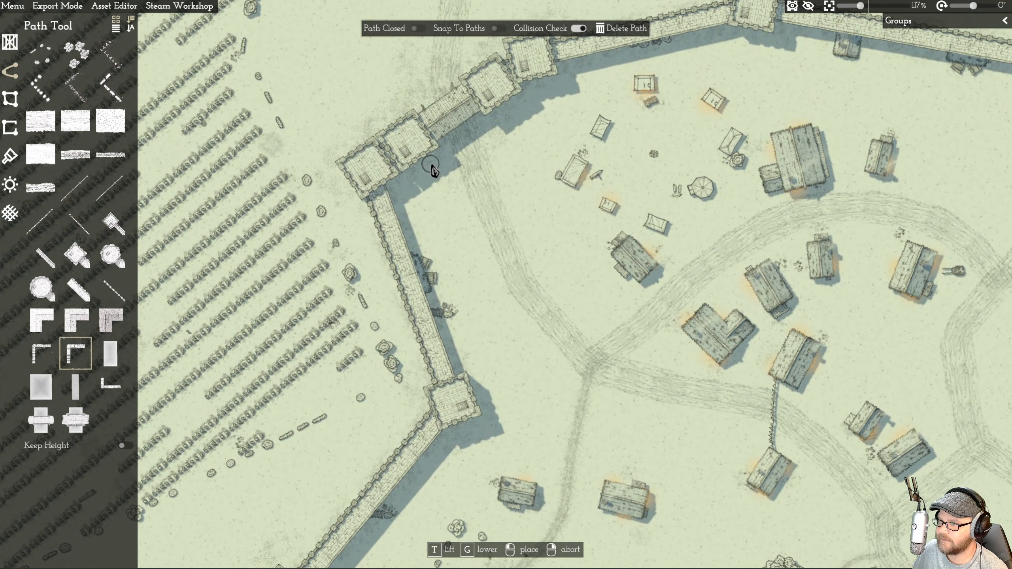
left_click(412, 230)
right_click(442, 239)
left_click(403, 237)
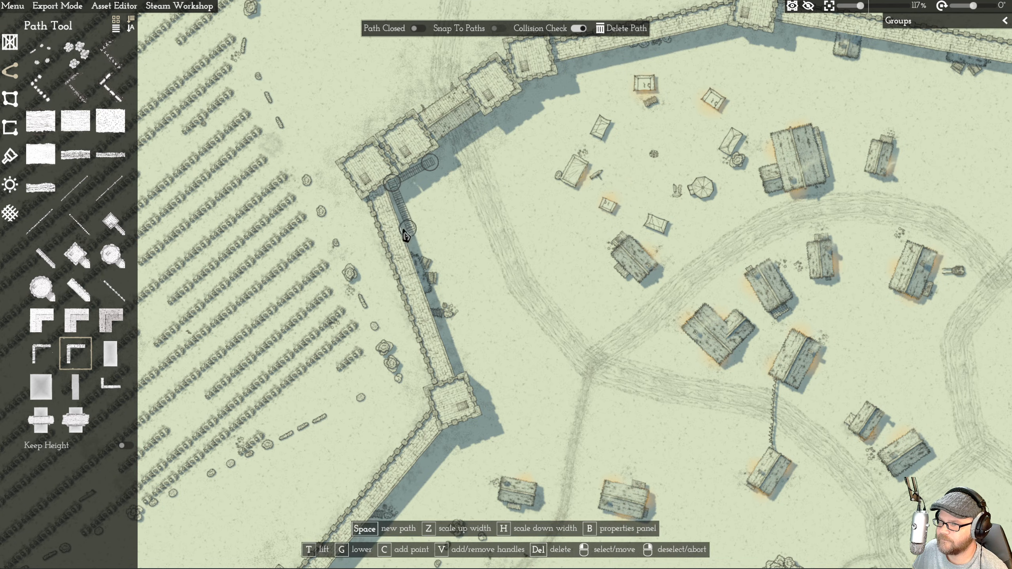
- Move the walkway's two ends and its corner point so they sit flush against the walls and corner tower
left_click_drag(401, 233, 408, 228)
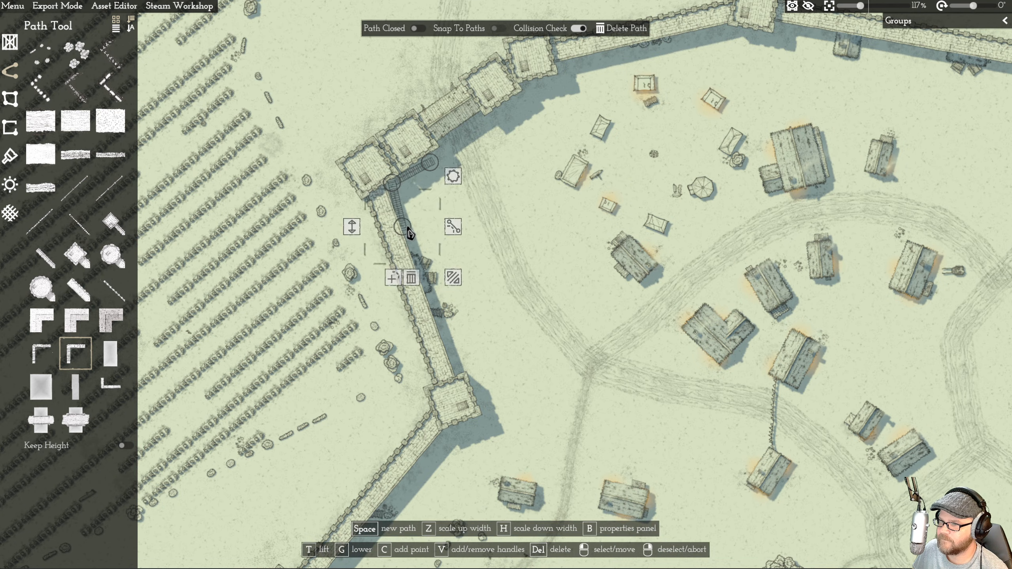
left_click(430, 163)
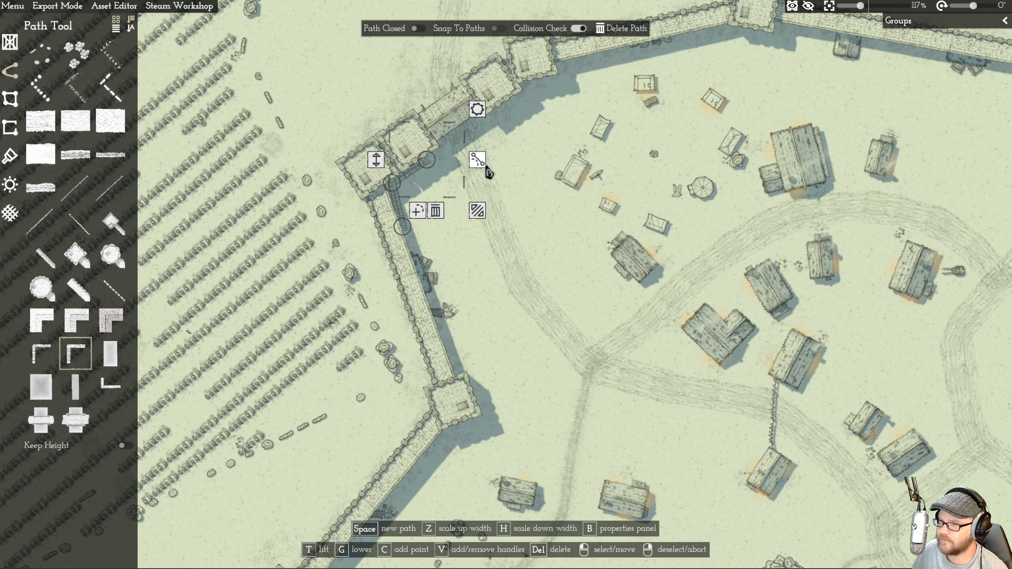
right_click(552, 164)
left_click(397, 191)
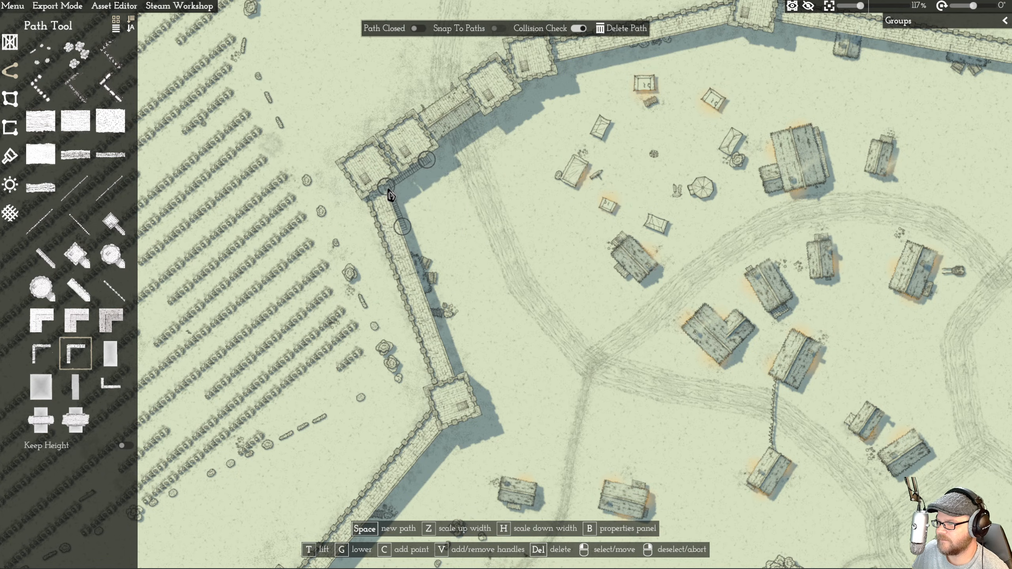
right_click(465, 147)
key("s")
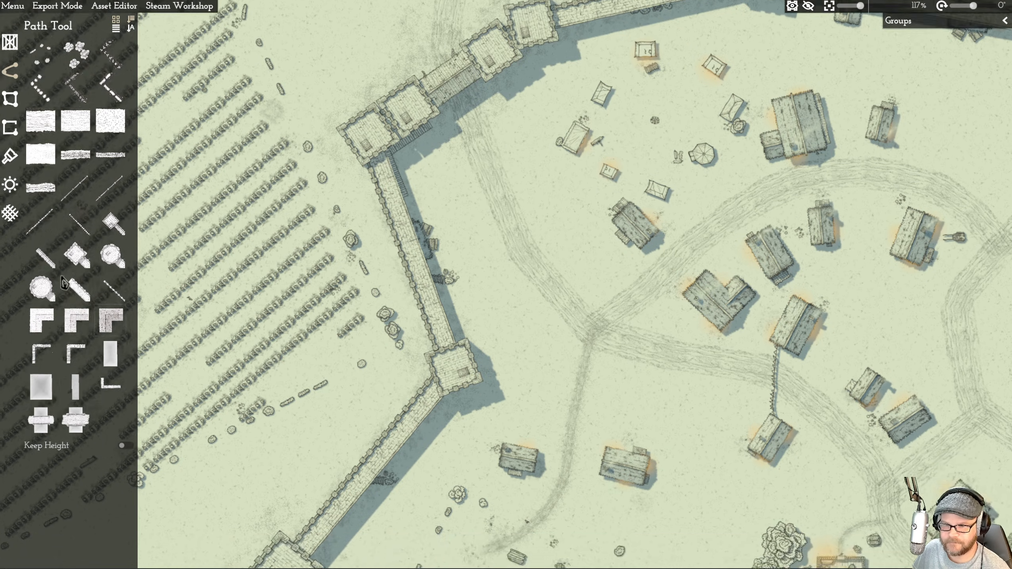
- Lay a straight railed bridge from the northern end of the road outside the gate eastward over the sea
left_click(76, 427)
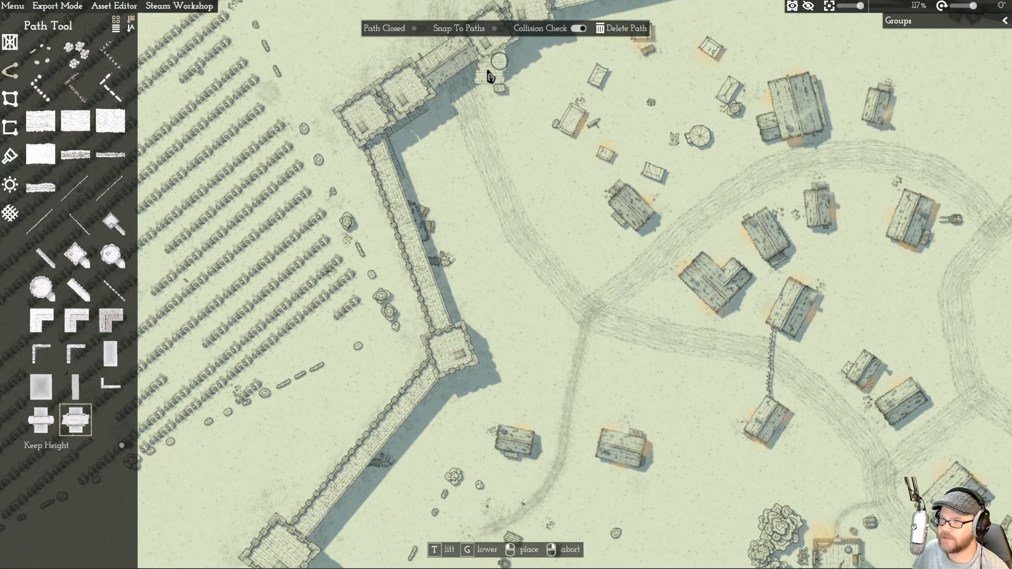
key("w")
scroll(528, 93, "up", 1)
scroll(528, 94, "down", 10)
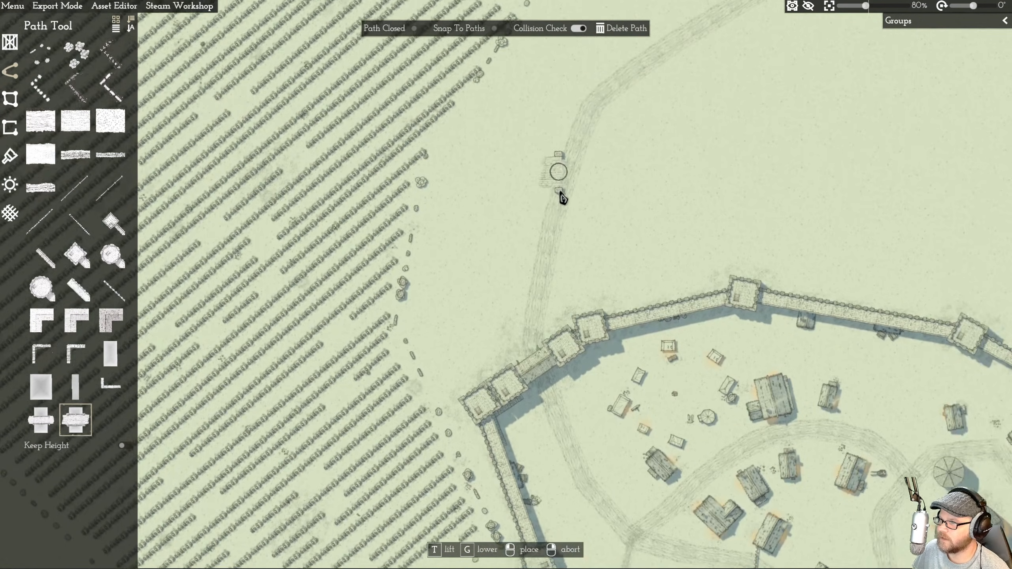
key("d")
key("w")
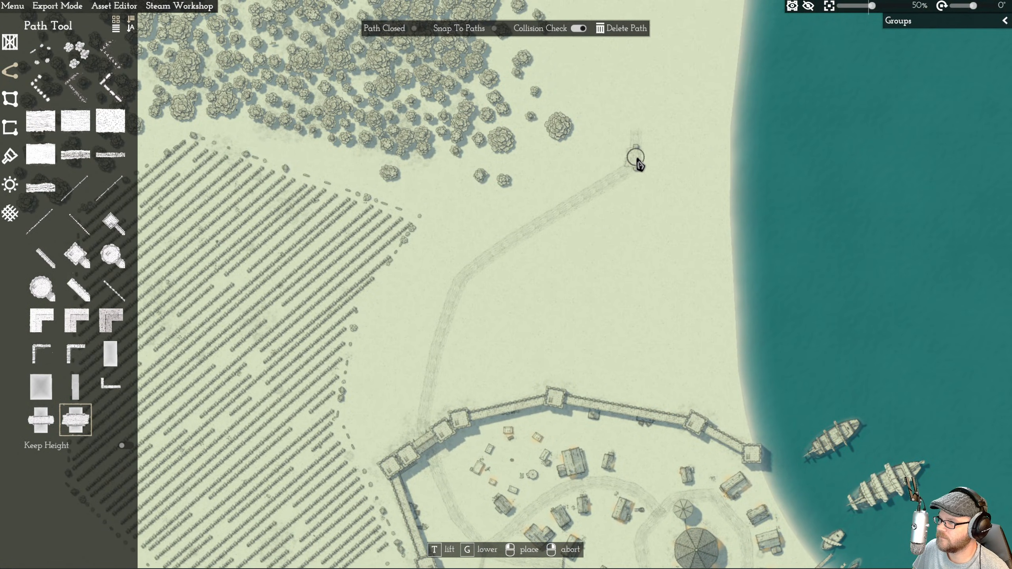
left_click(635, 157)
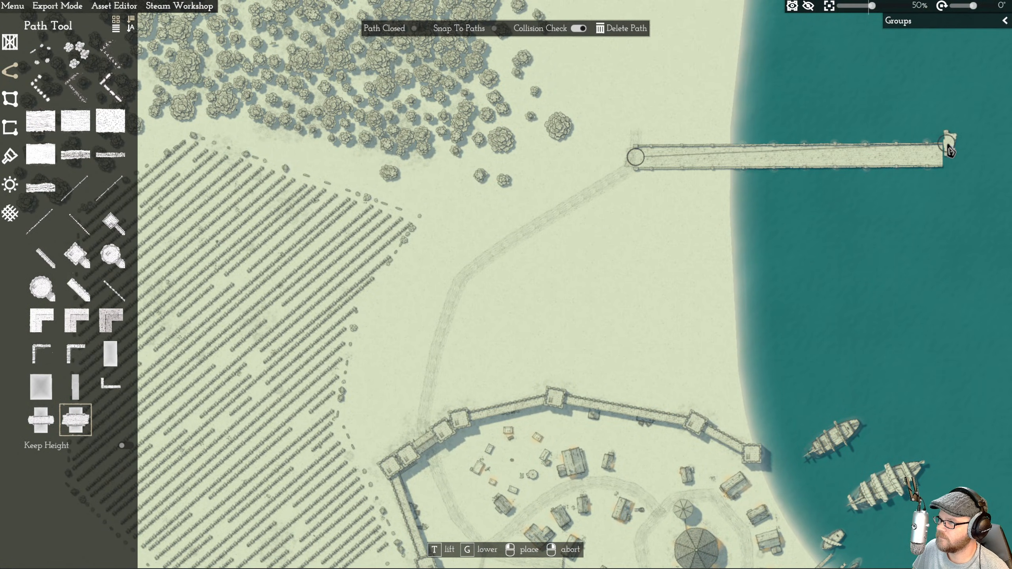
left_click(960, 159)
right_click(925, 173)
key("s")
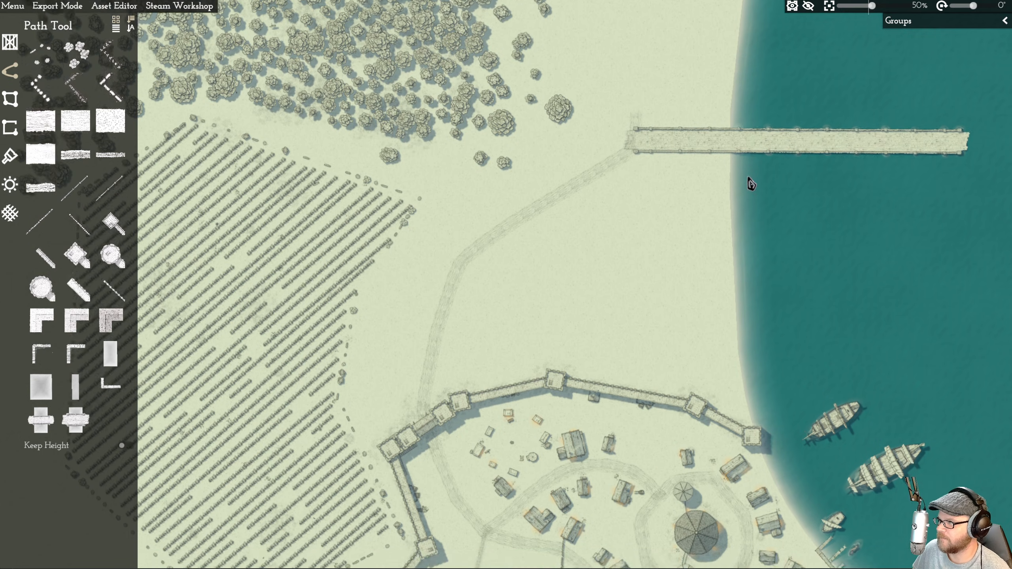
scroll(390, 151, "up", 5)
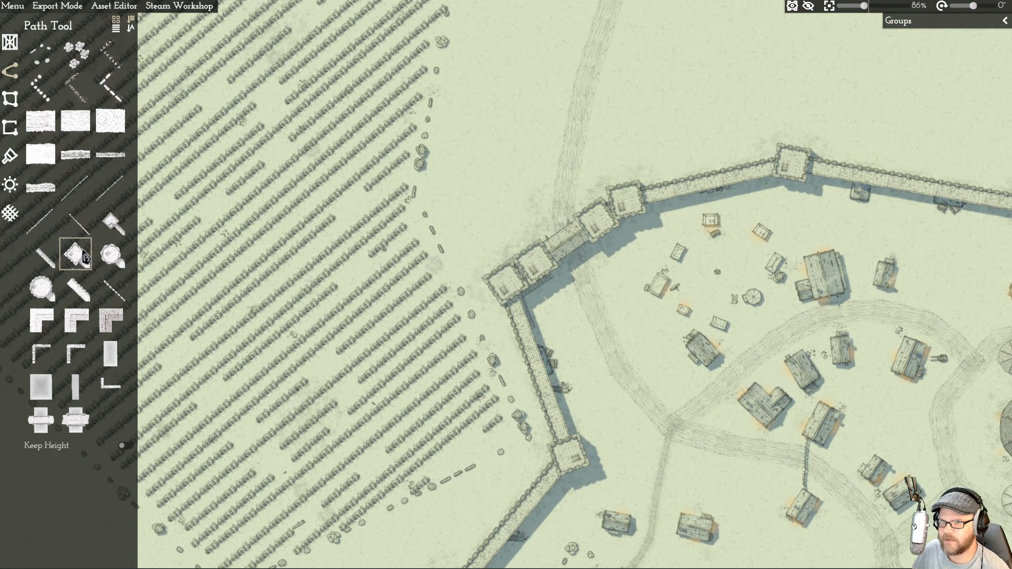
left_click(75, 254)
scroll(558, 391, "down", 5)
key("s")
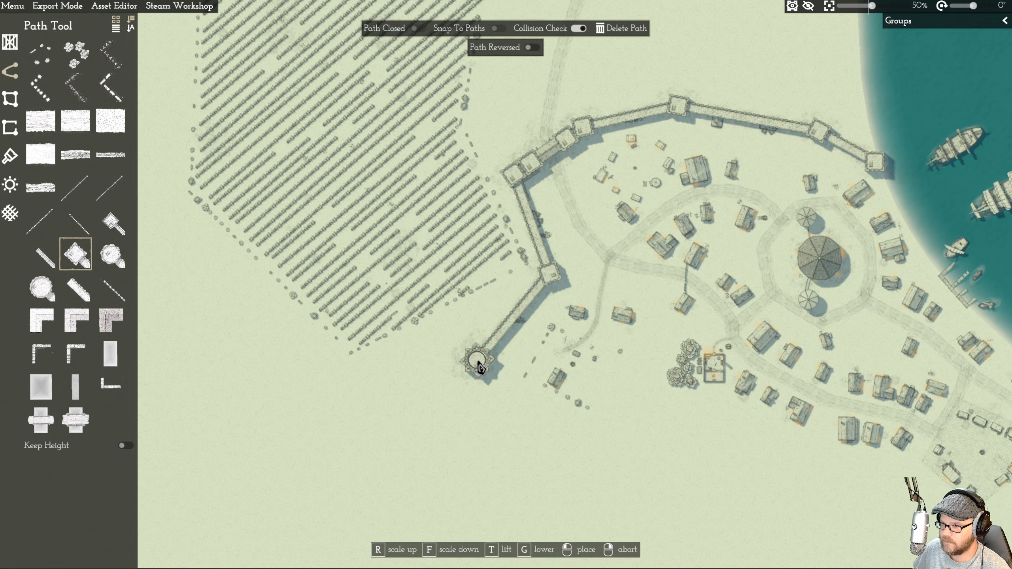
scroll(486, 393, "up", 8)
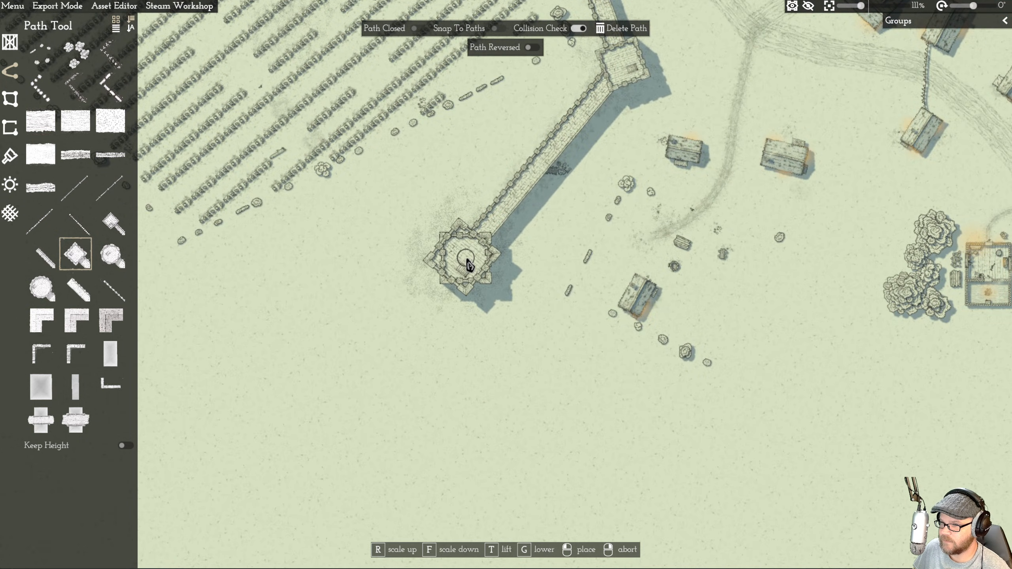
left_click(465, 264)
left_click(552, 311)
scroll(552, 311, "down", 5)
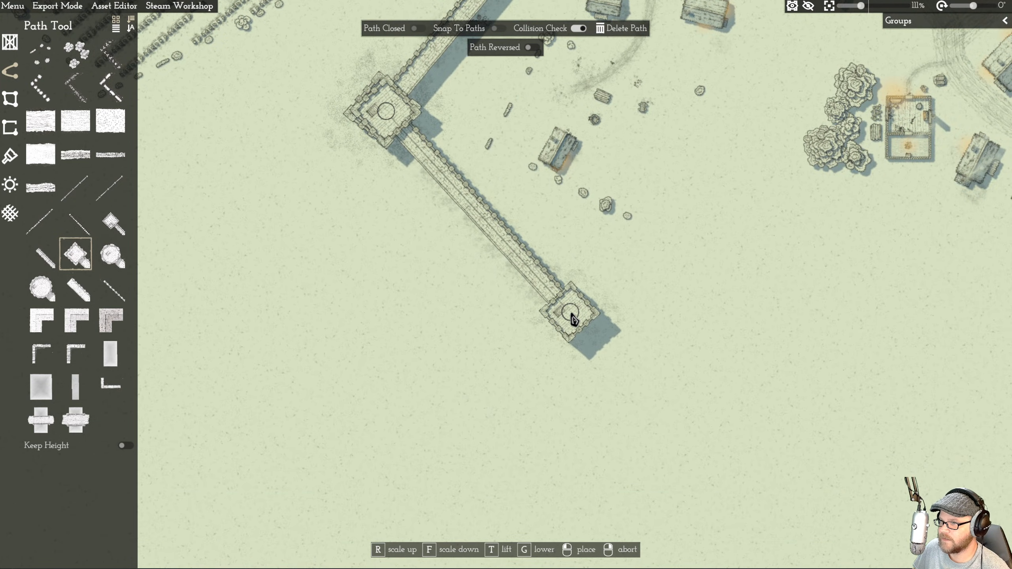
scroll(882, 440, "down", 2)
scroll(701, 359, "up", 3)
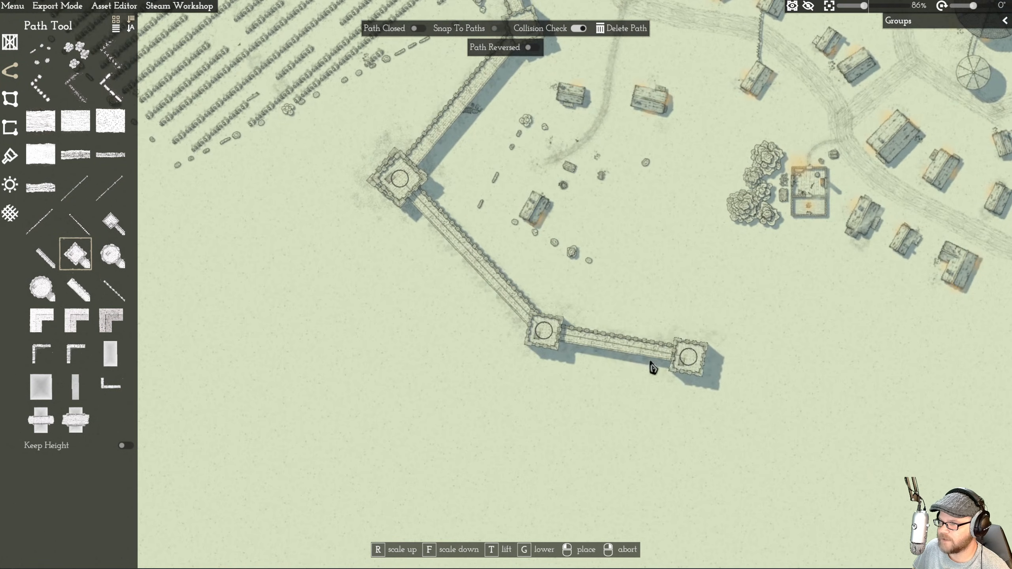
right_click(523, 394)
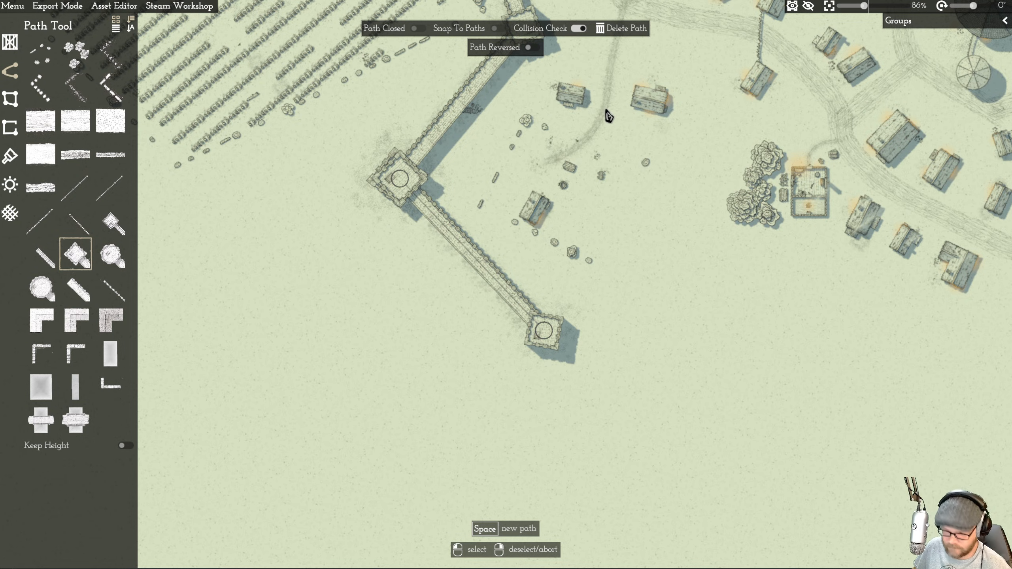
key("Delete")
- Draw a tower wall from the southeastern shoreline around the village's south side to the existing southwest corner tower
left_click(75, 254)
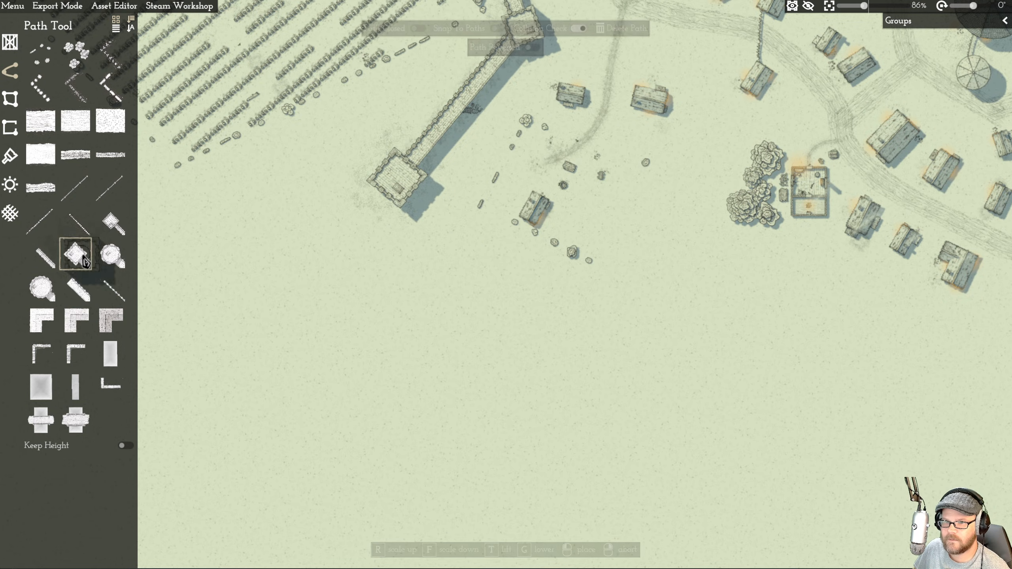
scroll(632, 360, "down", 5)
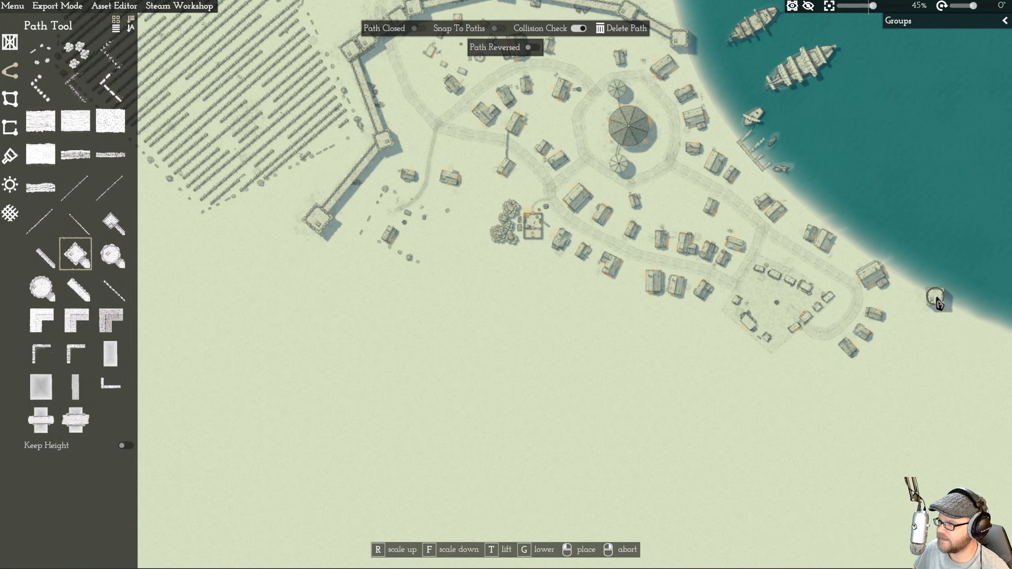
left_click(872, 381)
left_click(742, 393)
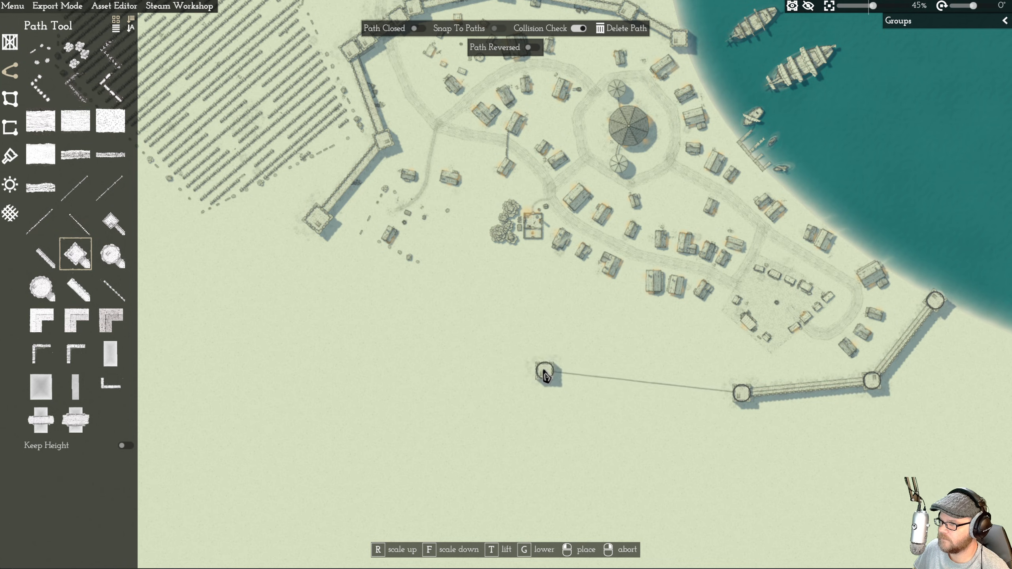
left_click(545, 371)
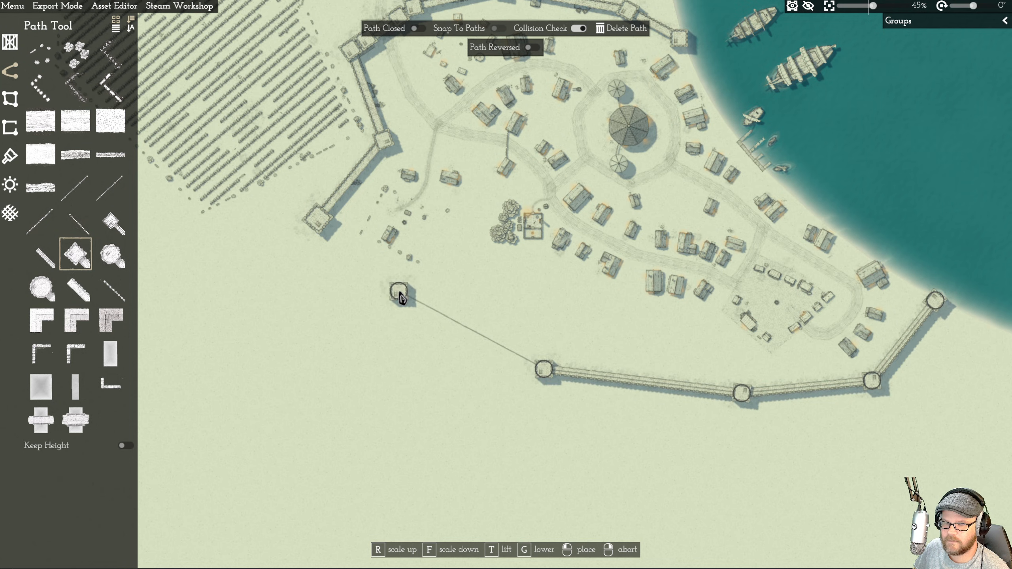
left_click(321, 227)
right_click(299, 233)
- Align the new wall's western end tower with the existing southwest corner tower
scroll(271, 222, "up", 6)
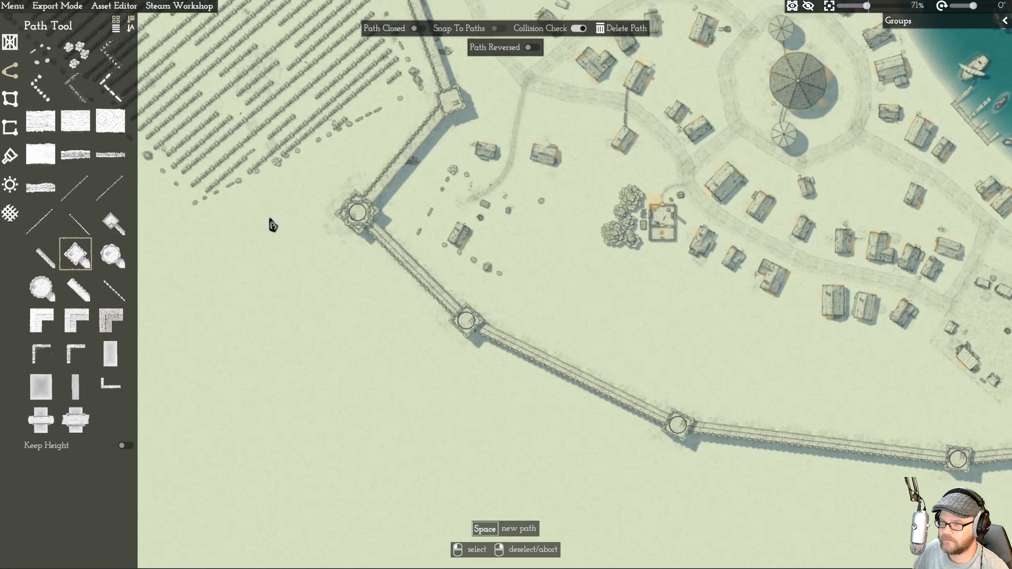
left_click(425, 226)
left_click_drag(430, 180, 452, 210)
right_click(376, 179)
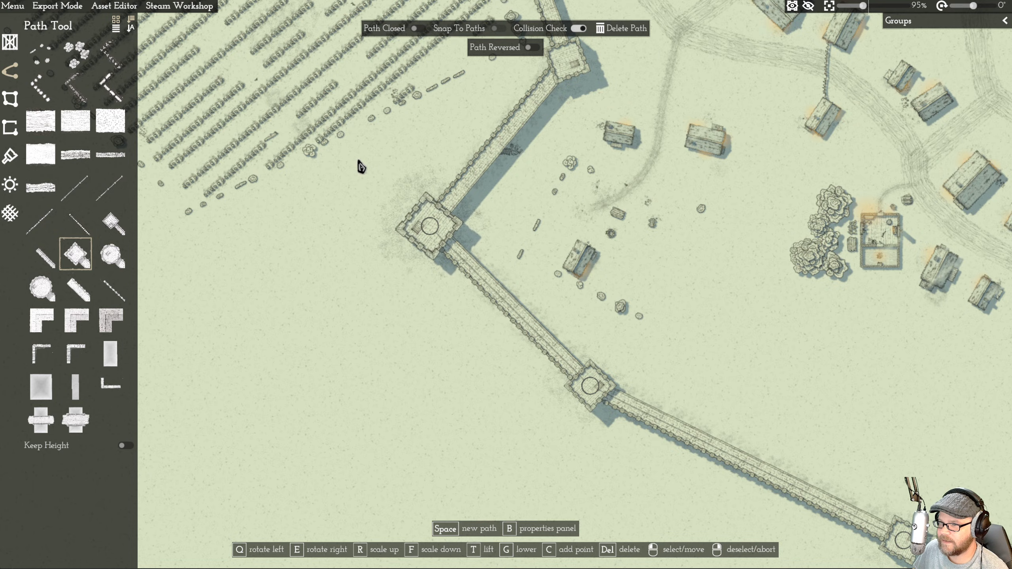
right_click(273, 256)
- Plant a loop of scattered trees southwest of the roofless house, and add a hedge row inside the southwestern wall
scroll(678, 280, "down", 4)
scroll(638, 245, "down", 2)
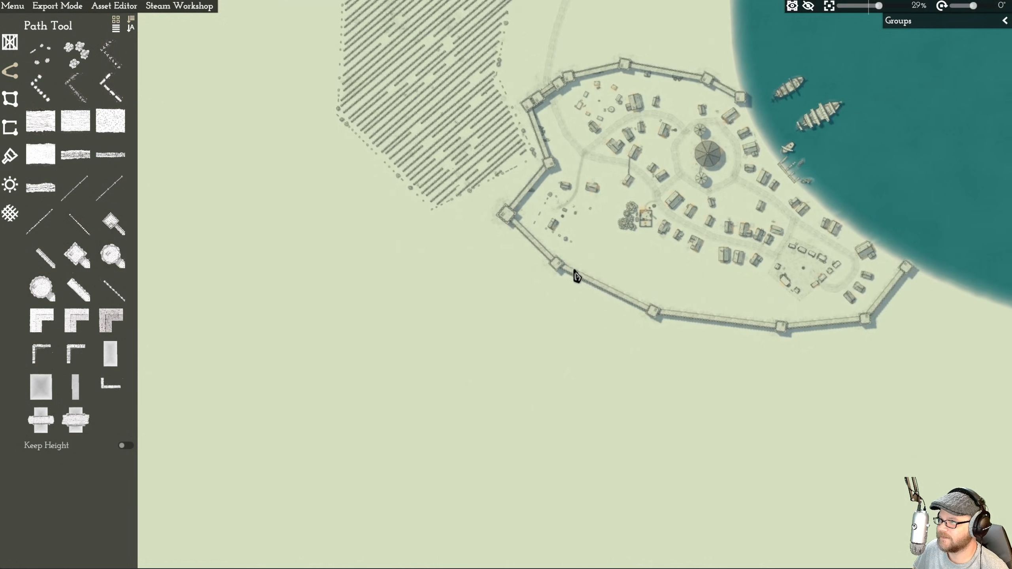
scroll(662, 278, "up", 2)
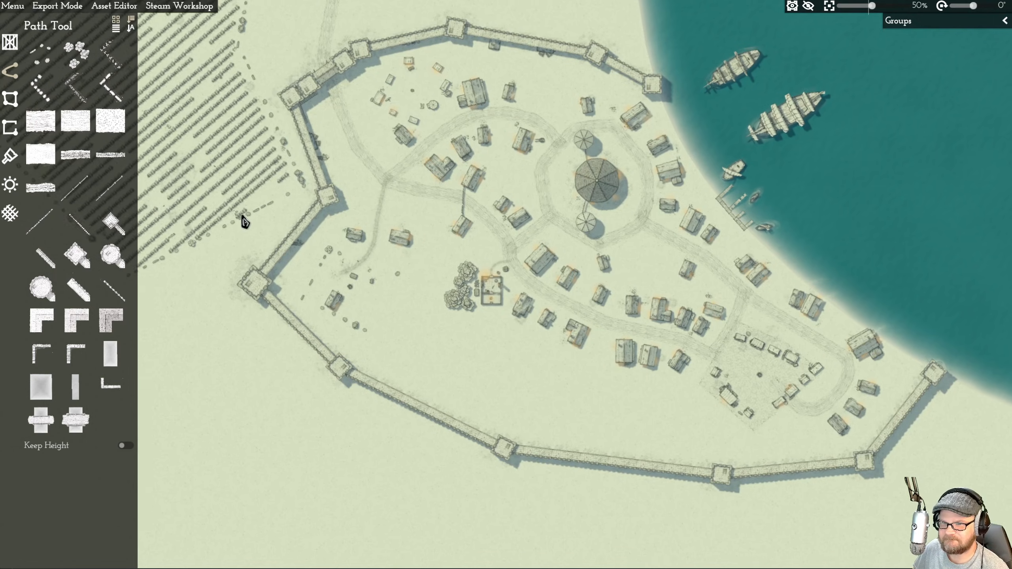
scroll(479, 224, "up", 2)
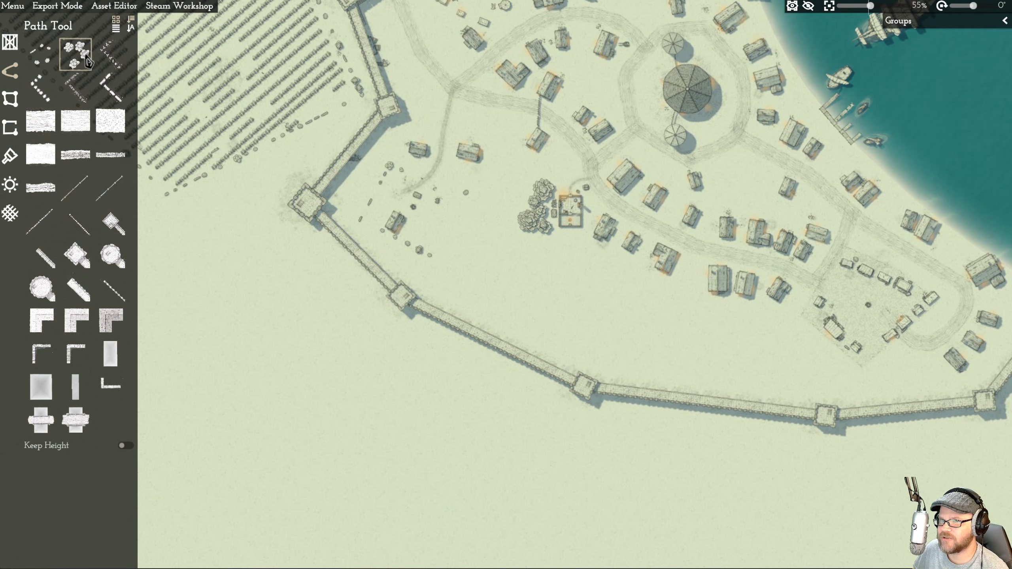
left_click(87, 60)
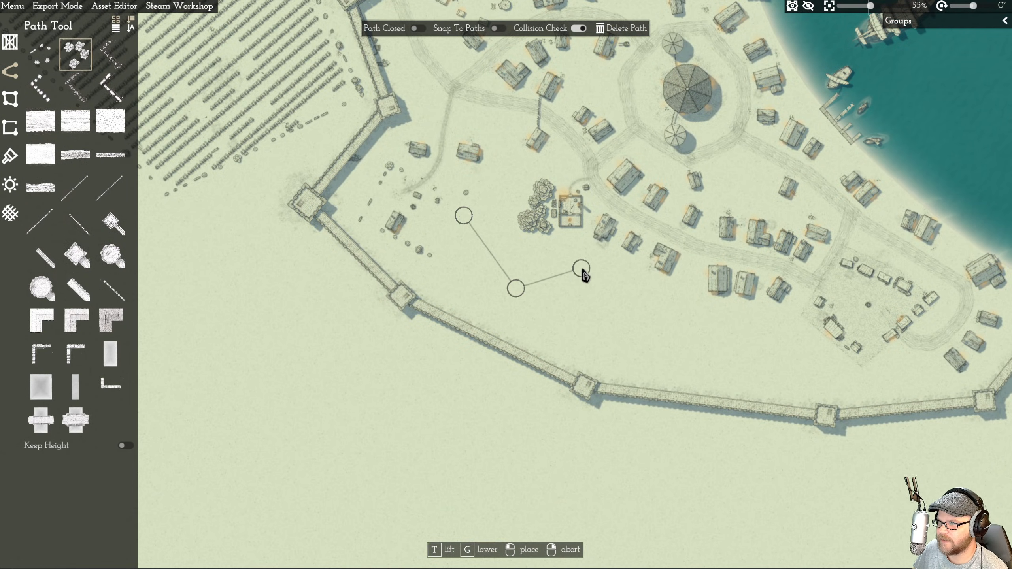
left_click(463, 217)
scroll(514, 224, "up", 5)
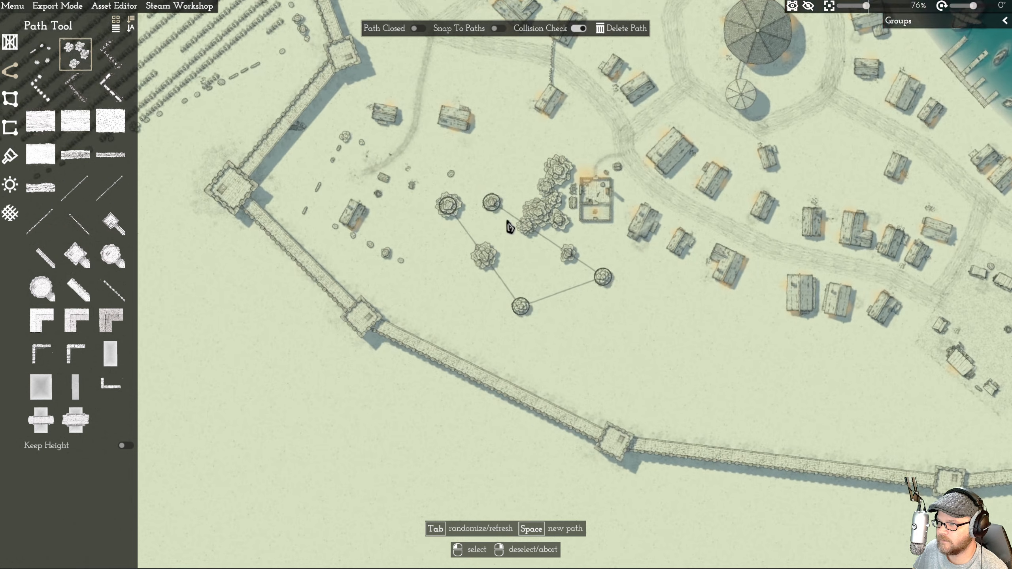
left_click(111, 56)
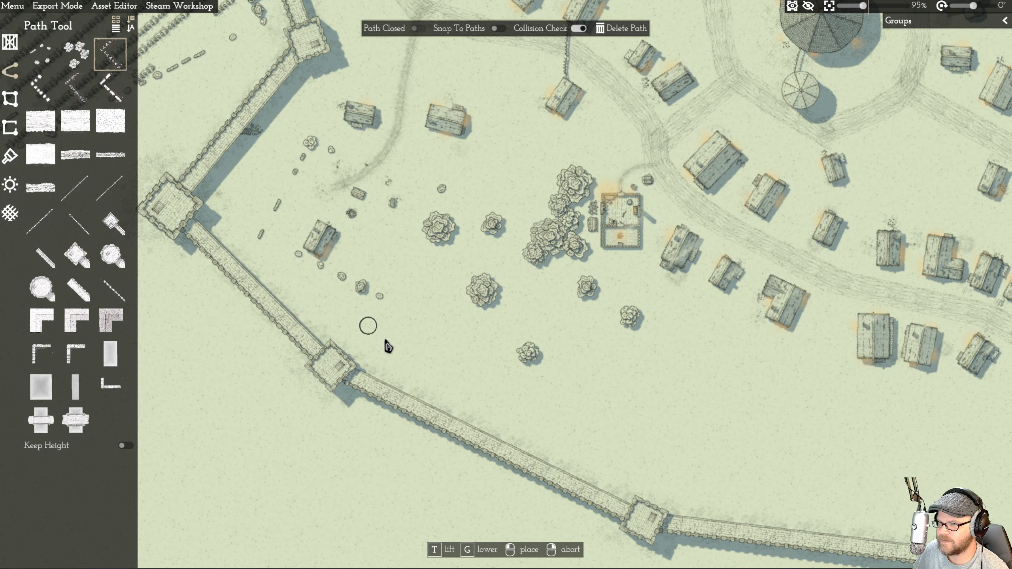
double_click(539, 403)
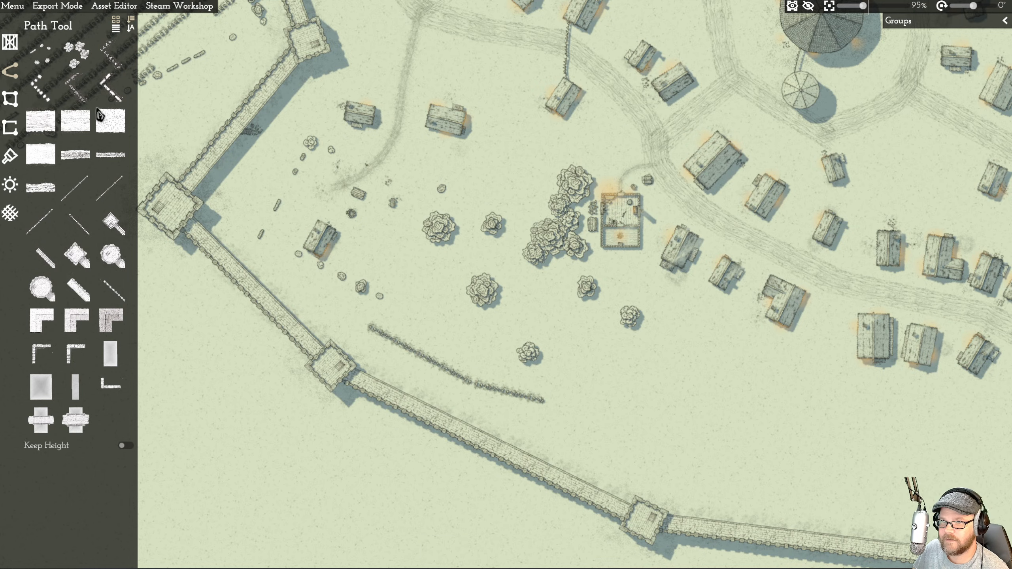
- Outline a small four-cornered house plot with yard clutter between the forest's southern edge and the northeastern corner of the crop field
left_click(9, 42)
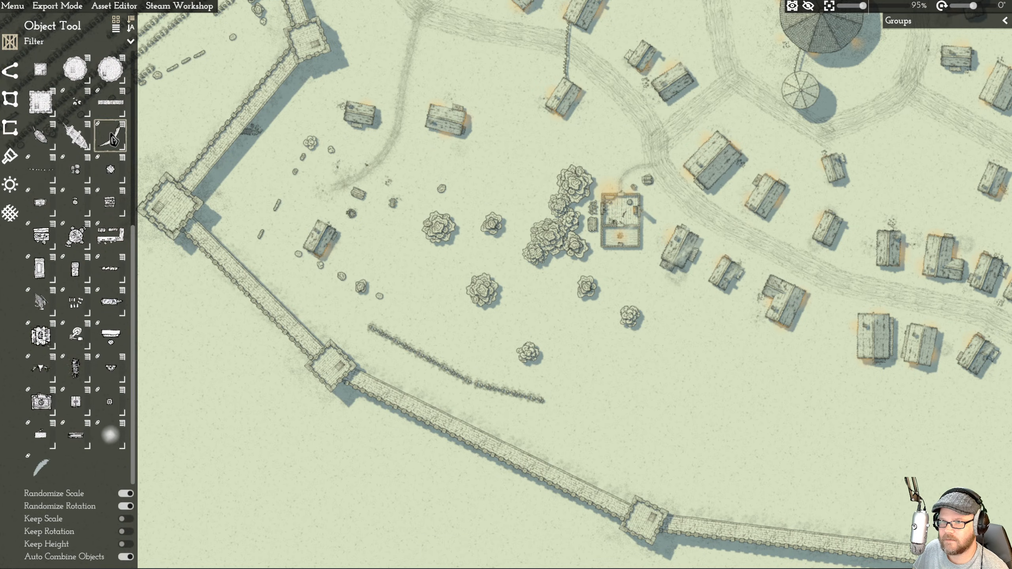
left_click(9, 129)
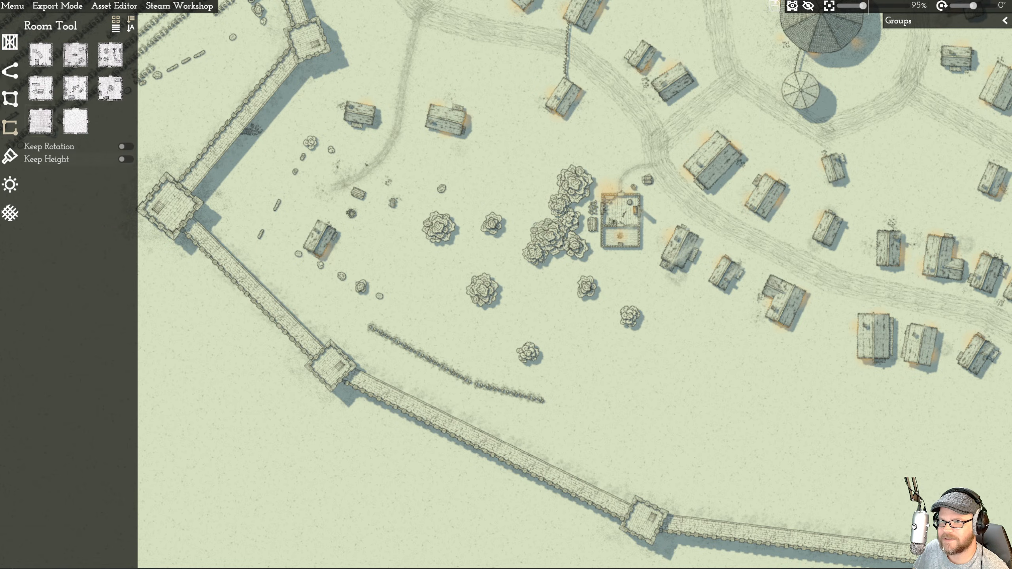
left_click(10, 99)
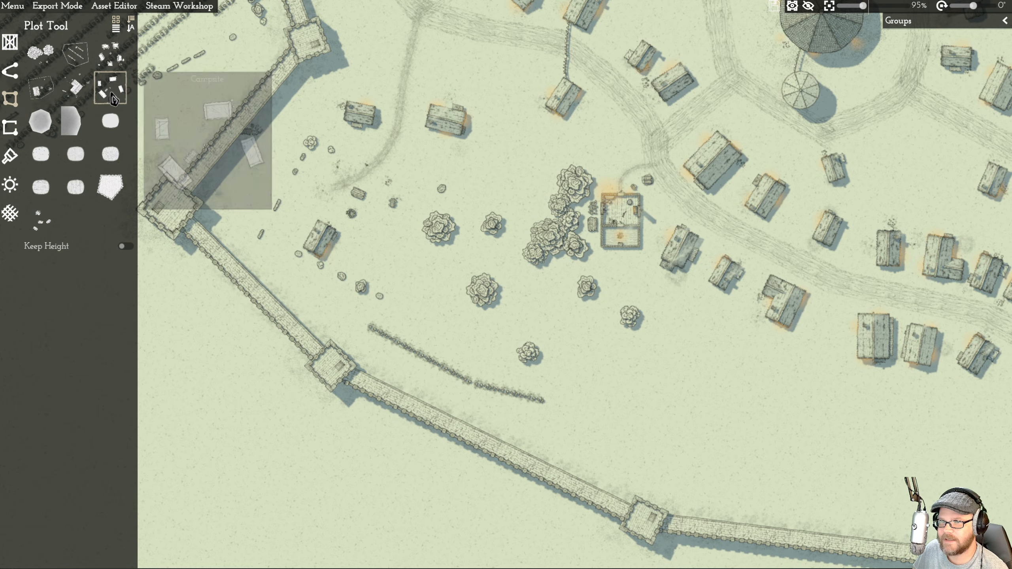
left_click(83, 96)
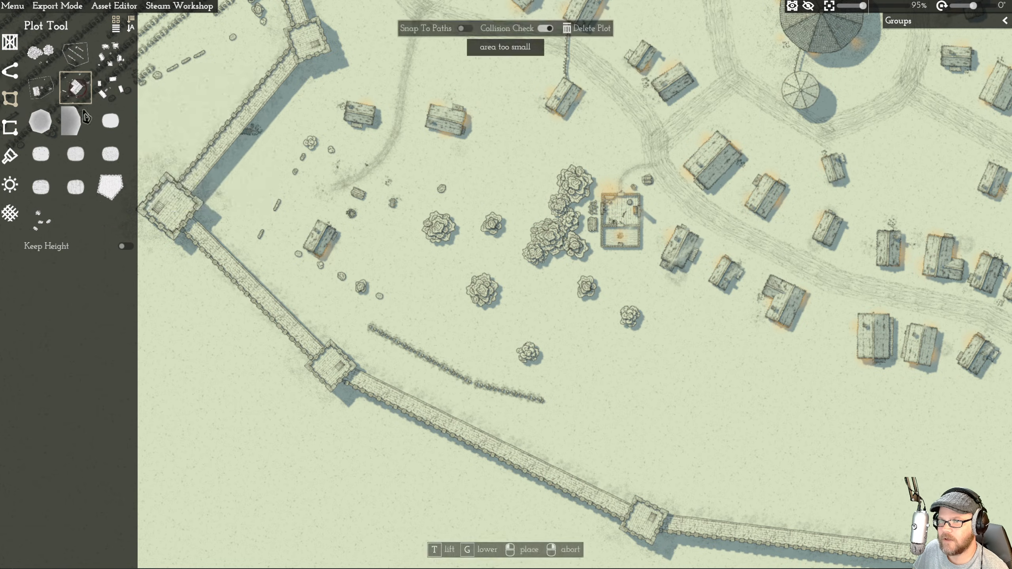
scroll(569, 226, "down", 3)
scroll(475, 112, "down", 5)
scroll(472, 102, "up", 4)
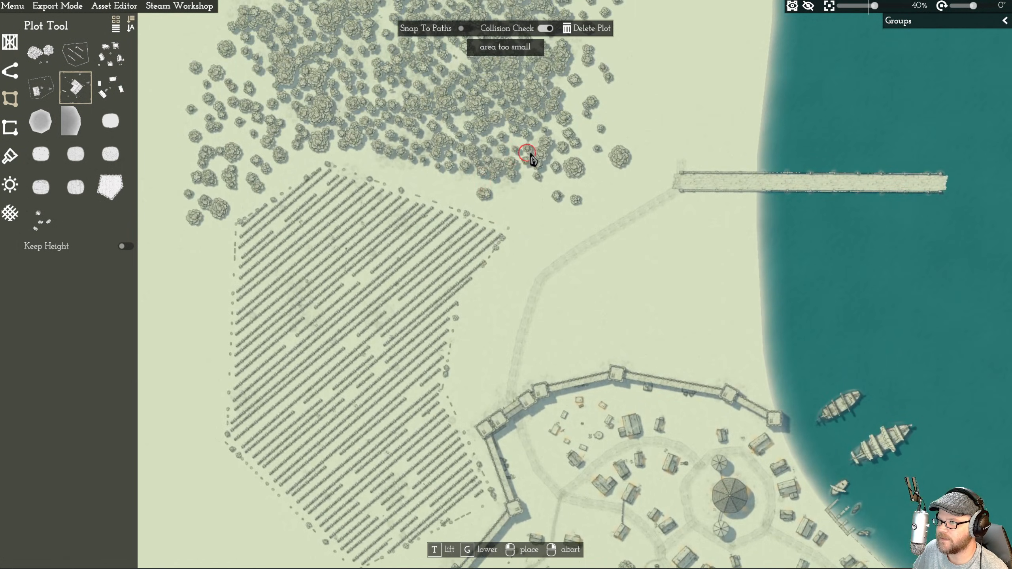
left_click(499, 205)
left_click(550, 172)
left_click(577, 200)
left_click(525, 235)
scroll(598, 190, "up", 3)
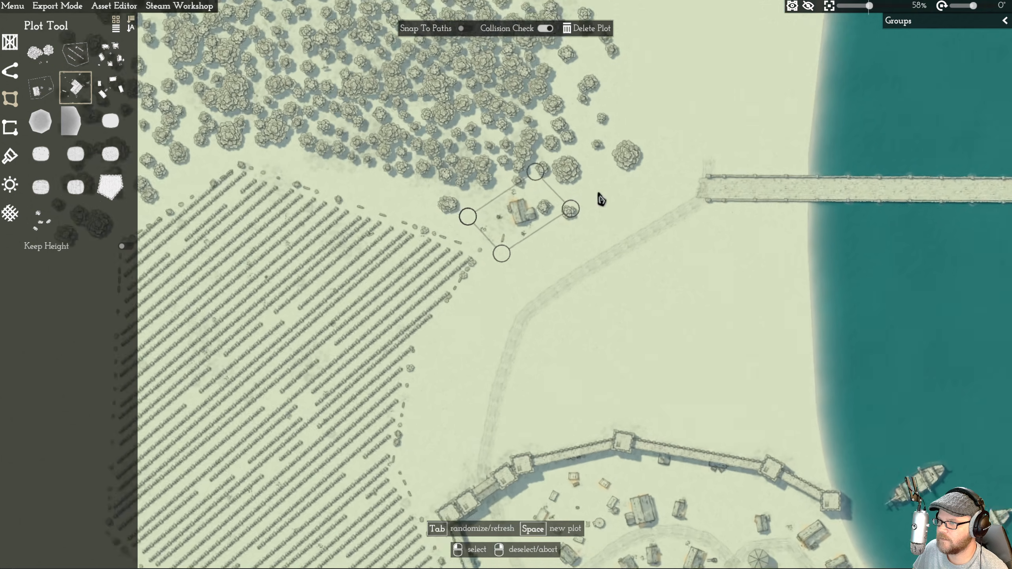
- Enlarge the house plot by pulling its corners outward into the trees, toward the field and toward the road
left_click_drag(529, 169, 510, 114)
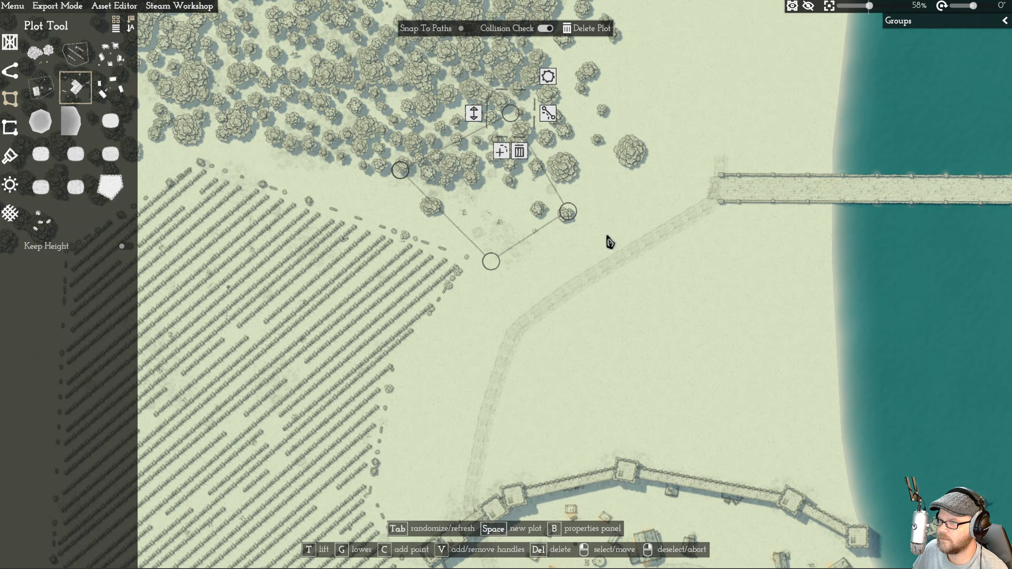
left_click_drag(560, 218, 593, 211)
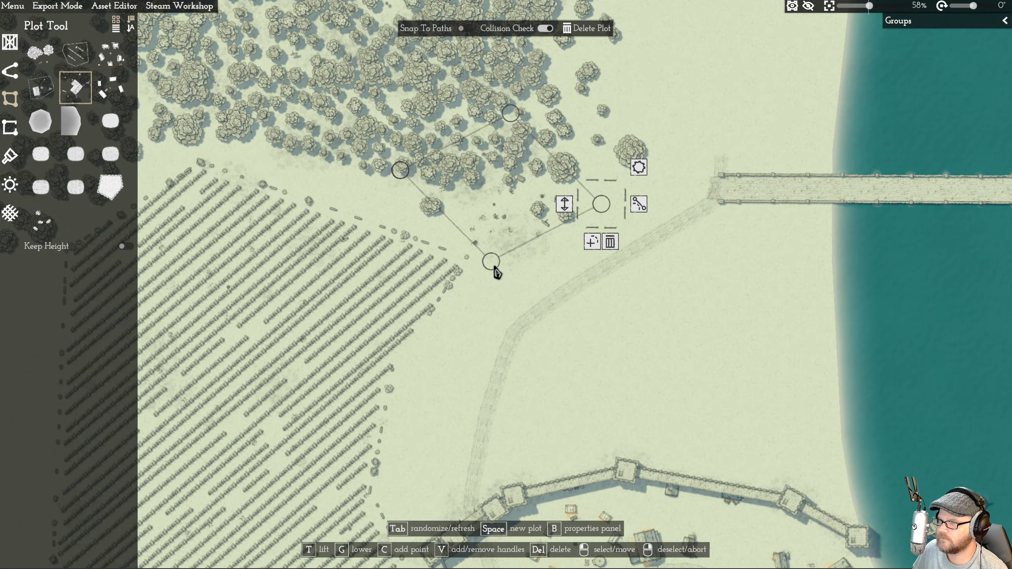
left_click_drag(495, 265, 495, 271)
left_click_drag(409, 183, 388, 203)
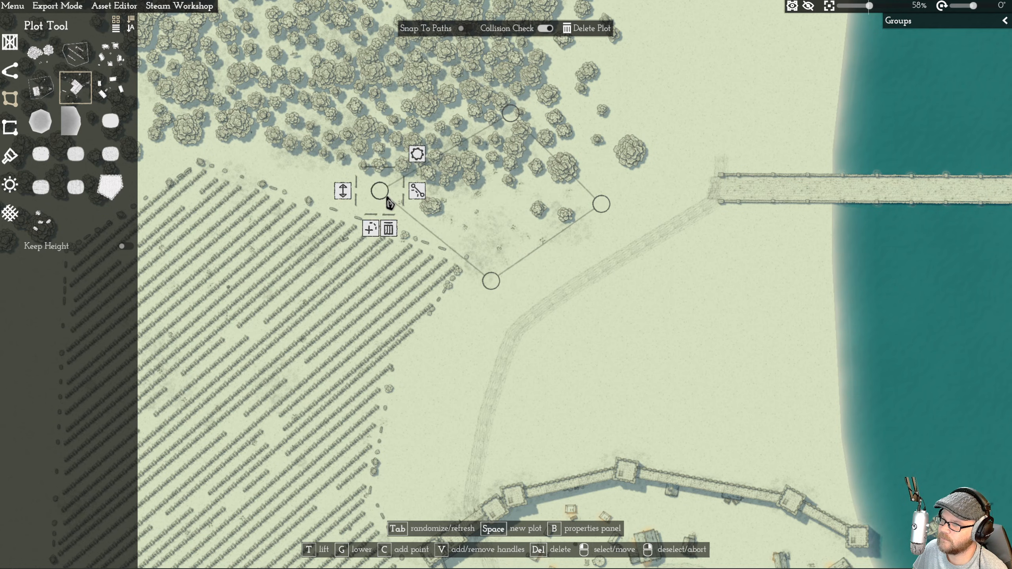
left_click_drag(520, 125, 538, 75)
left_click_drag(602, 205, 643, 194)
left_click_drag(534, 122, 491, 126)
mouse_move(624, 195)
left_mouse_down()
mouse_move(567, 215)
mouse_move(591, 164)
mouse_move(614, 185)
left_mouse_up()
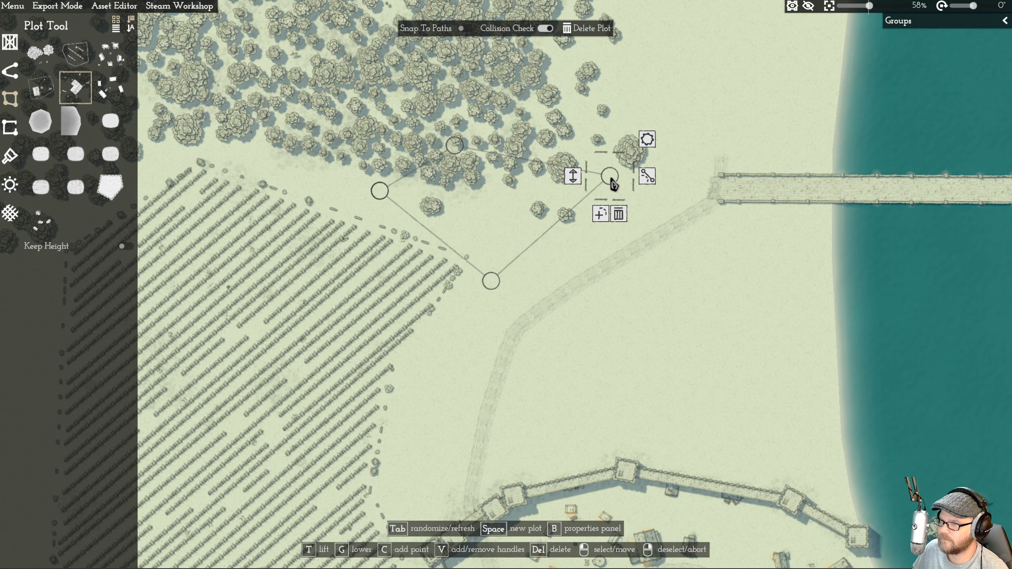
- Reshape the house plot into a compact quadrilateral, shifting all four corners around the clearing between forest and field
scroll(498, 212, "up", 4)
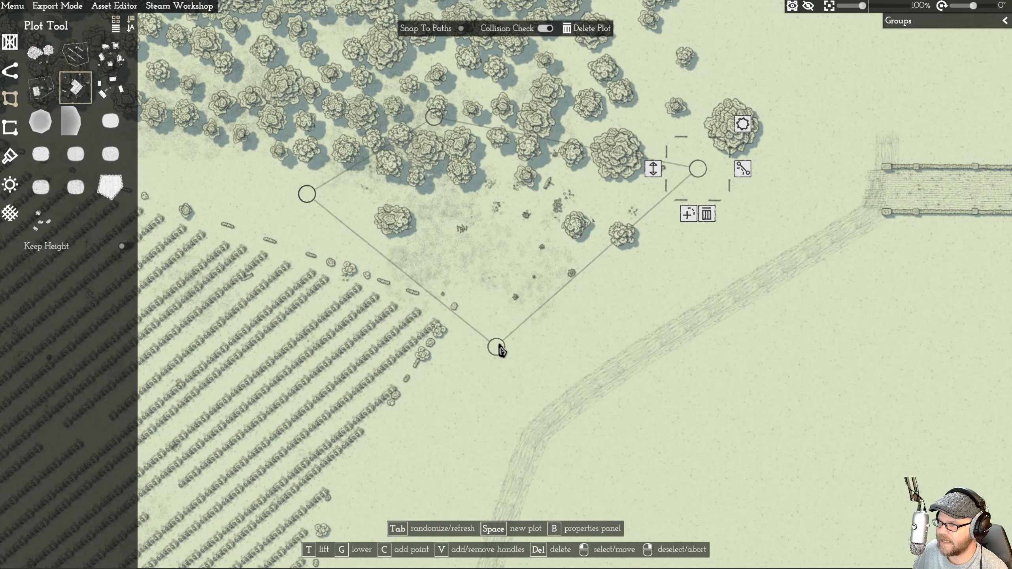
left_click_drag(497, 345, 514, 350)
left_click(698, 169)
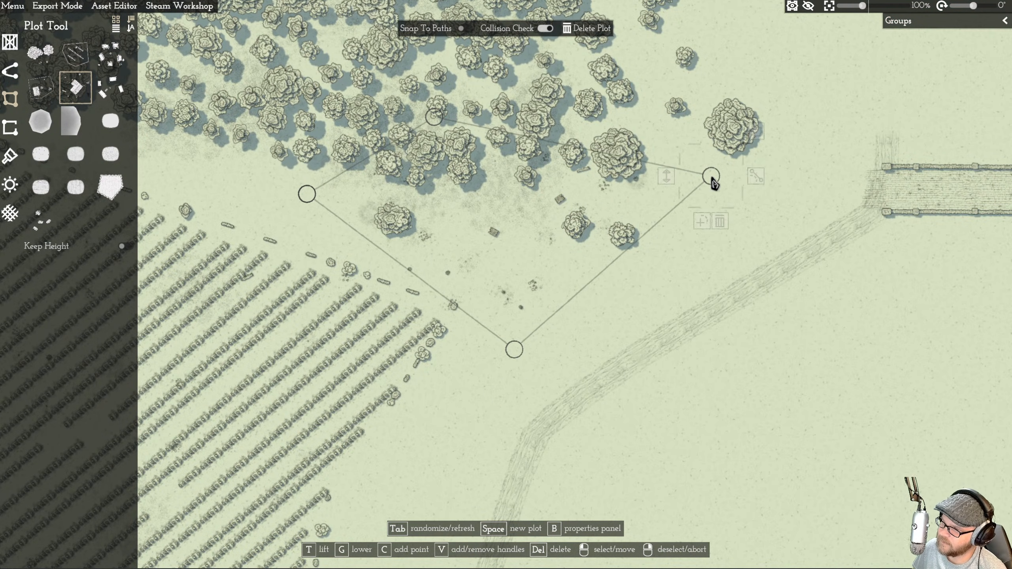
left_click_drag(698, 170, 657, 209)
left_click_drag(434, 116, 502, 103)
left_click_drag(307, 194, 349, 246)
left_click_drag(502, 104, 452, 65)
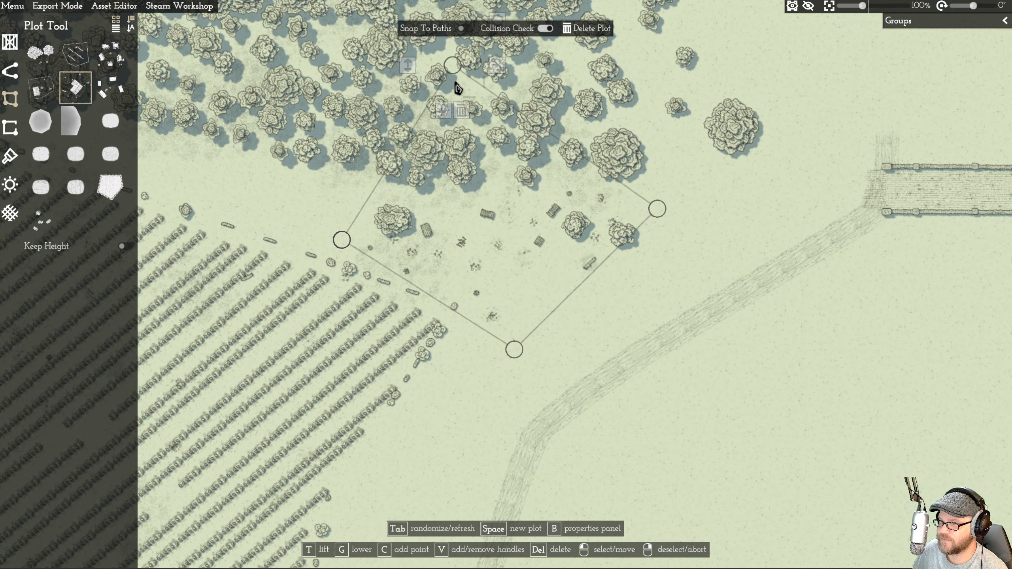
- Tighten the house plot around the clearing, moving its eastern corner onto the large tree and its southern corner farther from the field
left_click_drag(669, 212, 696, 148)
left_click_drag(523, 360, 563, 333)
left_click_drag(693, 145, 649, 154)
left_click_drag(453, 64, 481, 101)
left_click_drag(347, 243, 392, 251)
left_click_drag(563, 331, 560, 307)
left_click_drag(648, 155, 614, 150)
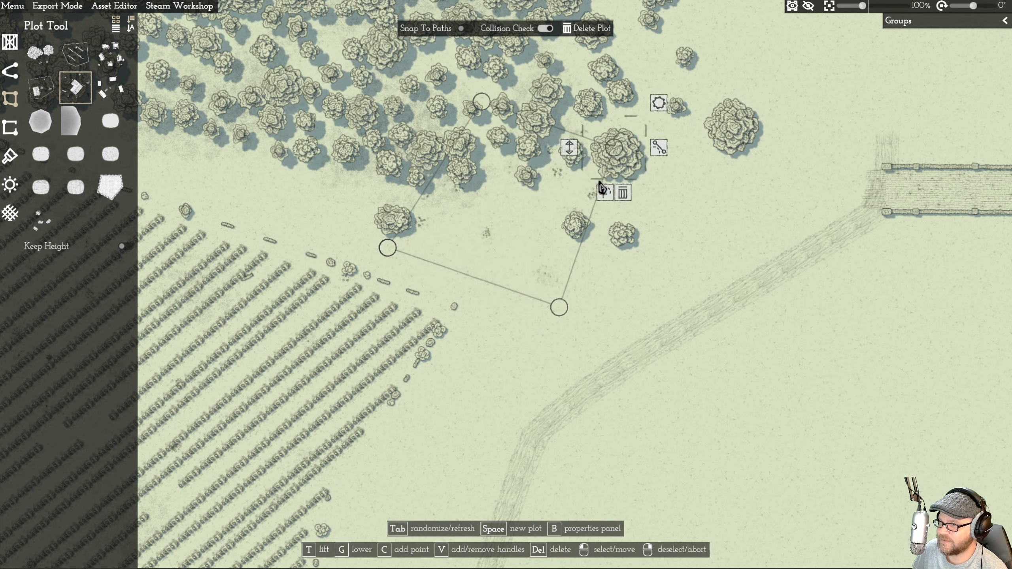
- Fit the house plot's corners closely to the clearing below the forest edge and finish editing the plot
left_click_drag(559, 310, 535, 310)
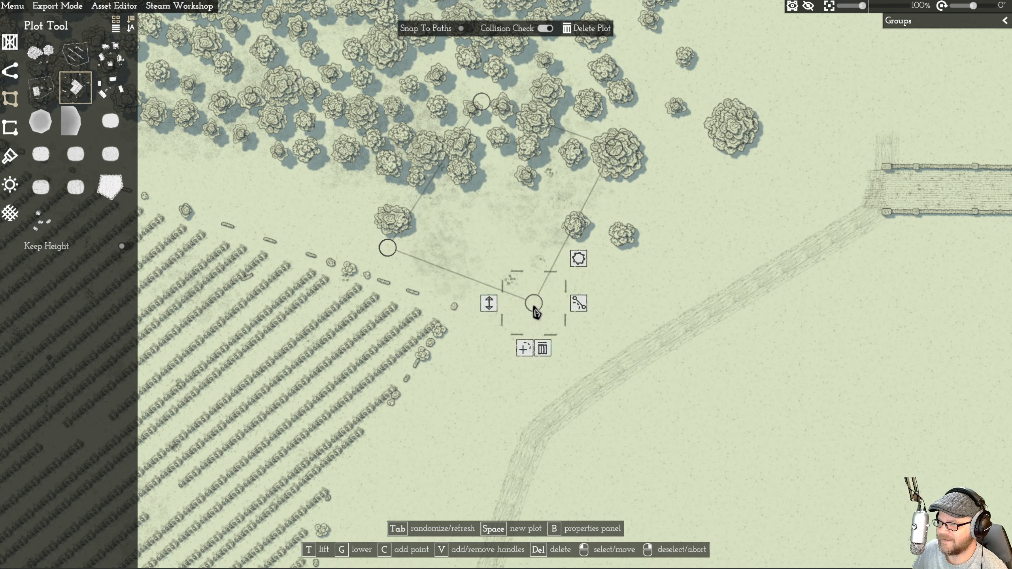
left_click_drag(386, 249, 408, 240)
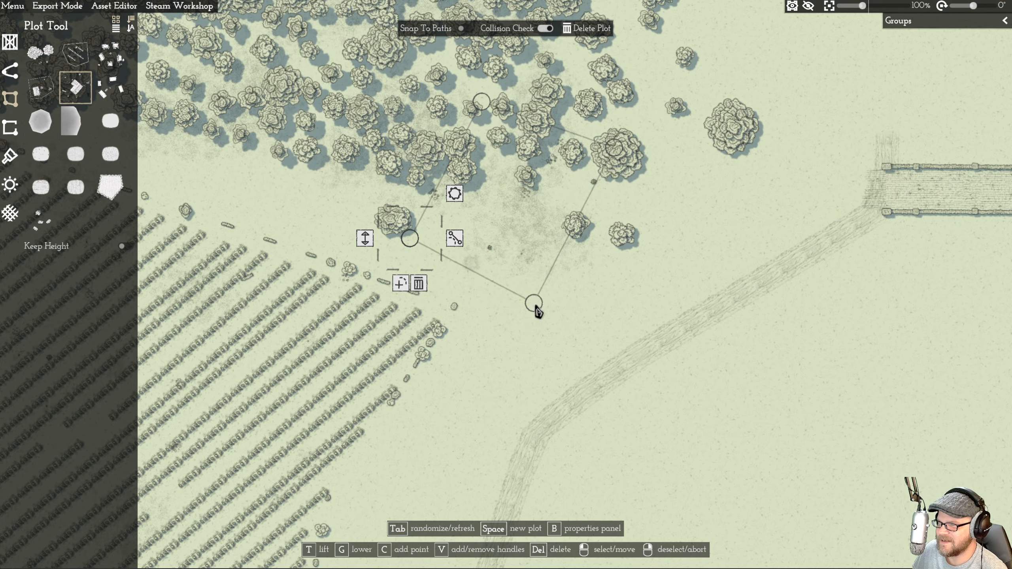
left_click_drag(536, 308, 533, 292)
left_click_drag(482, 104, 469, 126)
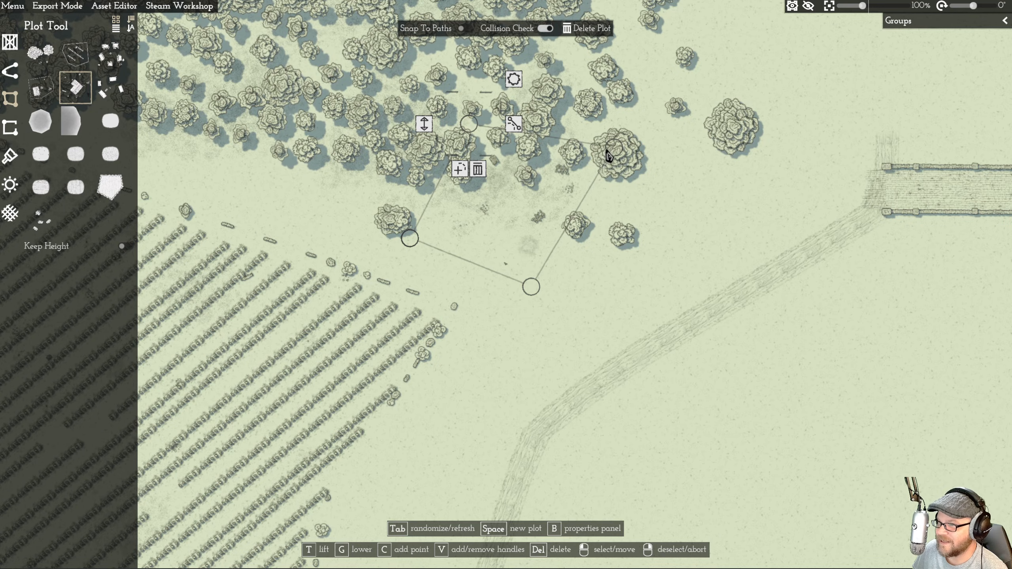
left_click_drag(599, 180, 602, 172)
left_click_drag(408, 240, 390, 249)
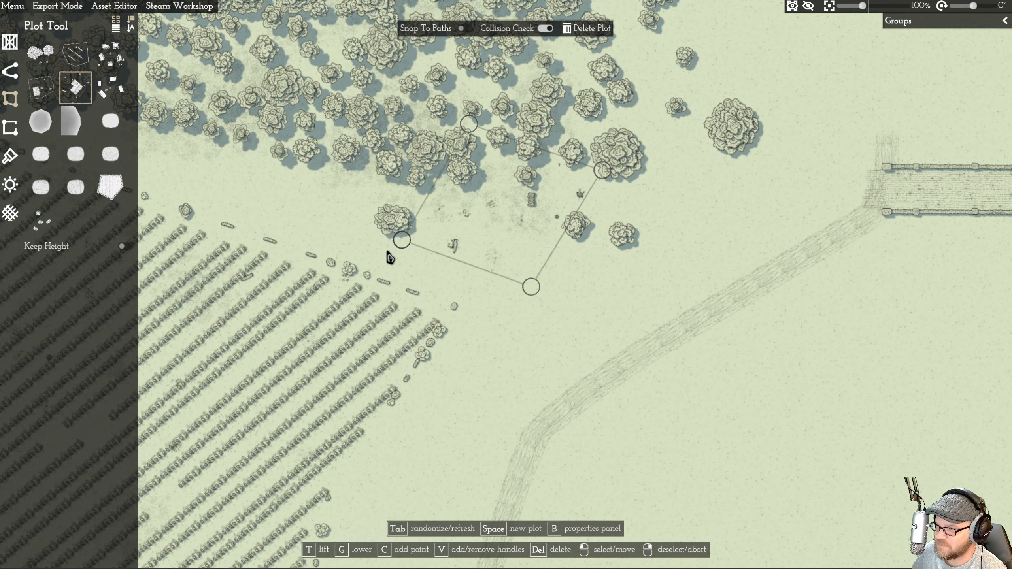
right_click(667, 253)
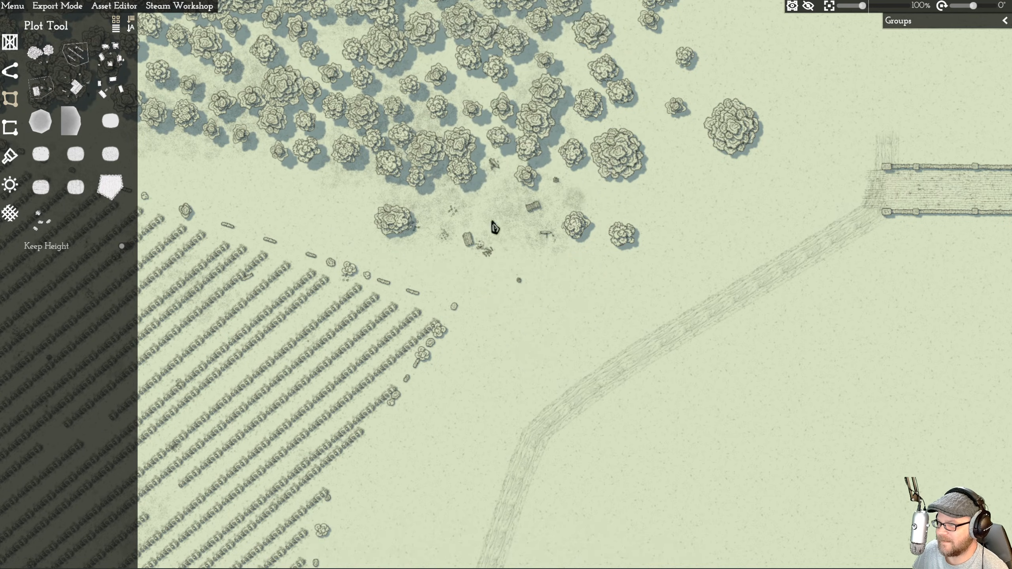
- Draw a five-cornered plot of small scattered figures around the large round building, along the ring road in the village centre
key("s")
scroll(459, 261, "down", 10)
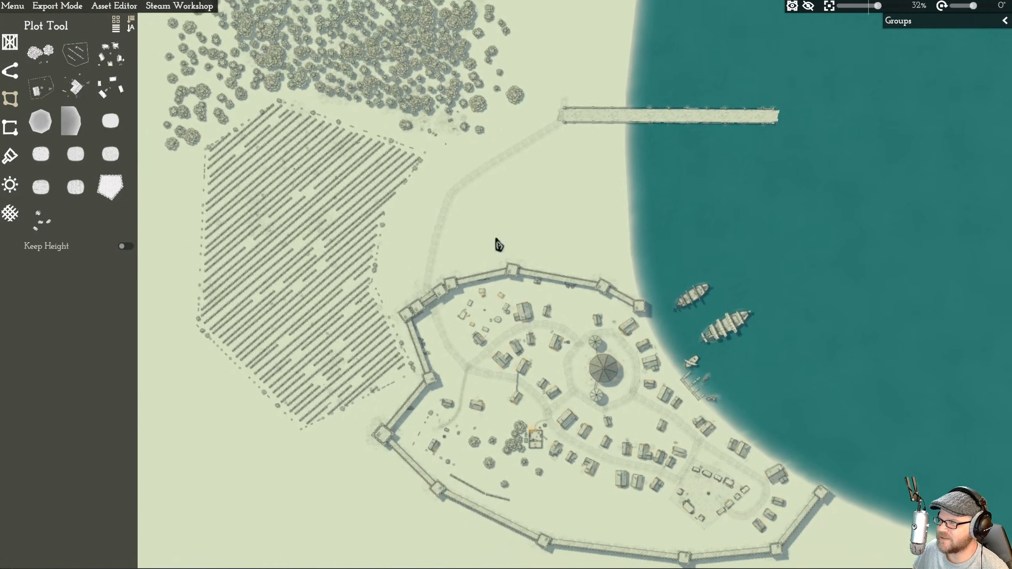
scroll(492, 190, "up", 5)
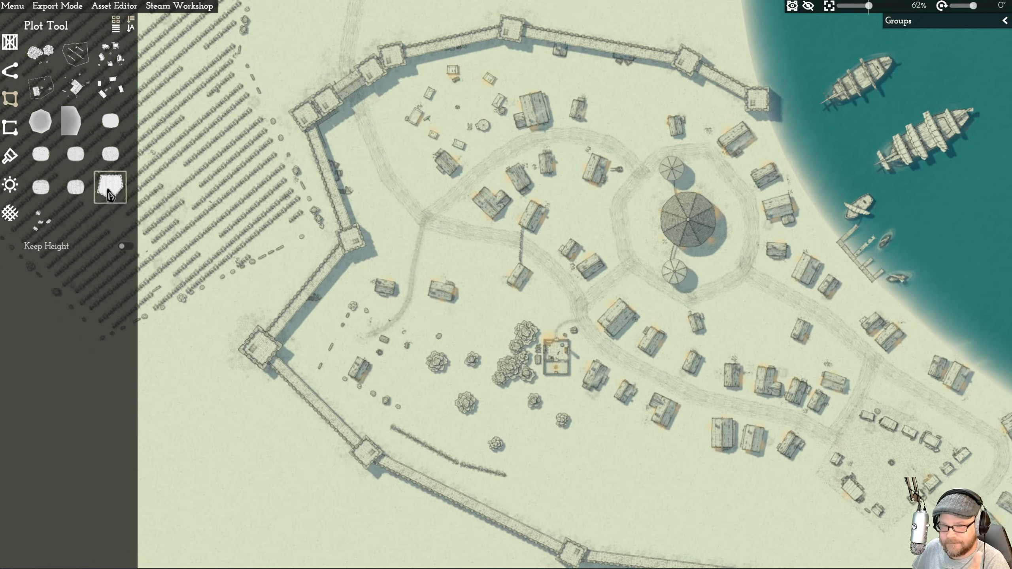
mouse_move(110, 195)
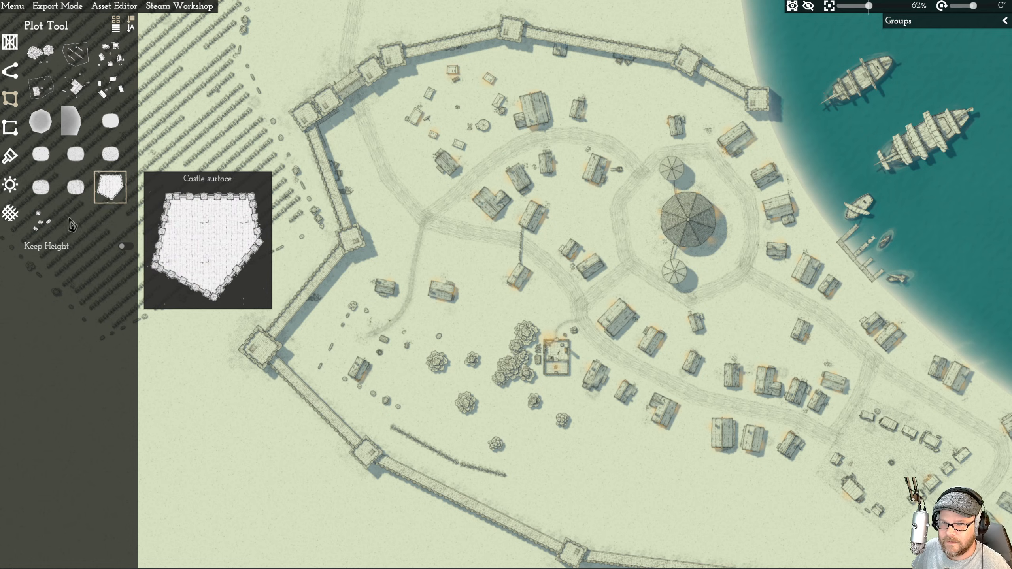
left_click(38, 235)
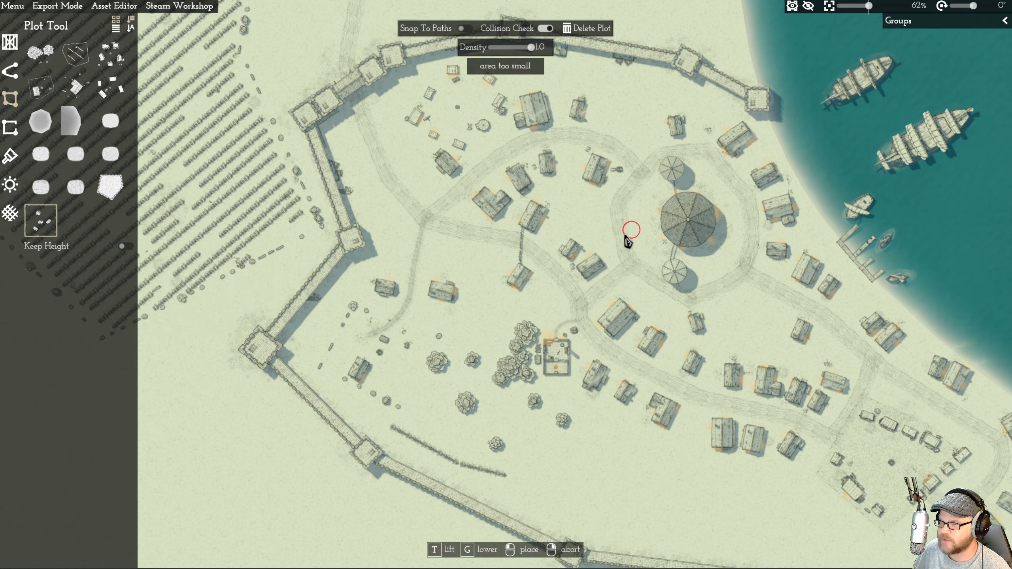
scroll(629, 232, "up", 3)
scroll(635, 153, "up", 4)
left_click(548, 176)
left_click(530, 340)
left_click(700, 442)
left_click(757, 427)
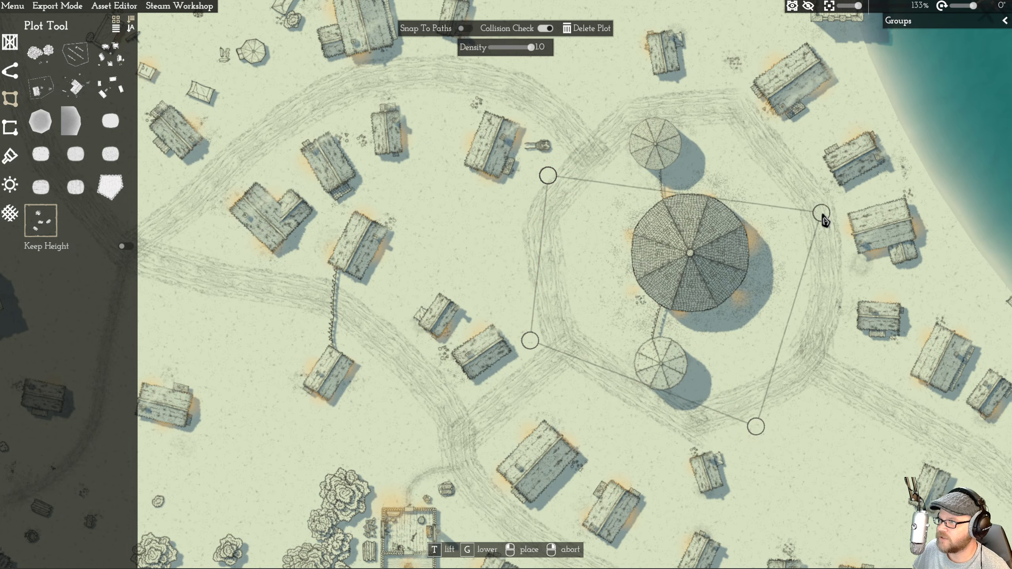
left_click(824, 194)
left_click(674, 89)
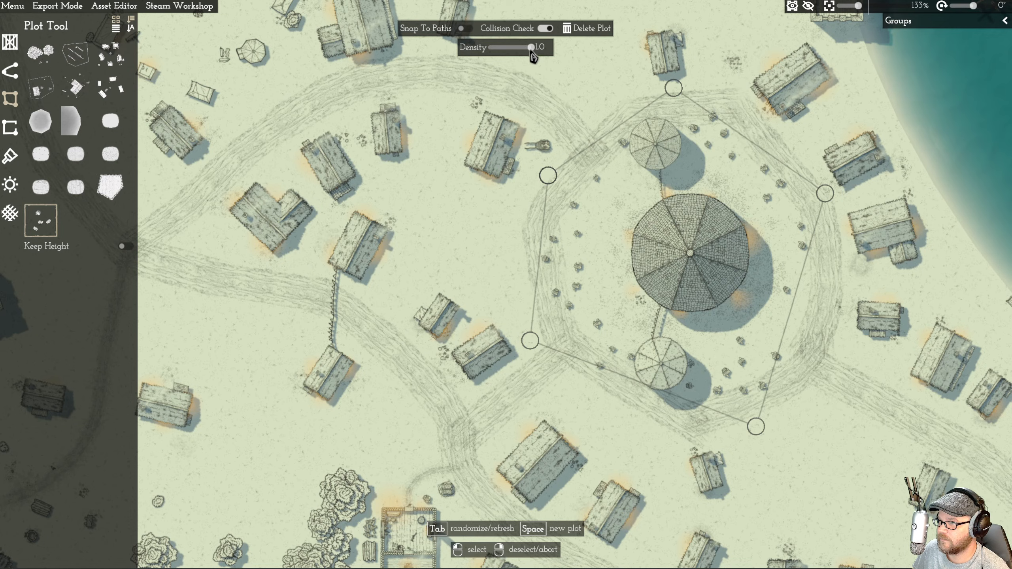
- Set the central figure plot's density to 0.1 and turn on Snap To Paths for it
left_click(500, 50)
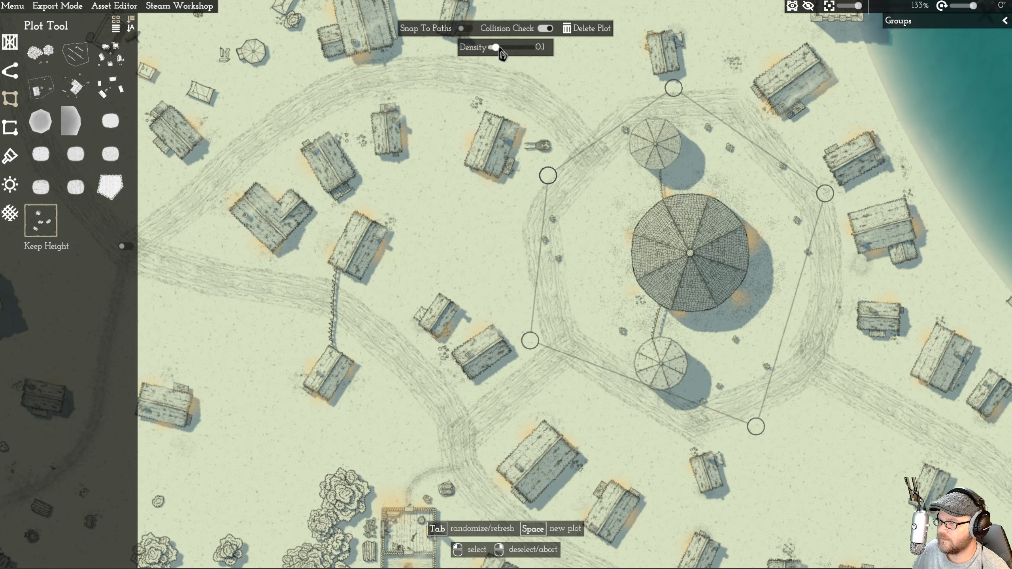
scroll(648, 165, "up", 5)
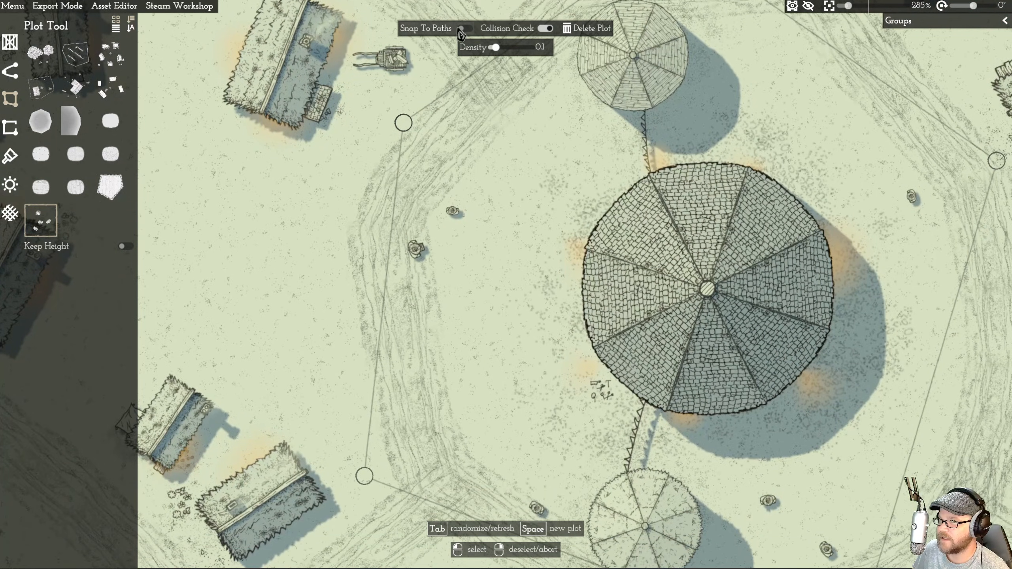
scroll(510, 155, "down", 6)
left_click_drag(472, 145, 454, 158)
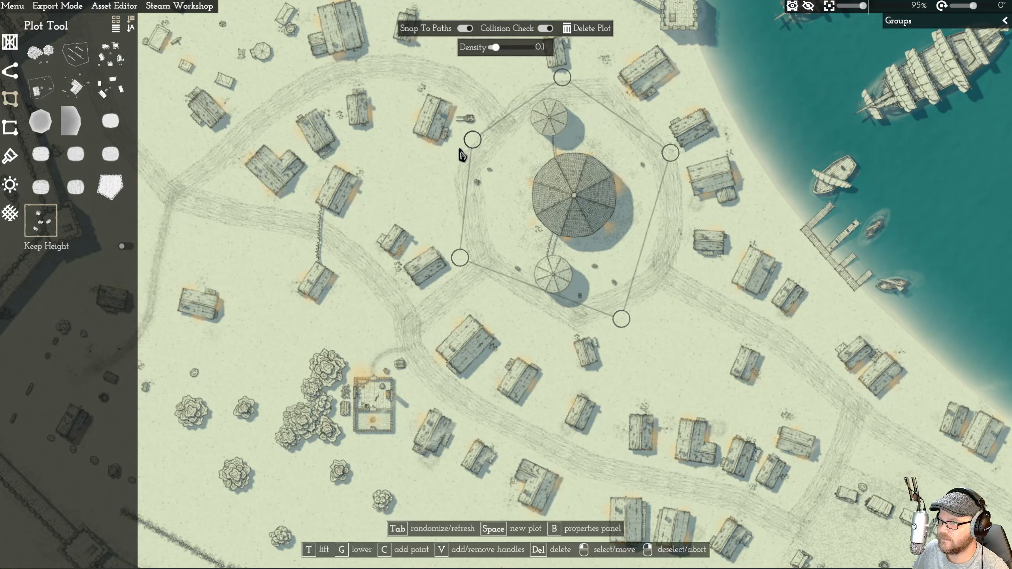
left_click(466, 197)
left_click(487, 240)
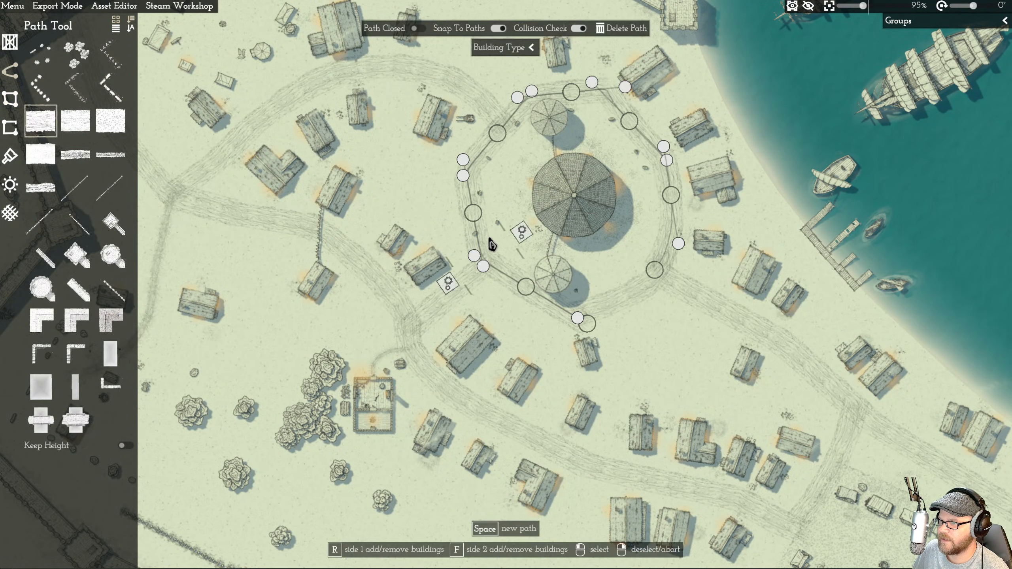
right_click(520, 169)
left_click(518, 131)
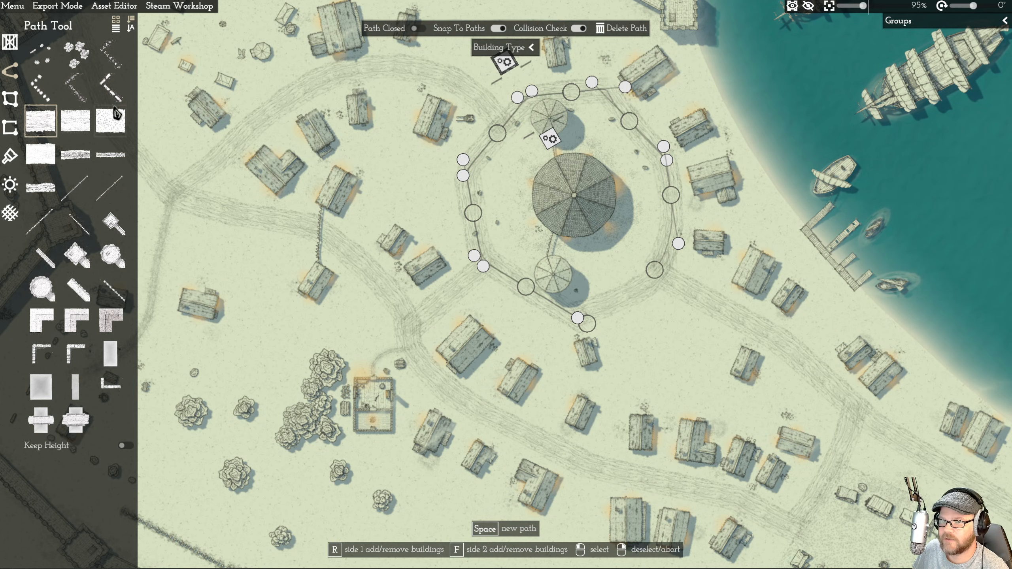
left_click(12, 102)
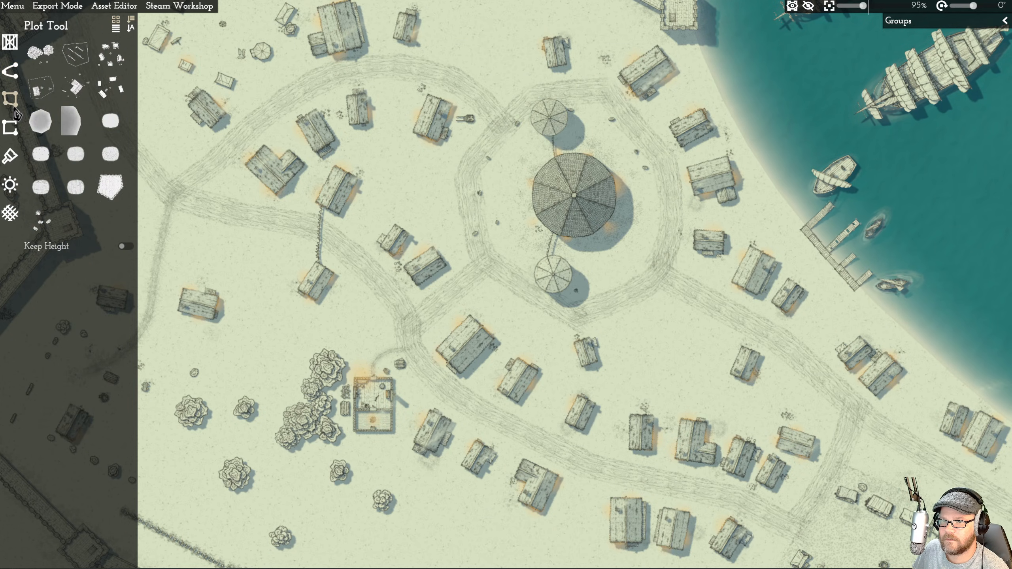
left_click(13, 46)
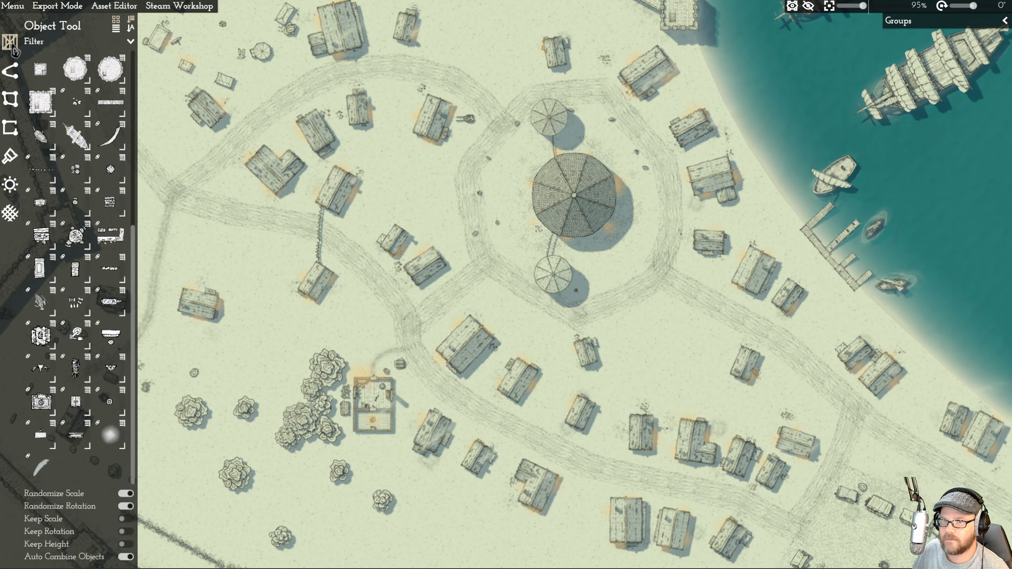
left_click(13, 82)
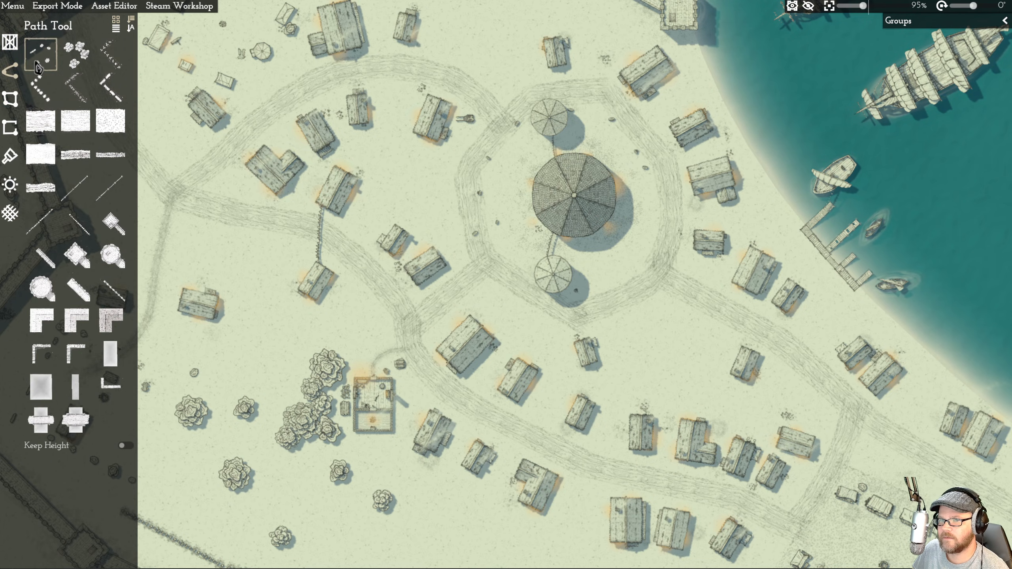
left_click(15, 105)
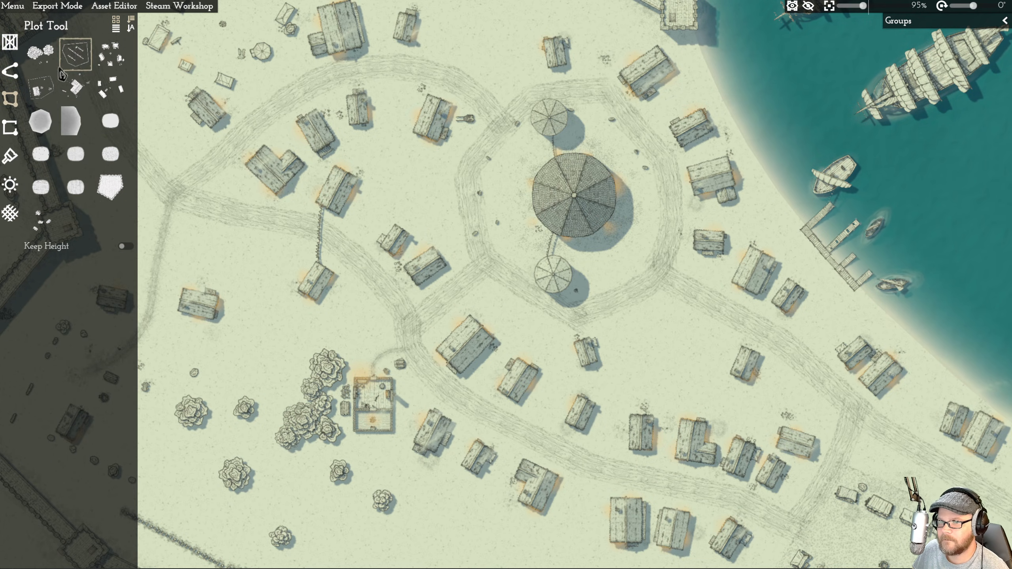
left_click(10, 160)
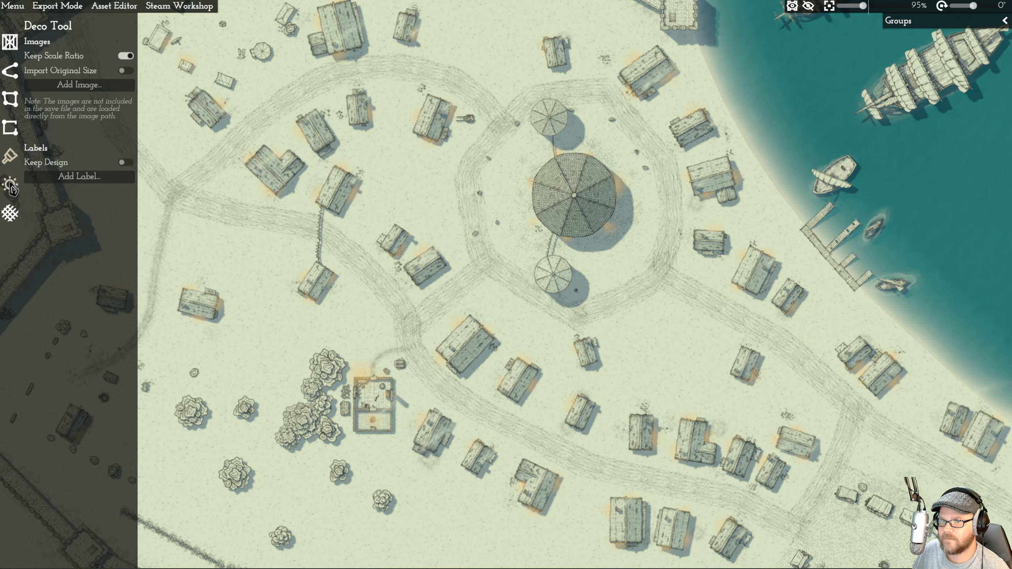
left_click(10, 184)
left_click(11, 122)
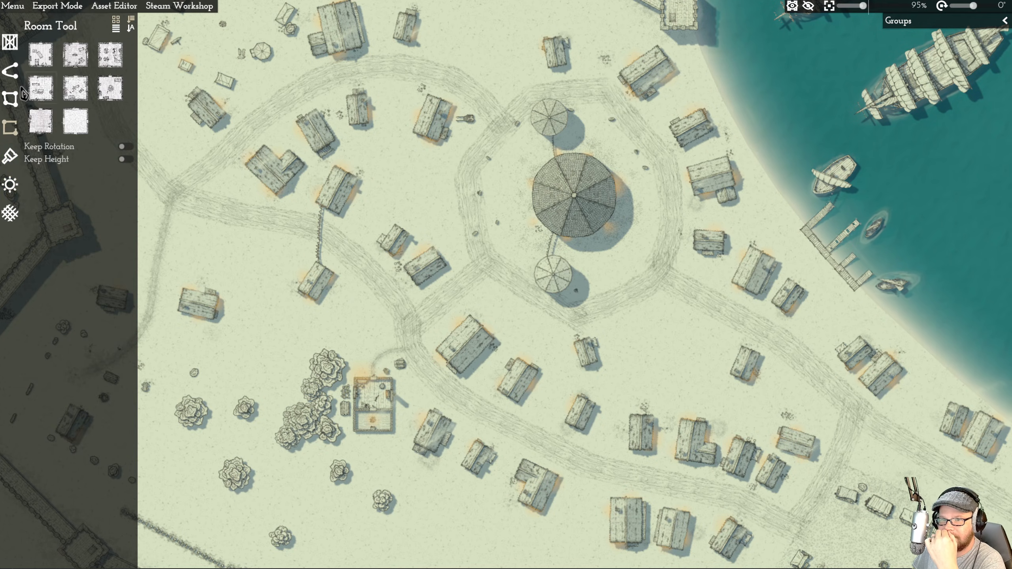
left_click(9, 44)
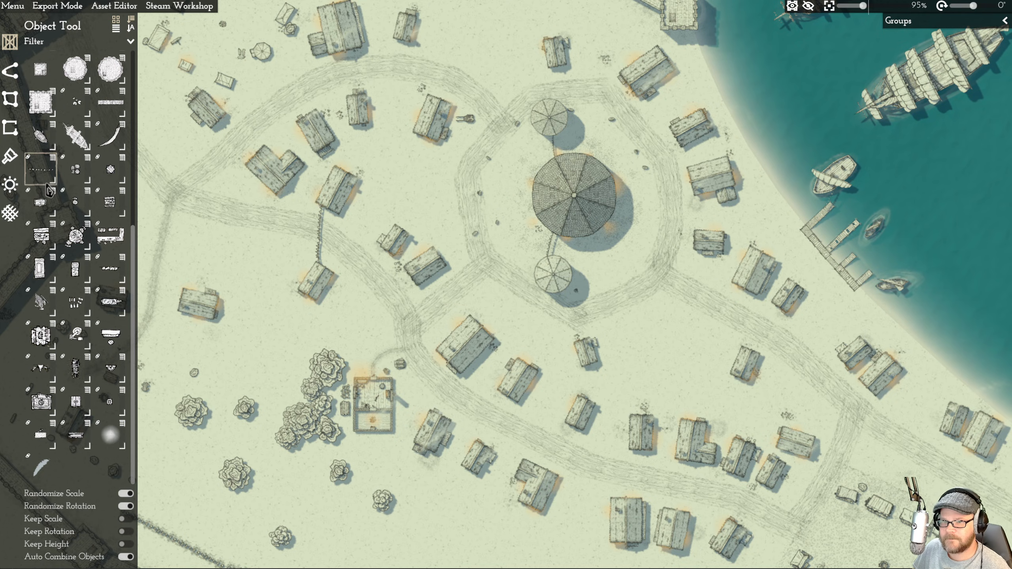
left_click(10, 72)
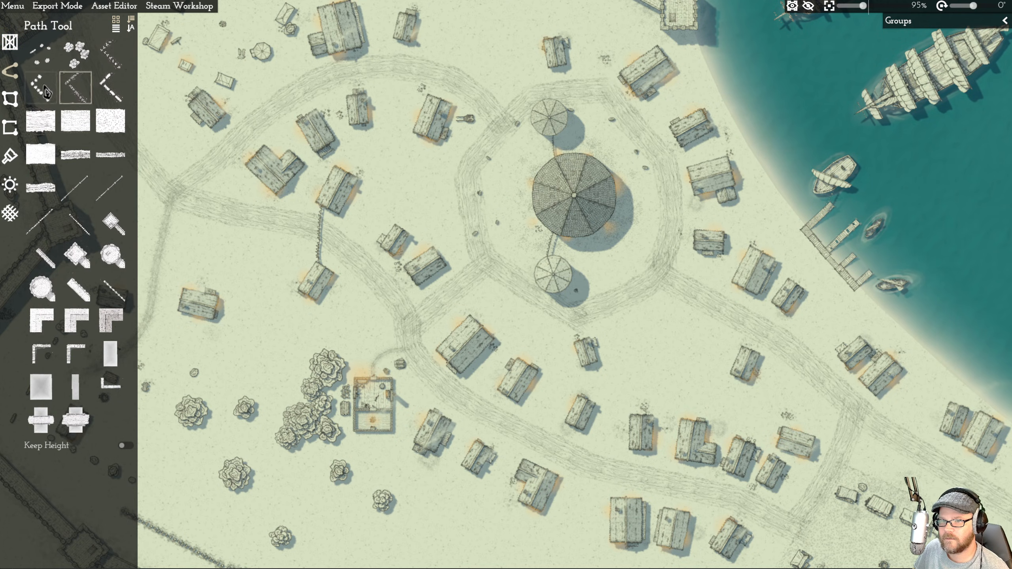
left_click(116, 61)
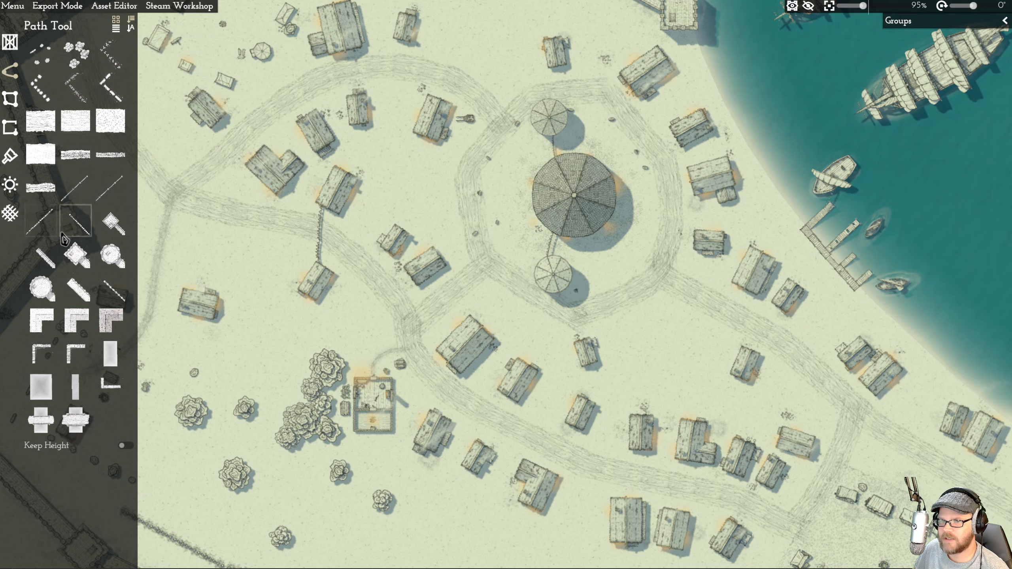
- Draw a six-cornered plot of small scattered figures around the large round building and its two towers, with corners outside the ring road
left_click(10, 99)
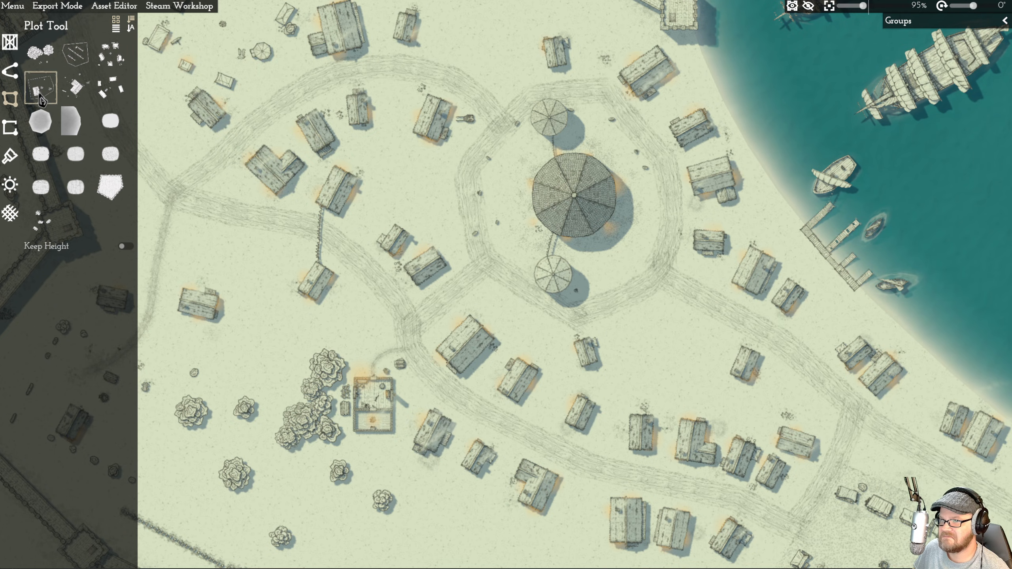
left_click(39, 224)
scroll(470, 192, "up", 6)
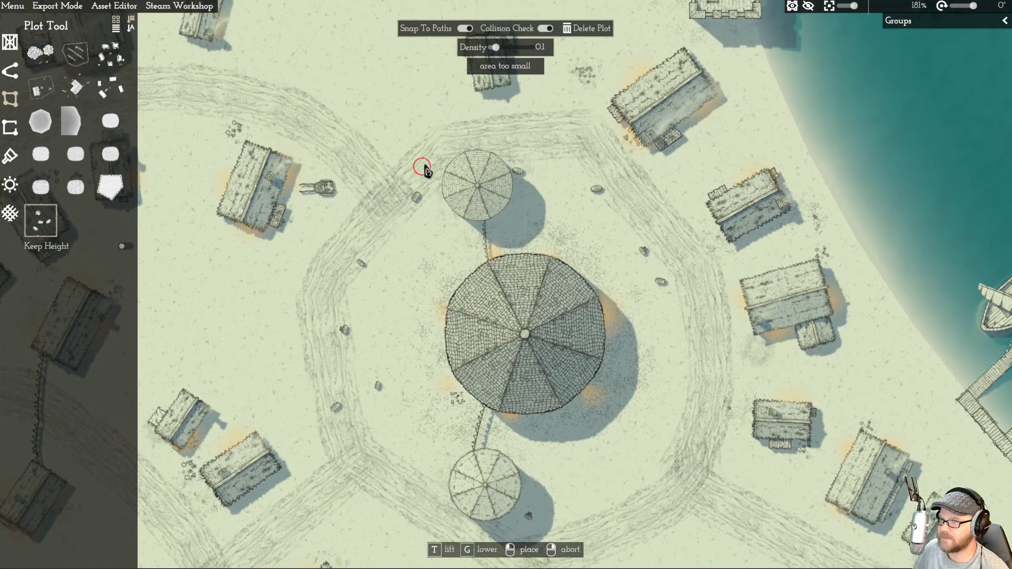
left_click_drag(426, 171, 420, 199)
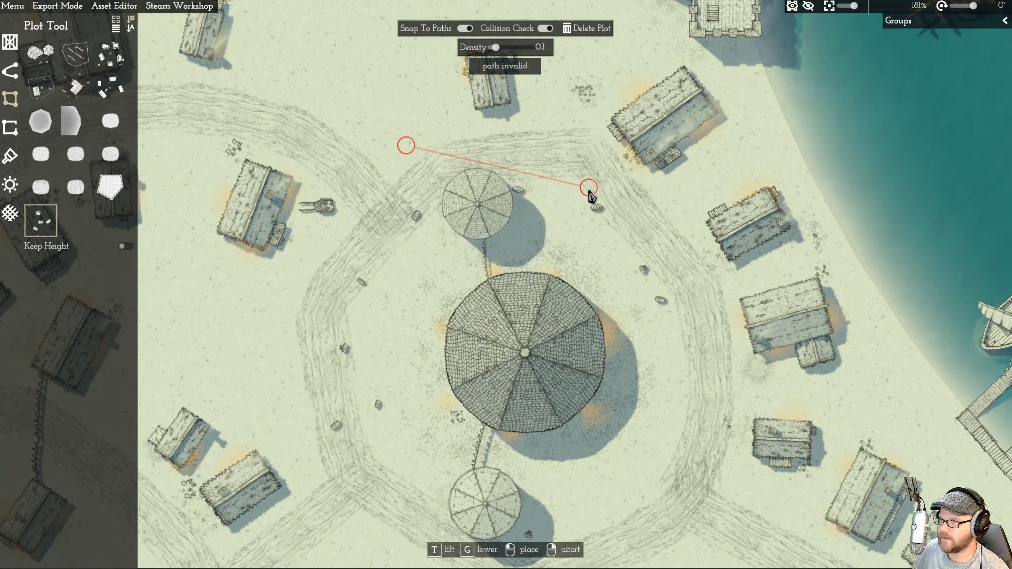
left_click(584, 115)
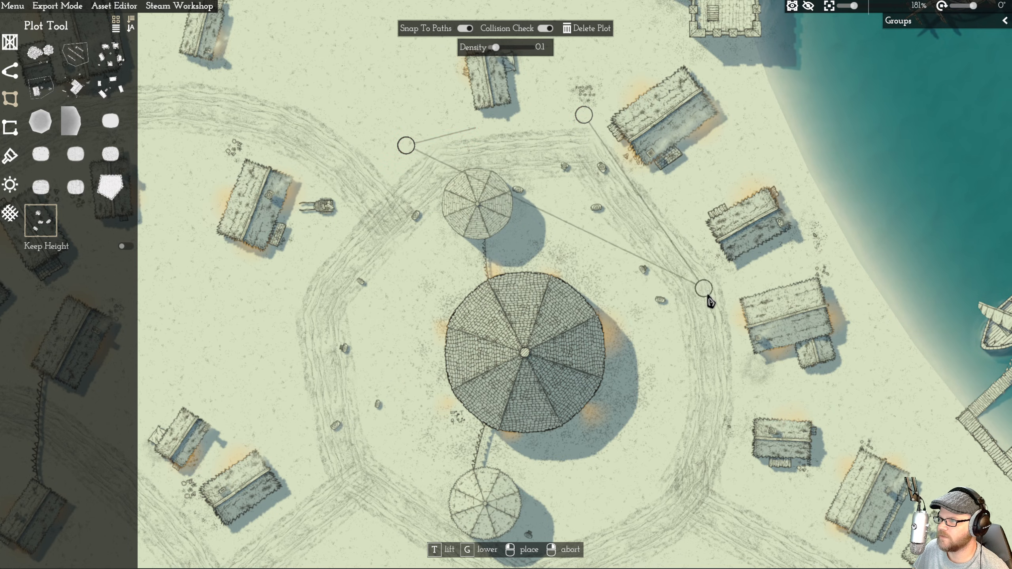
left_click(737, 301)
key("s")
left_click(686, 443)
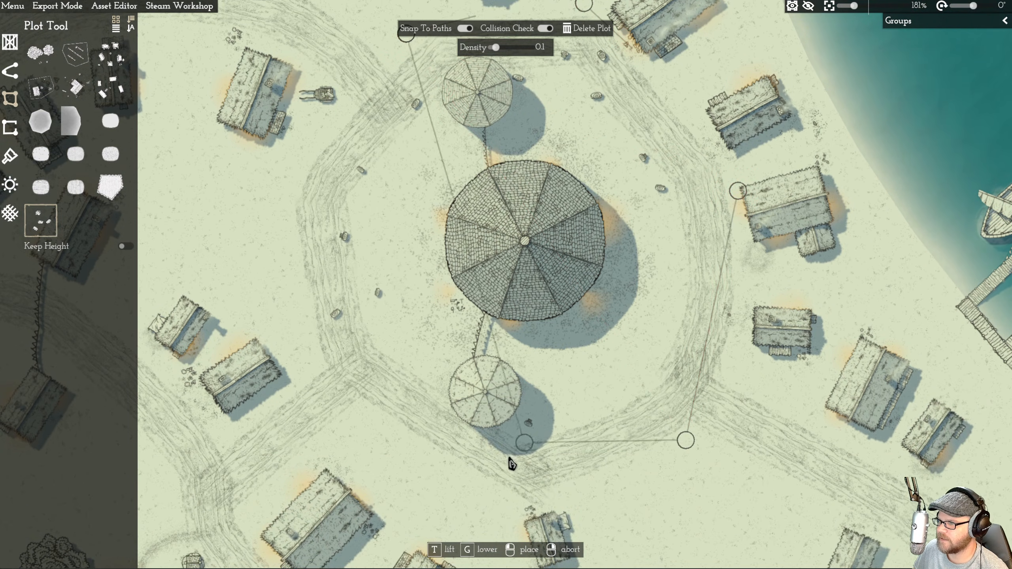
key("s")
left_click(462, 414)
left_click(318, 153)
scroll(305, 148, "down", 8)
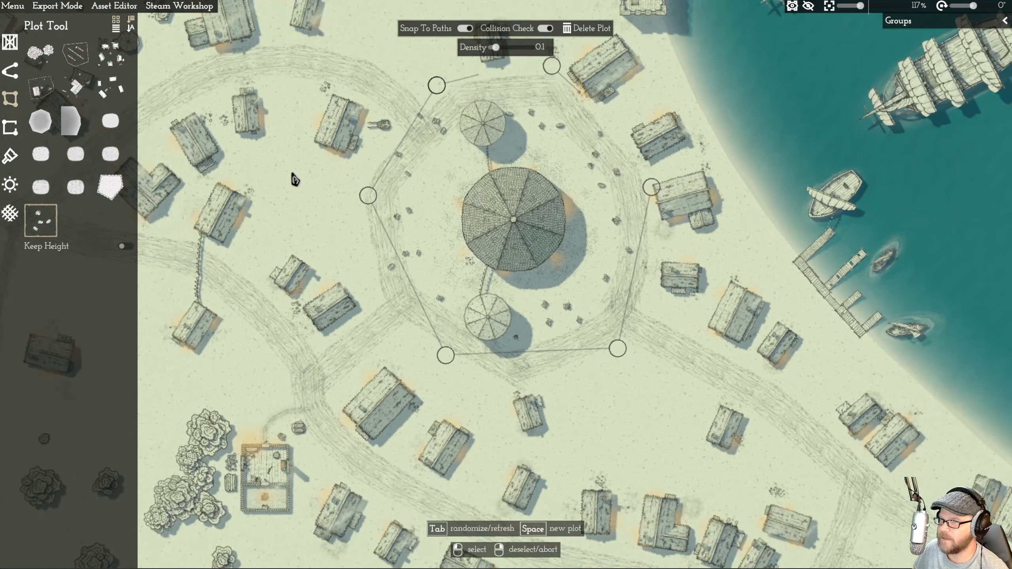
- Try out the grid display in the map settings and leave the grid hidden
scroll(471, 222, "down", 8)
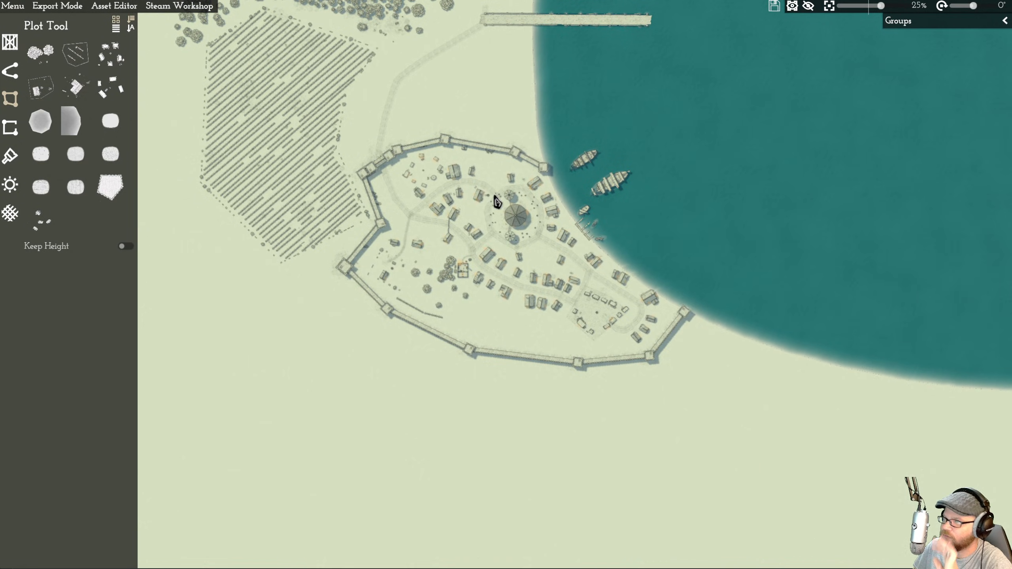
scroll(474, 87, "up", 5)
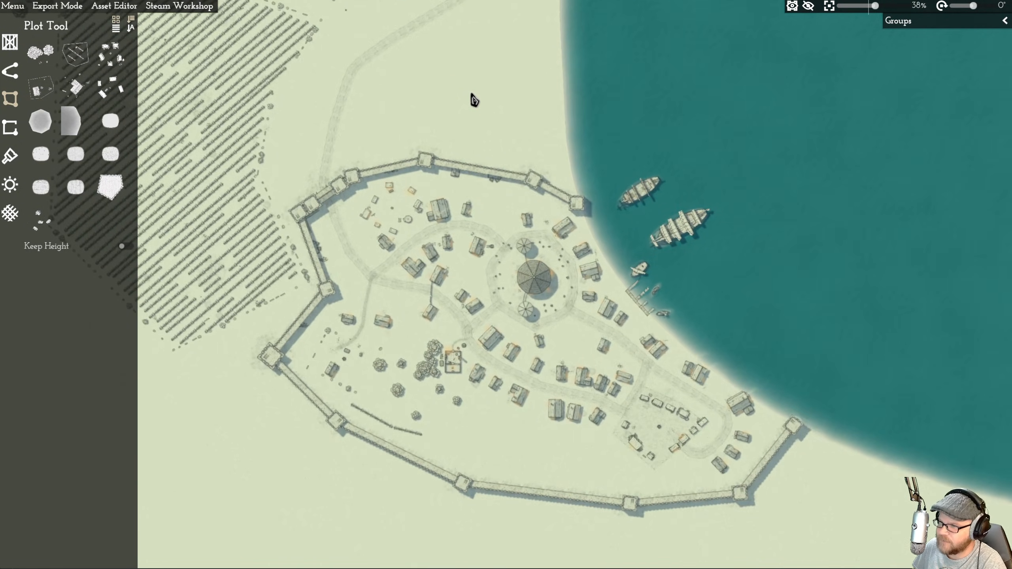
scroll(474, 132, "up", 3)
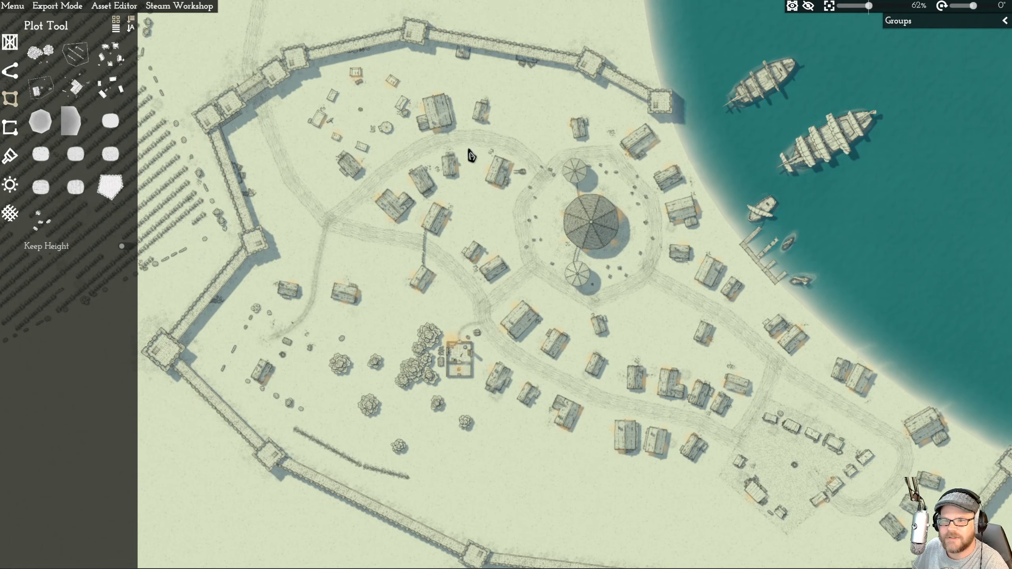
key("6")
key("7")
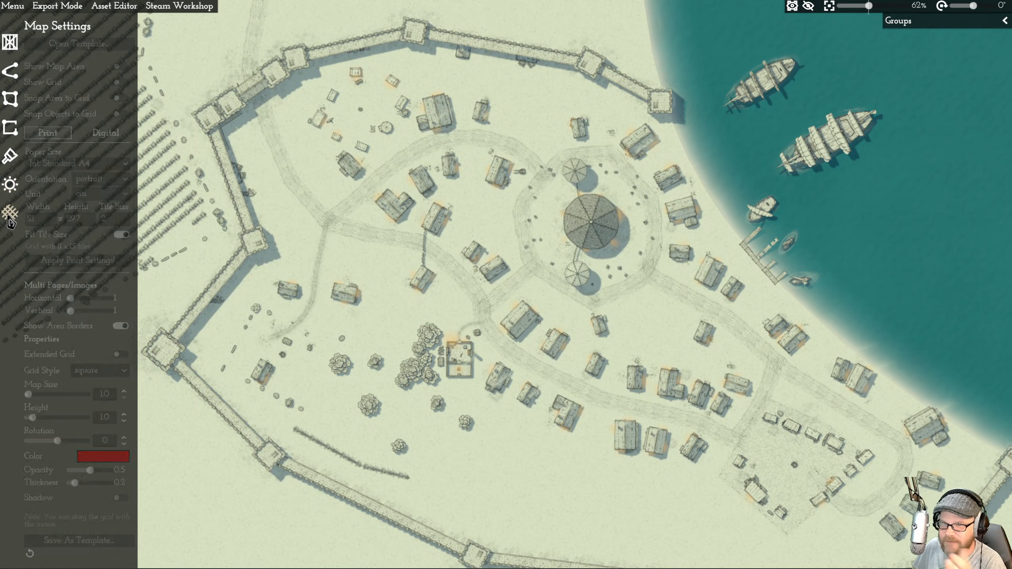
left_click(121, 82)
left_click(121, 83)
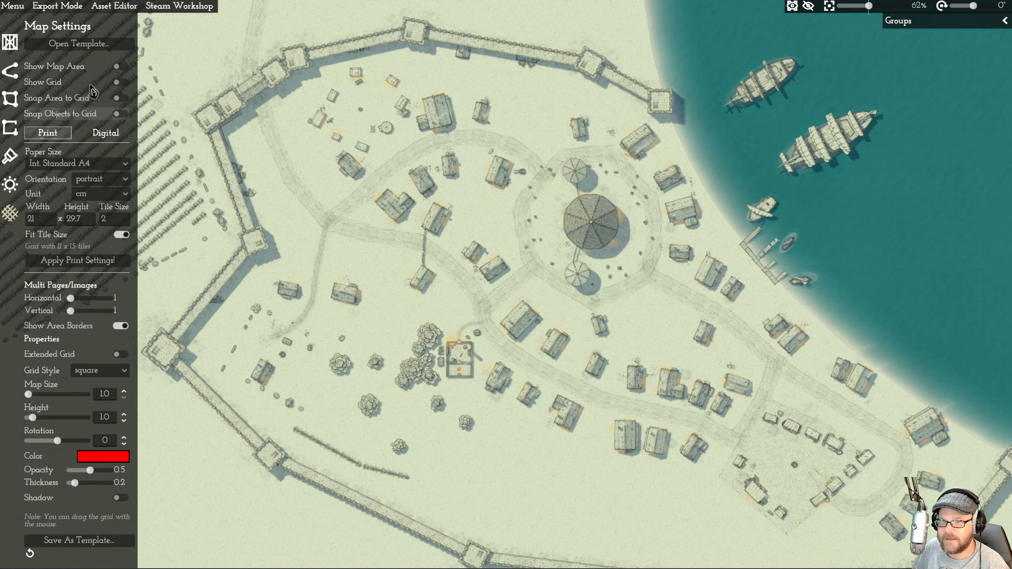
- Browse the popular Steam Workshop maps, download and open the Big City map, and close the workshop window
left_click(167, 6)
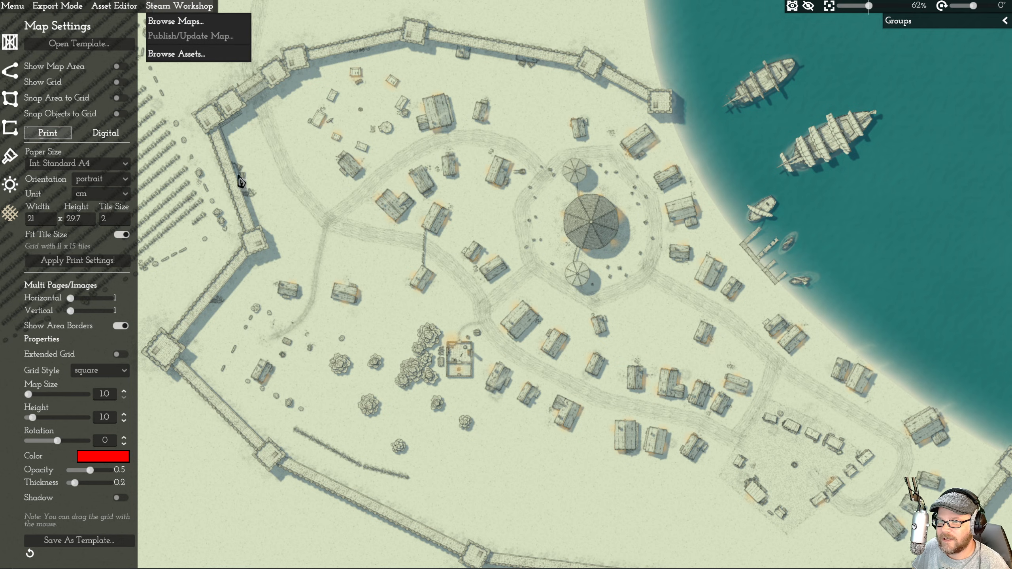
left_click(193, 19)
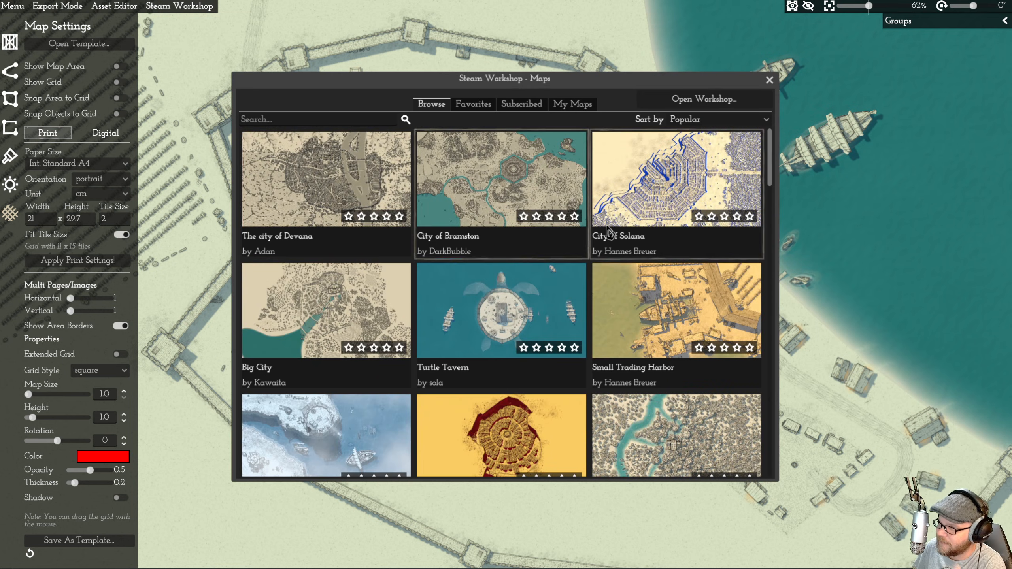
scroll(537, 297, "down", 3)
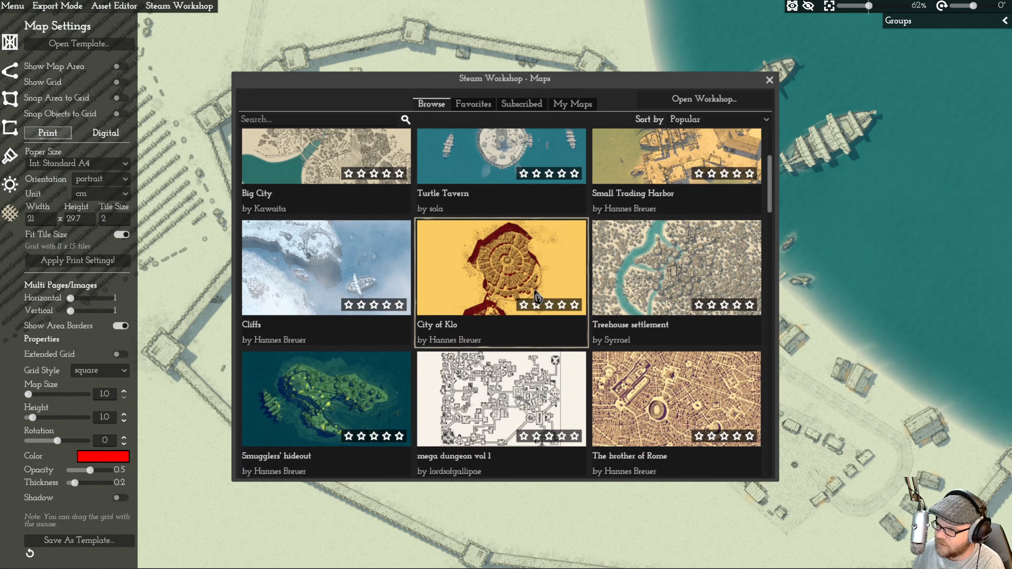
scroll(538, 297, "up", 3)
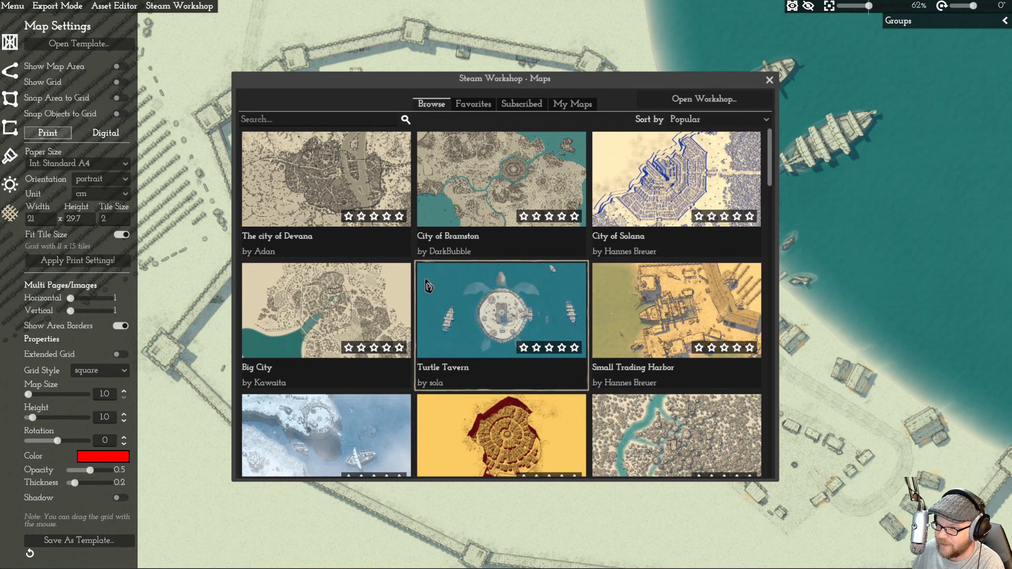
left_click(340, 318)
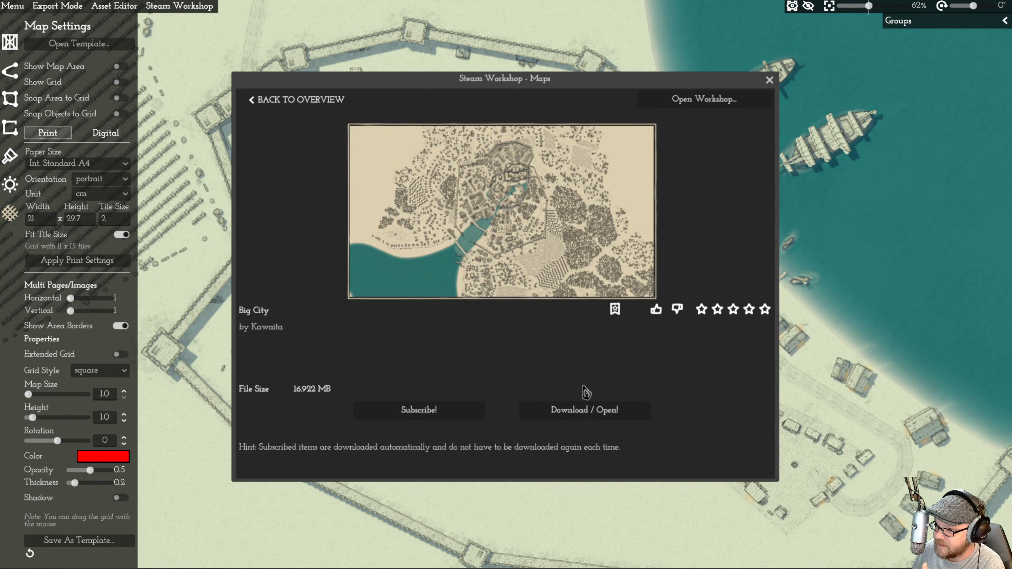
left_click(523, 410)
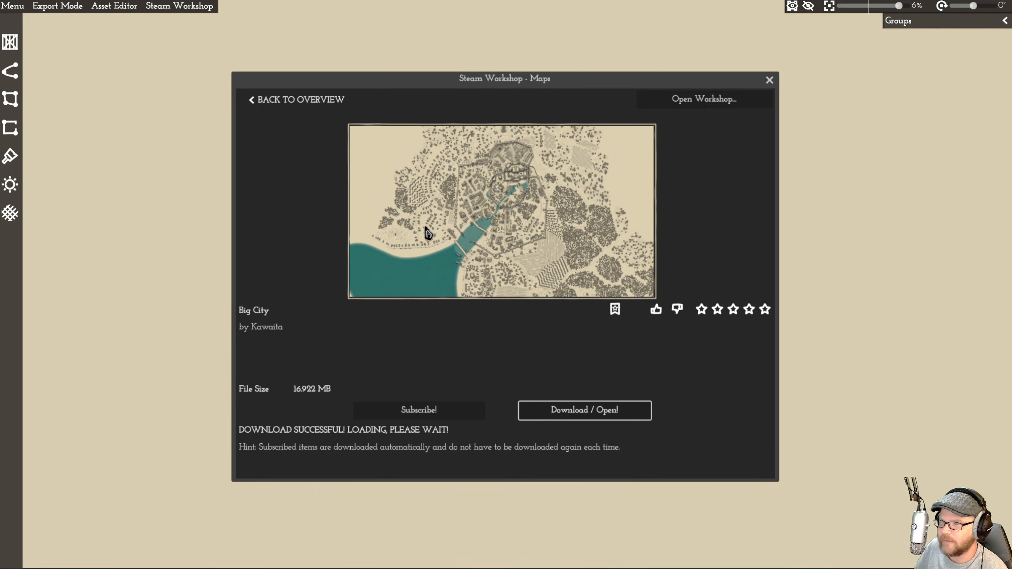
left_click_drag(475, 74, 445, 103)
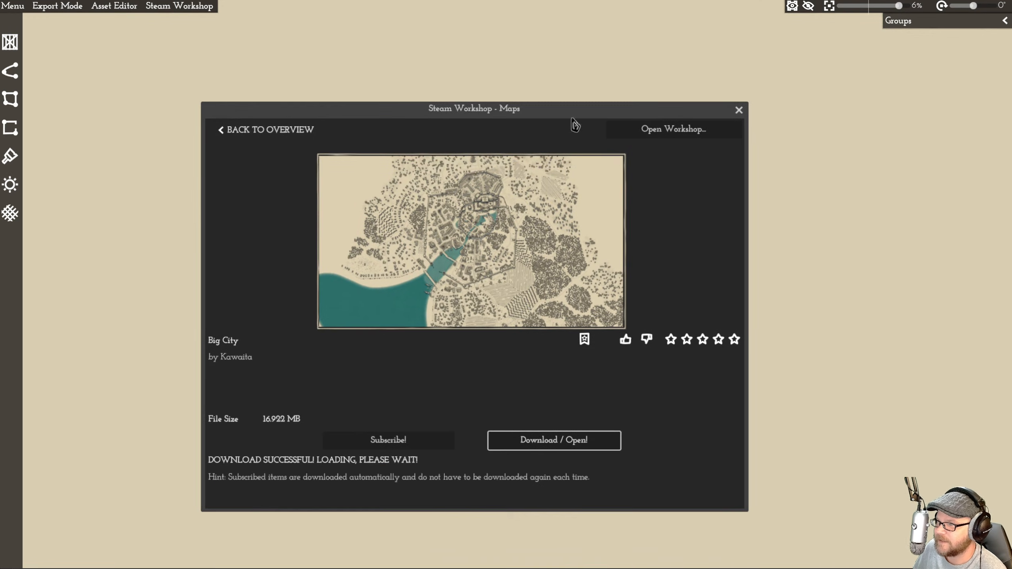
left_click(739, 112)
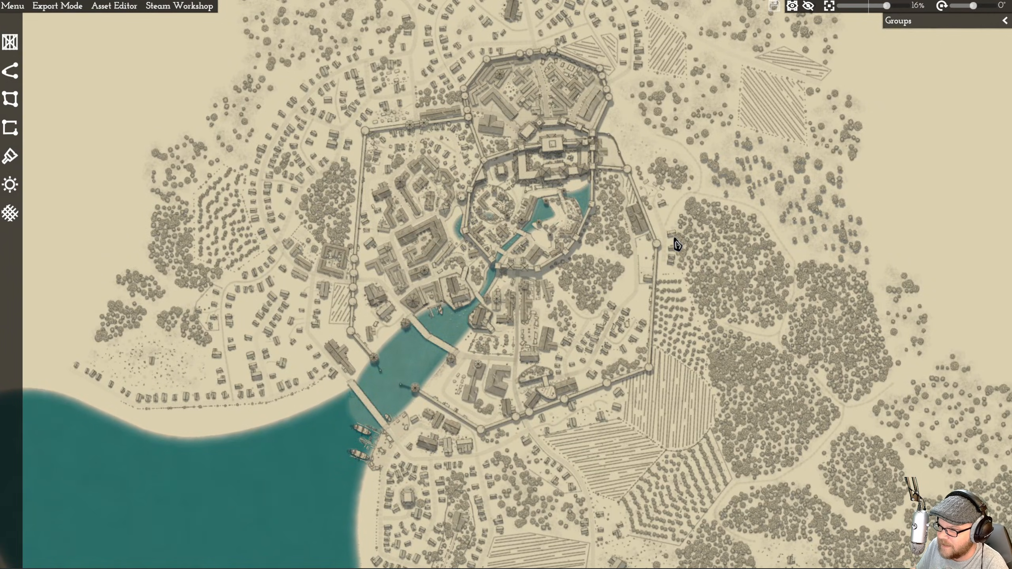
- Examine the Big City map's castle, walled districts, river bridges and harbour up close
scroll(560, 201, "up", 5)
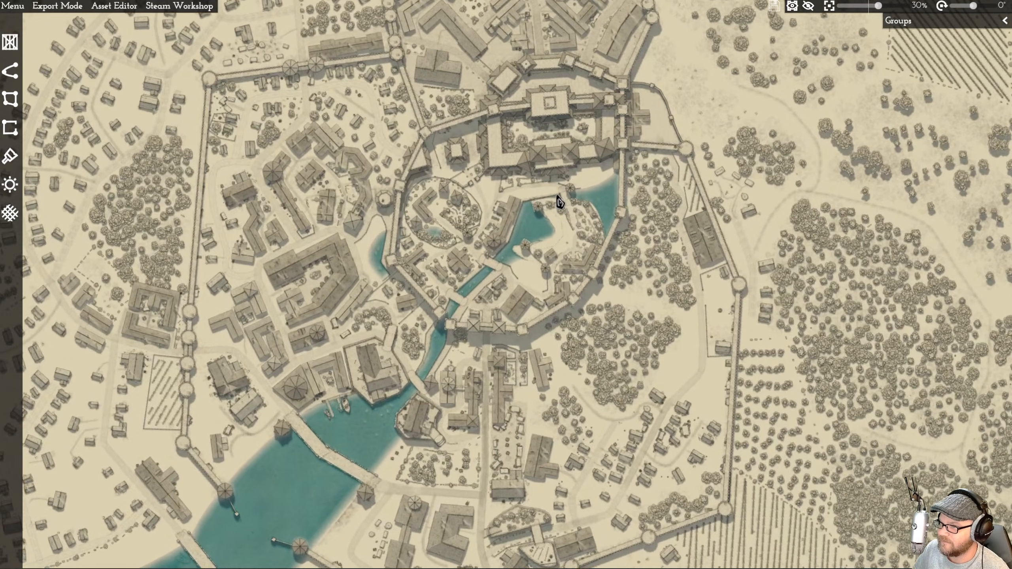
scroll(560, 202, "up", 5)
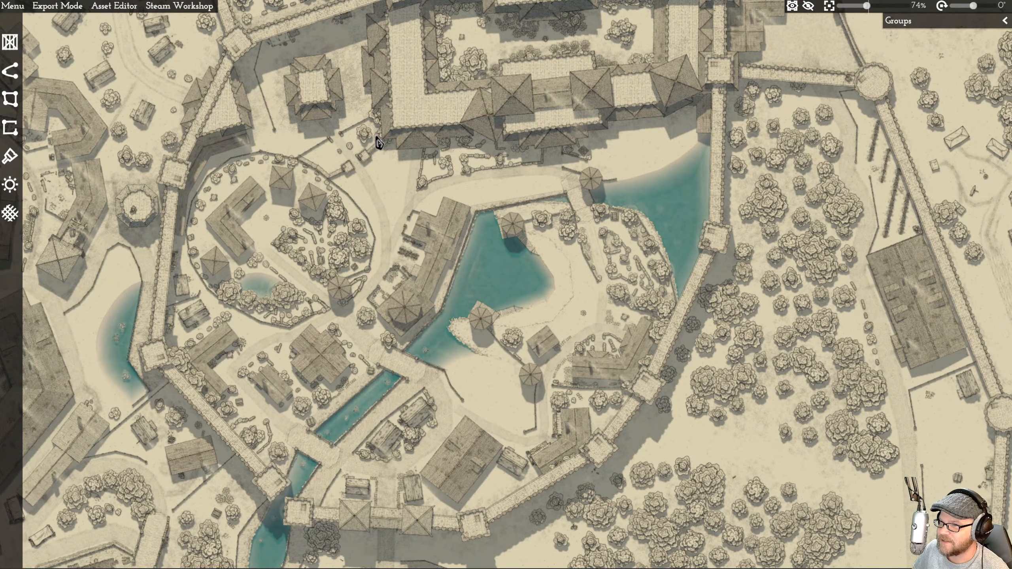
left_click(379, 142)
key("w")
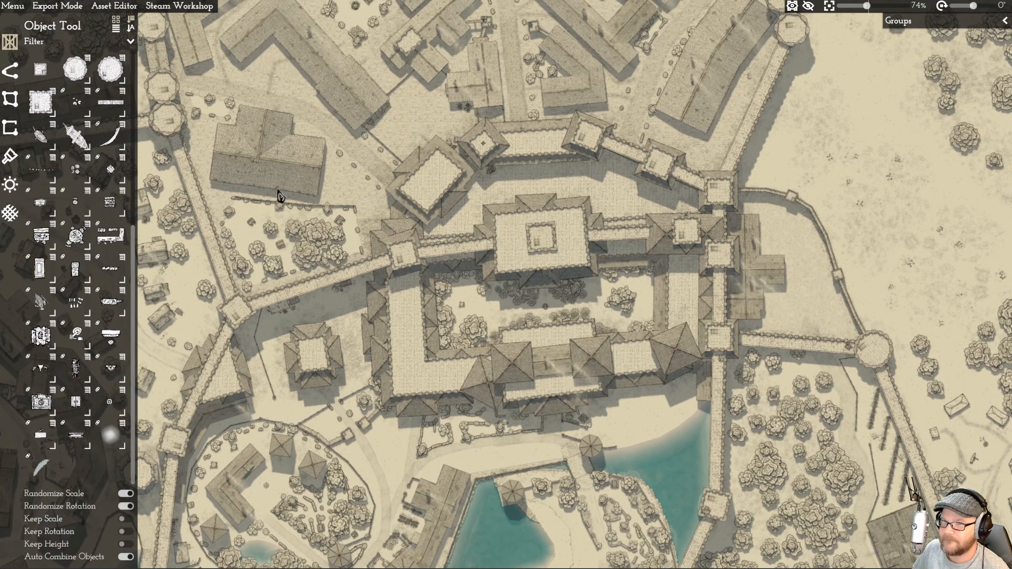
key("w")
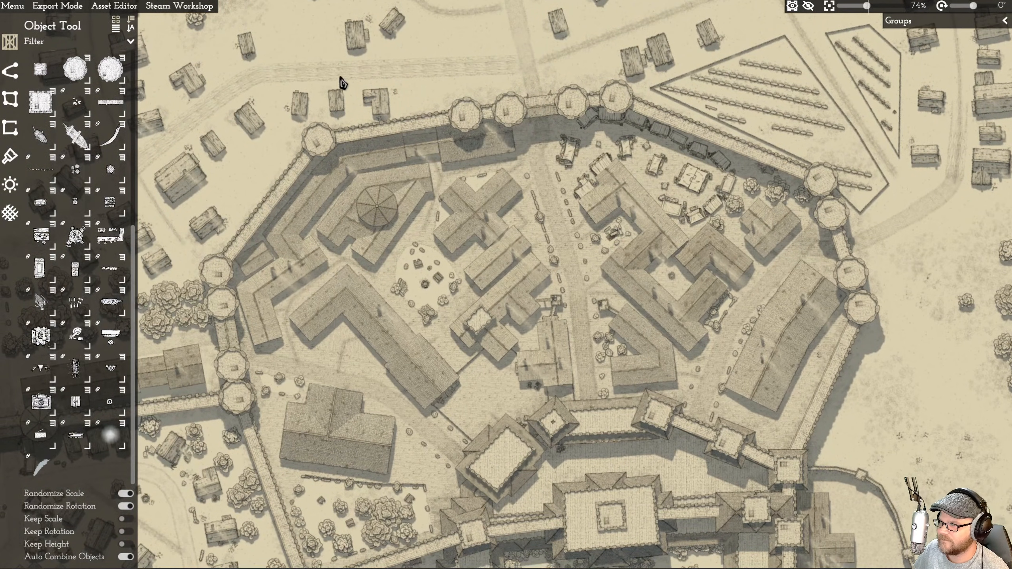
scroll(407, 228, "down", 5)
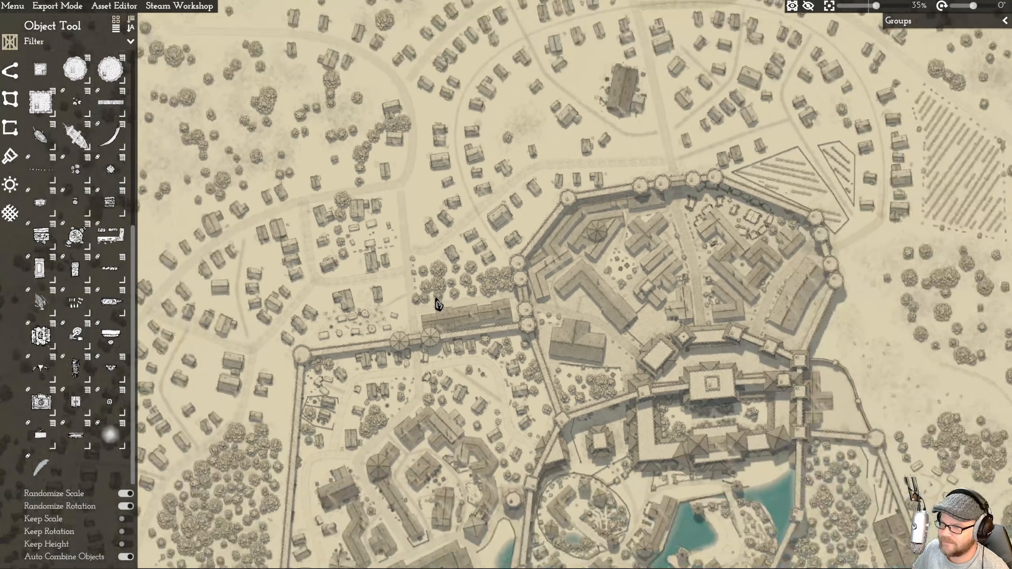
key("s")
key("a")
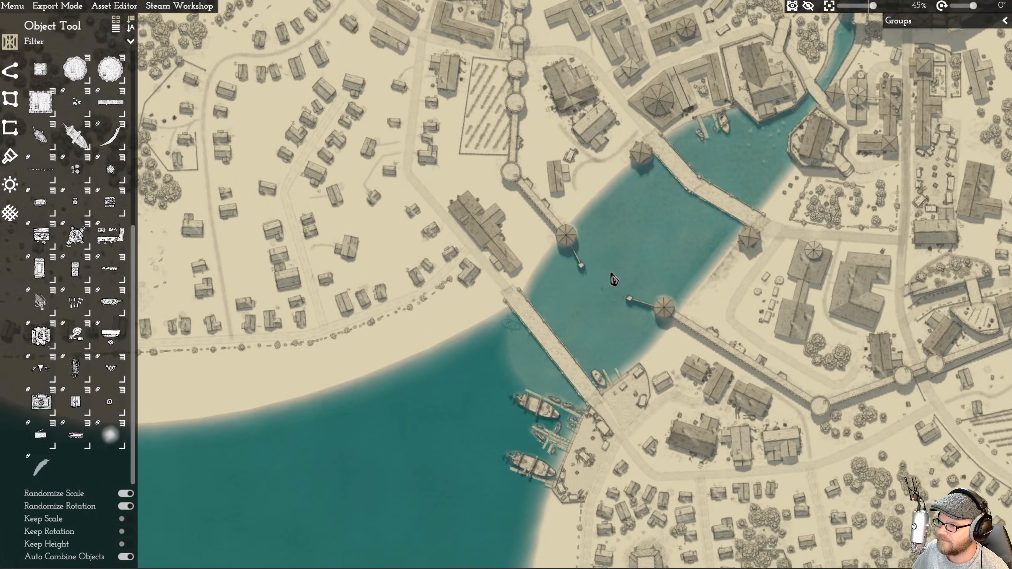
key("s")
scroll(529, 208, "up", 1)
key("d")
key("s")
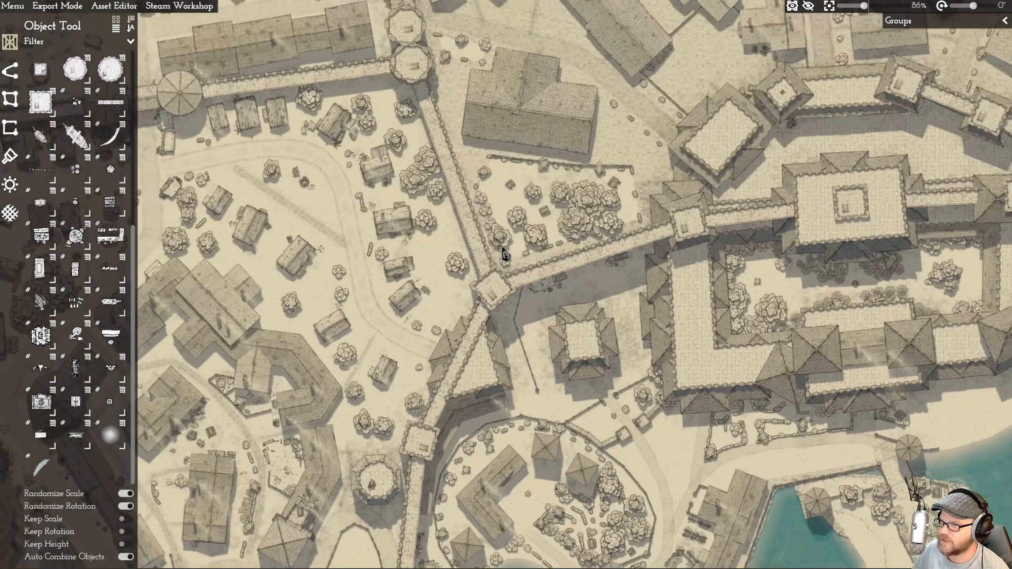
- Examine the Big City map's northern outskirts beyond the city wall, including the raised, tree-dotted enclosures beside the road
scroll(610, 145, "down", 7)
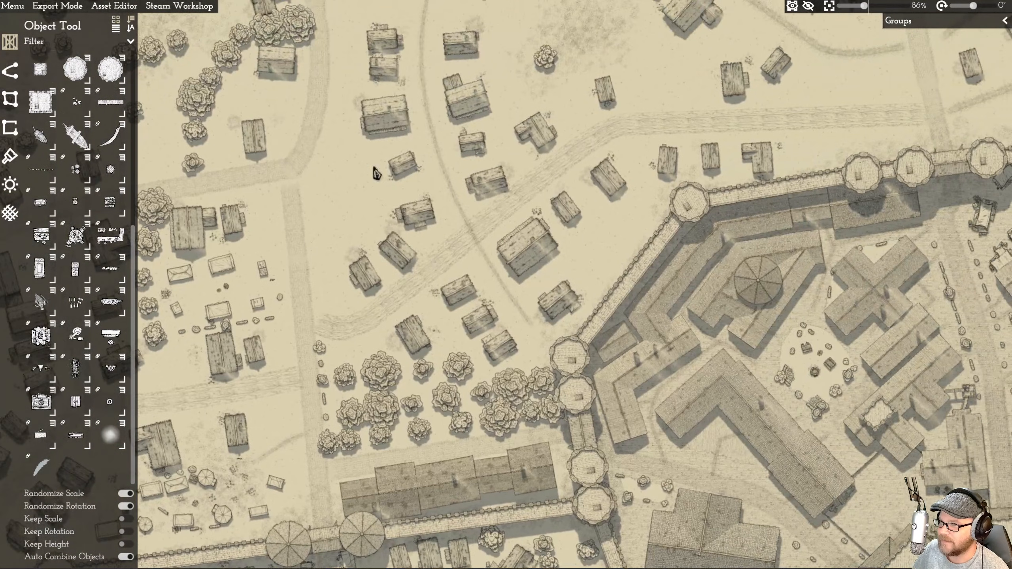
scroll(367, 370, "down", 2)
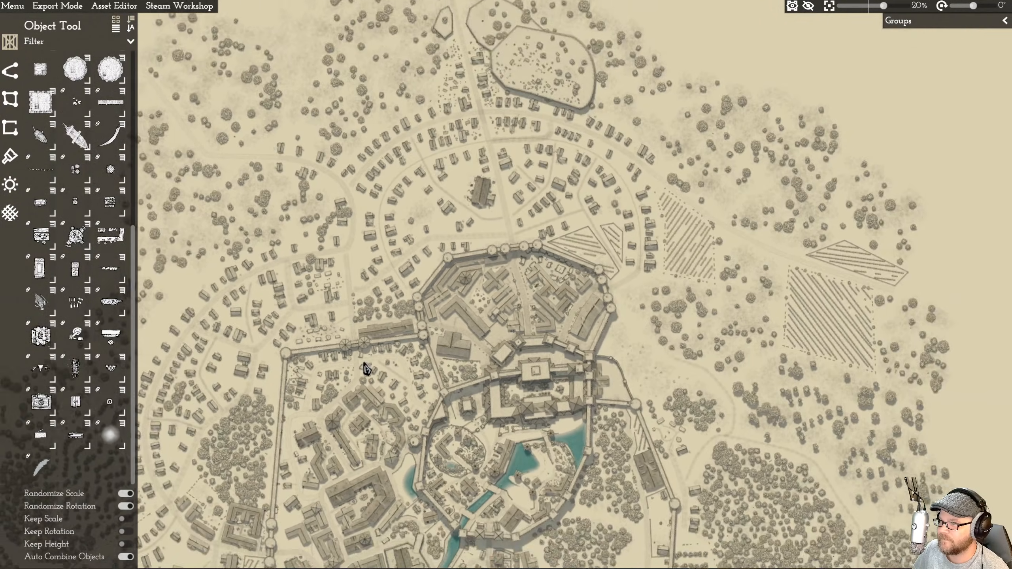
key("w")
scroll(552, 287, "up", 6)
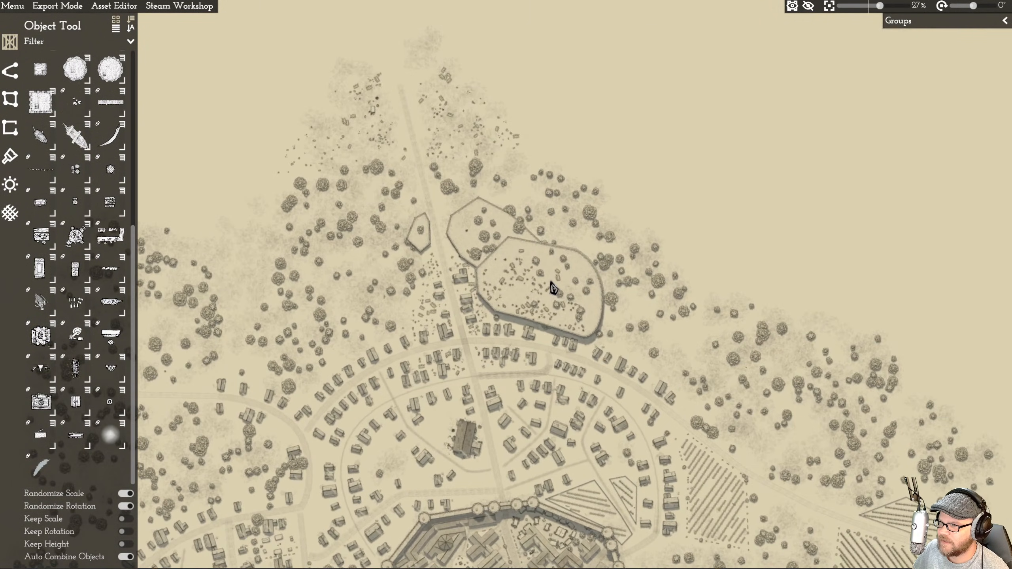
scroll(386, 310, "up", 3)
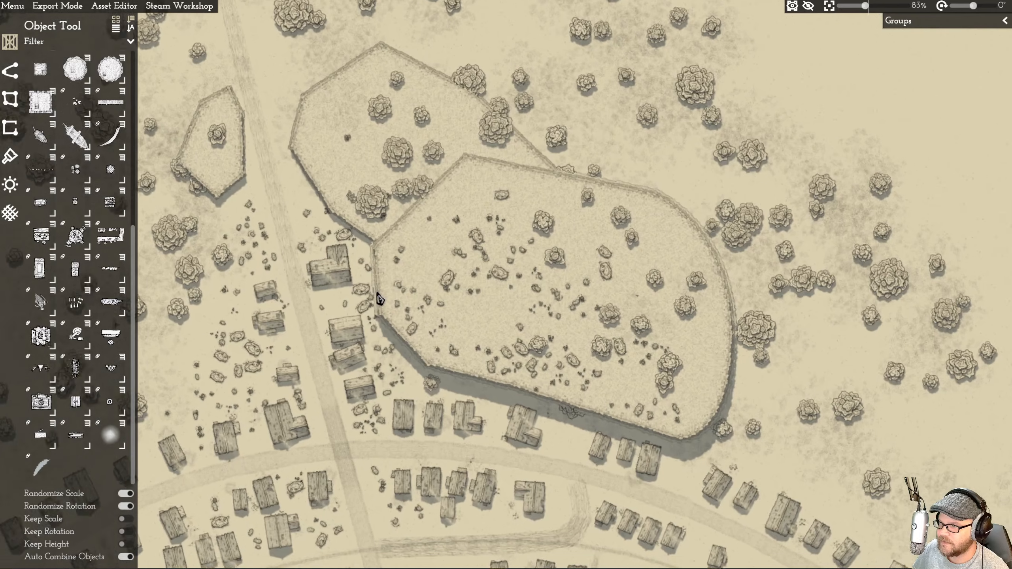
scroll(476, 404, "down", 6)
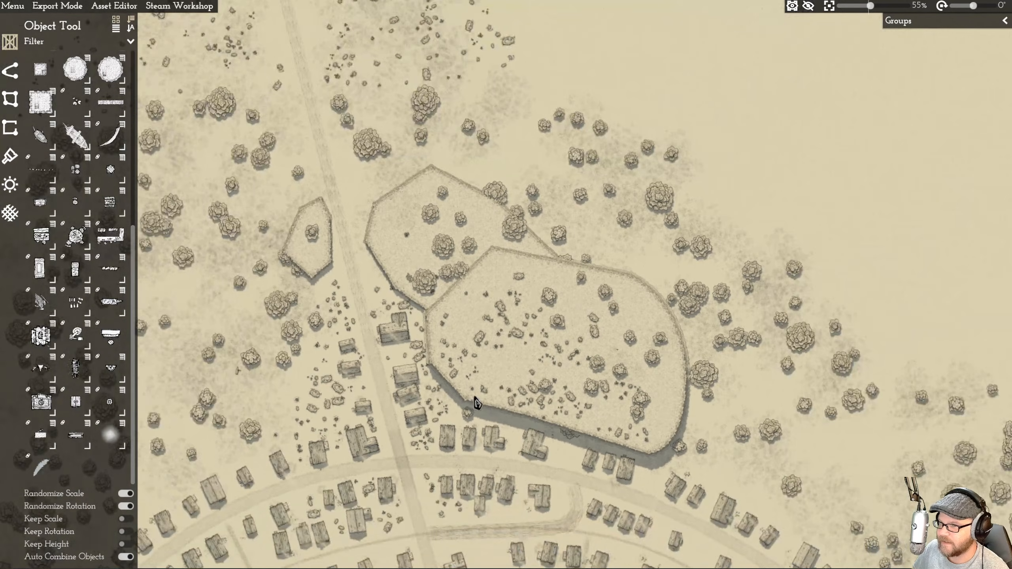
- Examine the Big City map's farmland, orchards and forests outside the city wall, and its walled centre
scroll(414, 107, "up", 3)
key("s")
key("d")
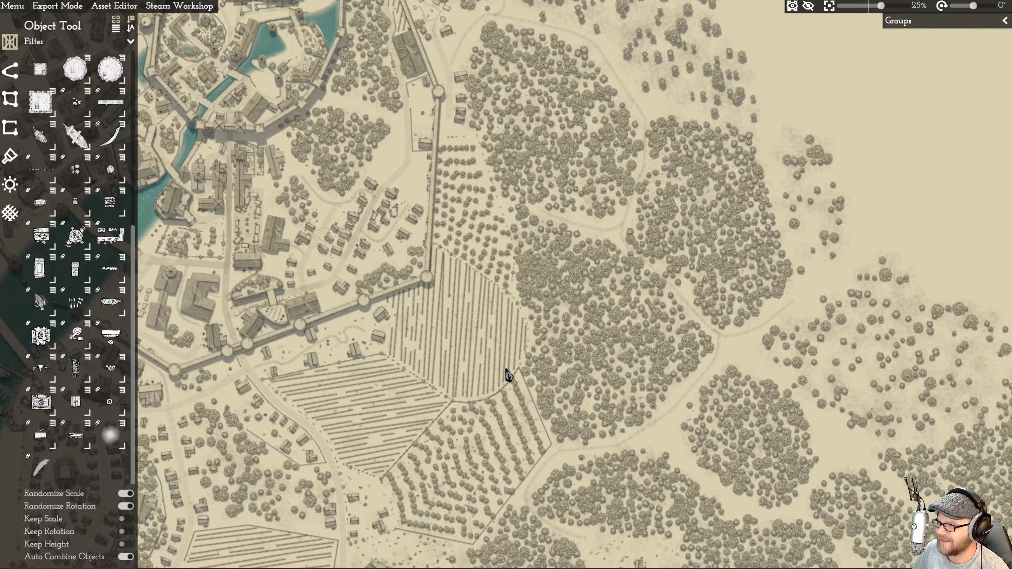
key("a")
key("w")
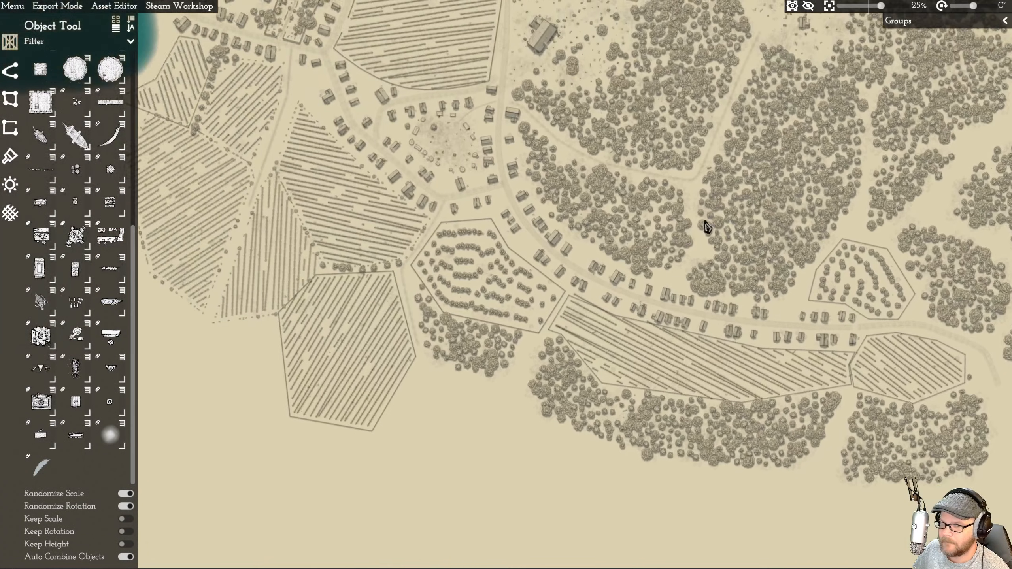
key("w")
key("d")
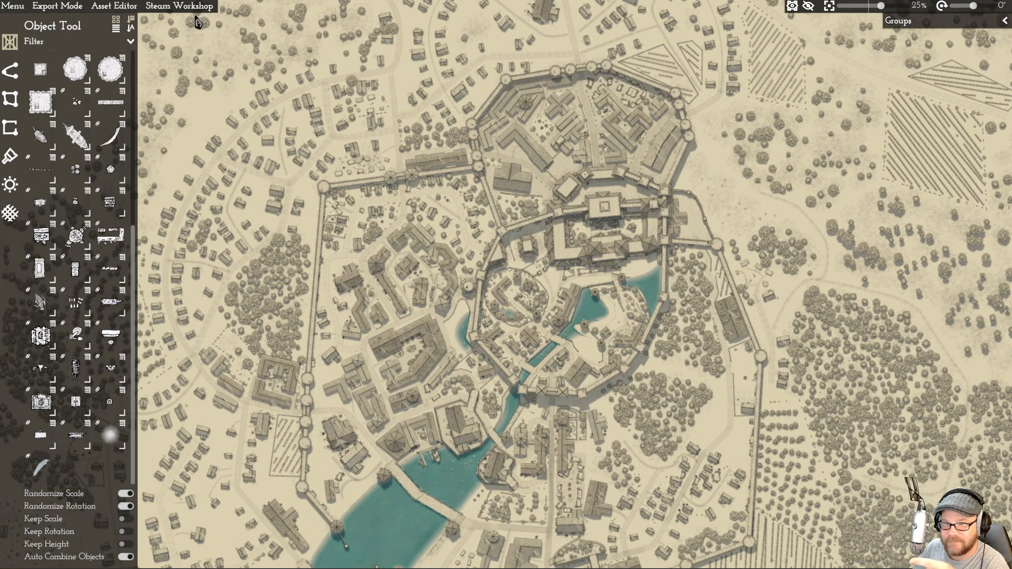
- Browse the popular Steam Workshop maps, download and open The brother of Rome, and close the workshop window
left_click(180, 6)
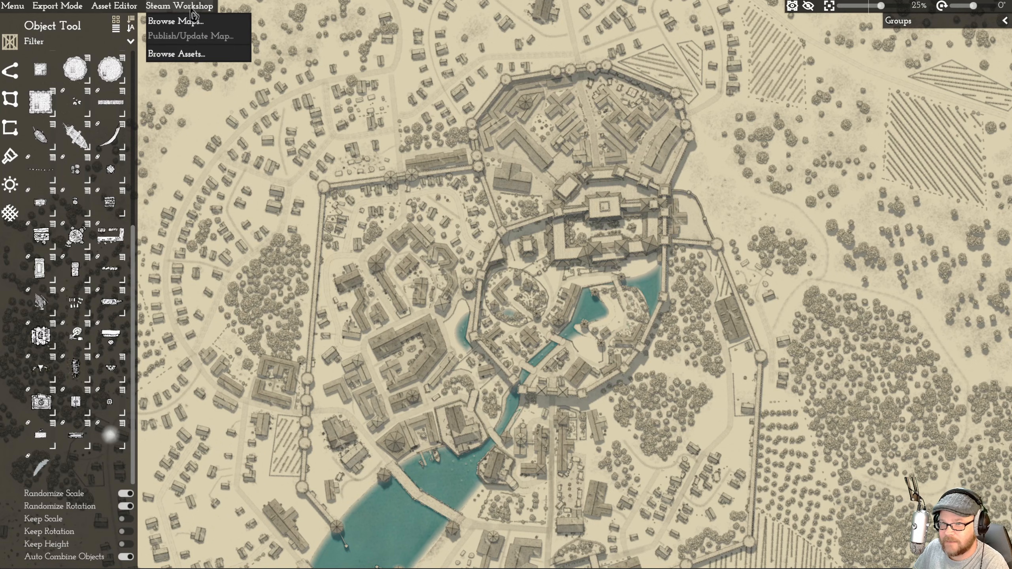
left_click(176, 27)
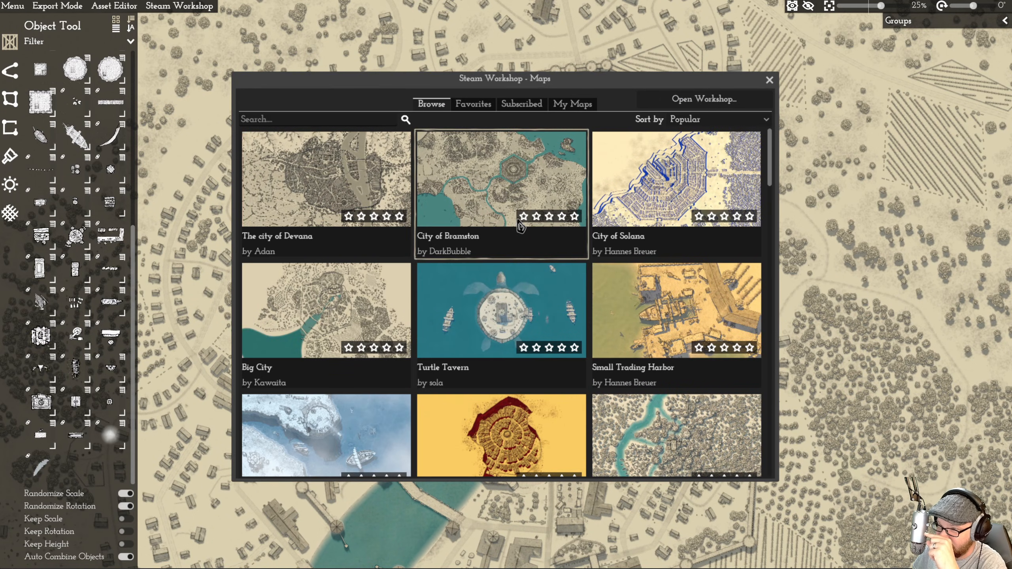
scroll(534, 276, "down", 3)
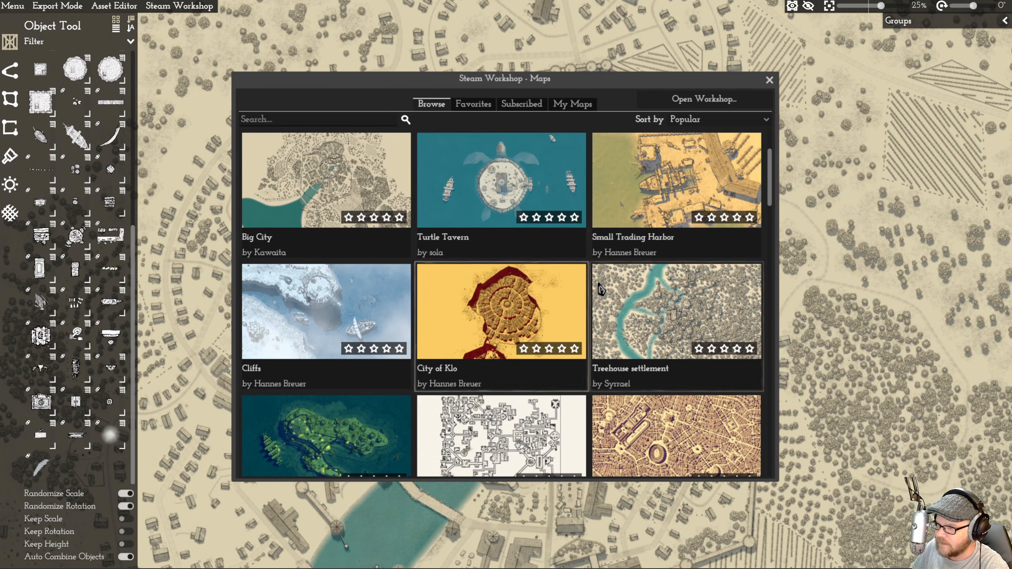
scroll(601, 289, "down", 2)
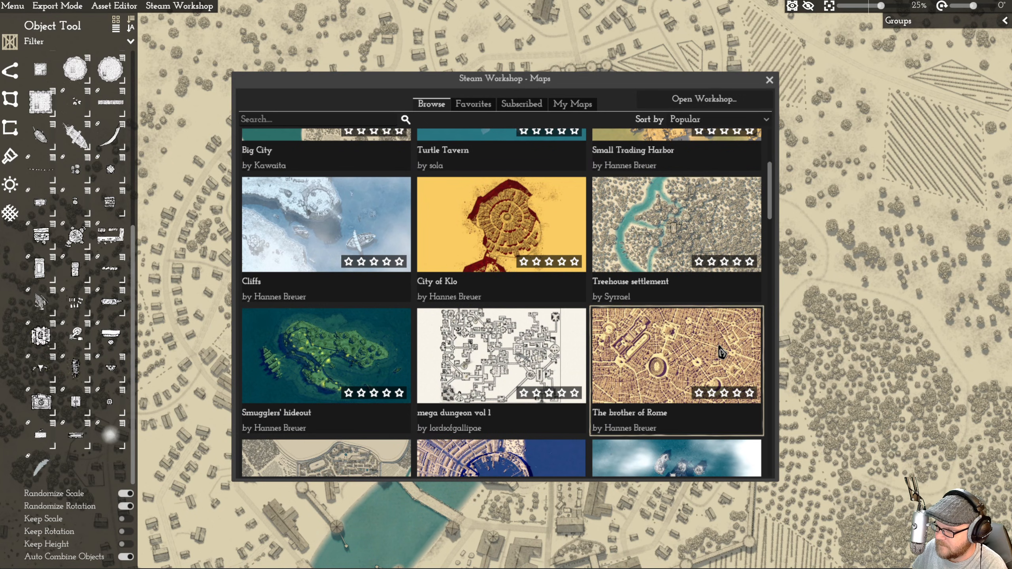
left_click(700, 343)
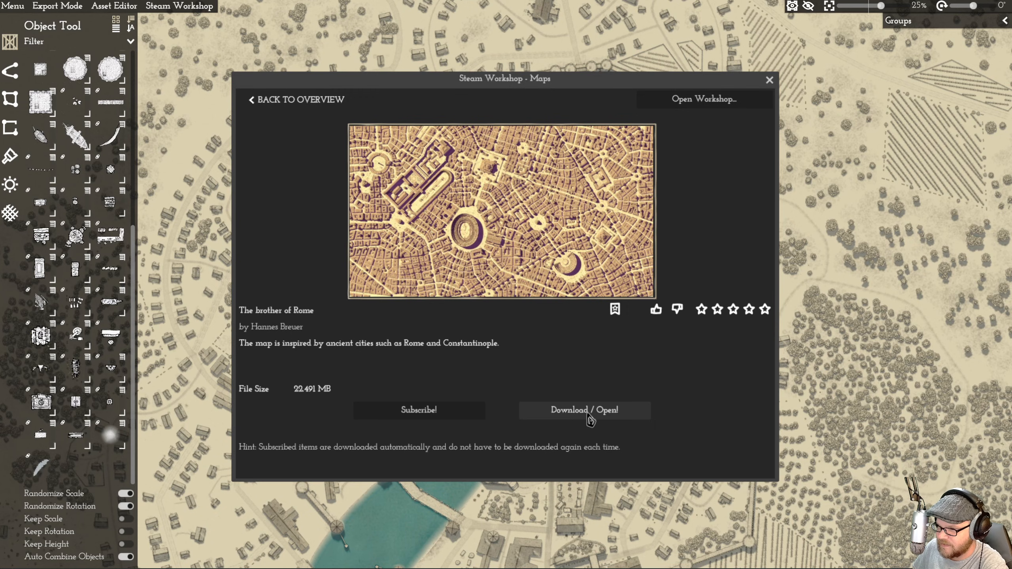
left_click(590, 419)
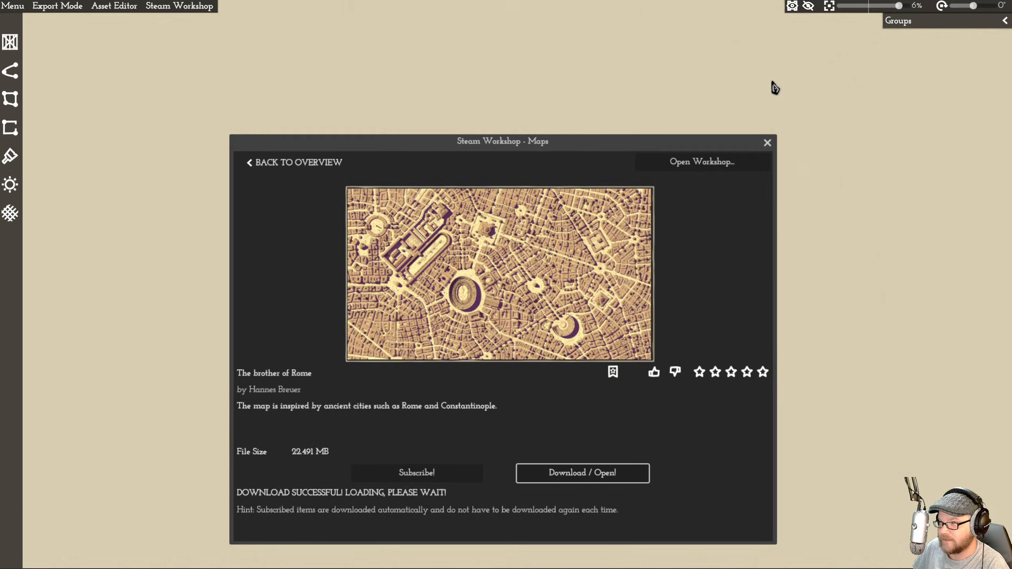
left_click(766, 143)
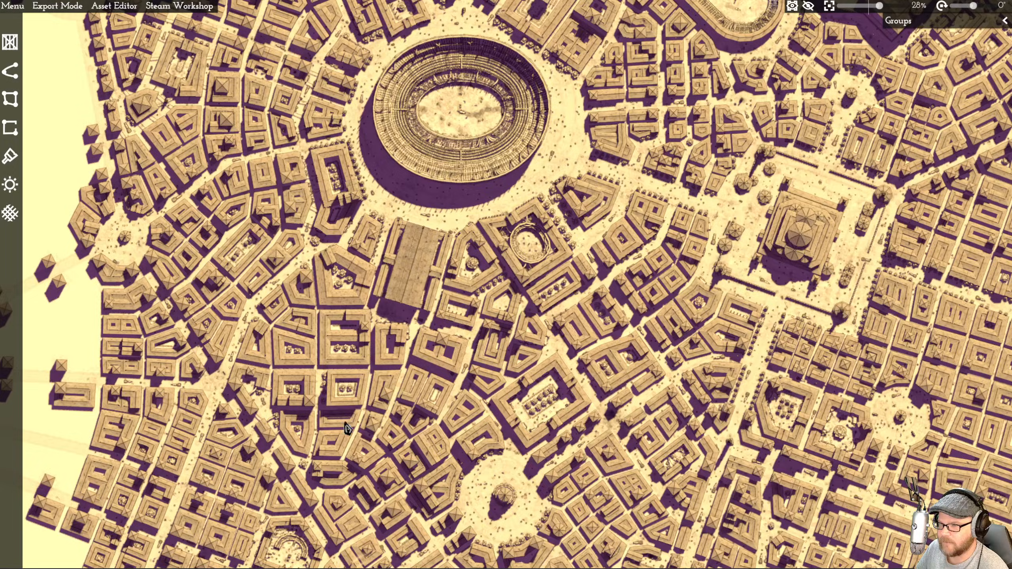
- Switch to the Canvas of Kings page in Steam and open Might of Merchants from the developer's upcoming releases
scroll(411, 239, "down", 1)
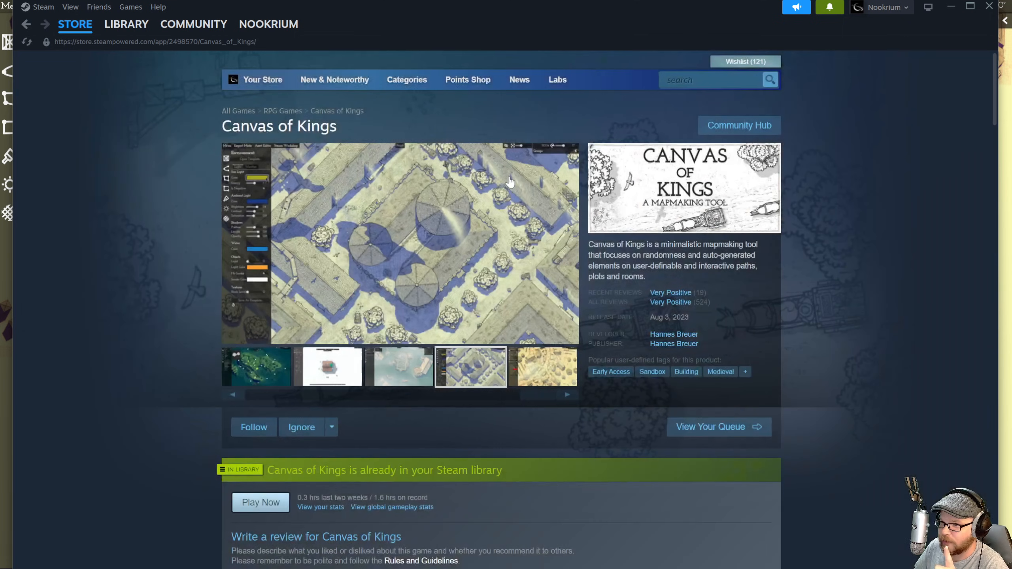
left_click(95, 149)
left_click(670, 335)
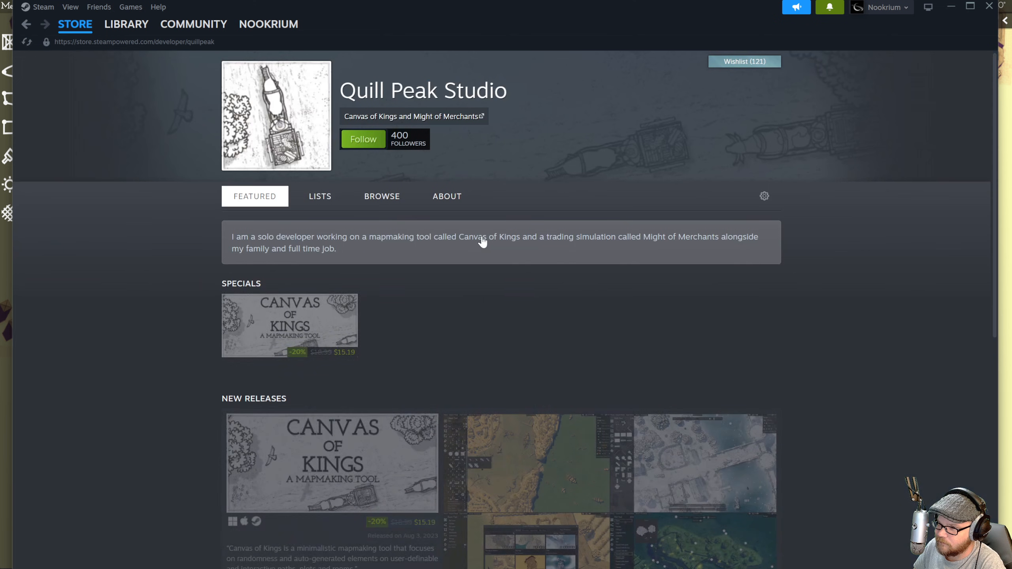
scroll(531, 330, "down", 4)
scroll(524, 242, "down", 5)
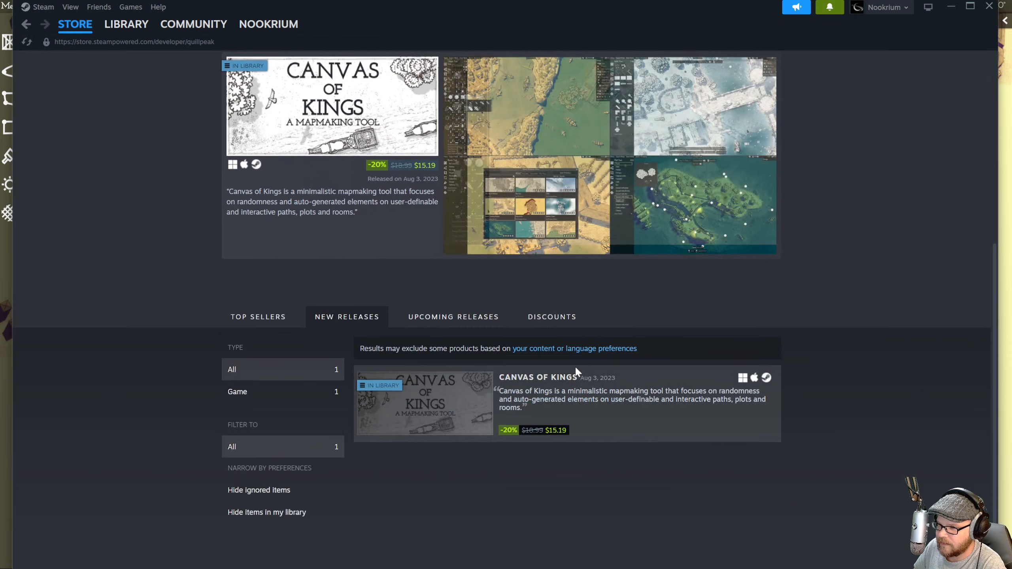
left_click(475, 323)
scroll(525, 278, "down", 3)
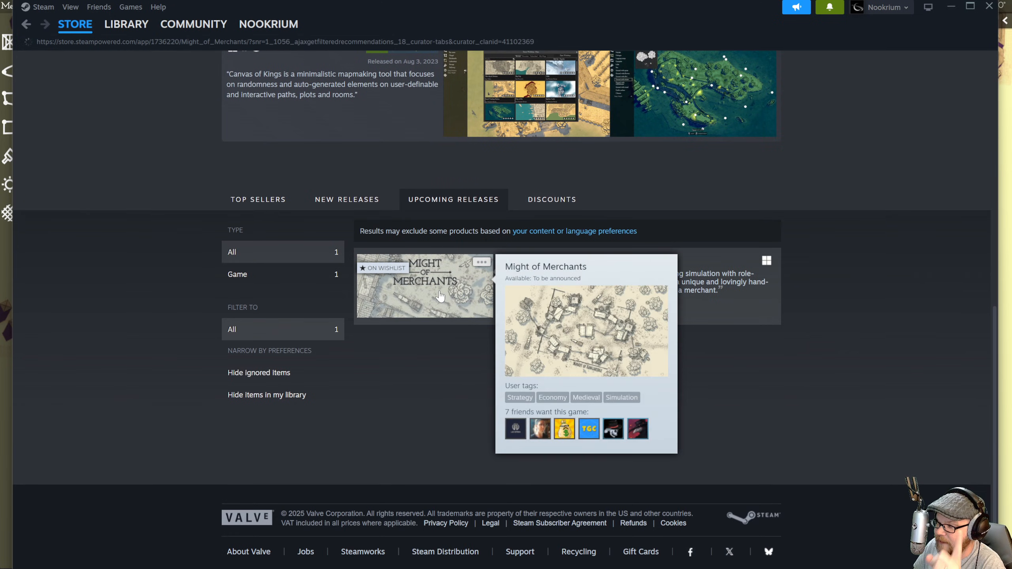
left_click(525, 279)
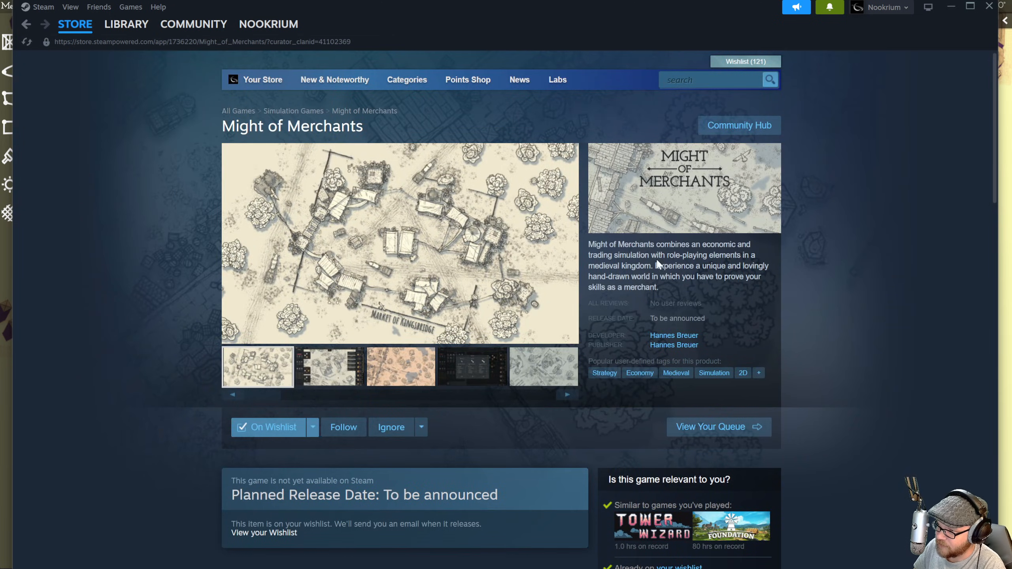
- View the Might of Merchants screenshots in the enlarged viewer through to the last one, and close the viewer
left_click(443, 254)
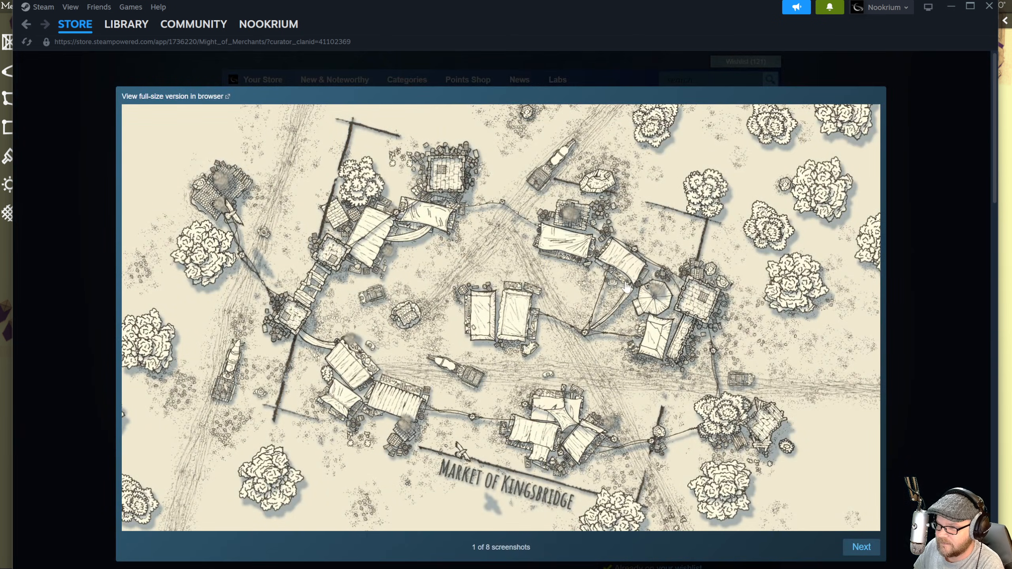
left_click(638, 283)
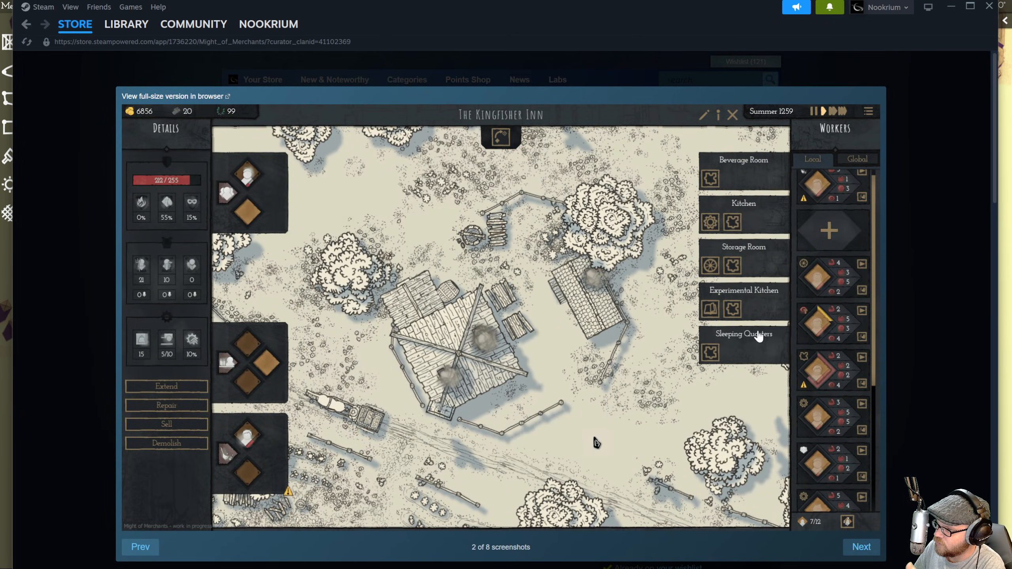
left_click(520, 297)
left_click(606, 288)
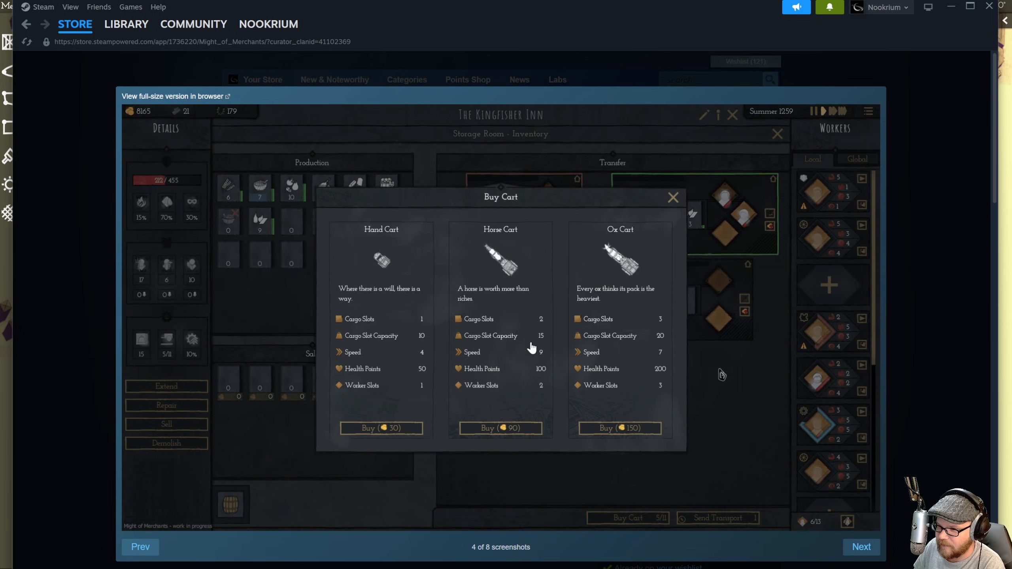
left_click(513, 295)
left_click(614, 325)
left_click(677, 317)
left_click(577, 286)
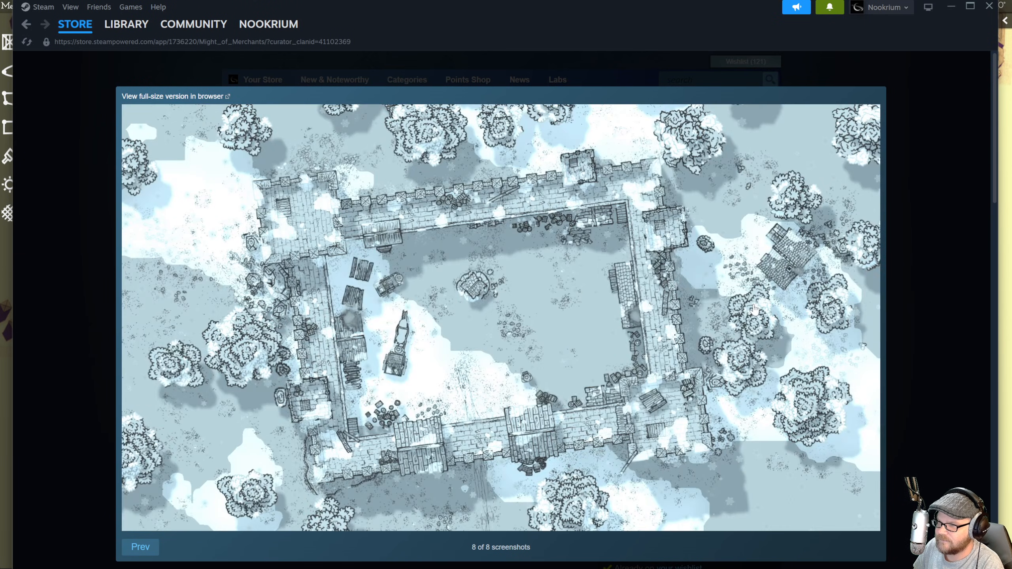
left_click(952, 270)
- Read through the Might of Merchants store page, including its release date, game description and game details
scroll(507, 258, "down", 8)
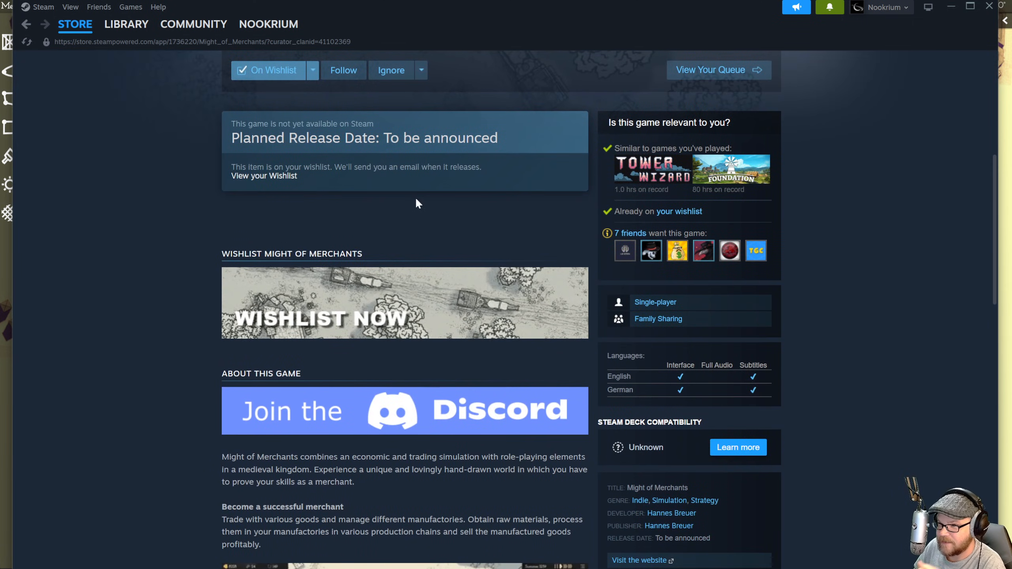
scroll(412, 205, "up", 6)
scroll(617, 225, "down", 15)
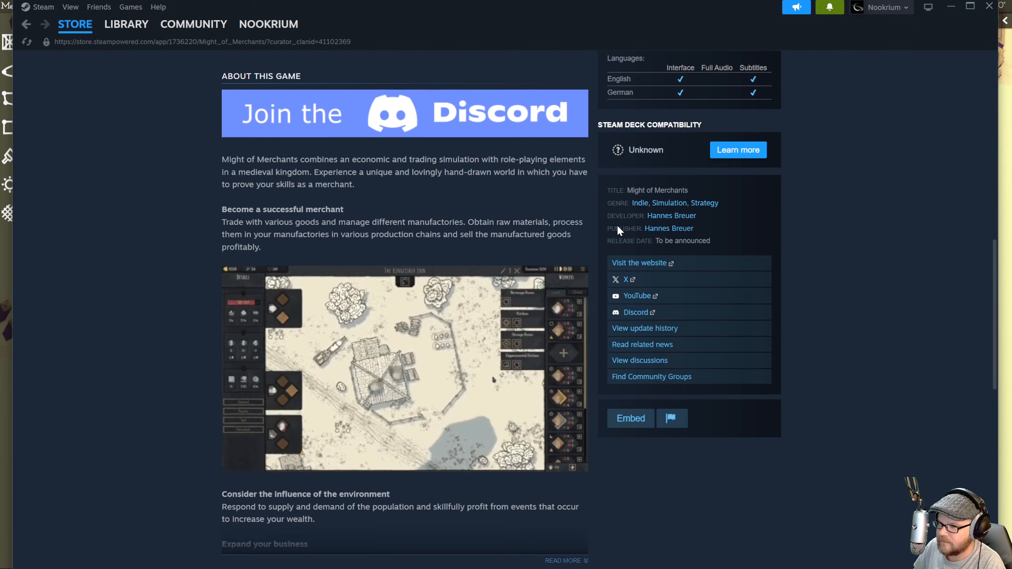
scroll(495, 174, "up", 4)
scroll(519, 160, "up", 2)
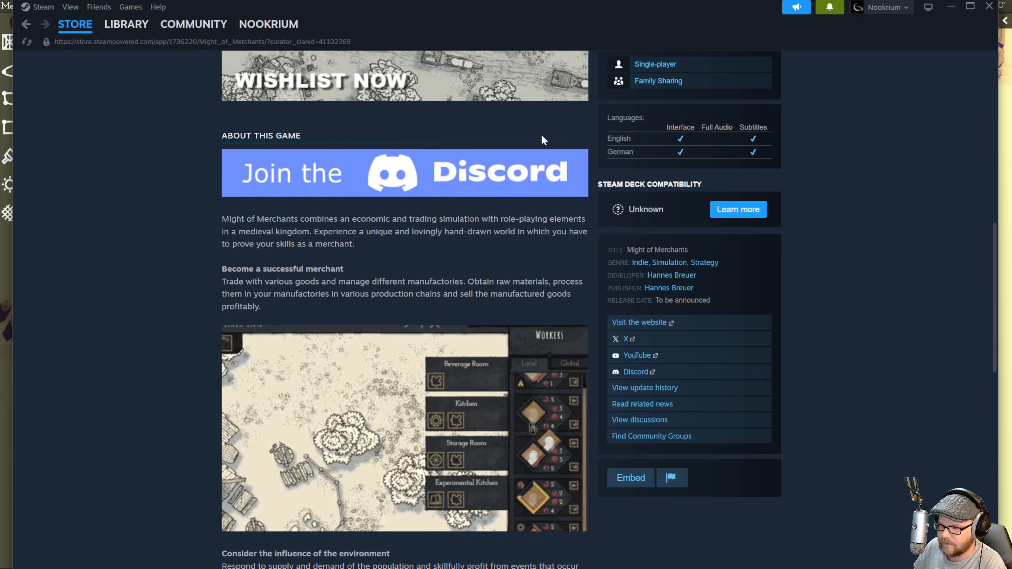
scroll(541, 132, "up", 8)
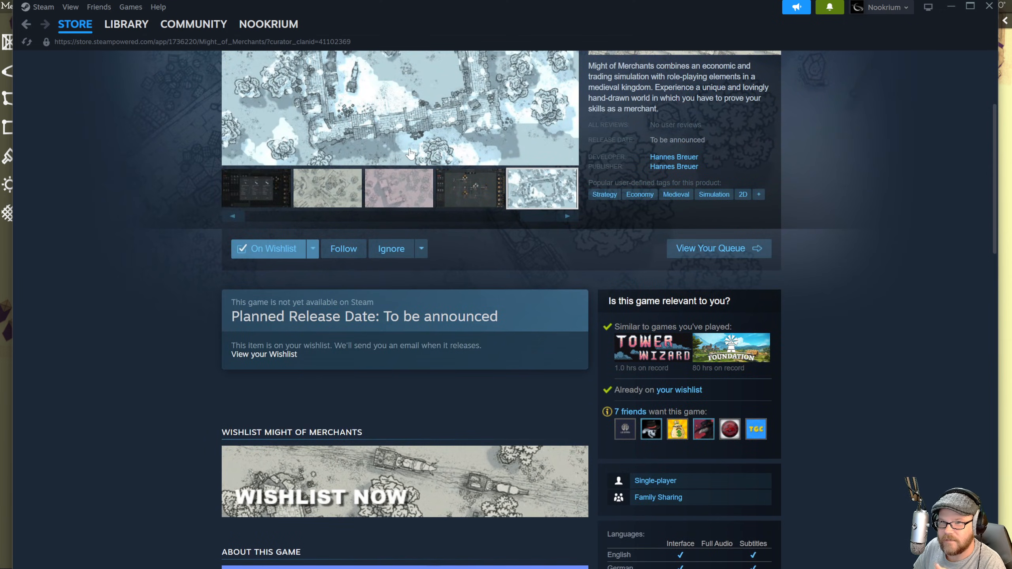
- Go back to the Canvas of Kings store page in Steam and return to The brother of Rome map in Canvas of Kings
key("alt+Left")
scroll(478, 210, "up", 15)
key("alt+Right")
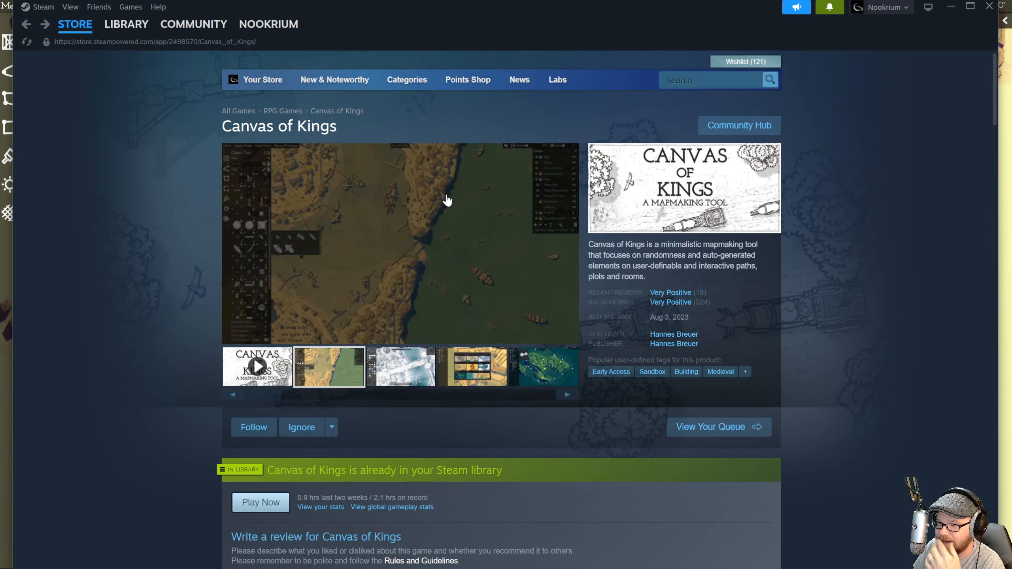
key("alt+Tab")
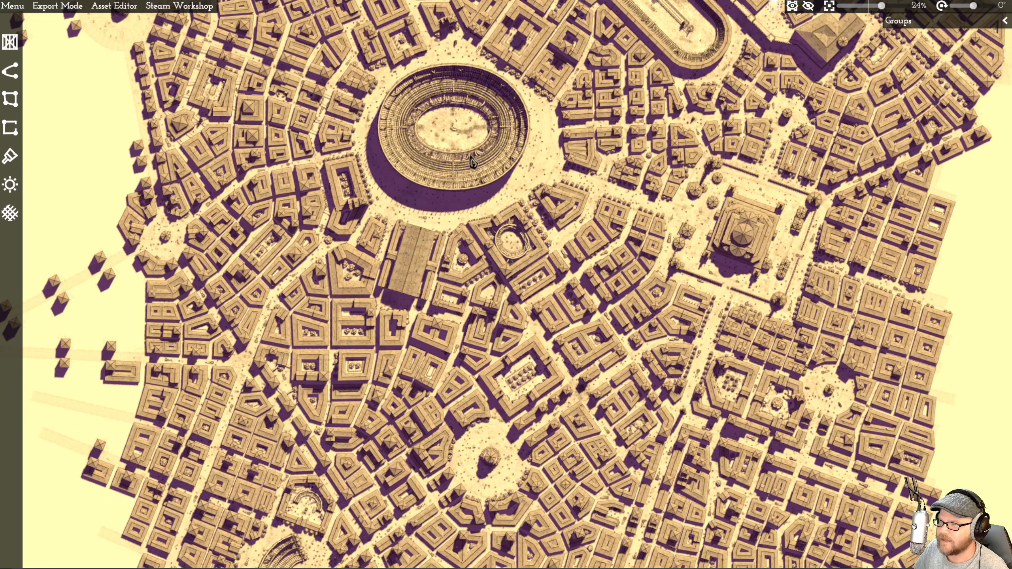
- Examine the large oval amphitheatre on The brother of Rome map, from its surroundings down to the figures fighting in the arena
left_click(455, 151)
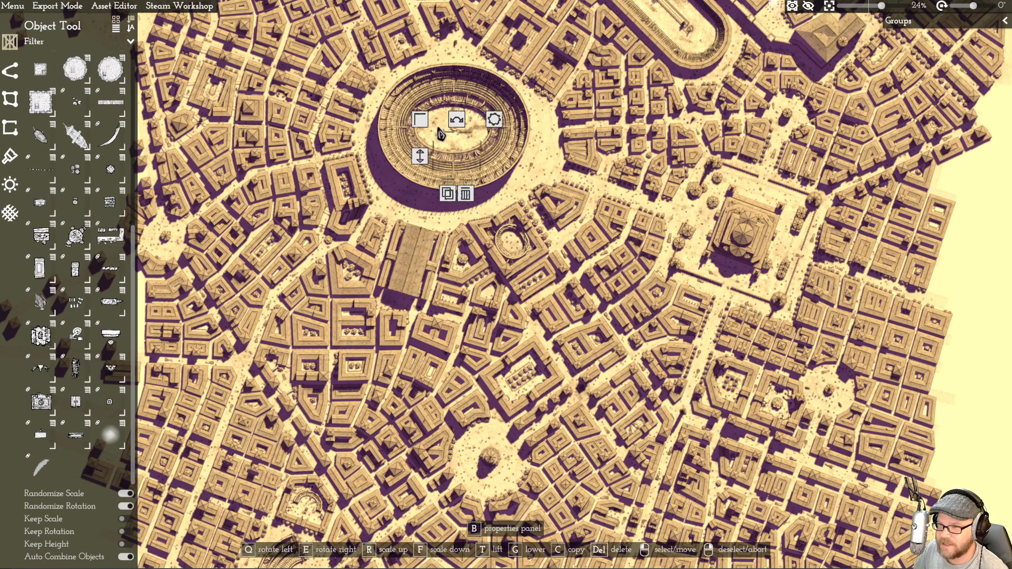
key("w")
right_click(436, 184)
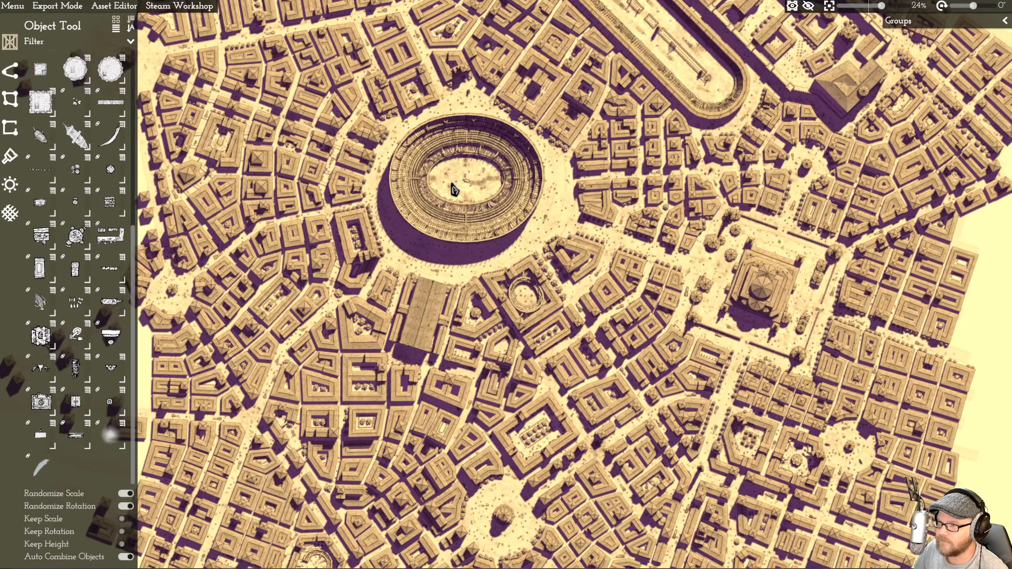
scroll(457, 188, "up", 2)
scroll(458, 188, "up", 5)
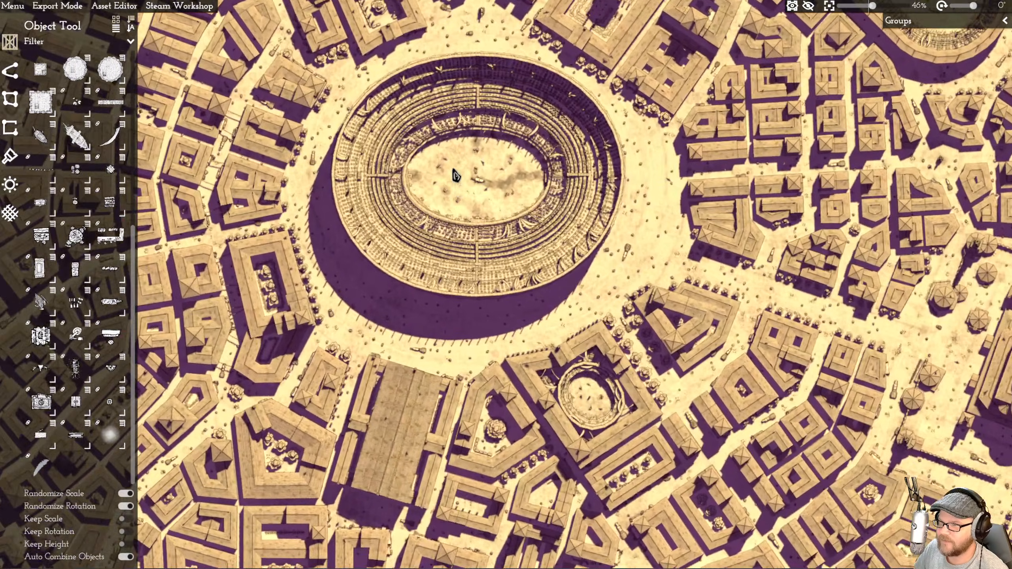
scroll(487, 242, "up", 4)
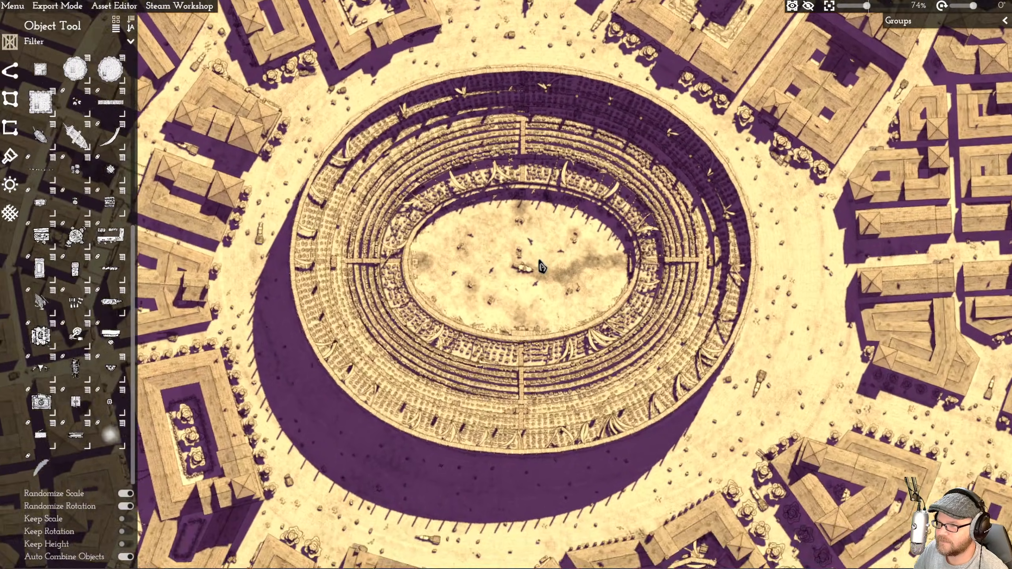
scroll(543, 266, "up", 3)
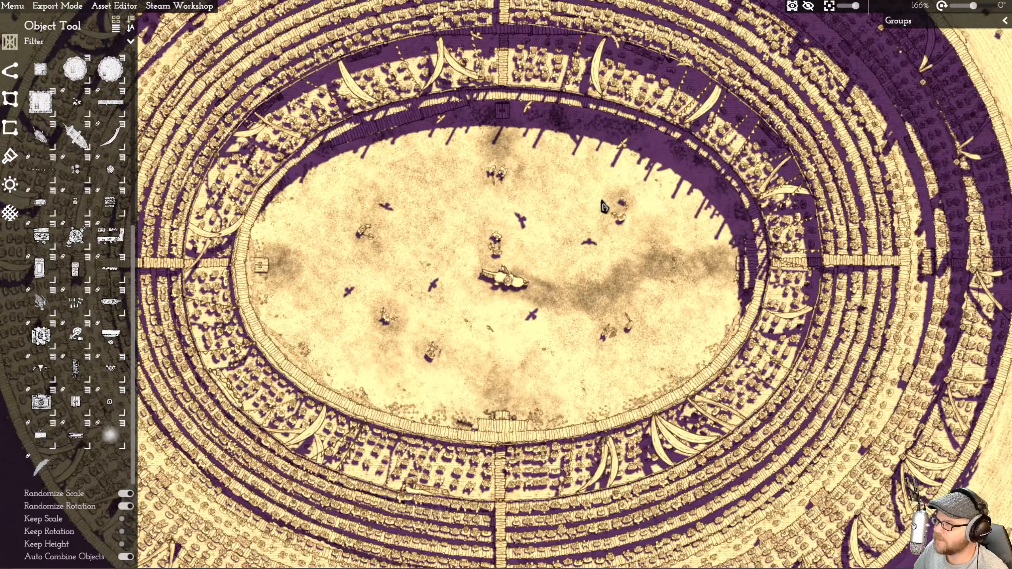
scroll(518, 159, "up", 1)
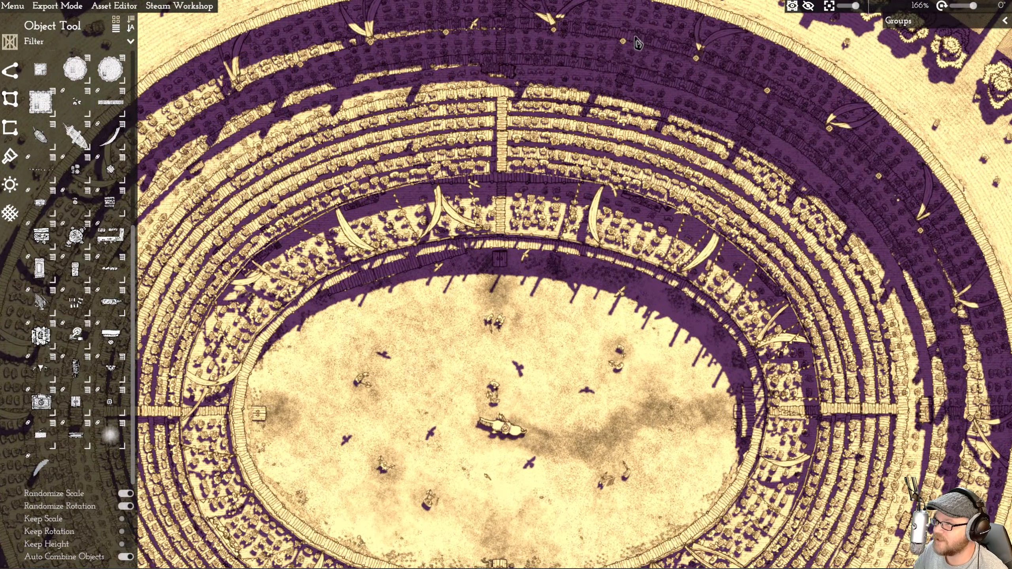
scroll(680, 361, "up", 6)
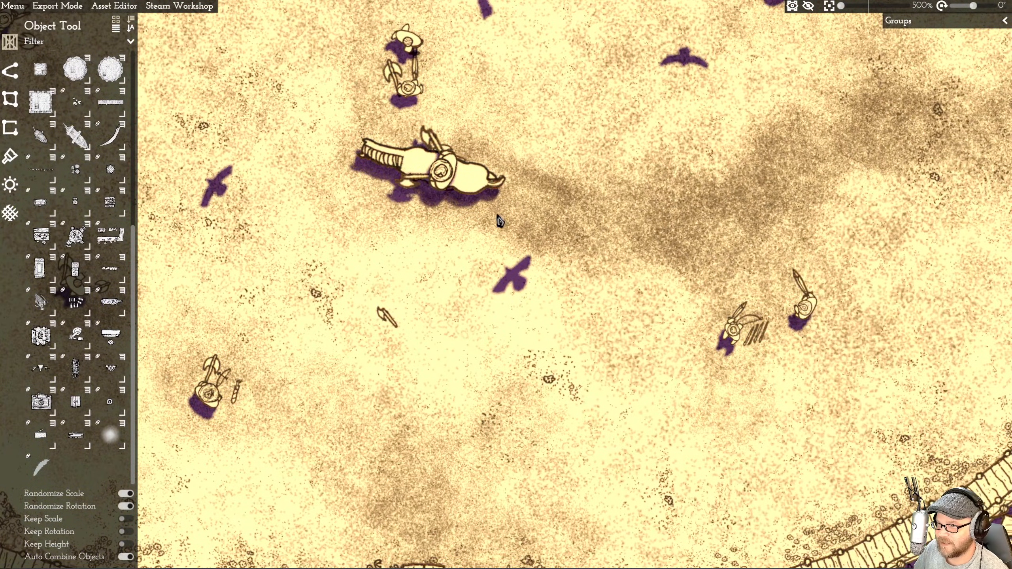
- Examine the amphitheatre's crowded seating tiers and the shaded street along its outer wall
scroll(407, 107, "down", 5)
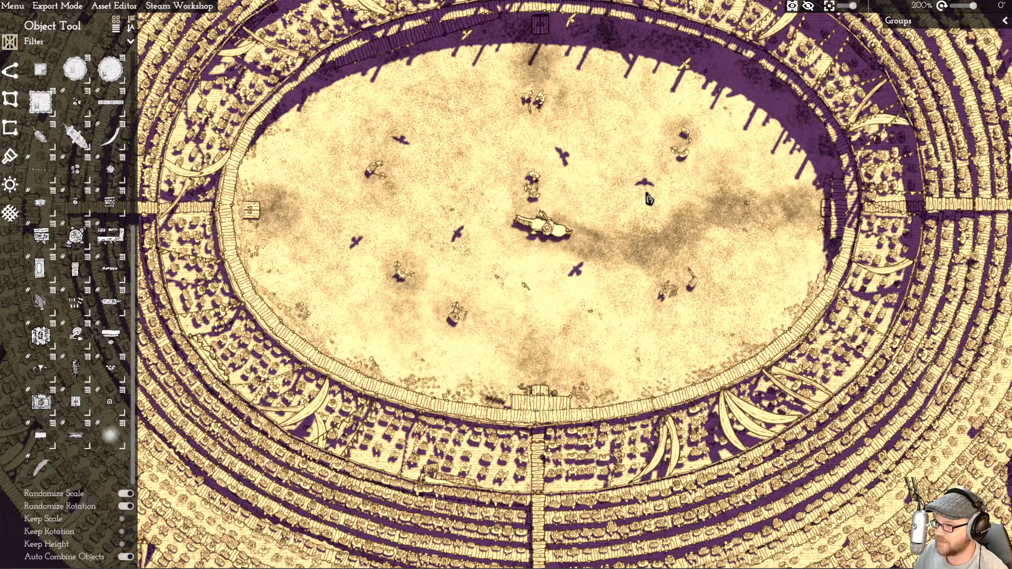
key("Left")
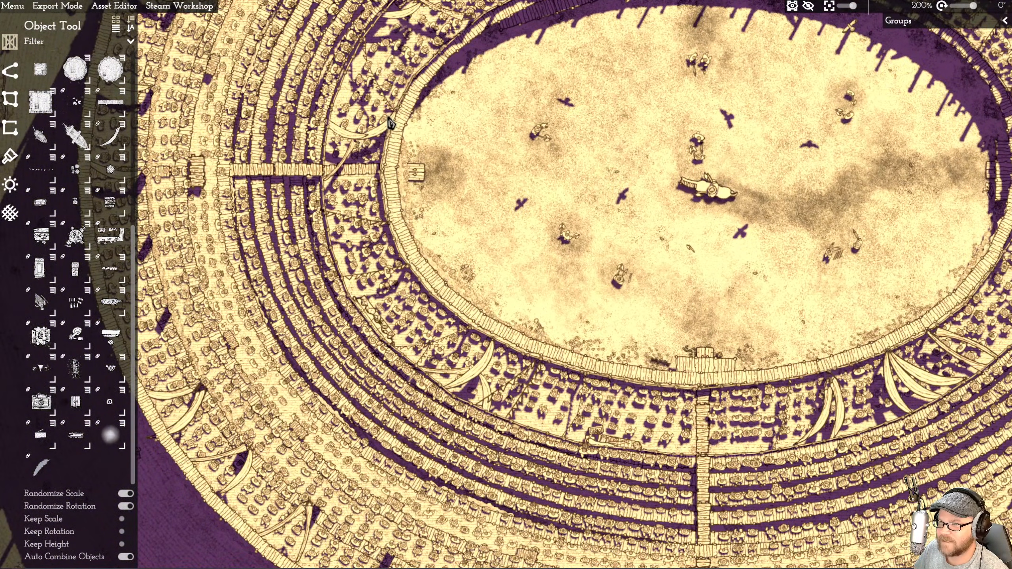
key("Left")
key("Up")
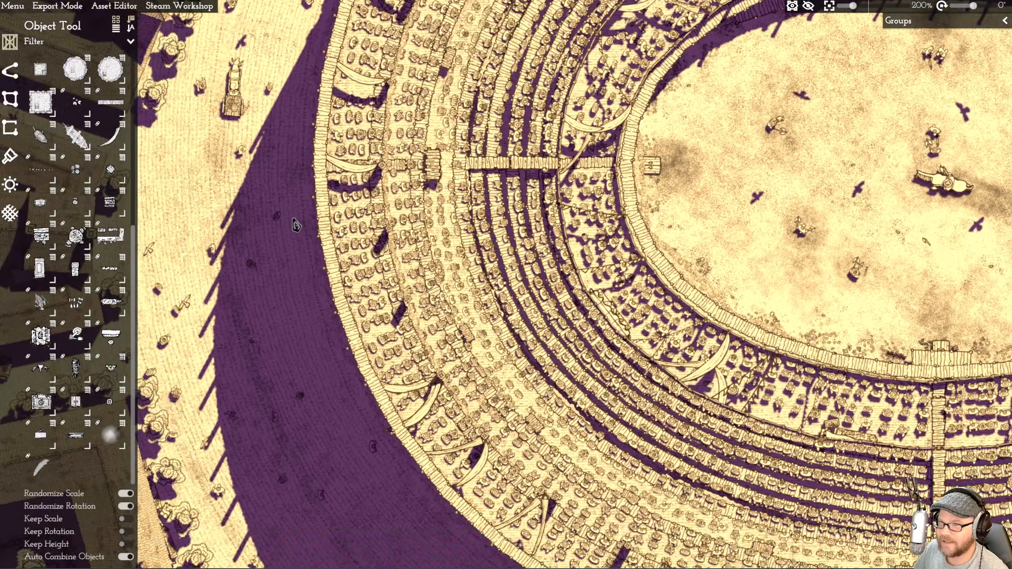
- Examine the streets, carts, trees and courtyard buildings surrounding the large amphitheatre's outer wall
key("Up")
key("Left")
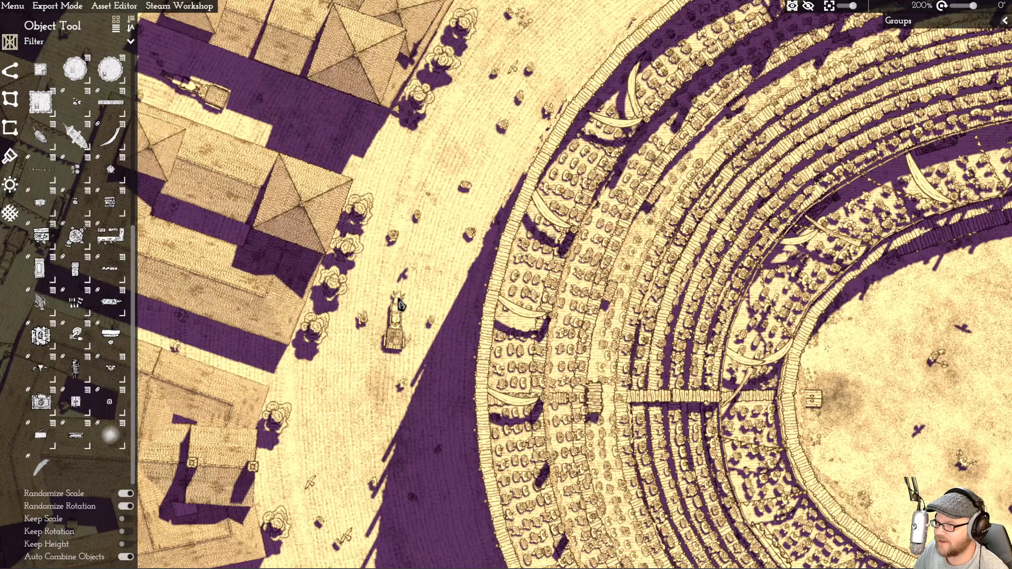
key("Up")
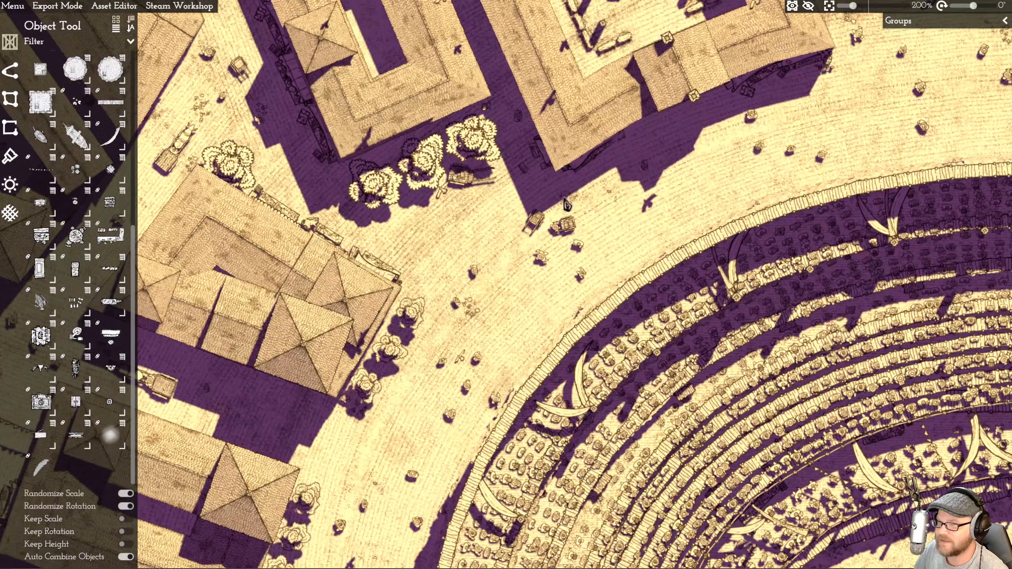
key("Up")
key("Right")
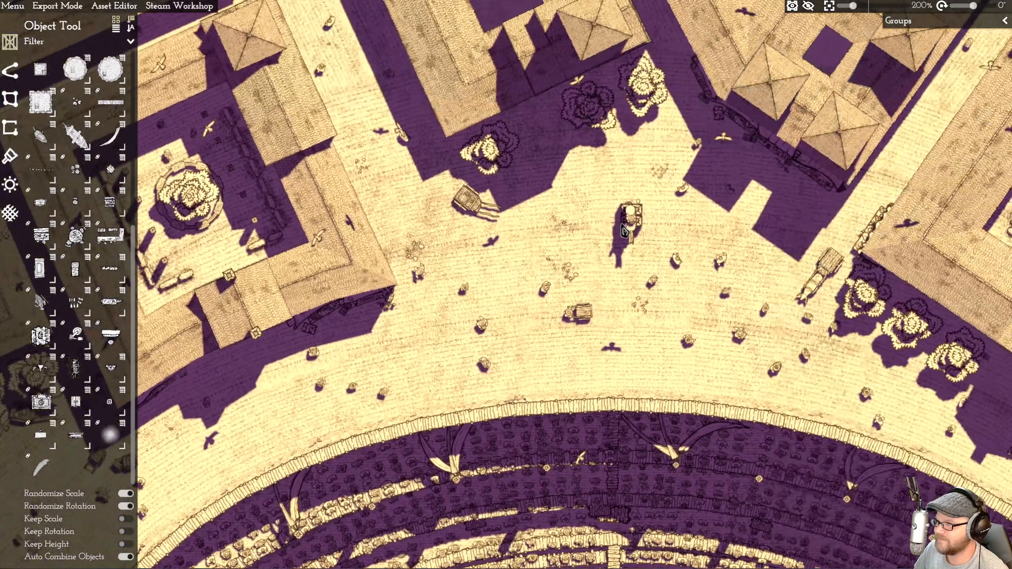
key("Right")
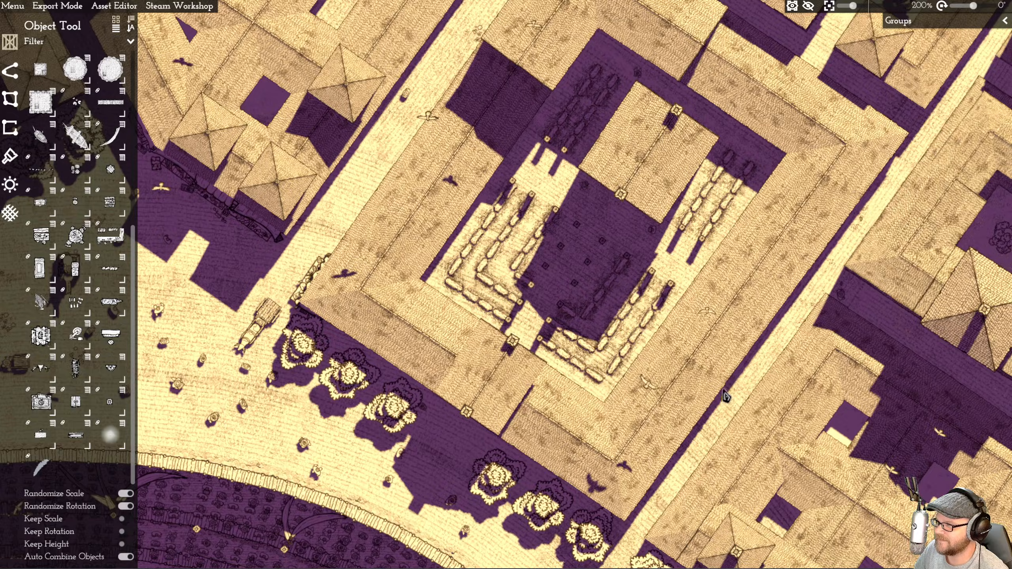
key("Down")
key("Down")
key("Right")
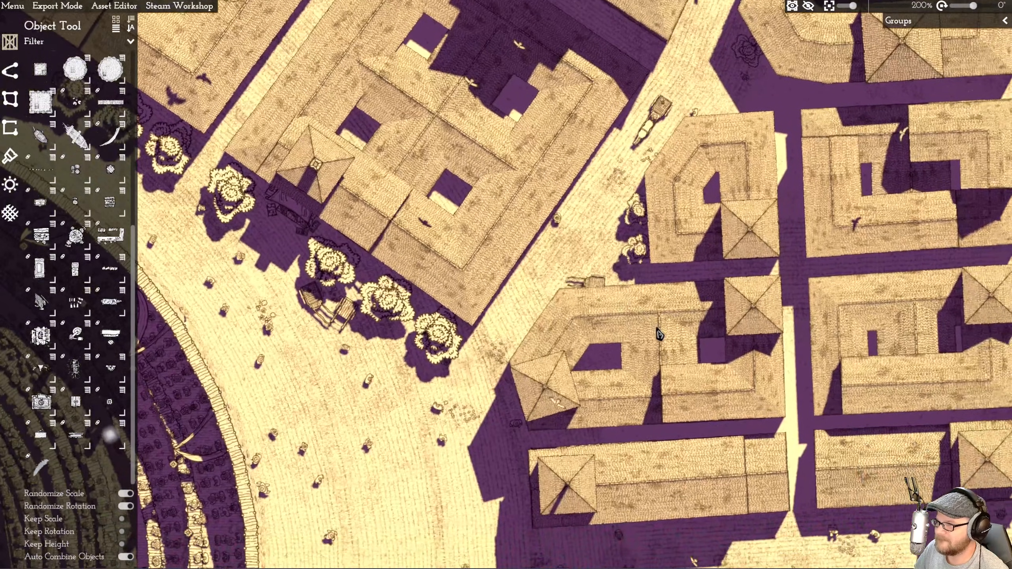
key("Down")
key("Left")
key("Right")
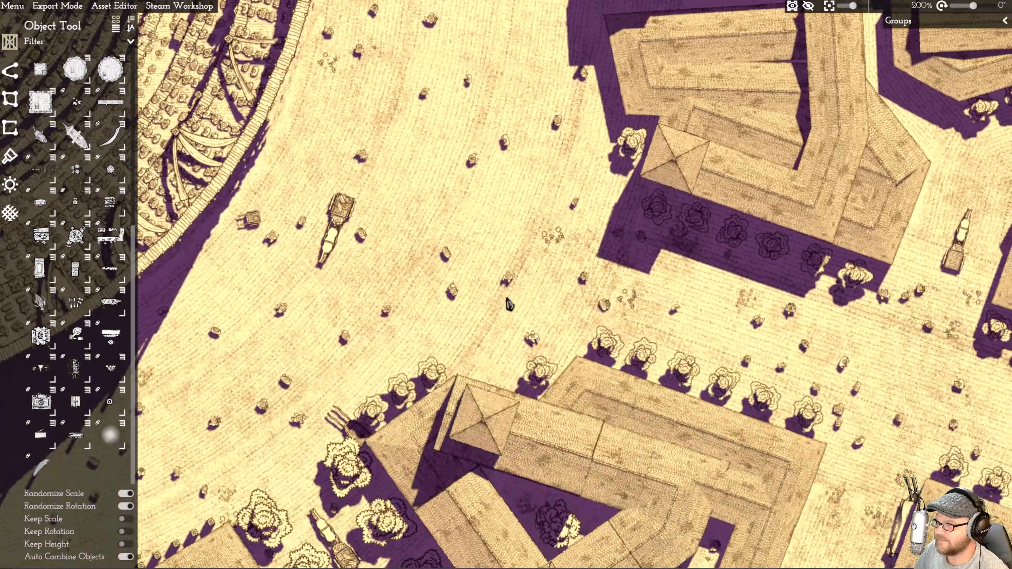
- Examine the small round fighting arena inside the square courtyard building near the large amphitheatre
scroll(514, 299, "down", 5)
scroll(532, 275, "up", 3)
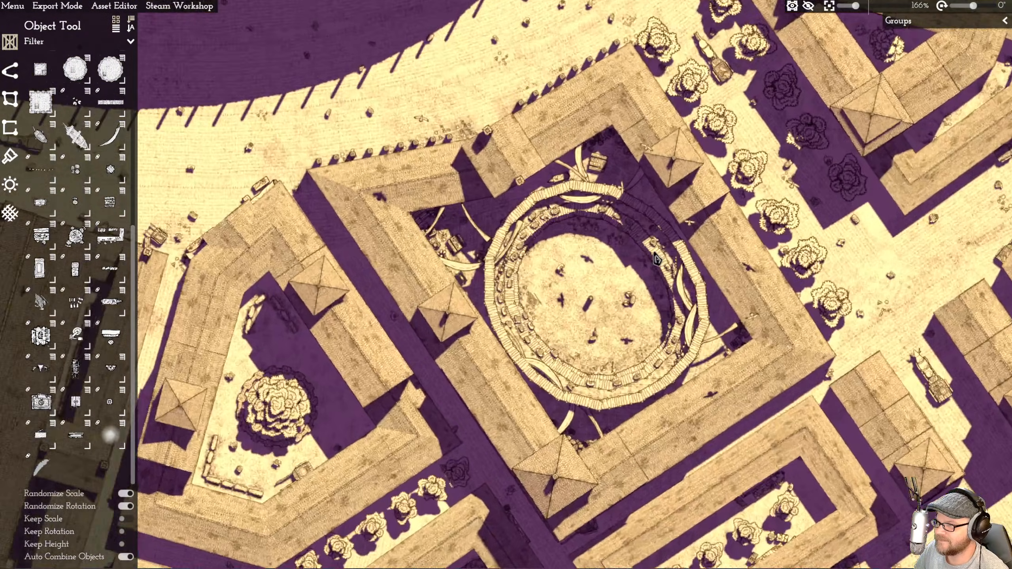
scroll(599, 314, "up", 4)
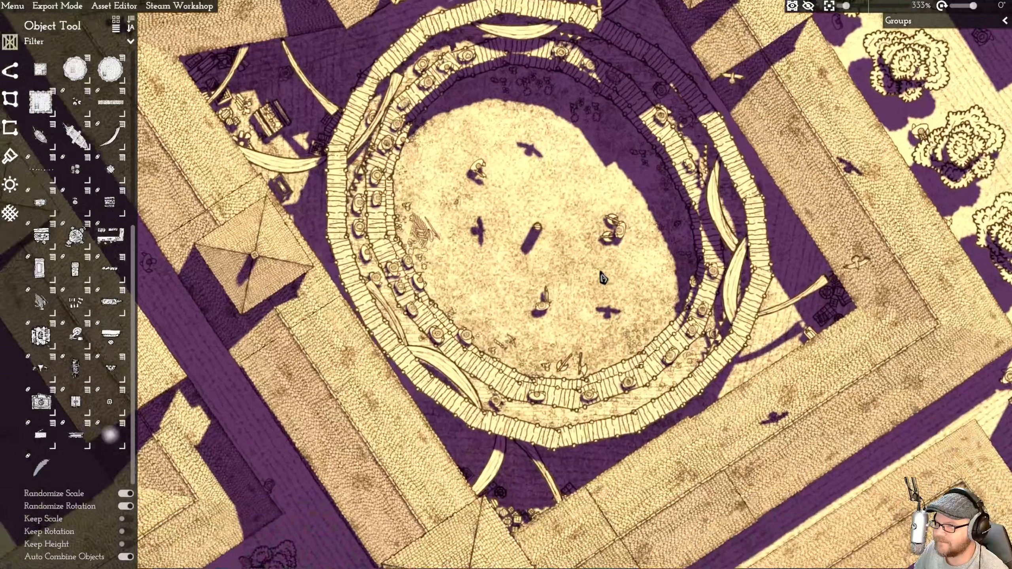
scroll(487, 180, "down", 2)
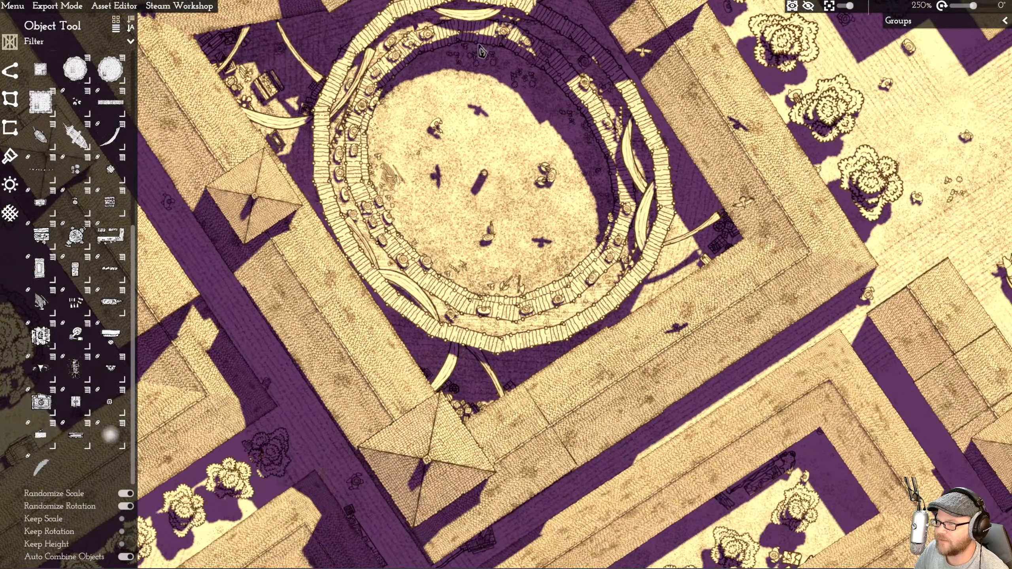
left_click_drag(506, 107, 521, 120)
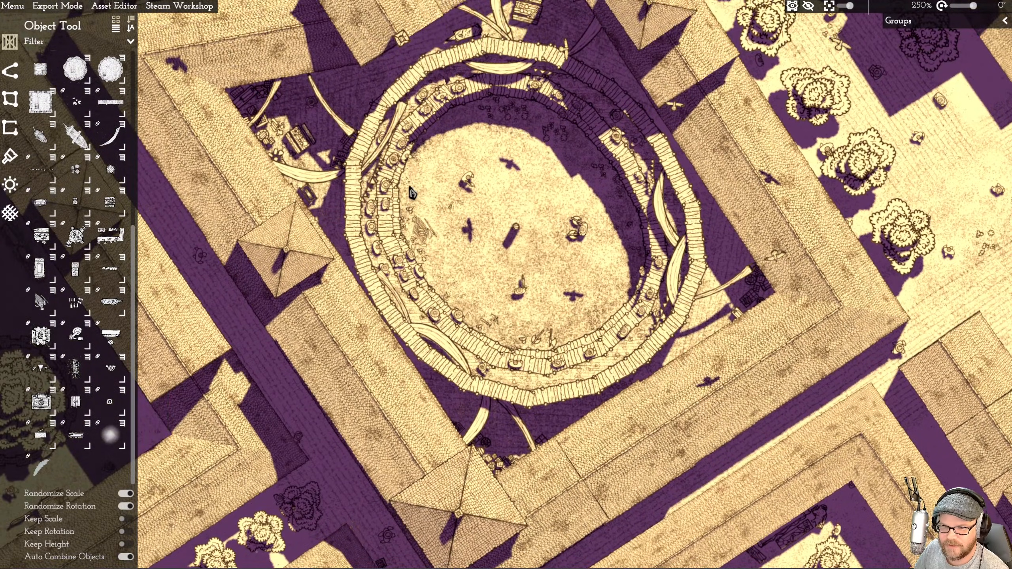
scroll(411, 195, "down", 3)
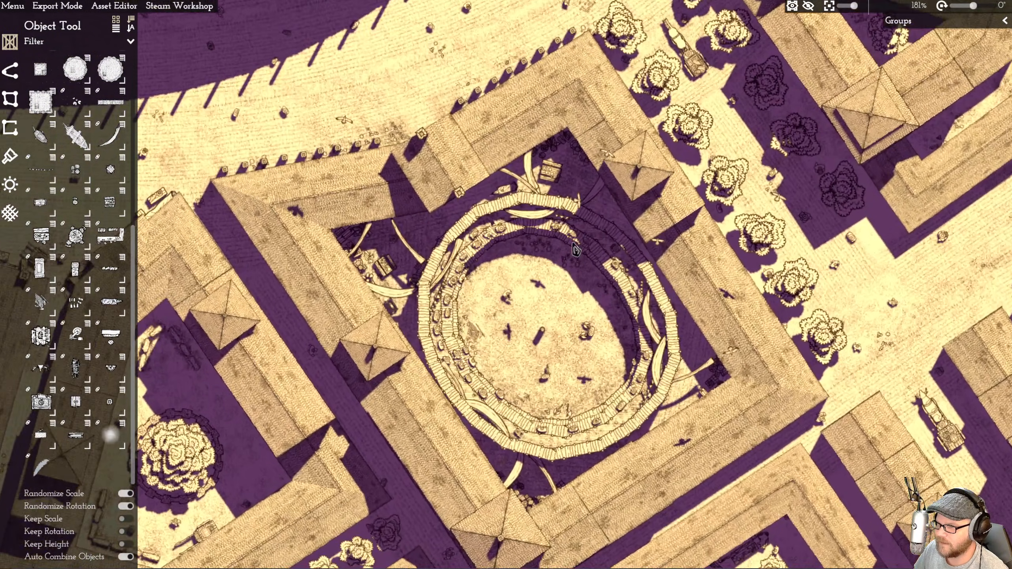
key("s")
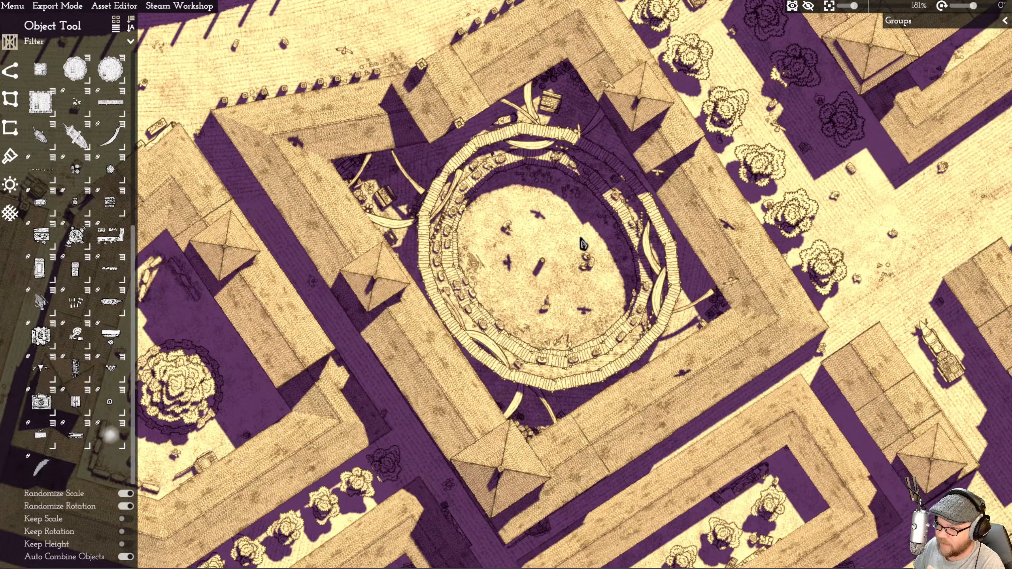
- Look over the dense residential blocks beyond the small arena and the circular plaza with a round tower at its centre
scroll(391, 238, "down", 3)
key("a")
key("s")
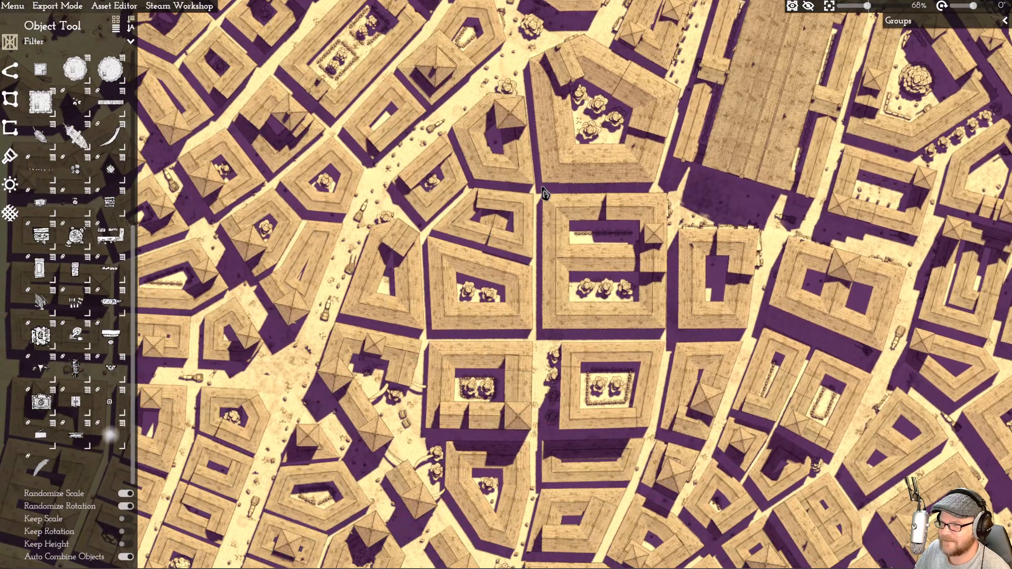
scroll(544, 194, "down", 1)
key("w")
scroll(507, 228, "down", 2)
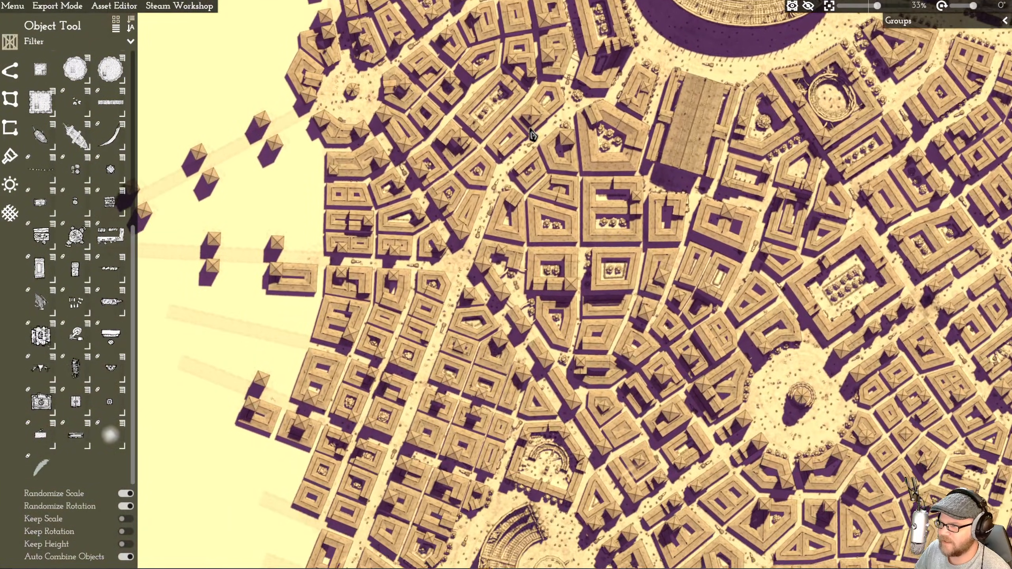
scroll(623, 335, "up", 4)
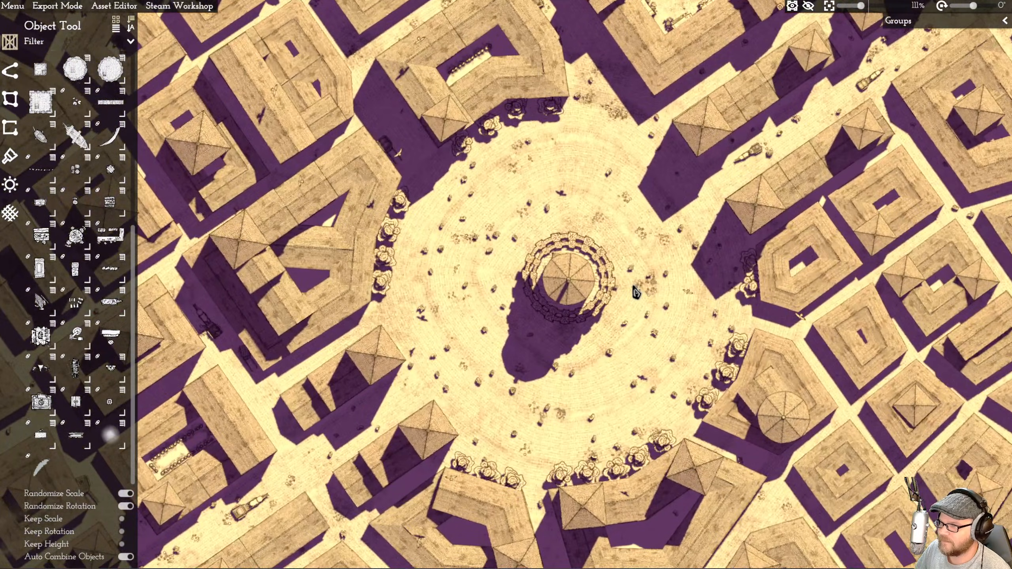
- Examine the open-air theatre's curved seating tiers and the figures and props on its round stage
scroll(637, 293, "up", 3)
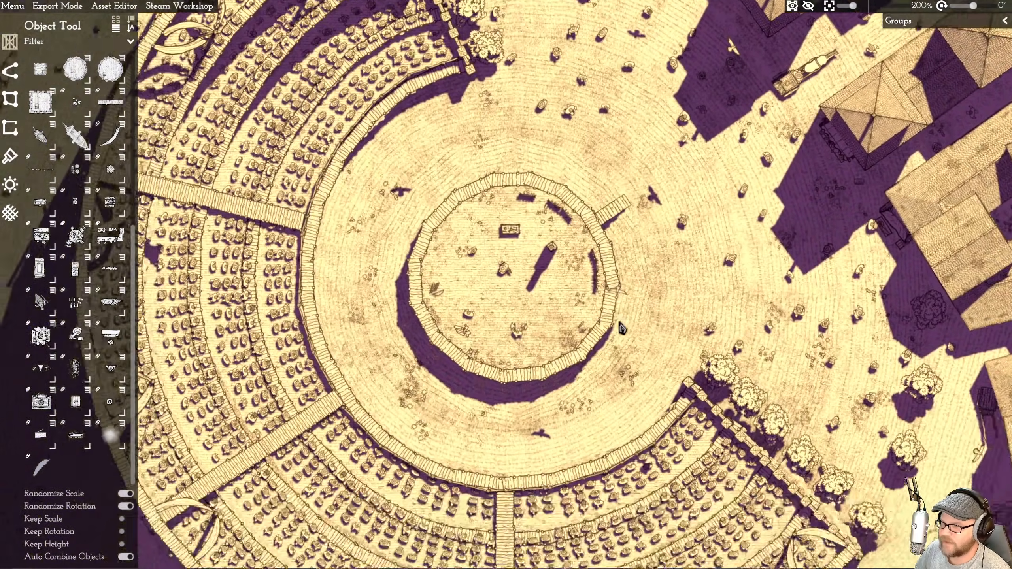
left_click_drag(345, 306, 392, 250)
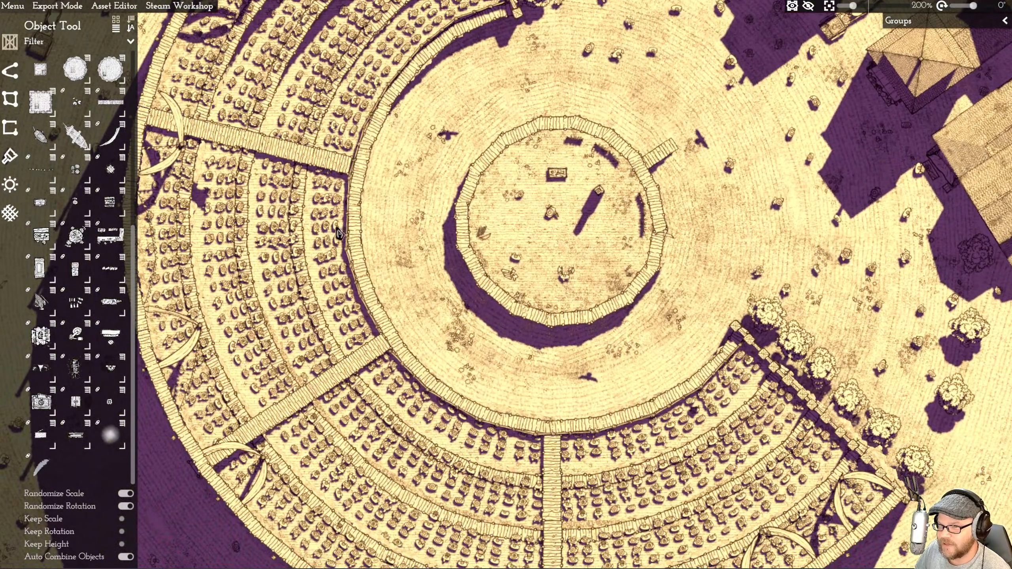
scroll(331, 235, "up", 5)
key("d")
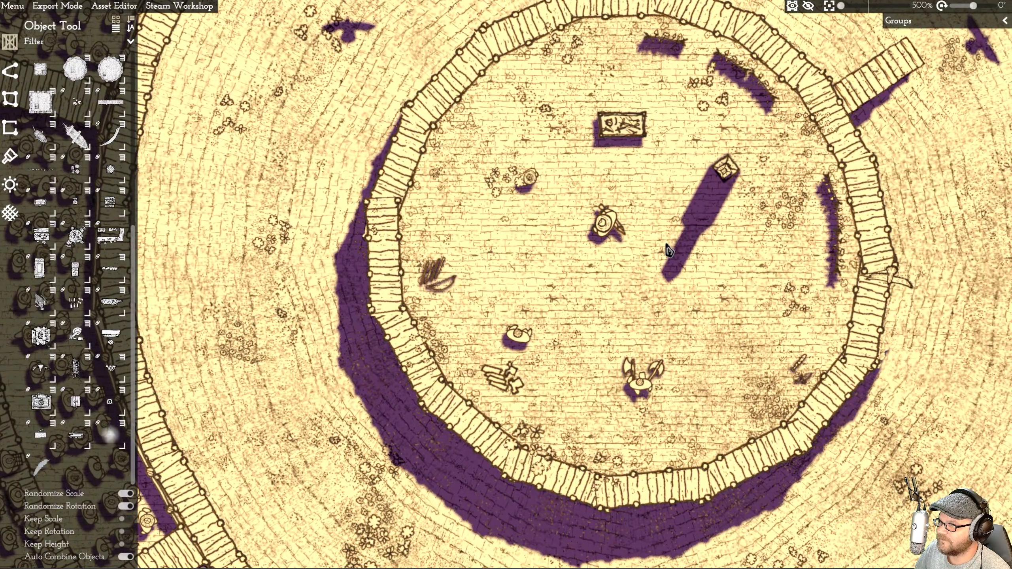
key("w")
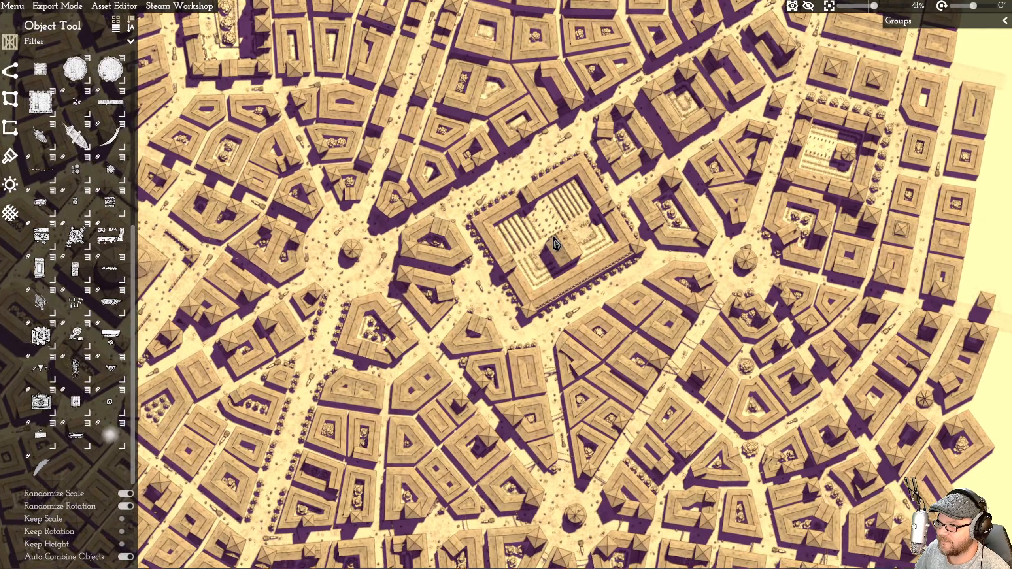
- Examine the large domed building in its walled square and the neighbouring city blocks
scroll(556, 244, "up", 2)
scroll(556, 244, "up", 6)
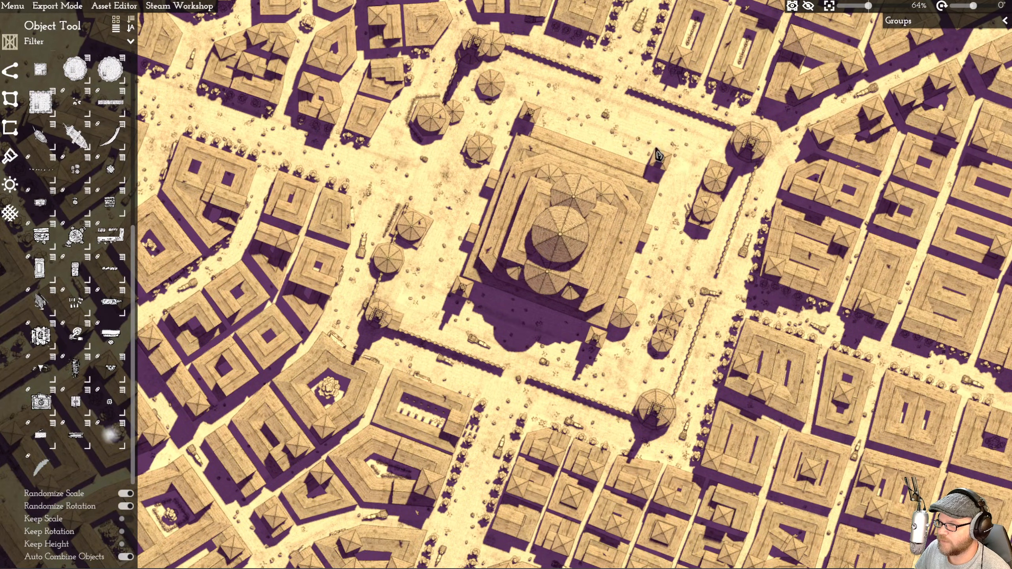
key("Left")
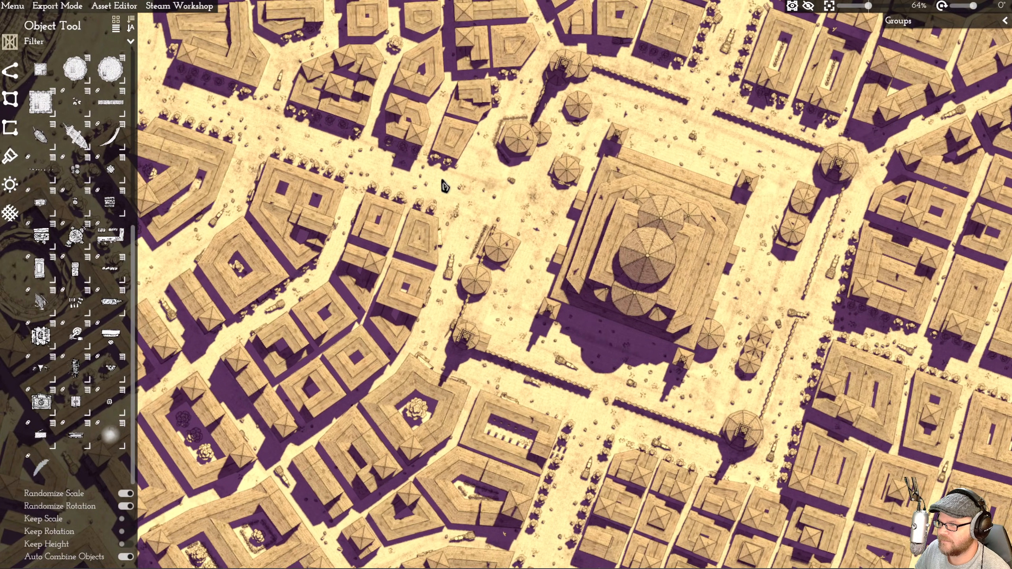
key("Up")
key("Left")
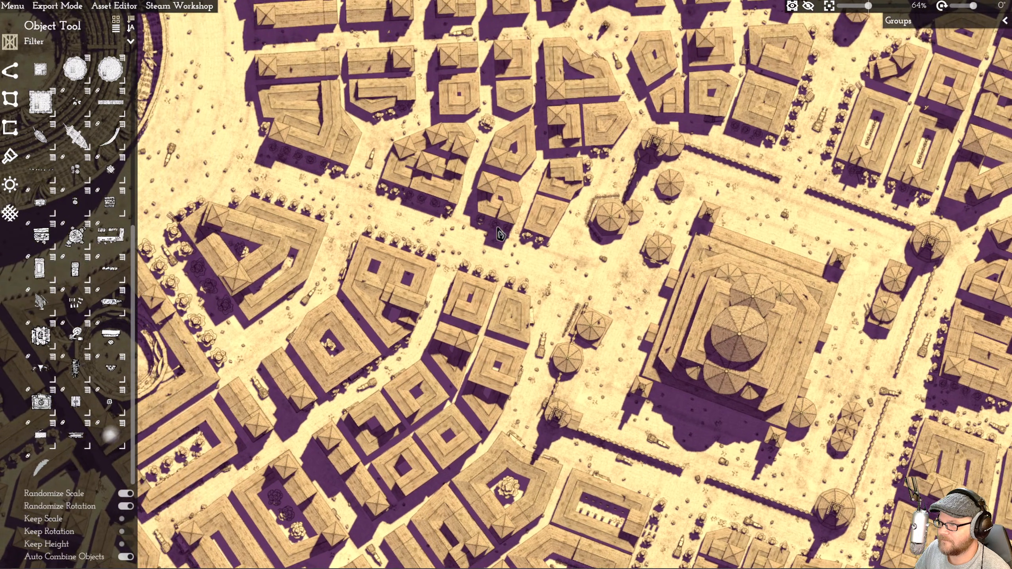
- Examine the long chariot racetrack, including its central barriers, the racing chariots and the spectator stands
scroll(499, 231, "down", 5)
key("Up")
scroll(512, 213, "up", 3)
scroll(511, 213, "up", 4)
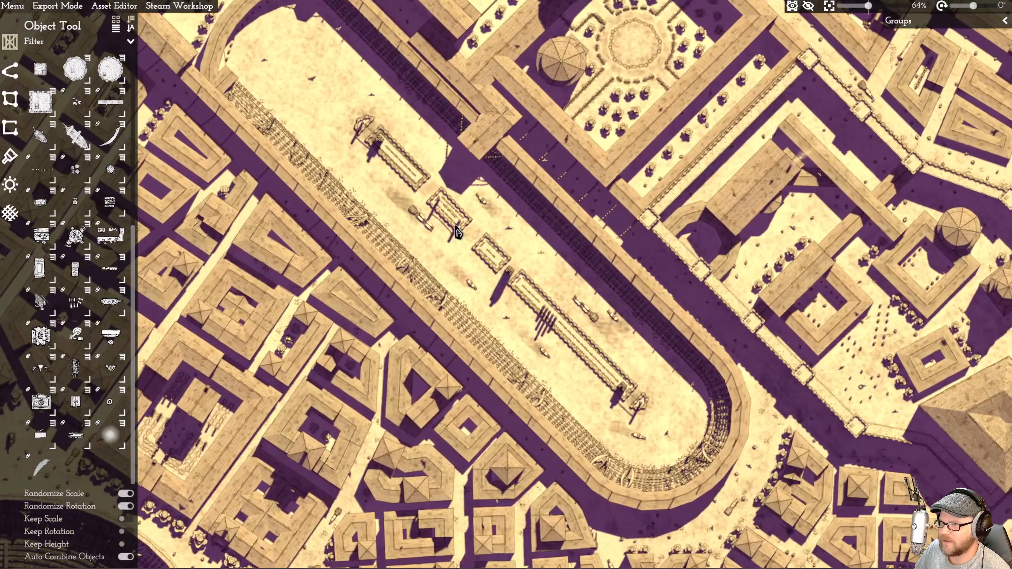
scroll(481, 282, "up", 3)
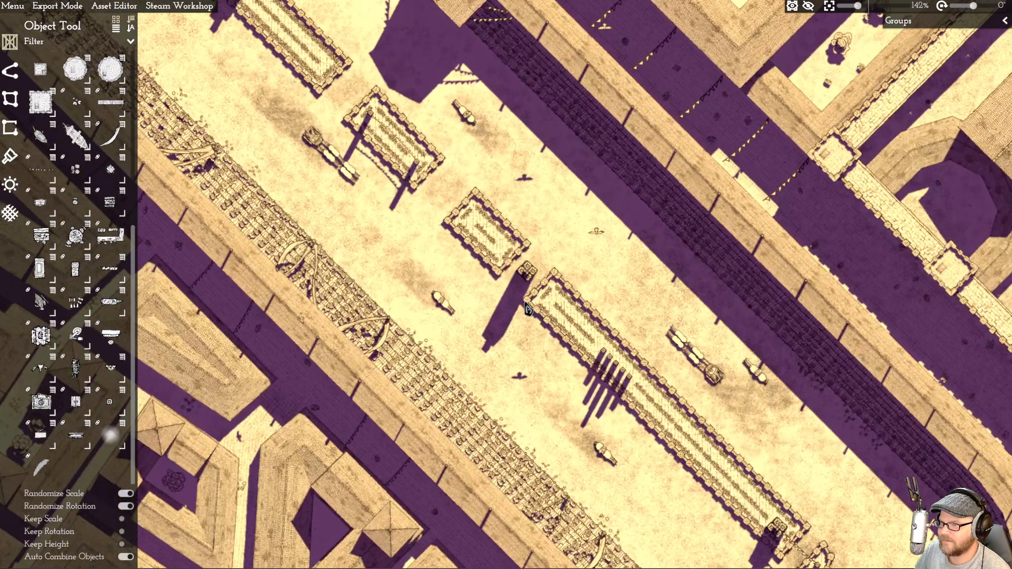
key("Down")
scroll(516, 276, "up", 3)
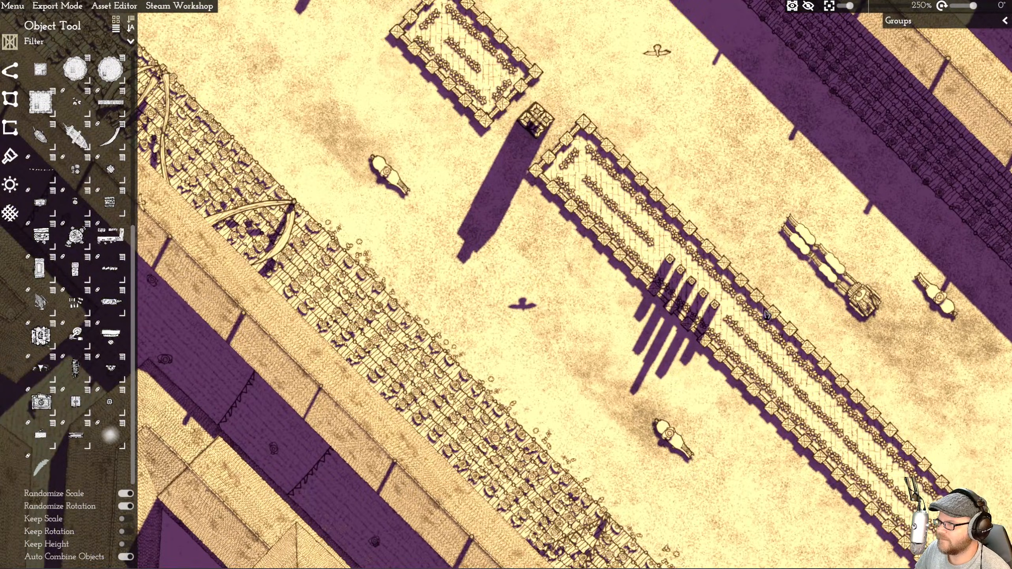
left_click_drag(389, 137, 582, 183)
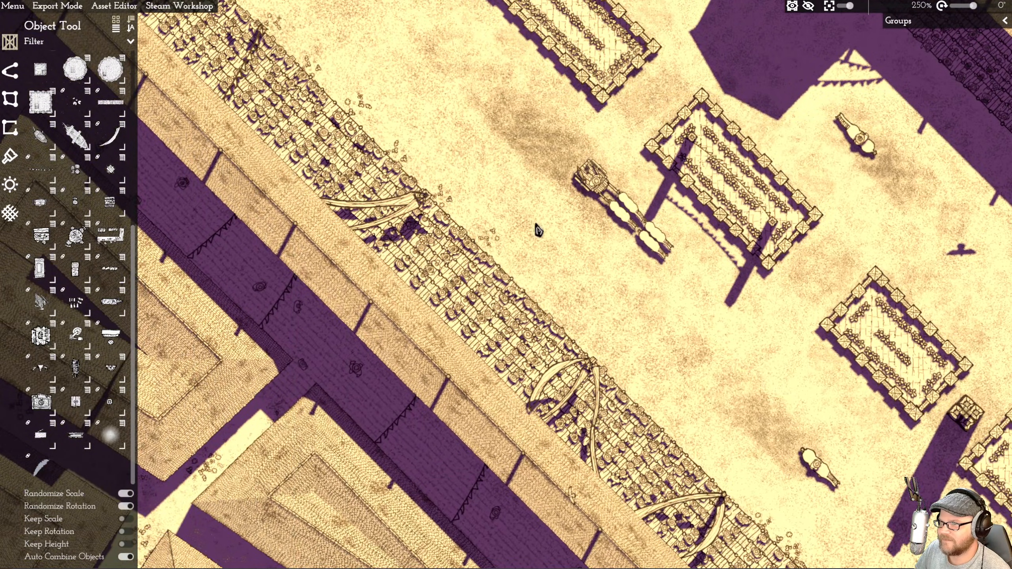
left_click_drag(553, 124, 529, 293)
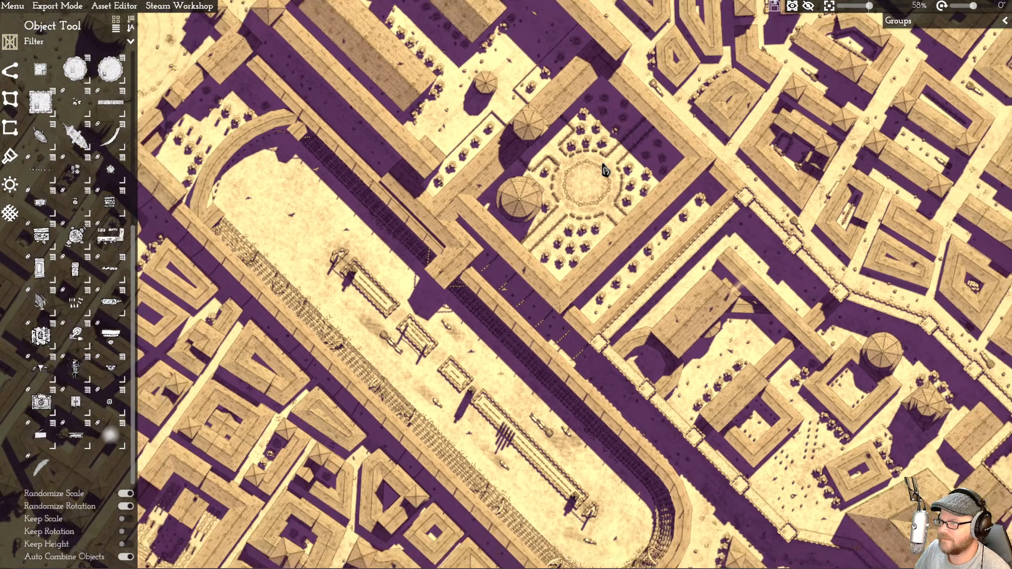
- Look over the walled palace and garden complex beside the racetrack and the ring-shaped building around a circular plaza
key("s")
key("d")
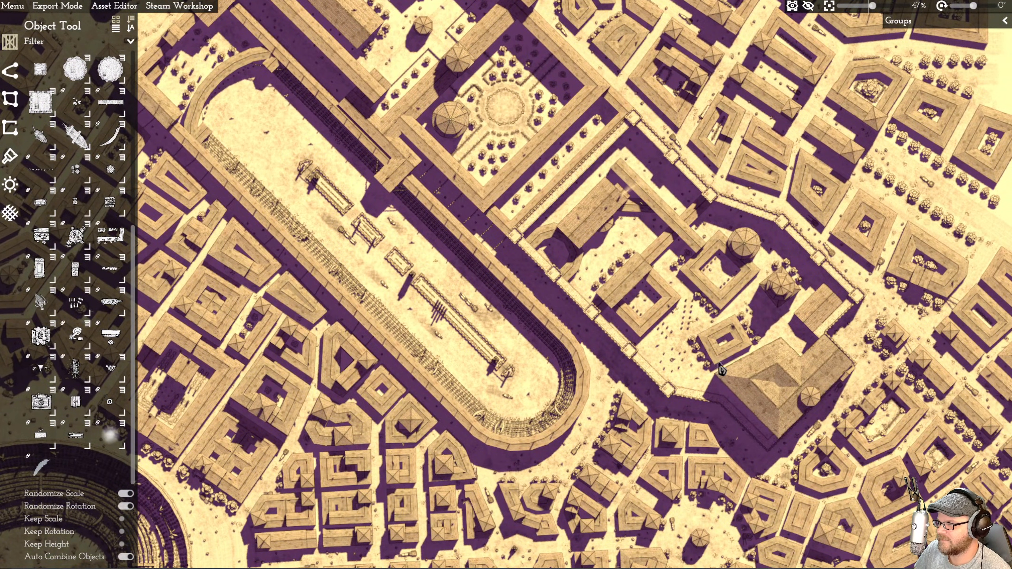
key("w")
key("a")
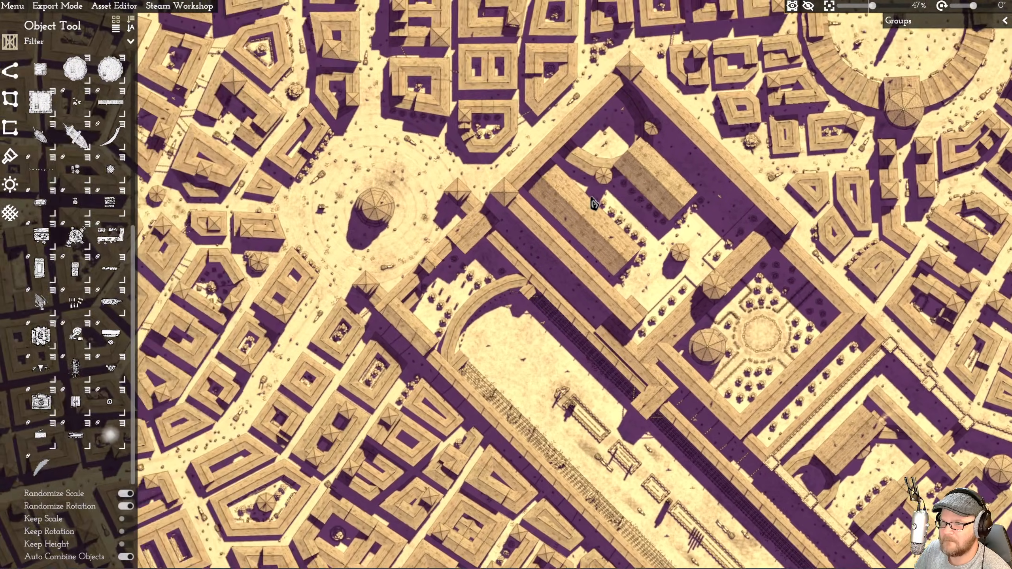
key("w")
key("d")
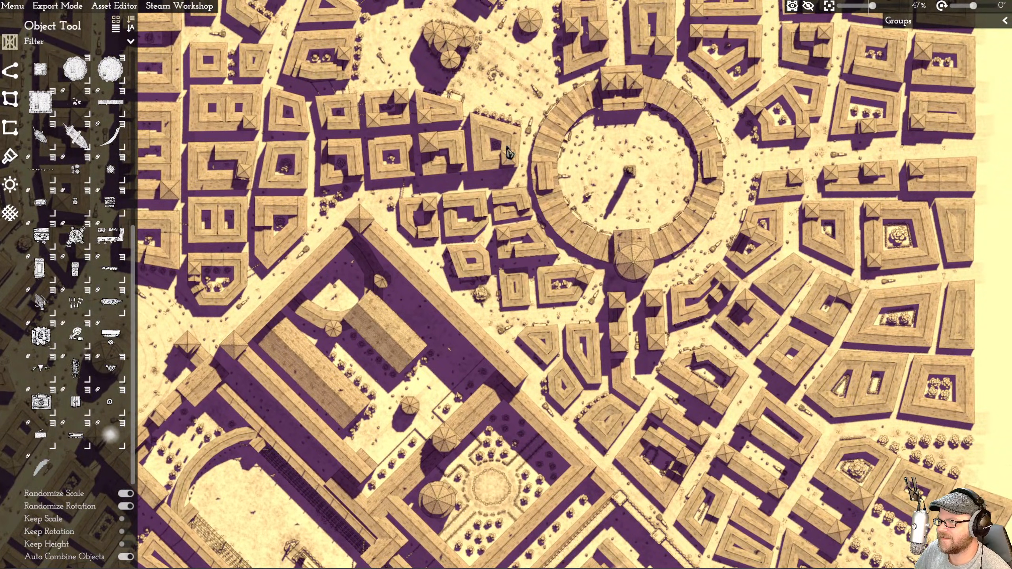
key("w")
key("a")
key("w")
key("a")
key("s")
key("d")
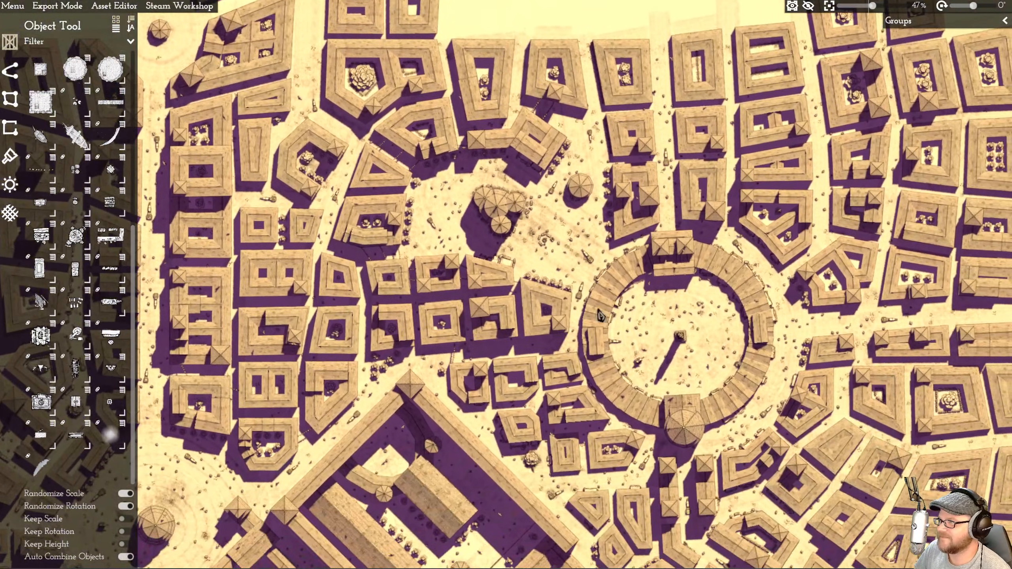
- Survey the wider city layout from the racetrack across the amphitheatre to the domed building and southern districts
scroll(590, 249, "down", 2)
key("s")
key("a")
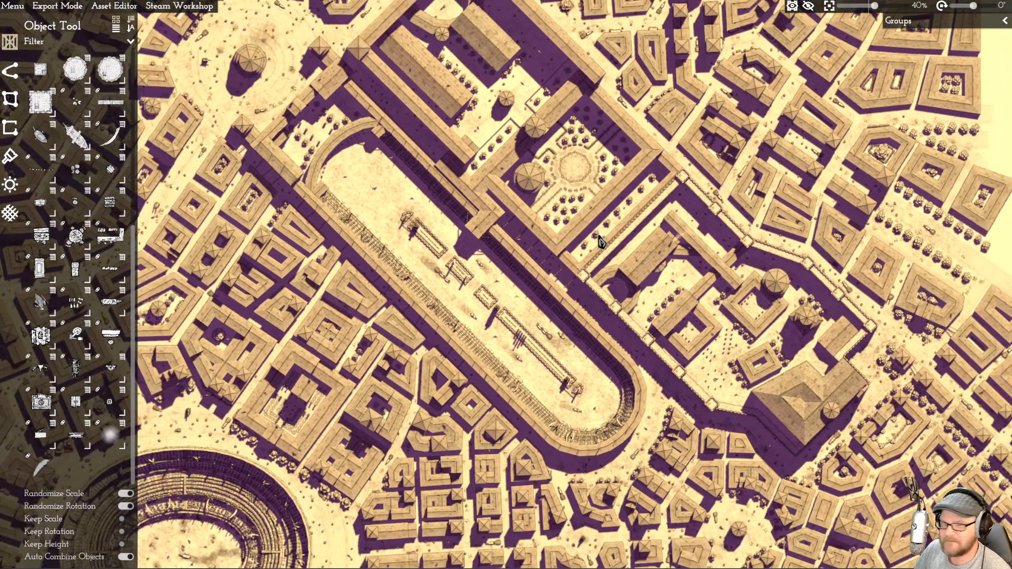
scroll(573, 261, "down", 3)
key("a")
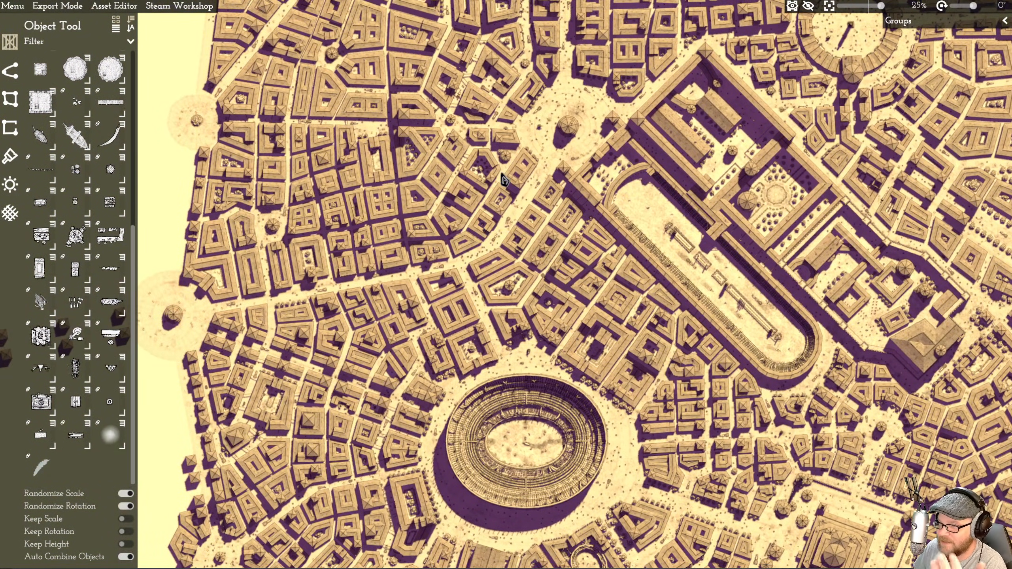
key("s")
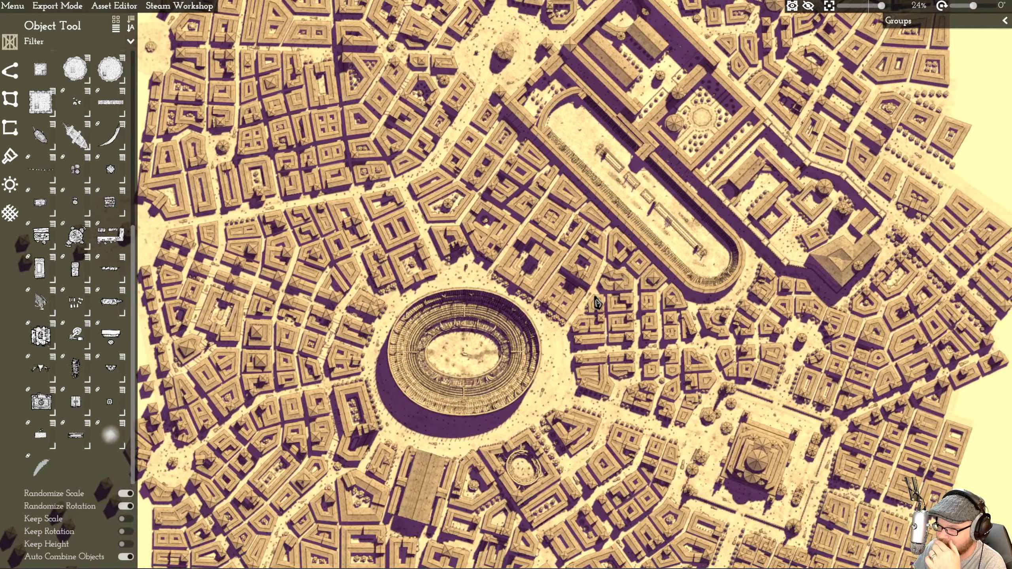
key("a")
scroll(564, 243, "down", 1)
key("s")
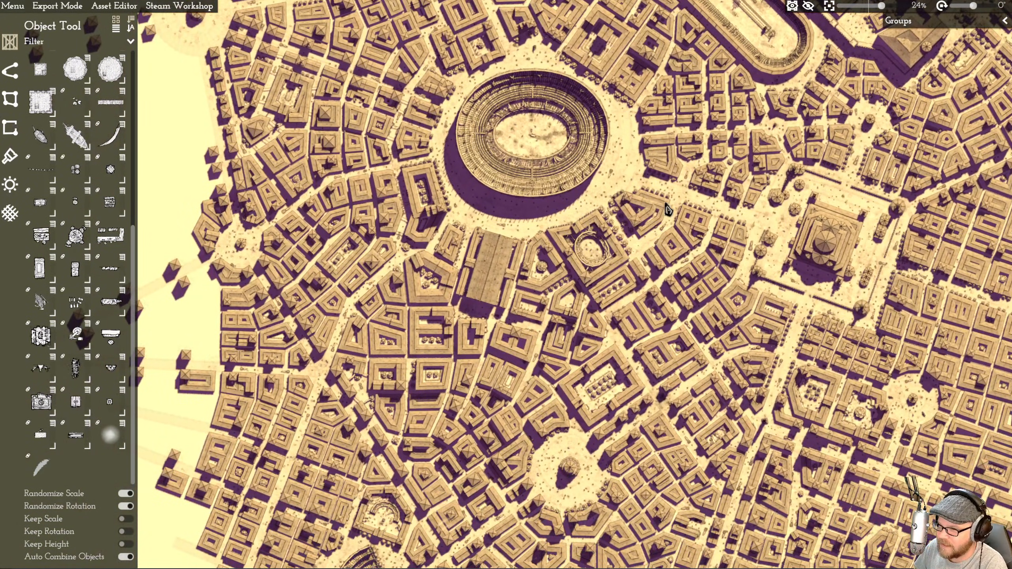
- Examine the southern districts, including the semicircular theatre, the round plaza and the walled building complexes
key("s")
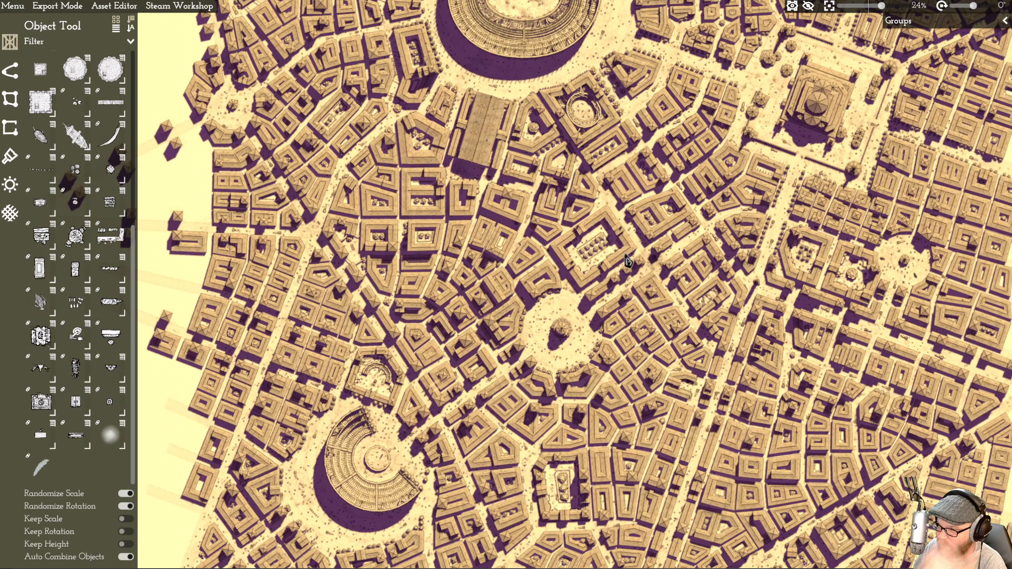
scroll(627, 262, "up", 1)
key("d")
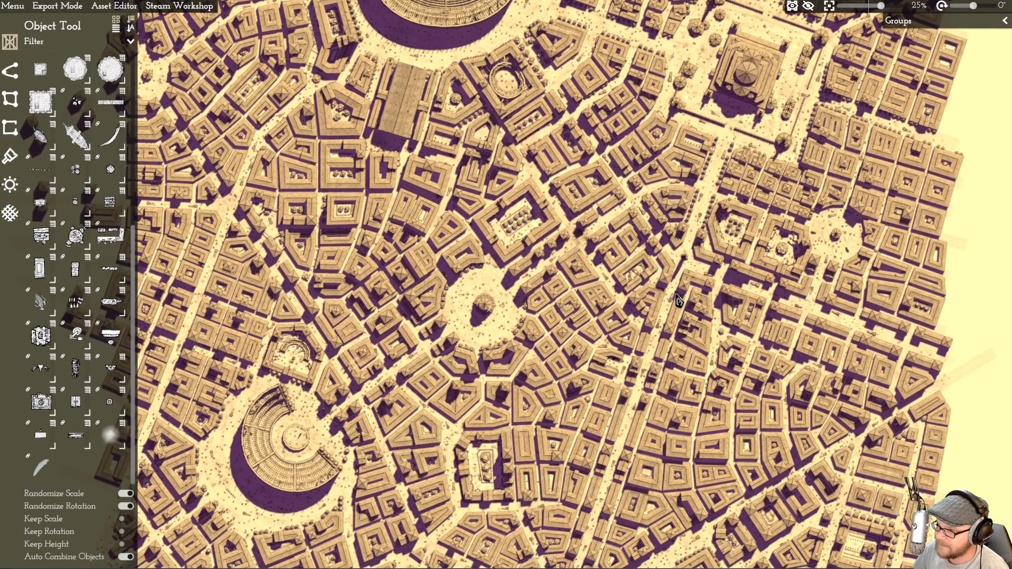
key("s")
key("s")
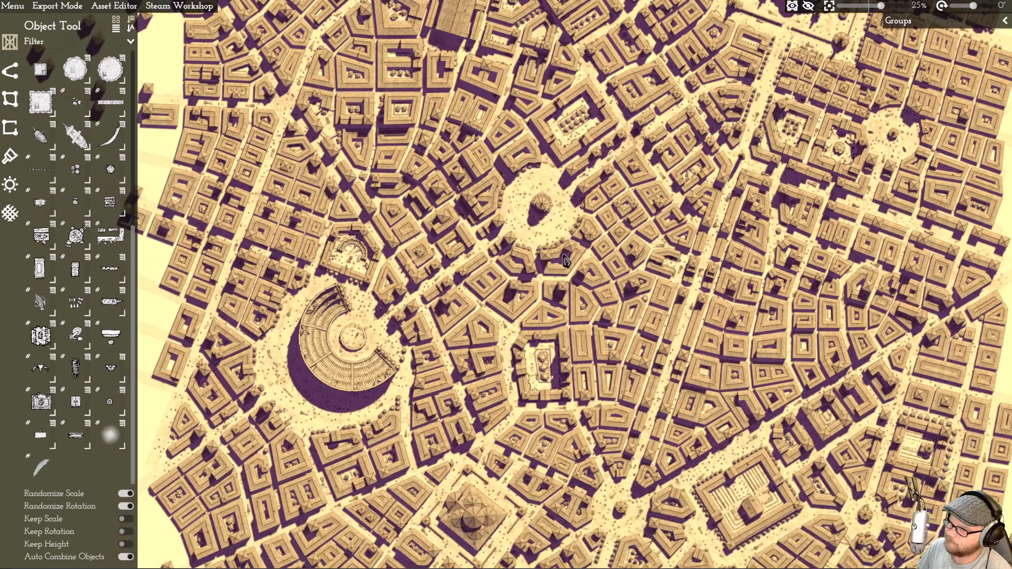
scroll(616, 240, "down", 5)
key("w")
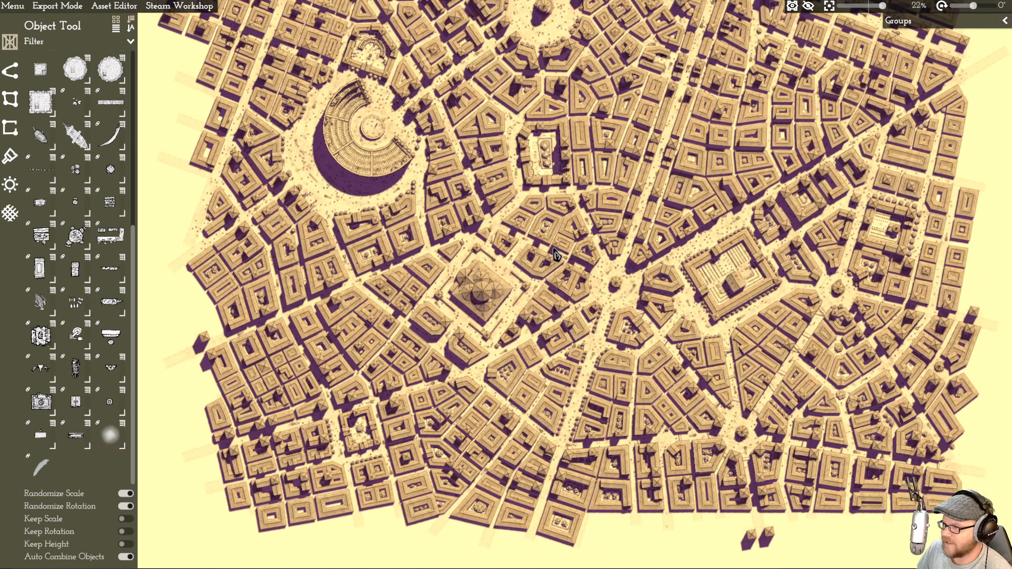
key("w")
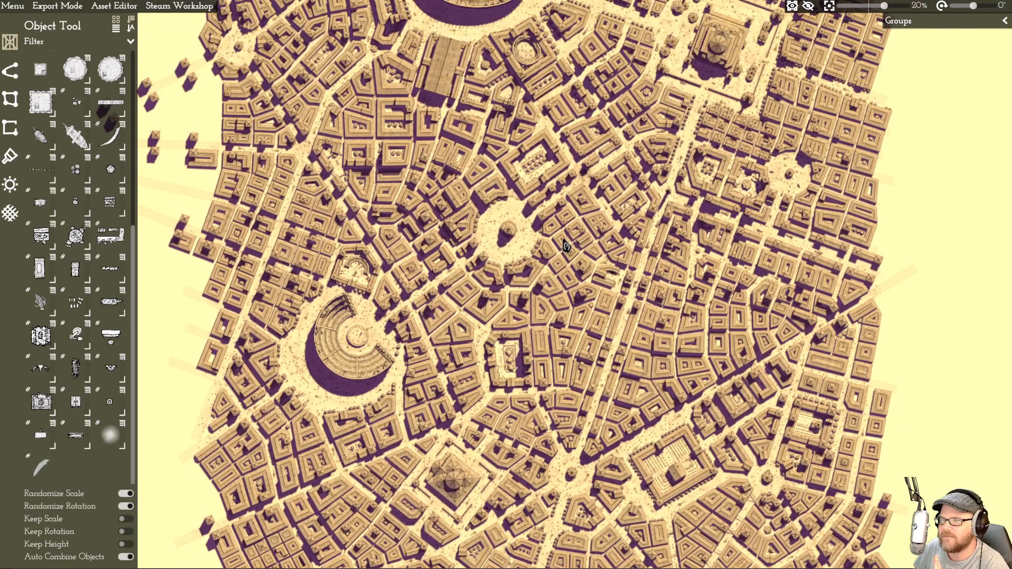
- Survey the city northward from the round plaza to the amphitheatre, the racetrack and the palace complex
key("w")
key("w")
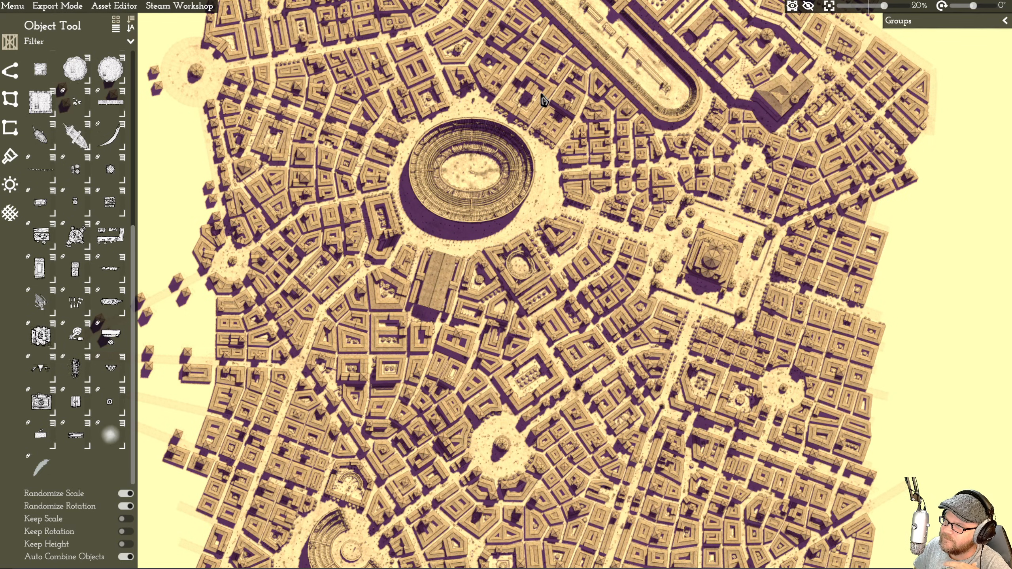
left_click_drag(545, 97, 548, 180)
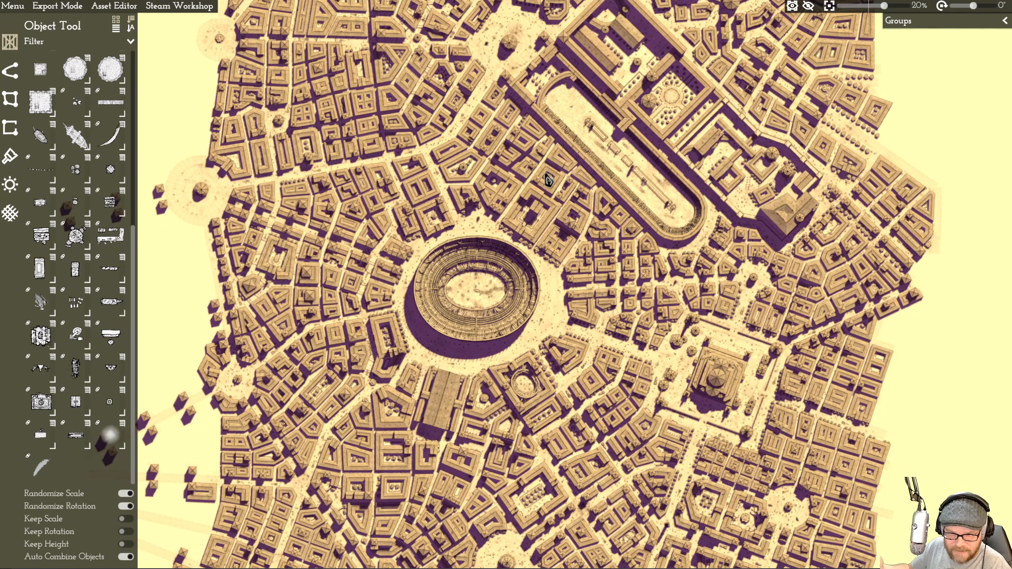
left_click_drag(447, 163, 468, 205)
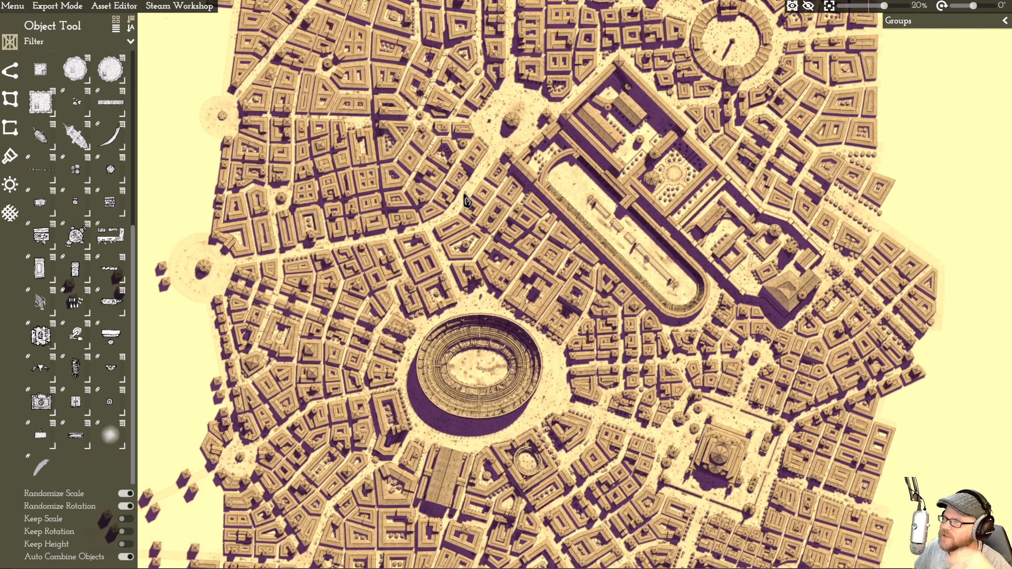
scroll(455, 168, "up", 2)
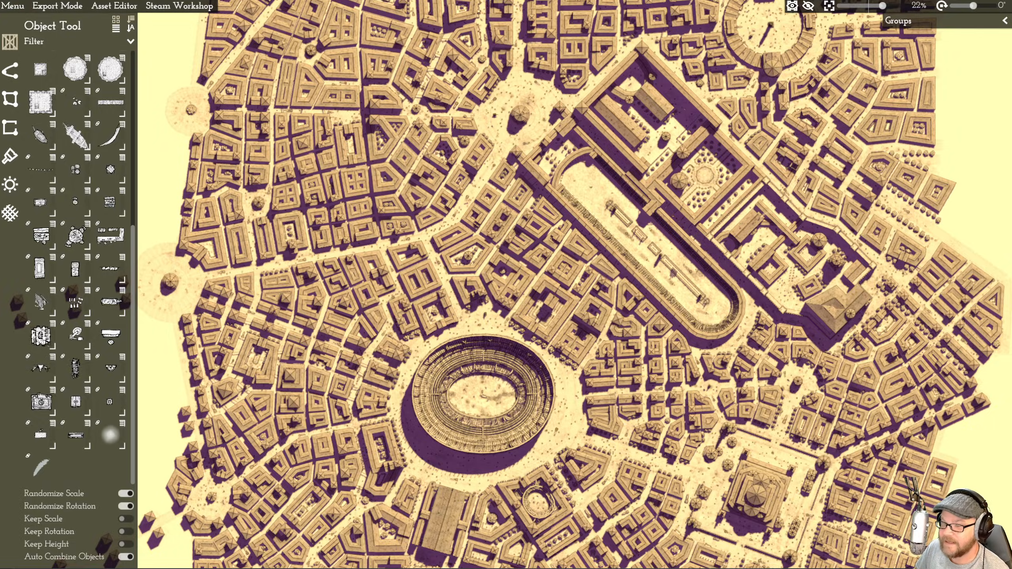
- Switch to Steam and review the Canvas of Kings store page down to its purchase offer, latest update and feature list
key("alt+Tab")
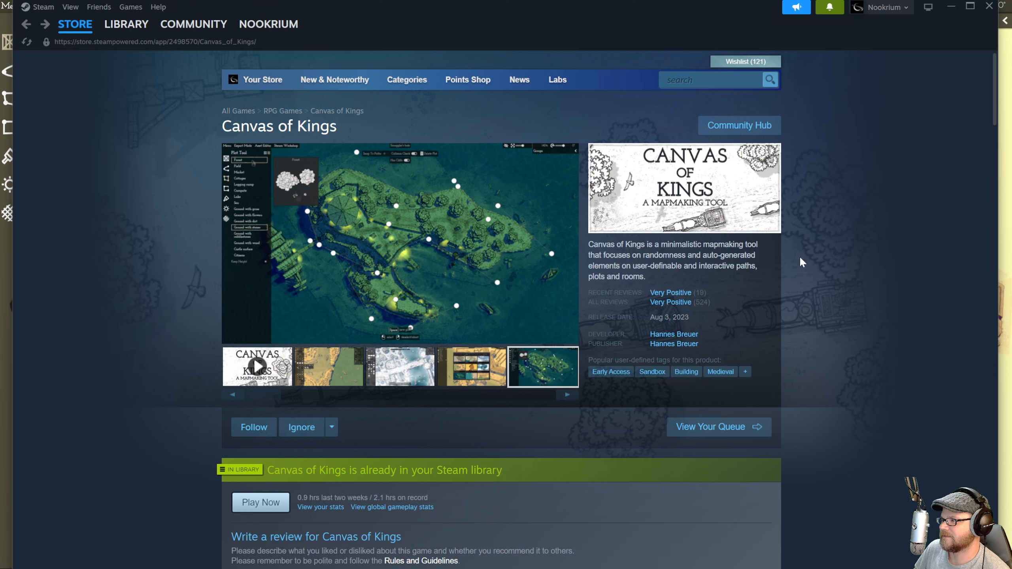
scroll(805, 259, "down", 4)
scroll(811, 266, "down", 6)
scroll(501, 279, "down", 5)
scroll(658, 178, "down", 4)
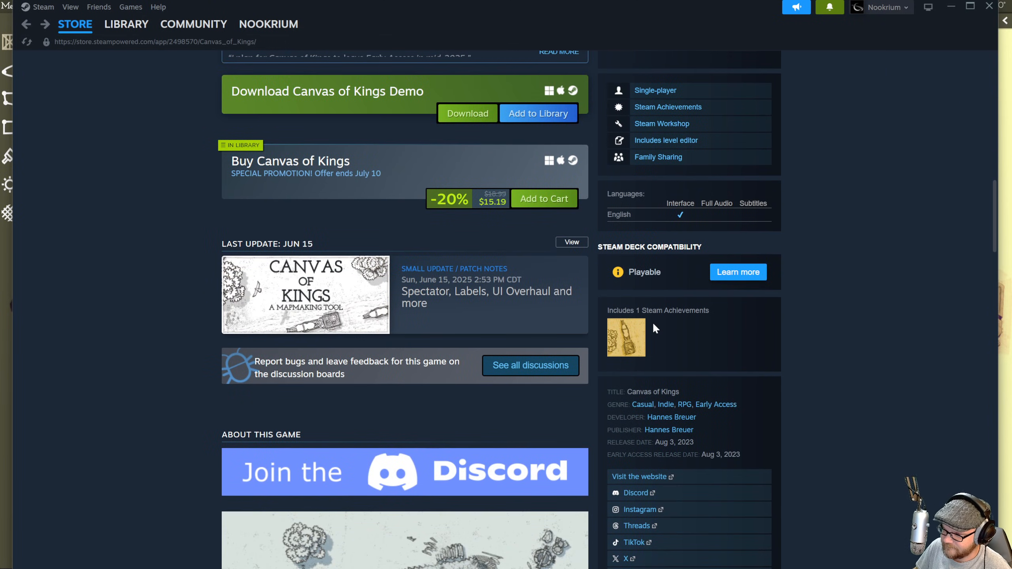
scroll(653, 322, "up", 20)
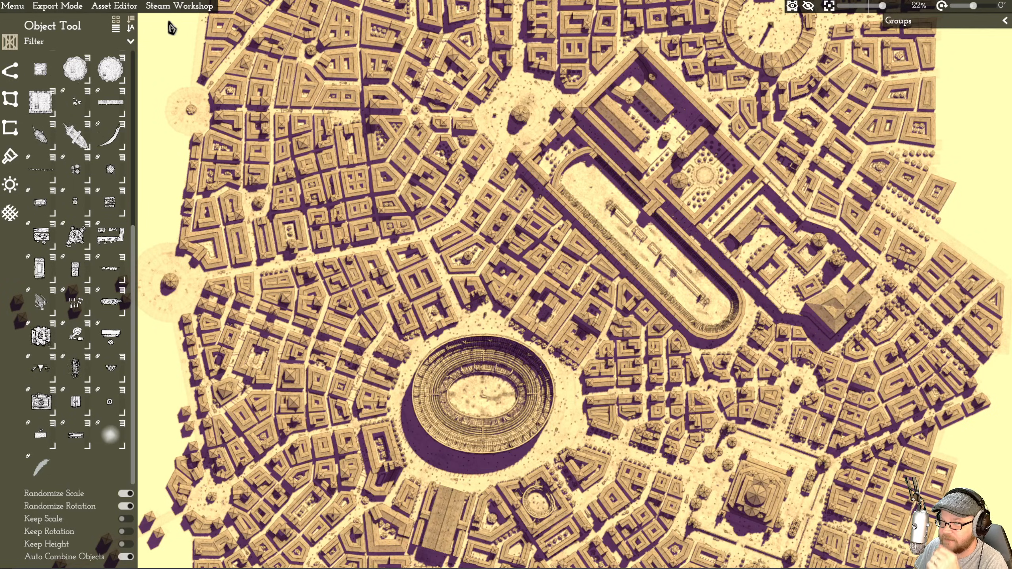
- Return to Canvas of Kings, view the most popular Steam Workshop maps and close the map browser
left_click(180, 5)
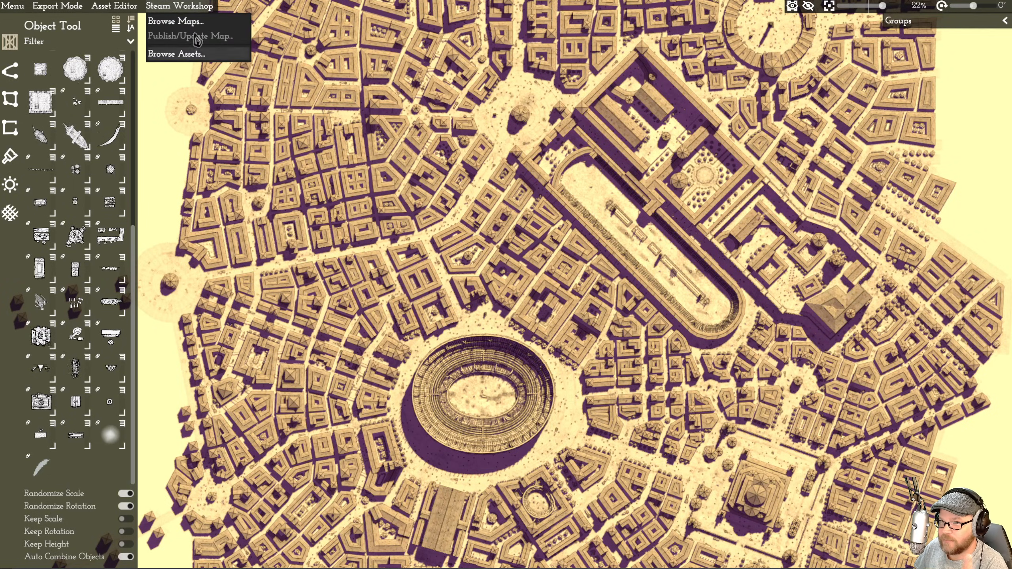
left_click(176, 21)
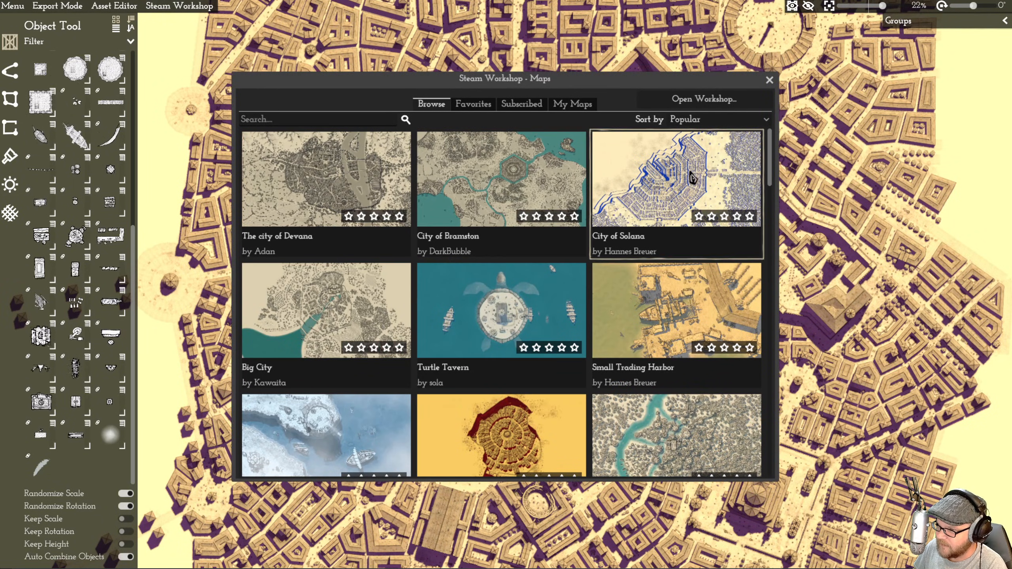
left_click(769, 80)
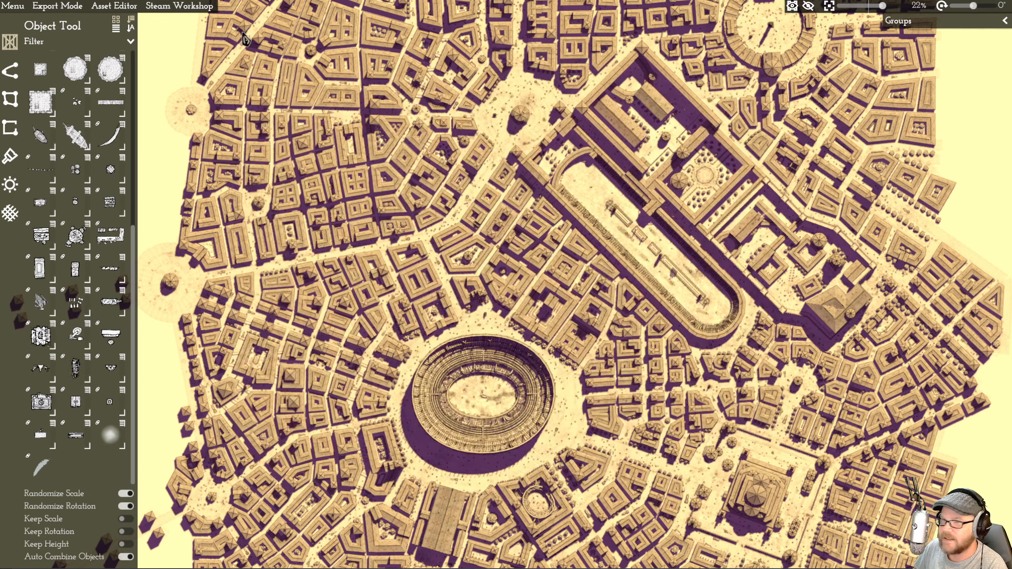
- Browse the most popular Steam Workshop assets through to the end of the first page, and close the asset browser
left_click(177, 8)
left_click(199, 50)
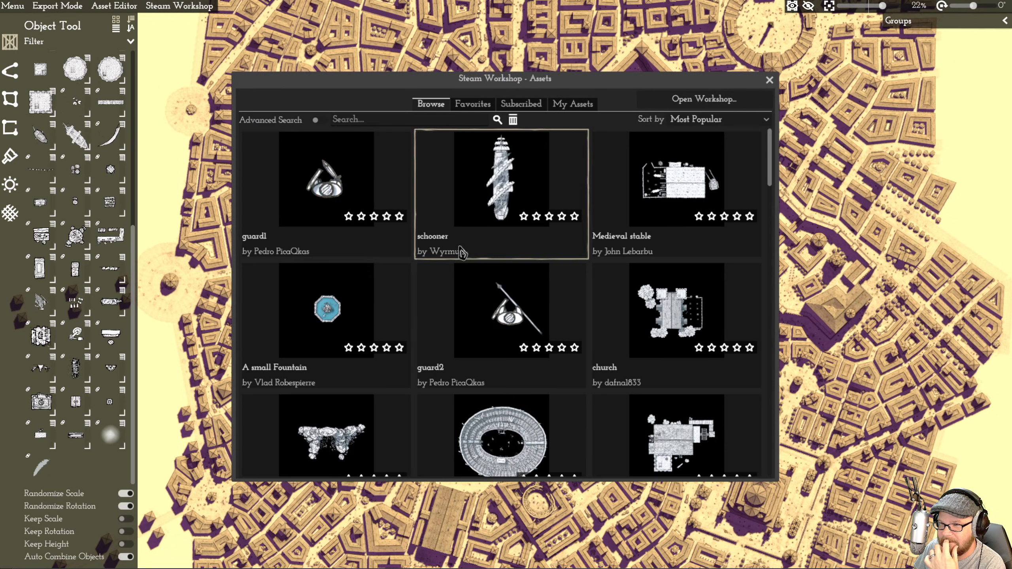
scroll(437, 292, "down", 3)
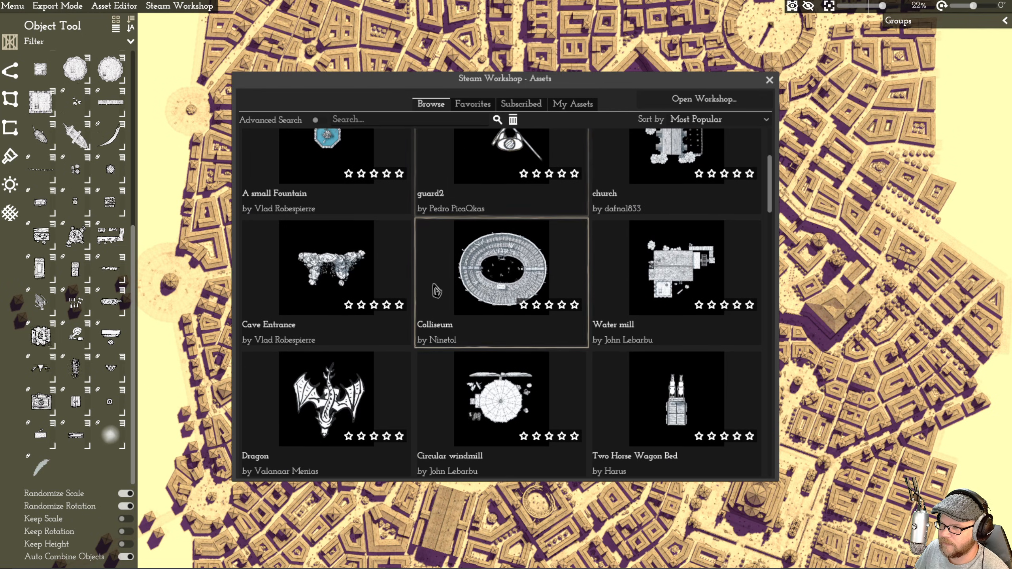
scroll(418, 292, "down", 3)
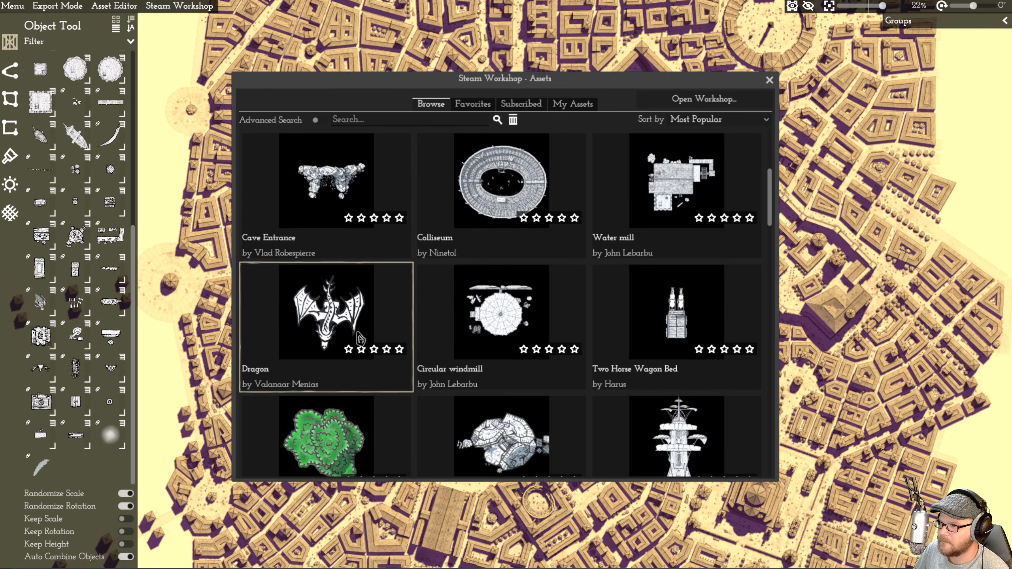
scroll(458, 261, "down", 3)
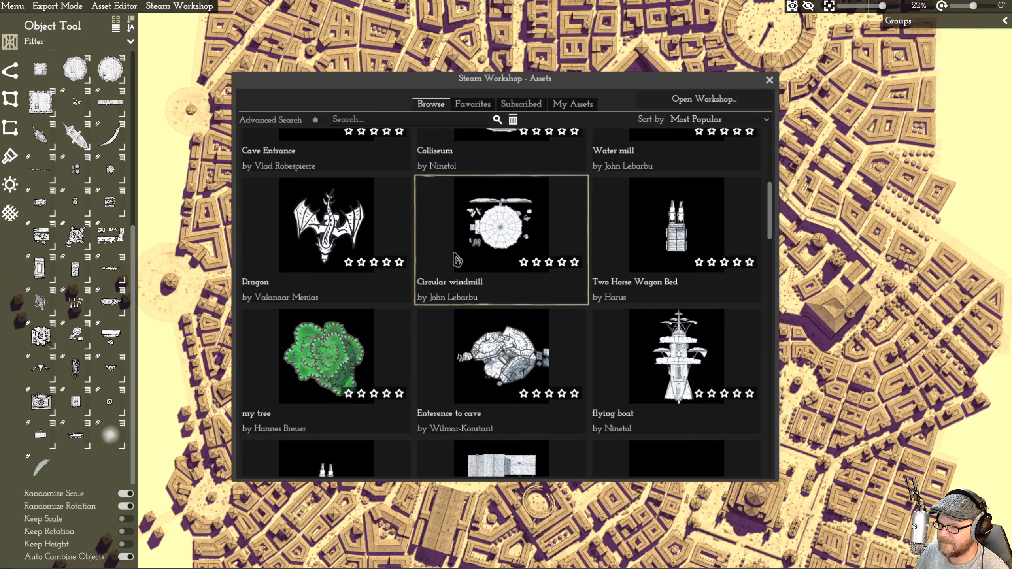
scroll(439, 287, "down", 6)
scroll(424, 306, "down", 7)
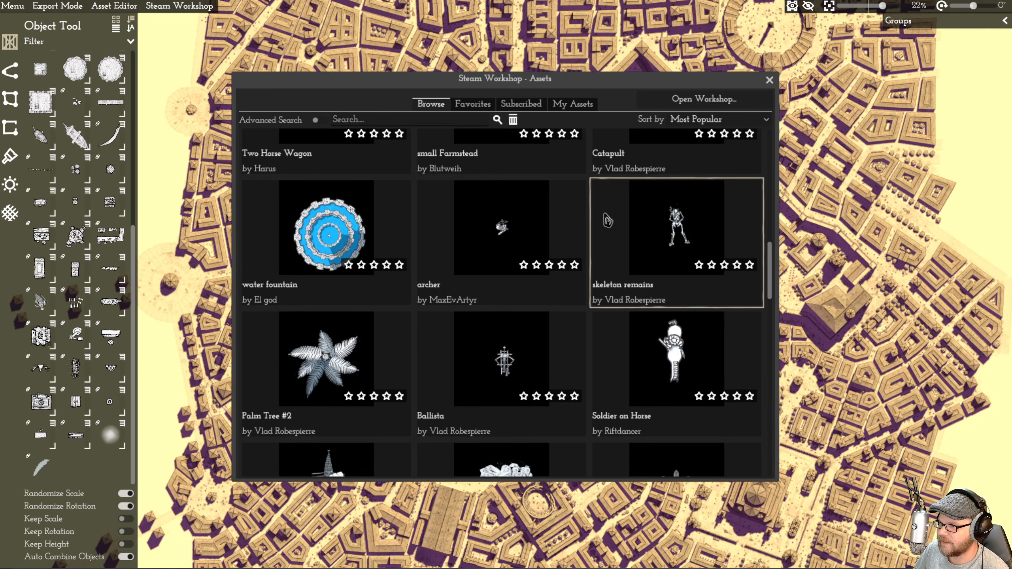
scroll(608, 234, "down", 5)
scroll(514, 258, "down", 15)
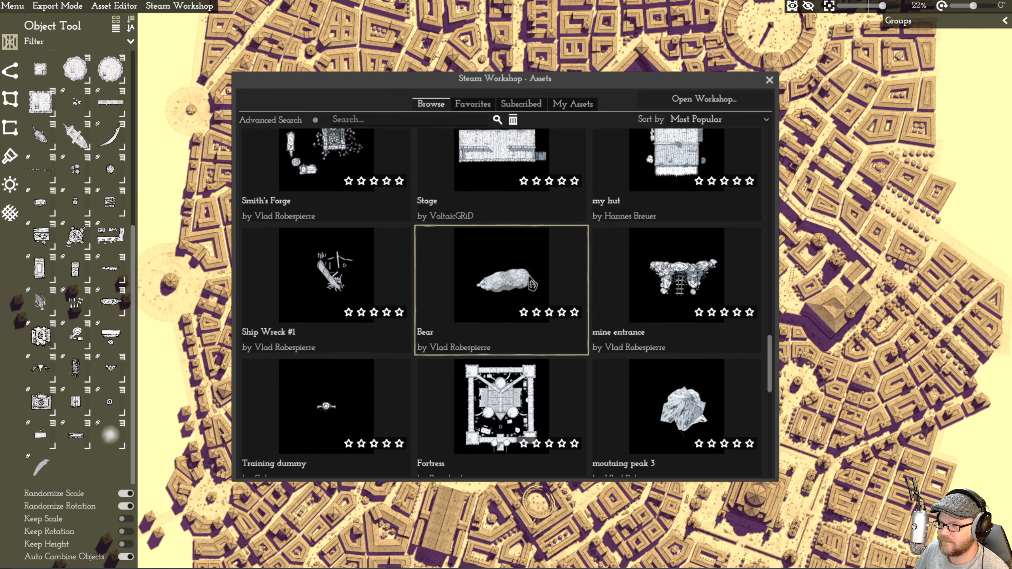
scroll(562, 345, "down", 11)
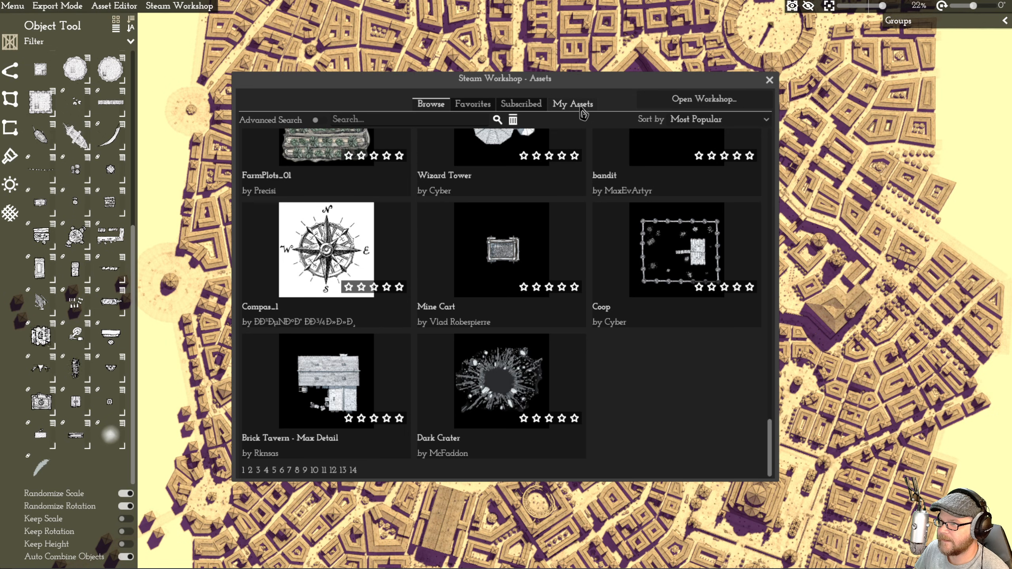
left_click(770, 80)
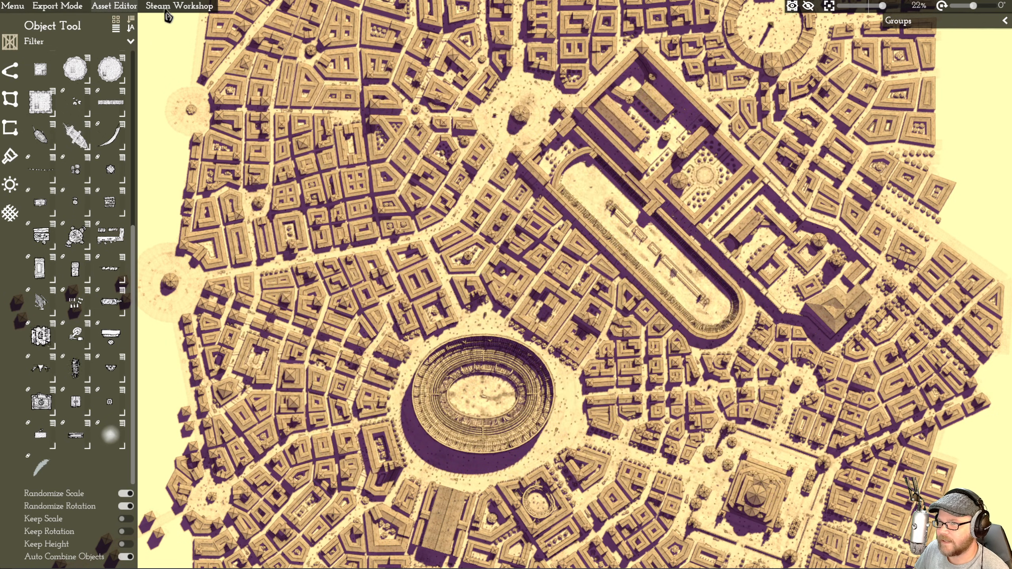
- View the export mode's image, map area and video options, and return to the map editor
left_click(180, 5)
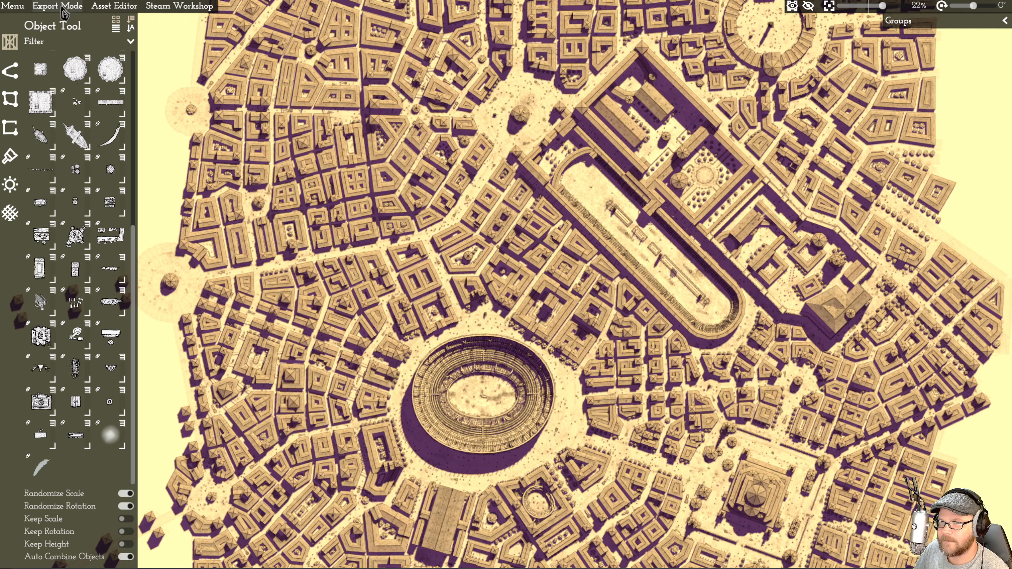
left_click(57, 6)
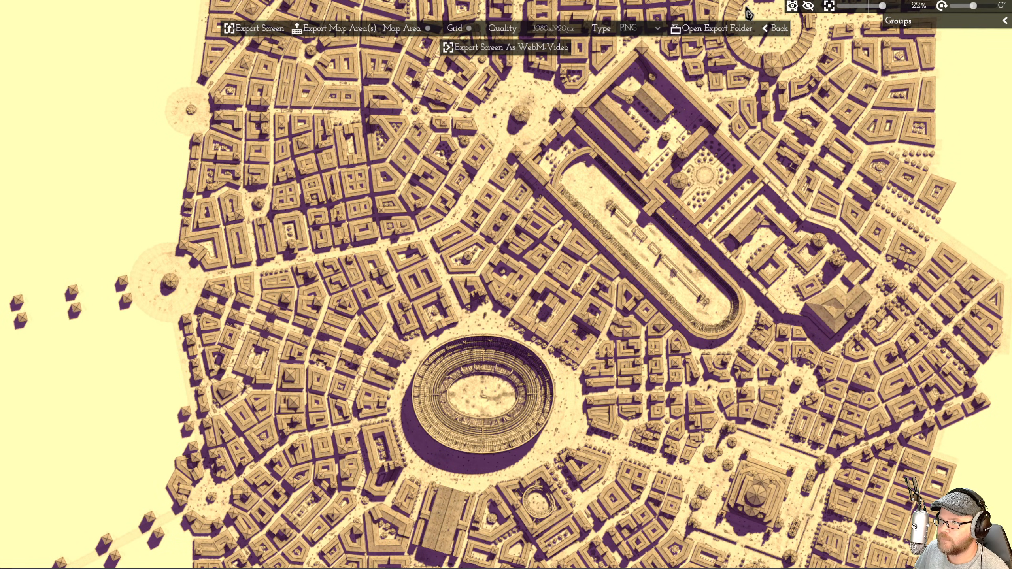
left_click(775, 28)
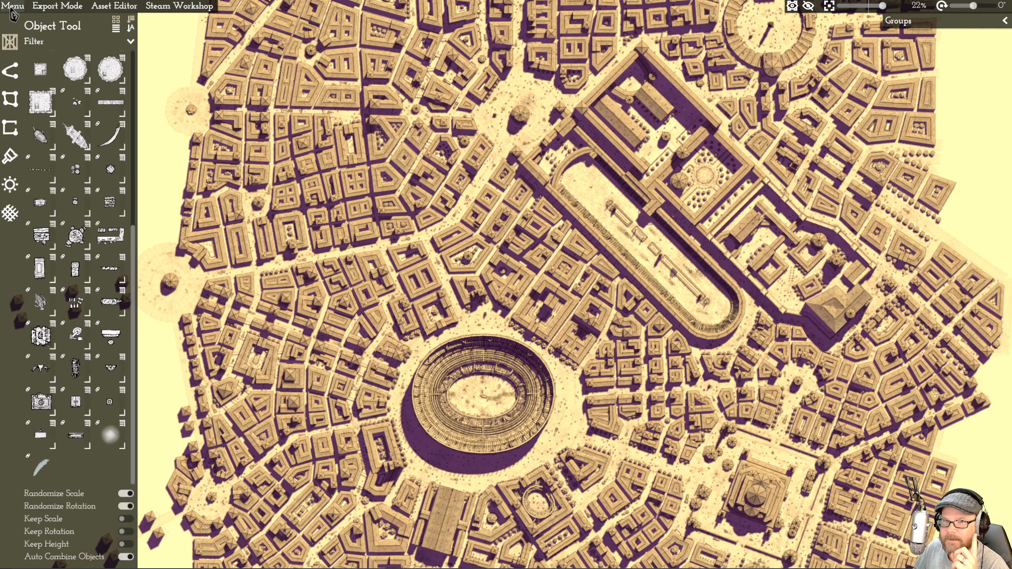
left_click(13, 6)
mouse_move(35, 25)
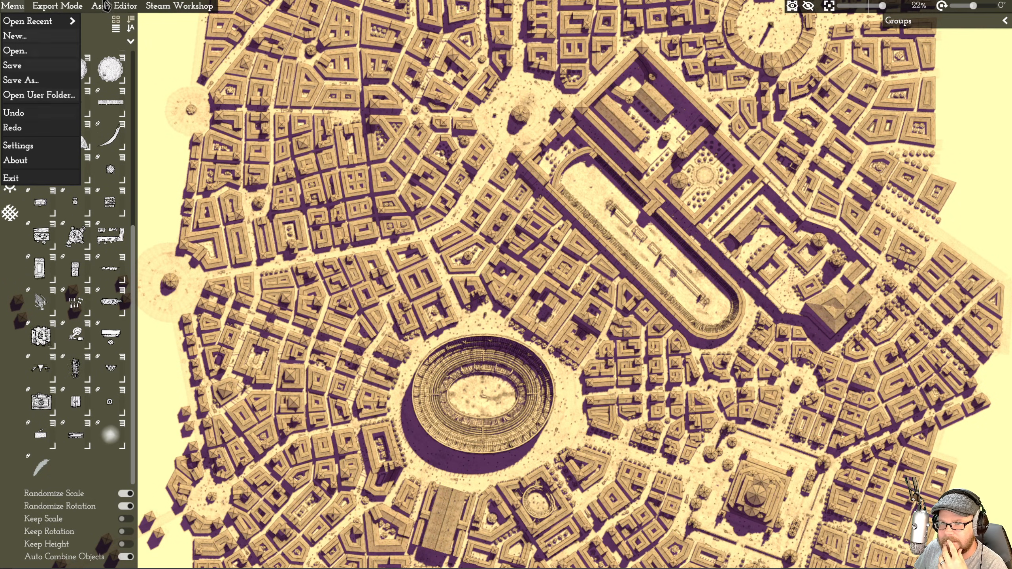
left_click(180, 8)
left_click(180, 8)
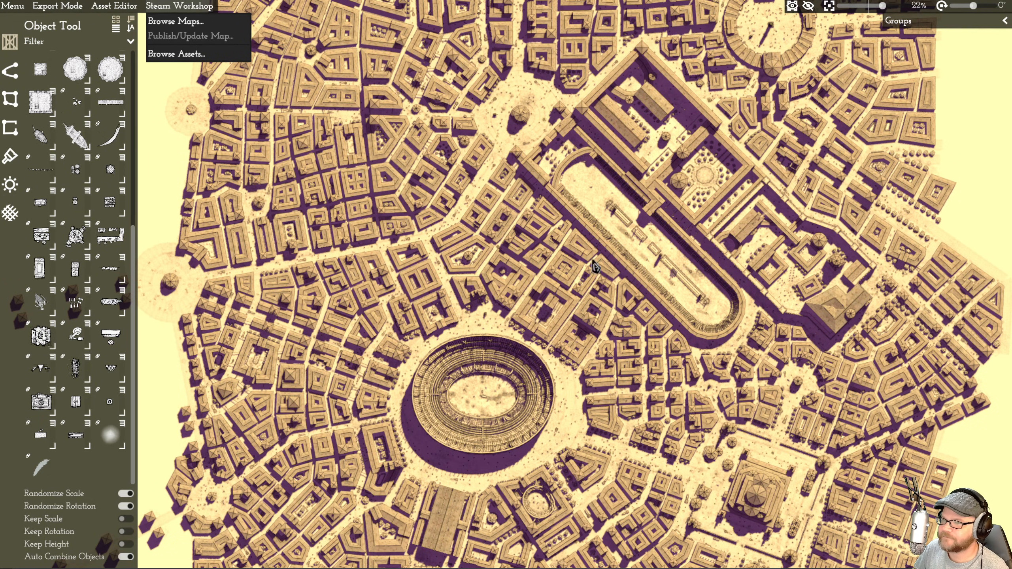
left_click(584, 263)
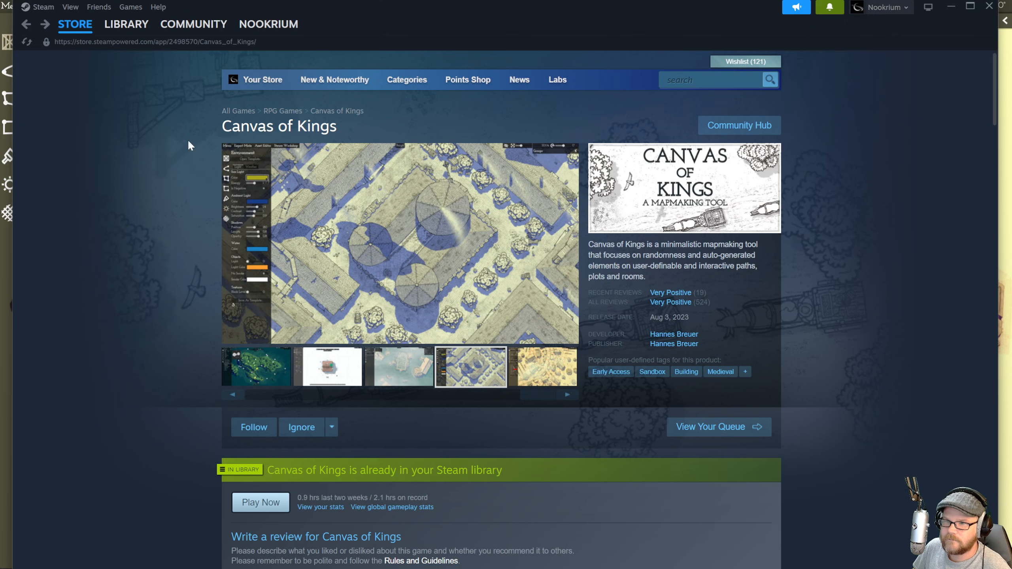
- Switch to the Canvas of Kings page on Steam, look through its screenshots at enlarged size and close the viewer
left_click(6, 24)
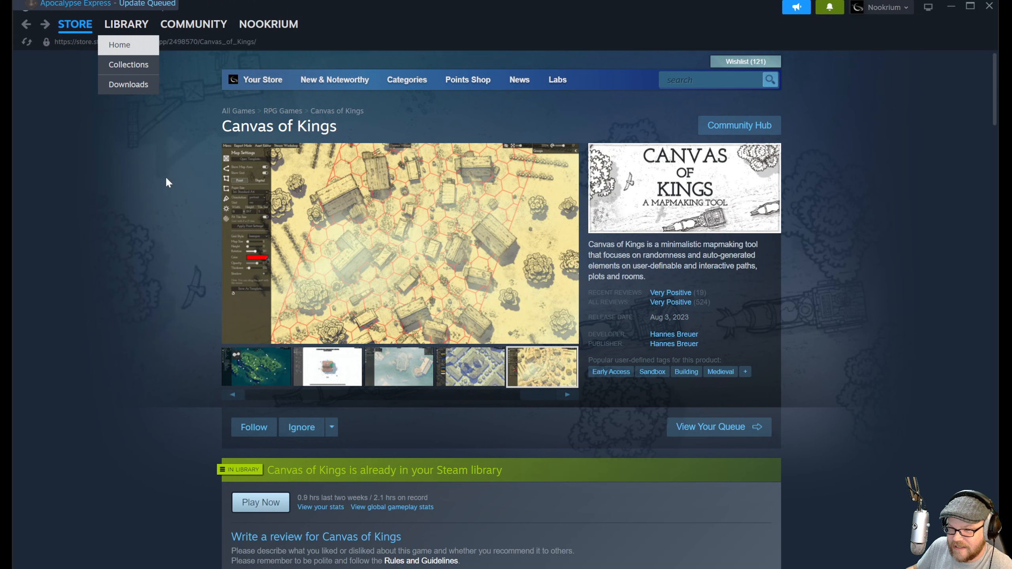
left_click(393, 221)
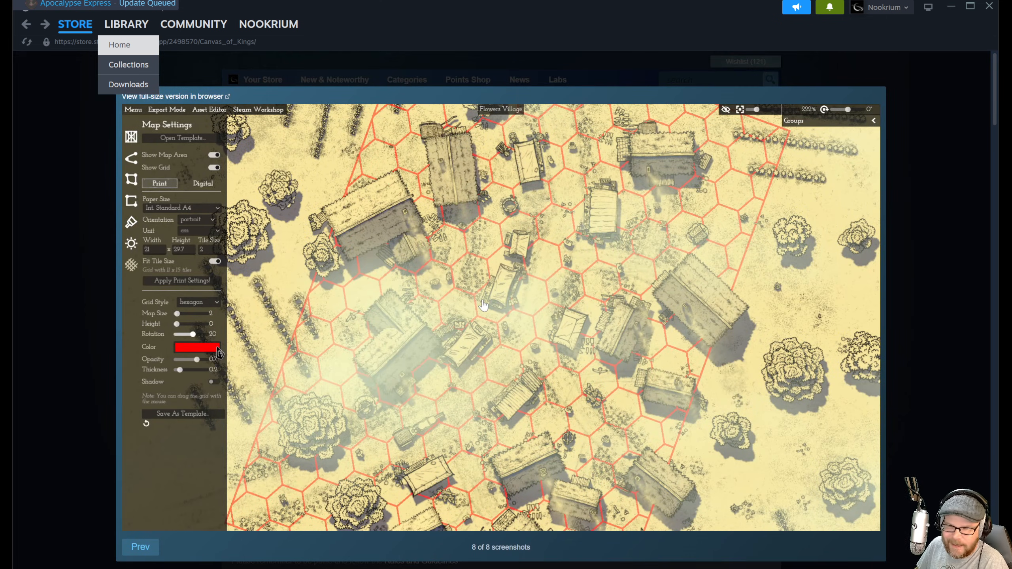
left_click(148, 548)
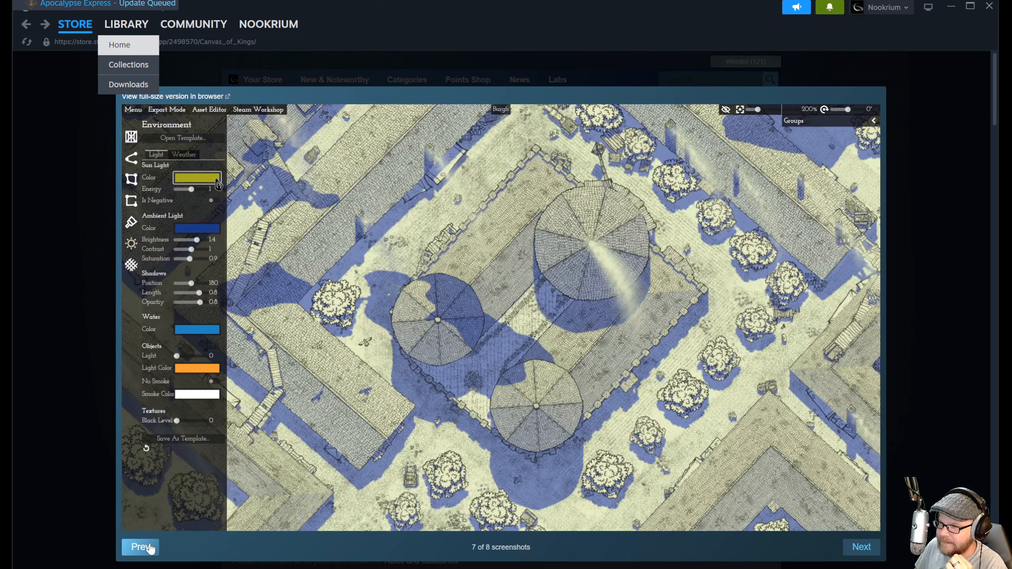
left_click(150, 548)
left_click(149, 548)
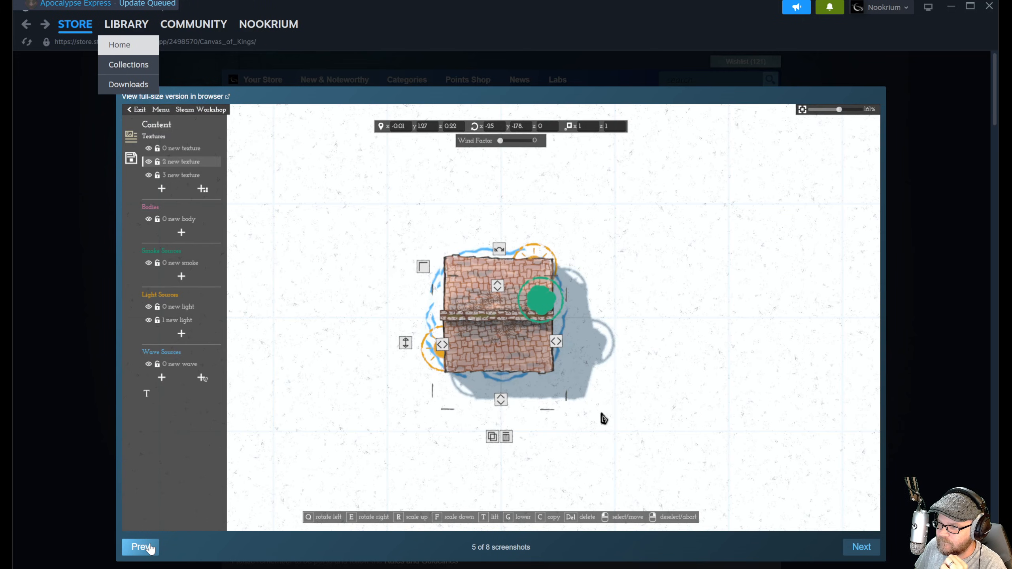
left_click(149, 549)
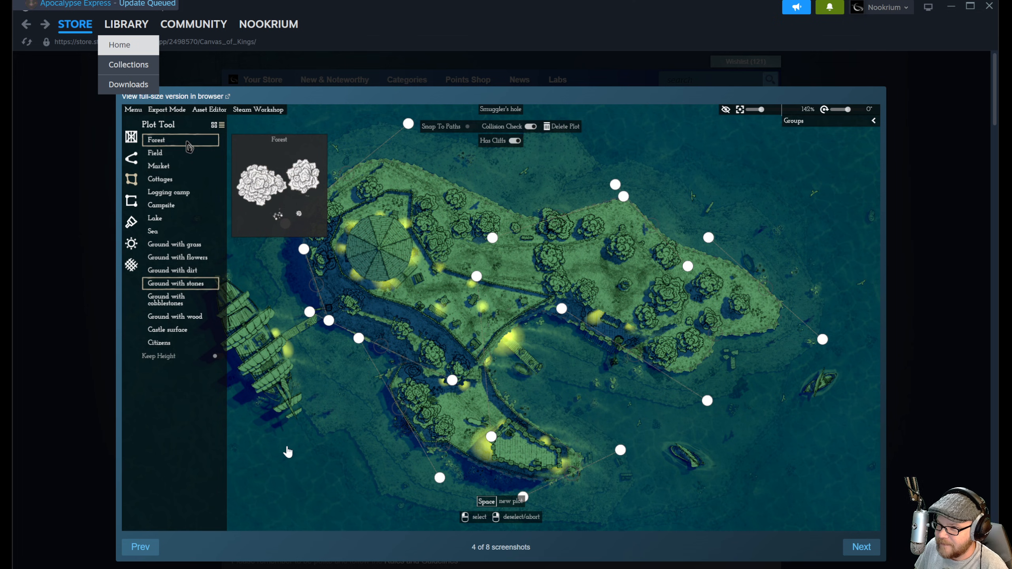
left_click(146, 555)
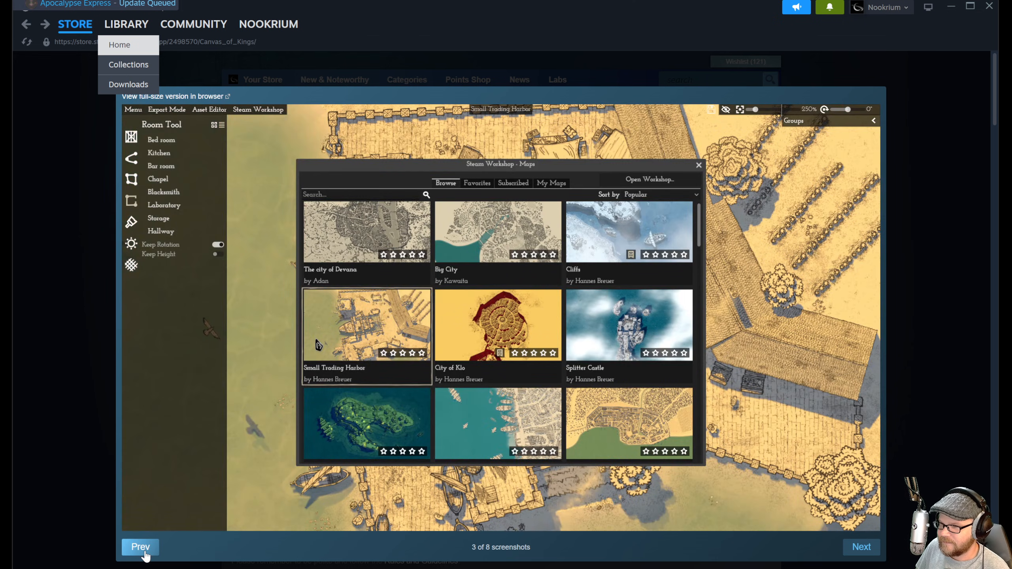
left_click(146, 555)
left_click(146, 555)
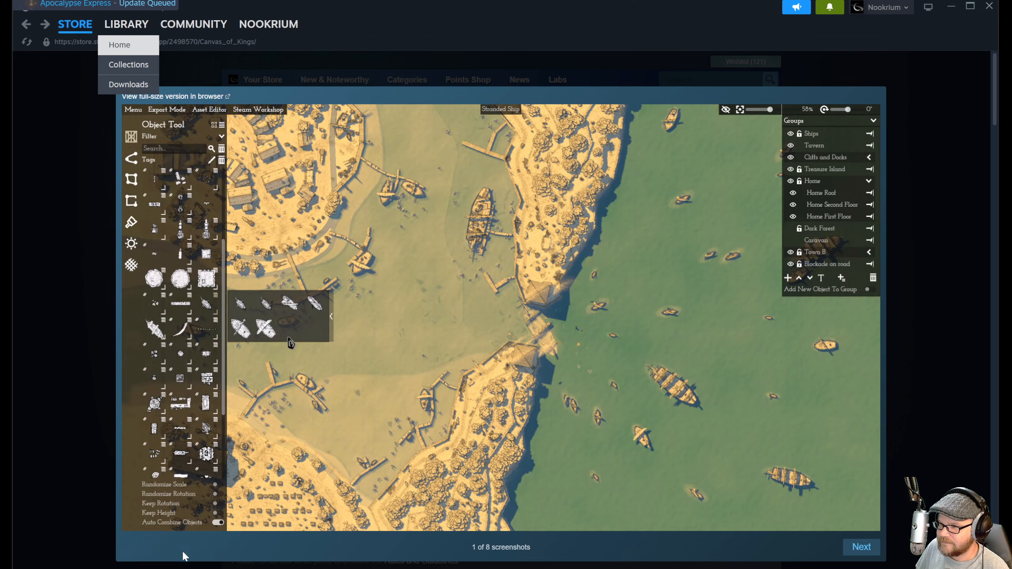
left_click(864, 556)
left_click(863, 555)
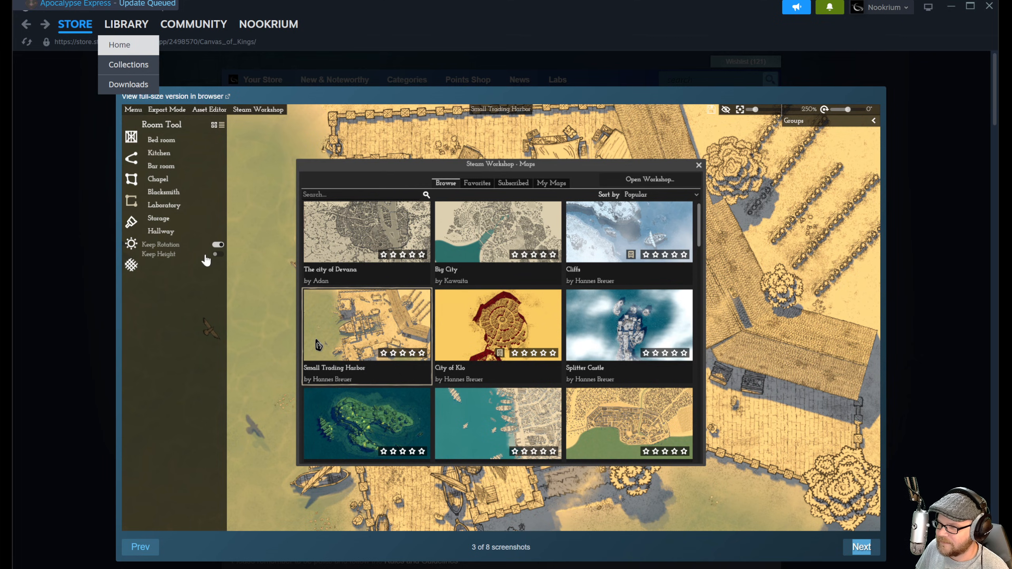
left_click(97, 250)
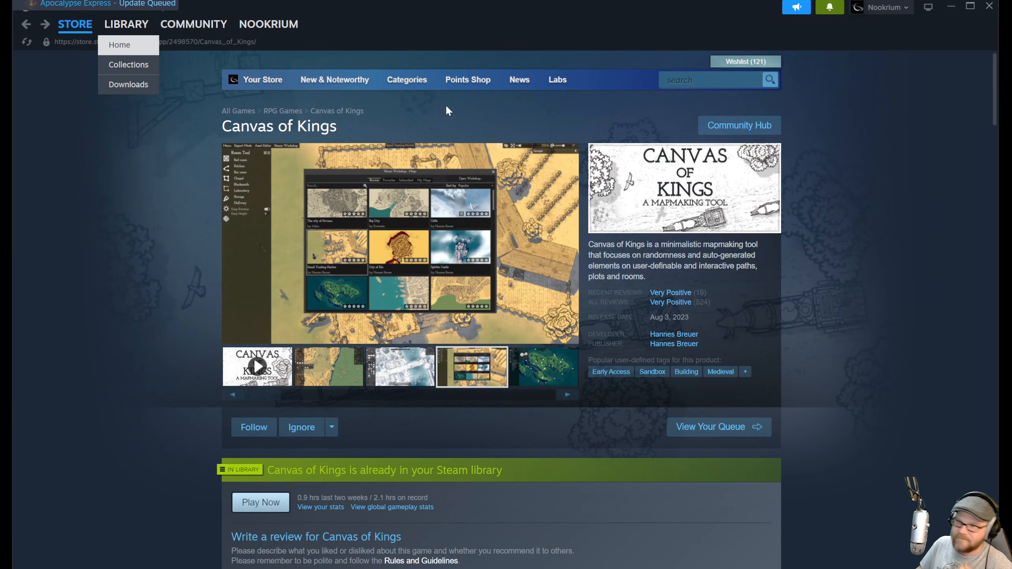